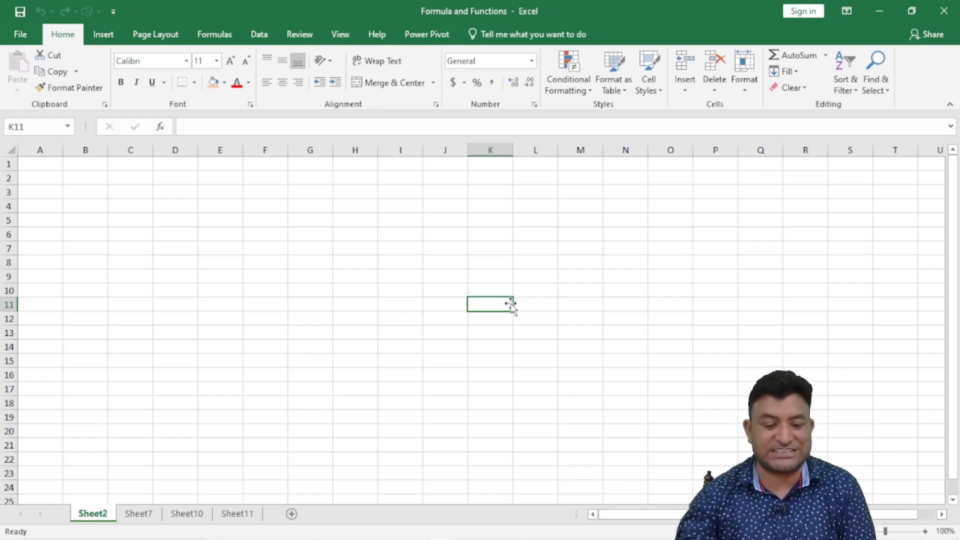
Select several cells across the empty sheet, including A1 and F5, and check each cell's address in the Name Box.
left_click(262, 200)
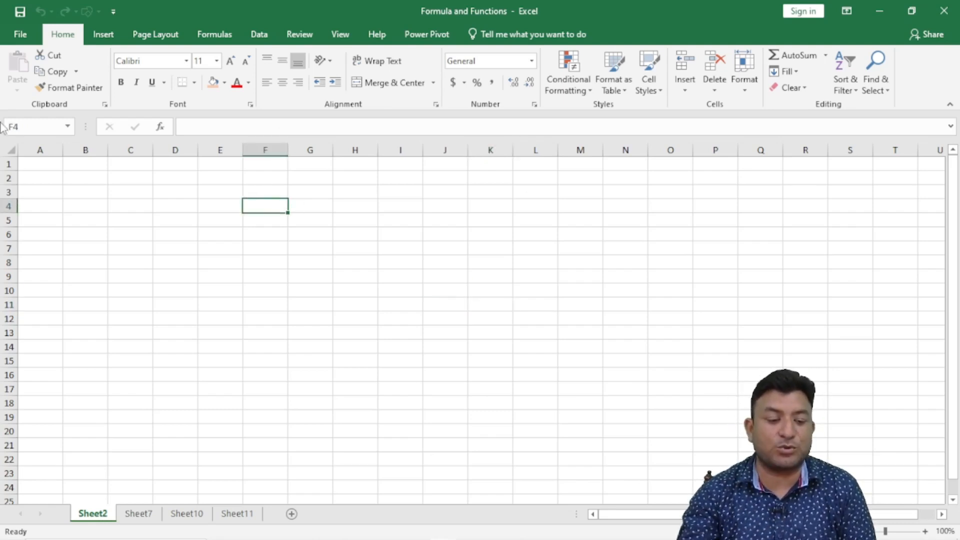
left_click(481, 253)
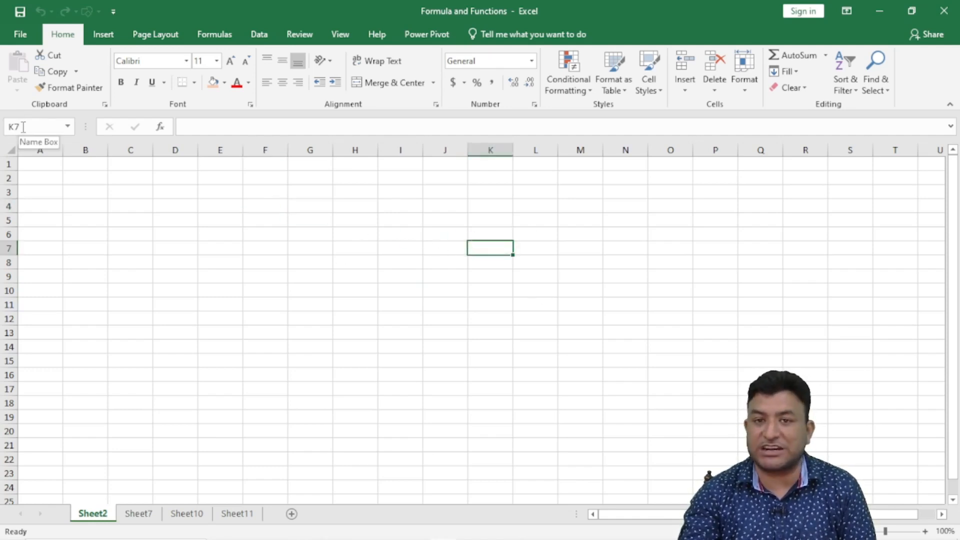
left_click(213, 371)
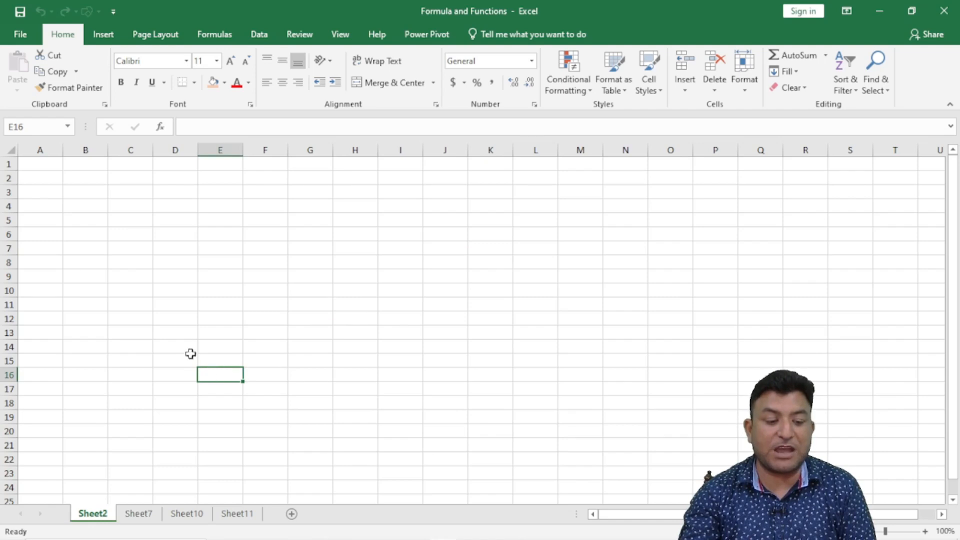
left_click(391, 254)
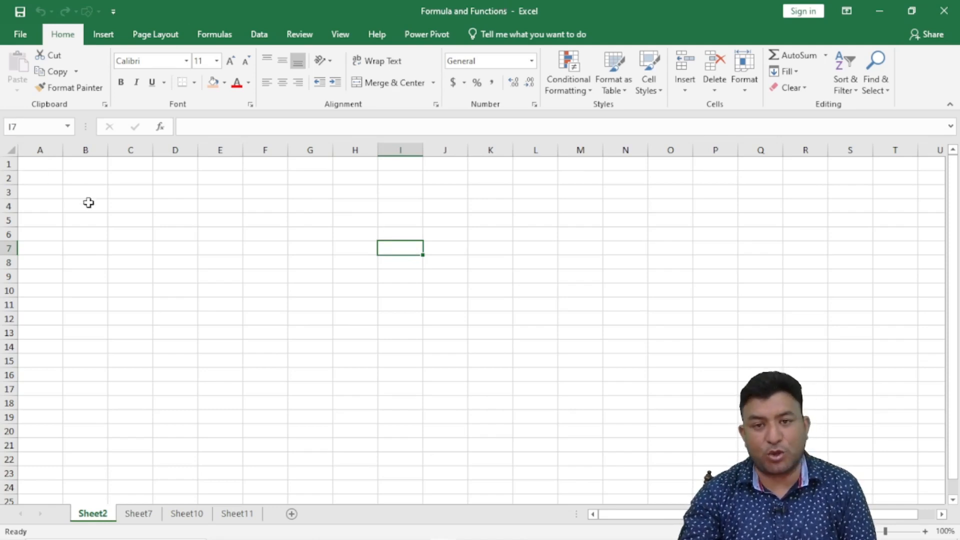
left_click(28, 161)
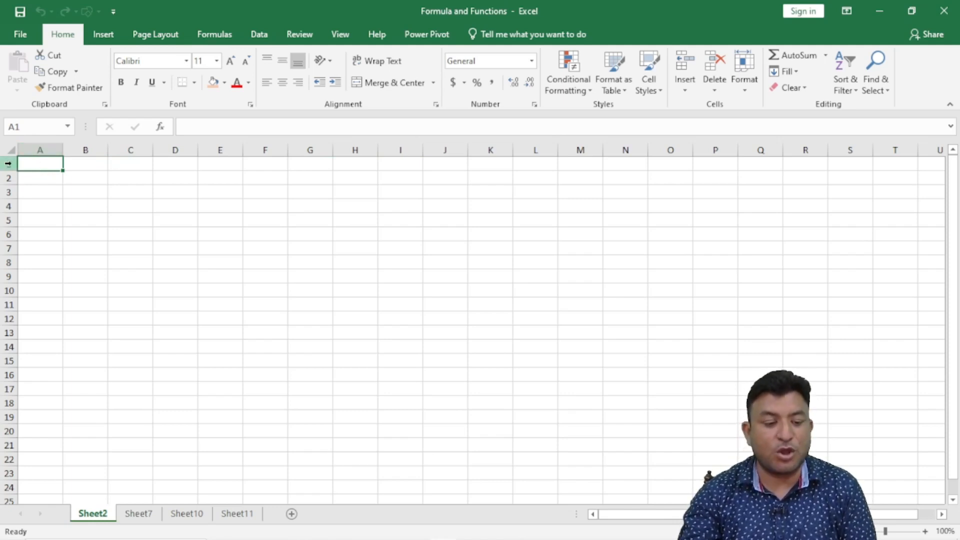
left_click(286, 220)
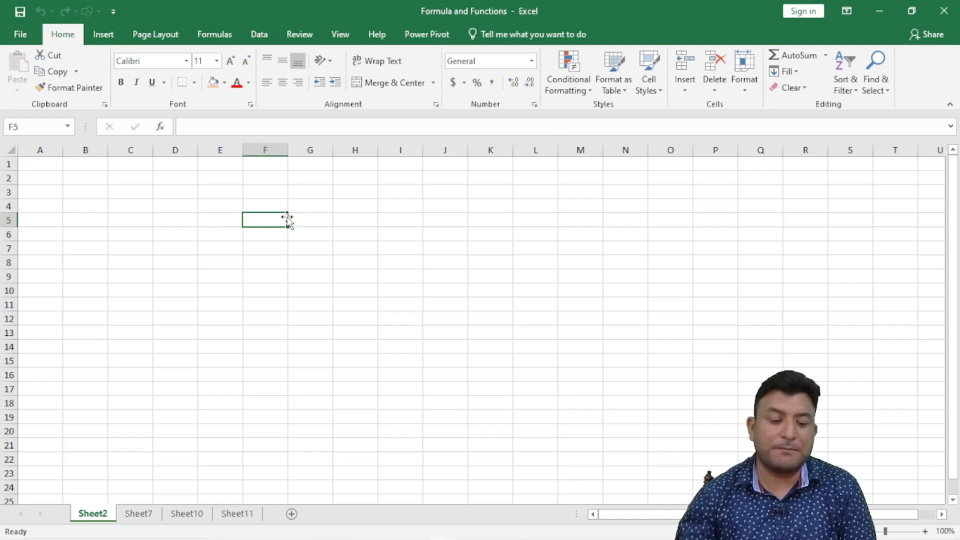
Enter 7 in cell F3 and 8 in cell F4.
left_click(267, 189)
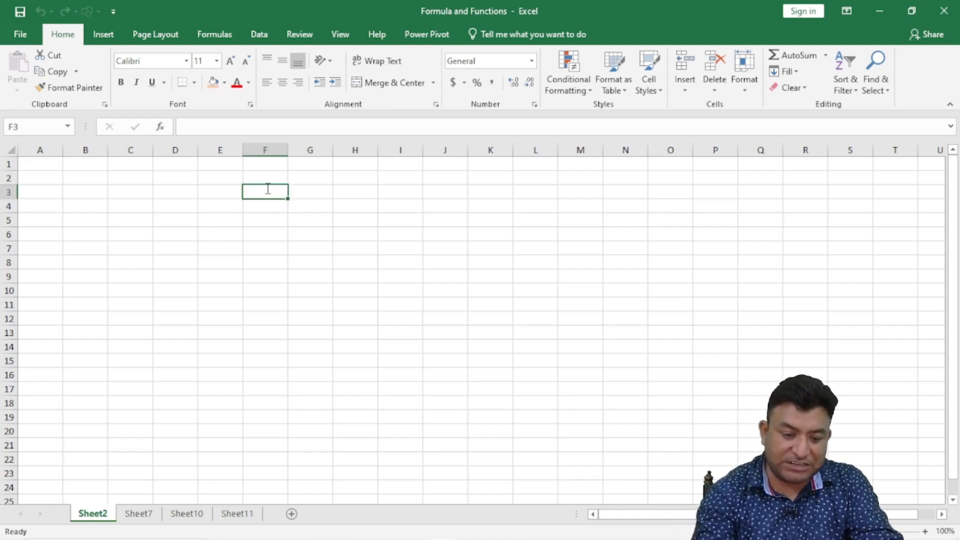
type("7")
left_click(262, 204)
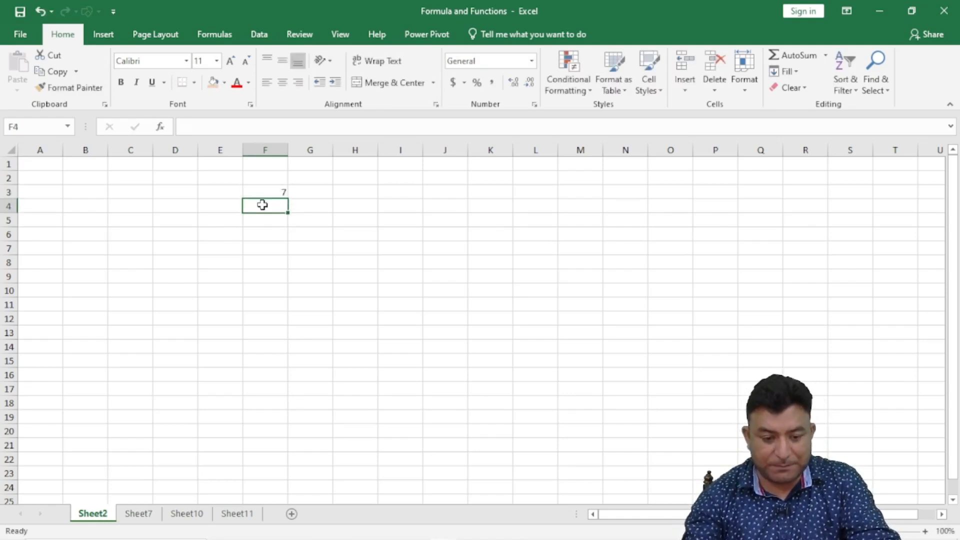
type("8")
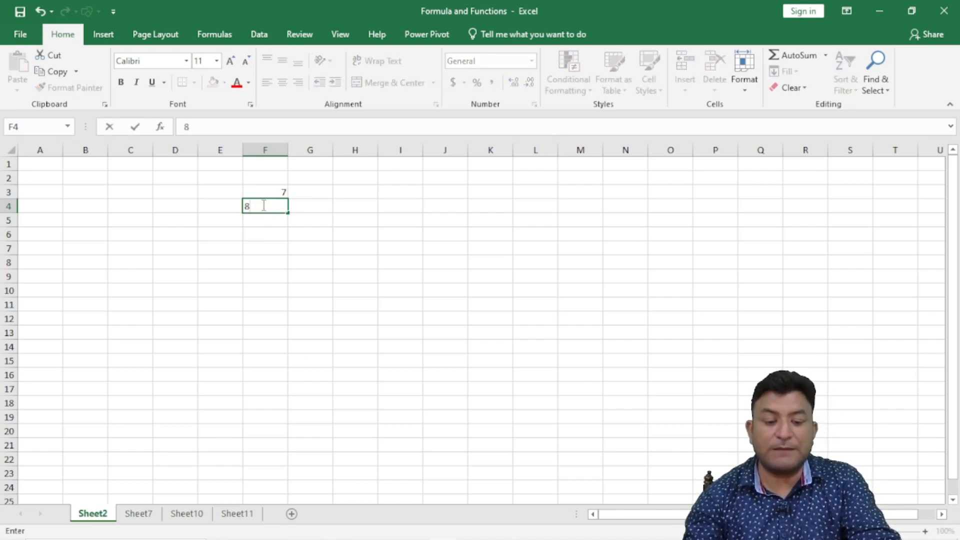
left_click(261, 245)
Add the two numbers in cell F5 with the formula =F3+F4 and check the entered formula.
left_click(265, 219)
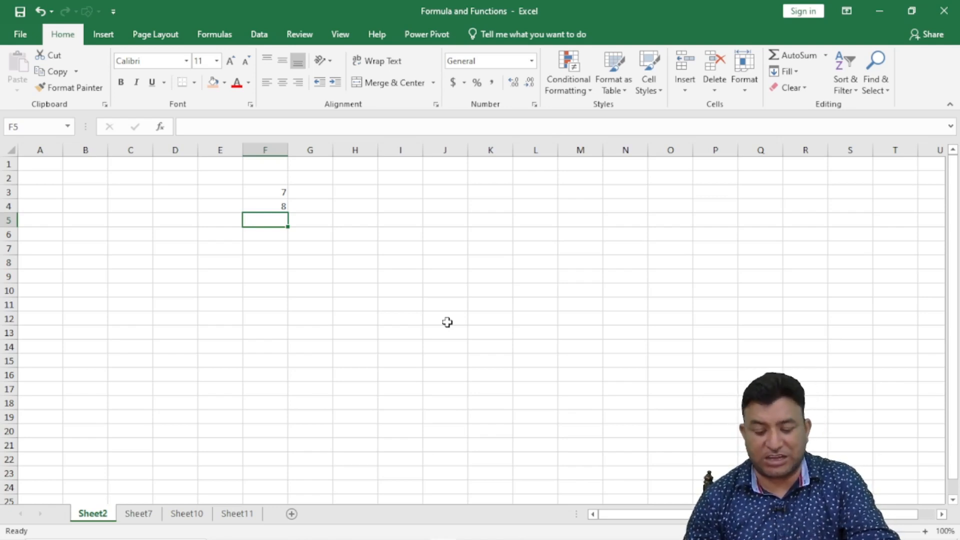
type("=")
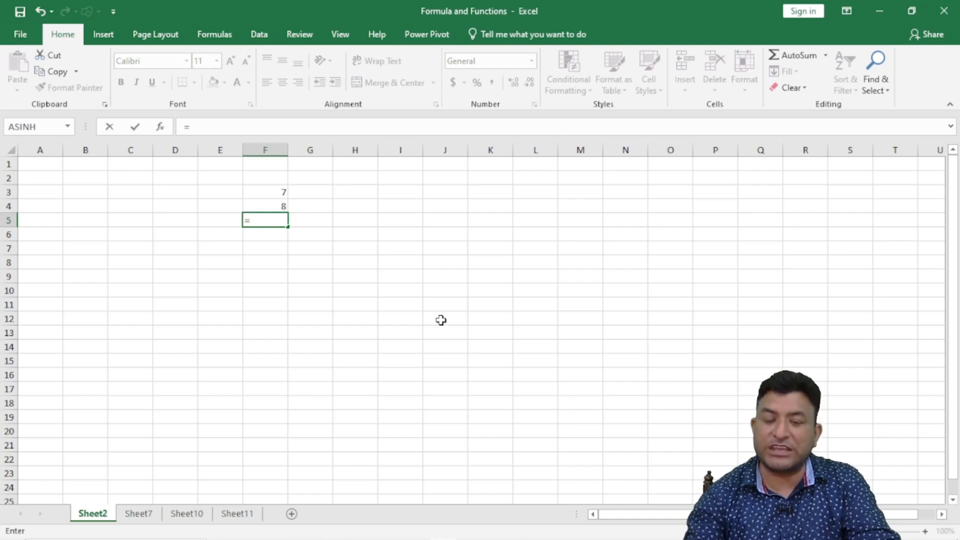
left_click(277, 193)
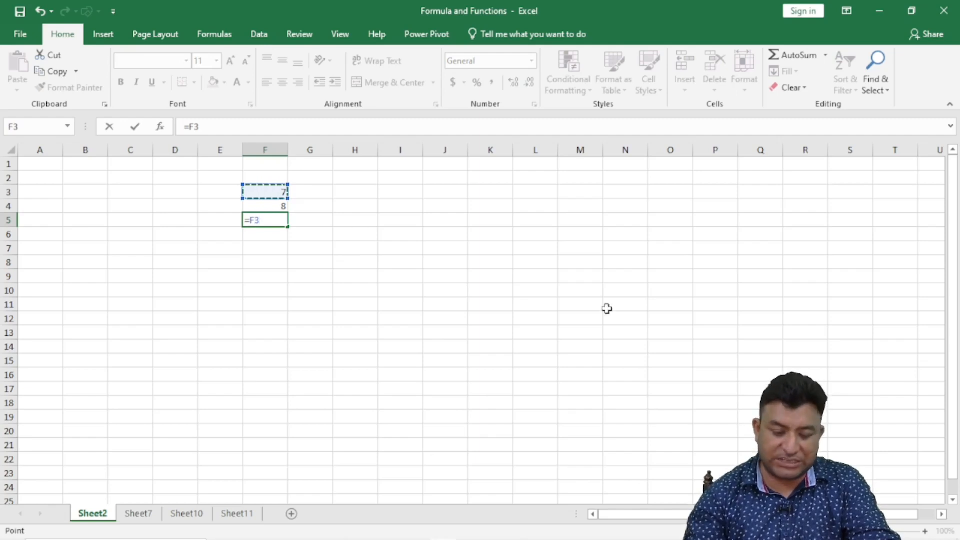
type("+")
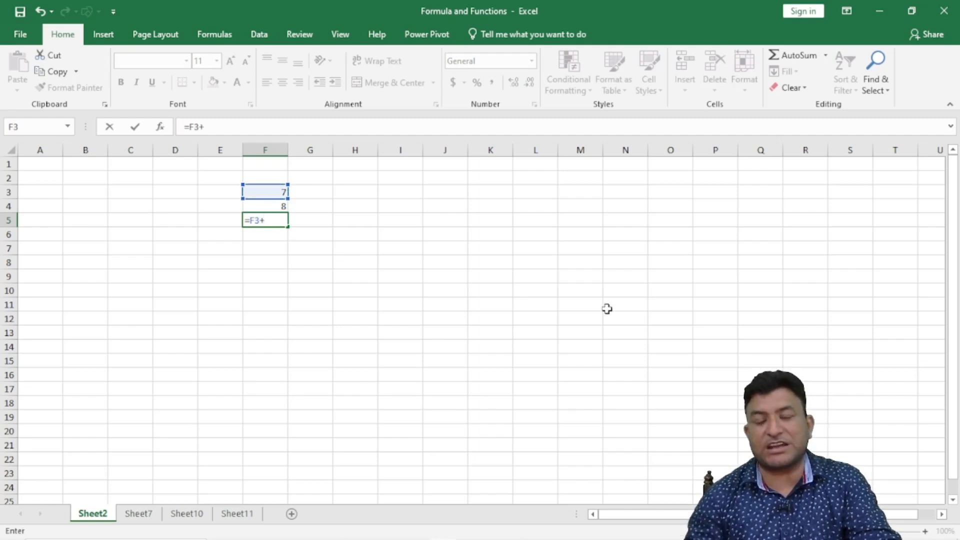
left_click(269, 204)
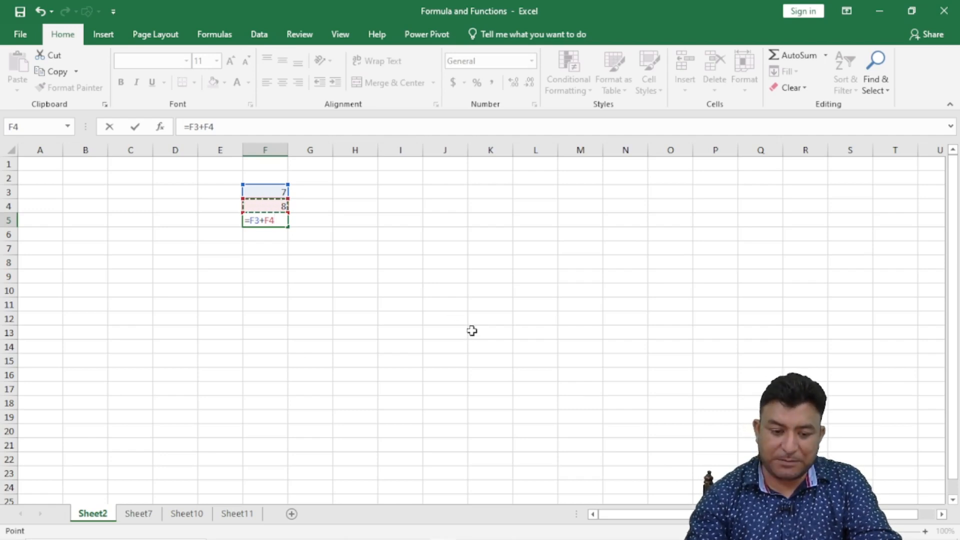
key("Return")
left_click(276, 220)
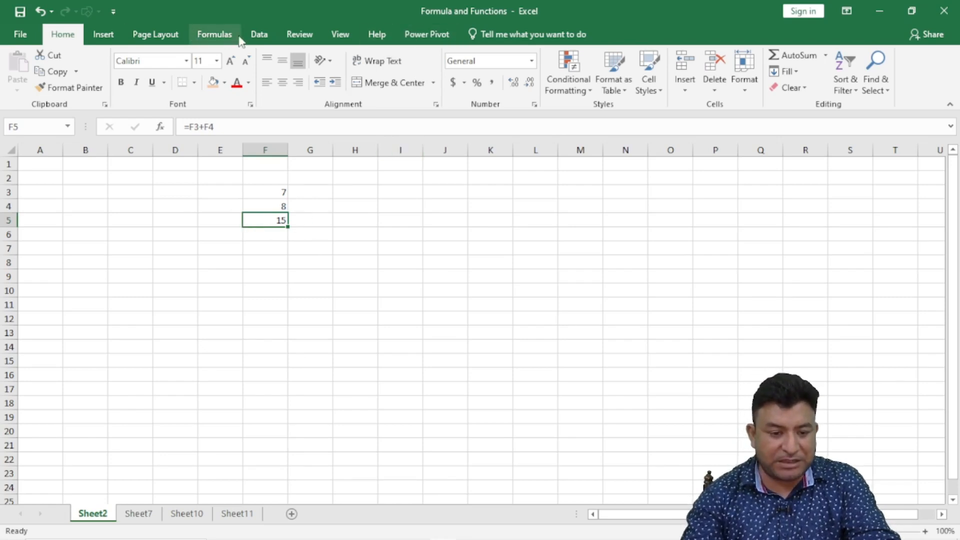
Show the sheet's formulas in the cells instead of their results.
left_click(213, 37)
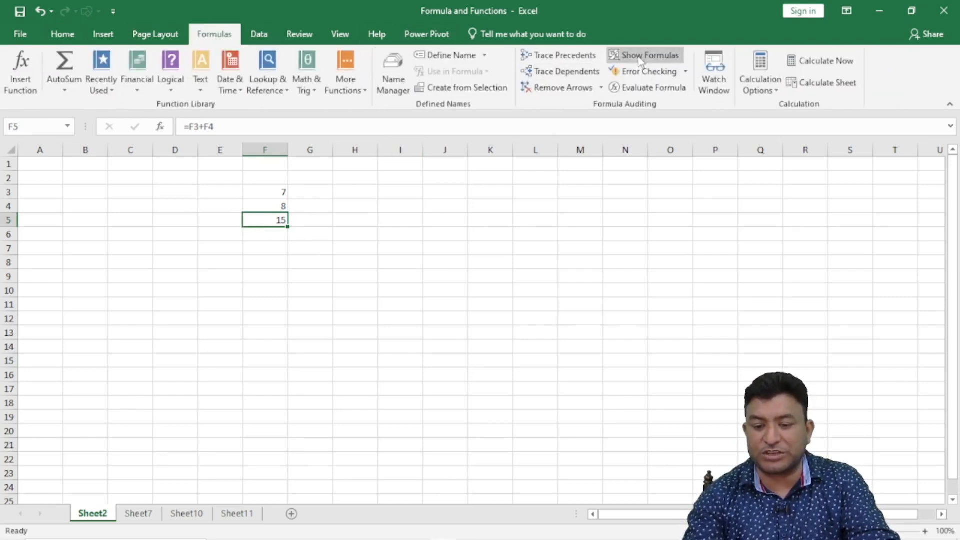
left_click(641, 56)
left_click(463, 262)
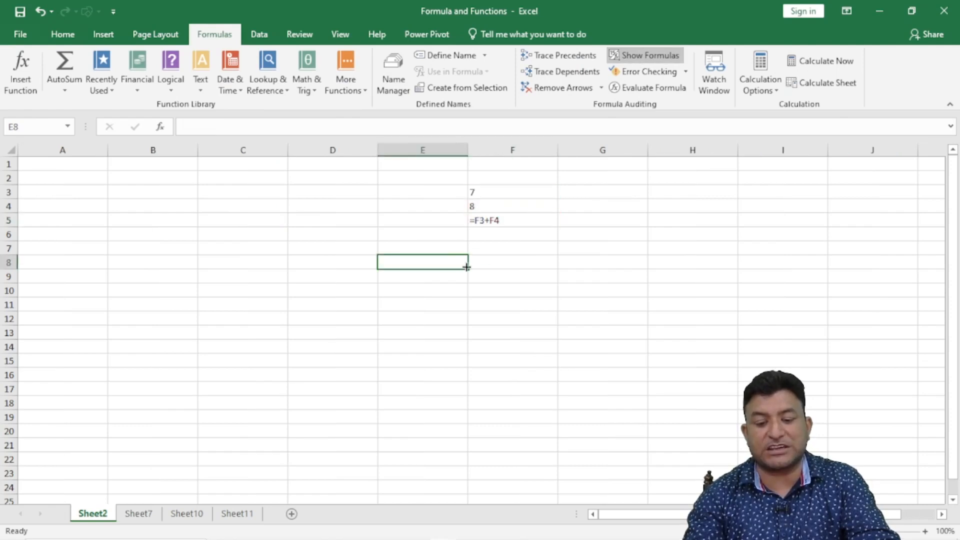
Examine the formula in F5 and the cells it references, and switch the sheet back to showing results.
left_click(502, 195)
left_click(493, 220)
left_click(488, 248)
left_click(490, 274)
left_click(493, 221)
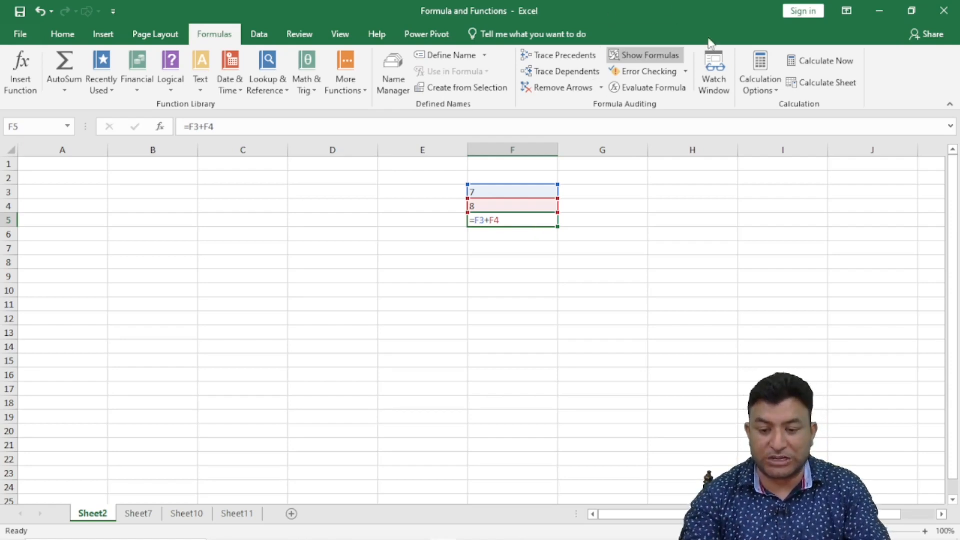
left_click(653, 56)
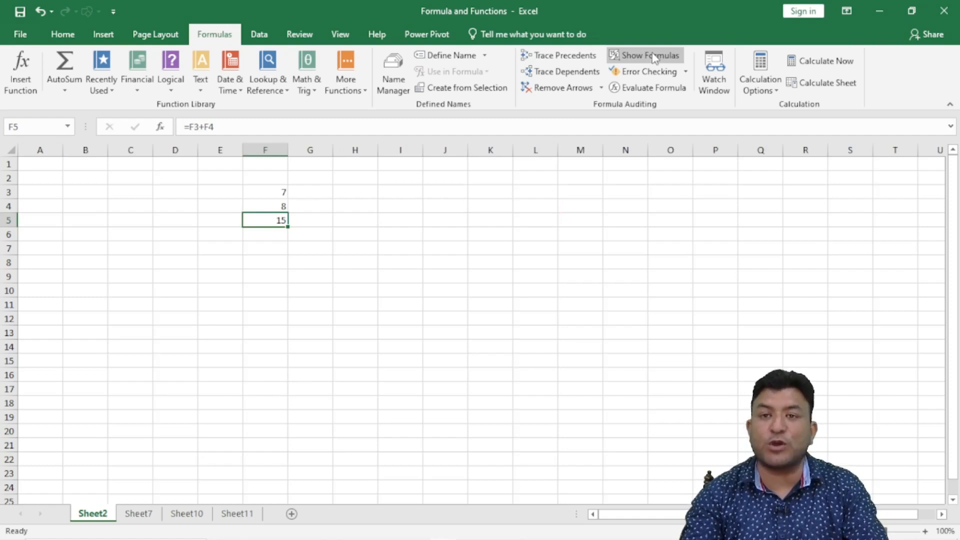
double_click(257, 221)
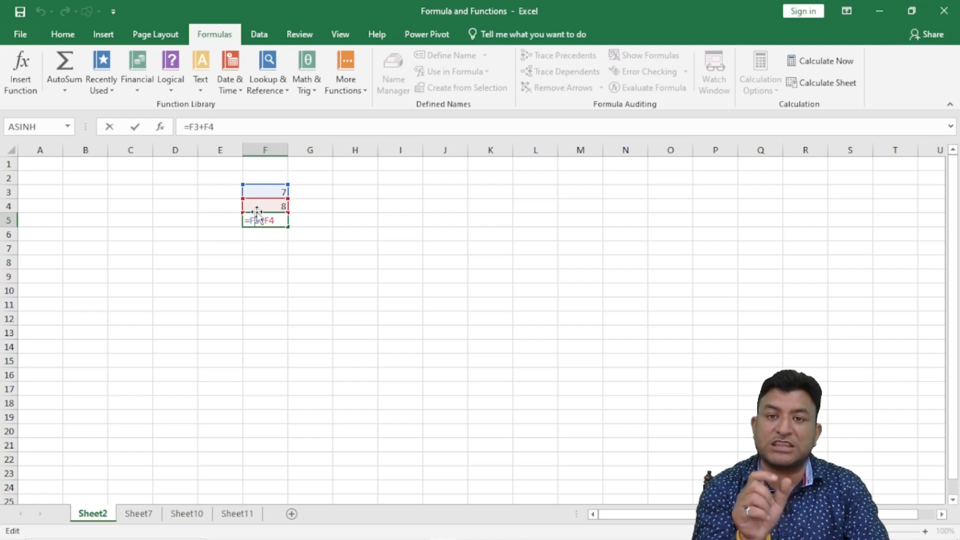
left_click(334, 232)
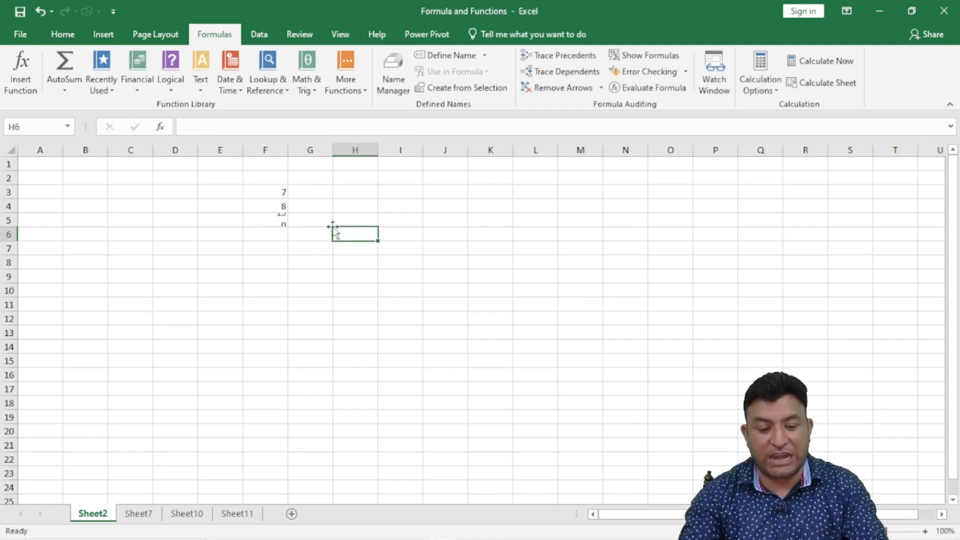
Change the value in F3 to 8 and check how the addition formula in F5 responds.
left_click(271, 191)
type("8")
left_click(338, 247)
left_click(280, 221)
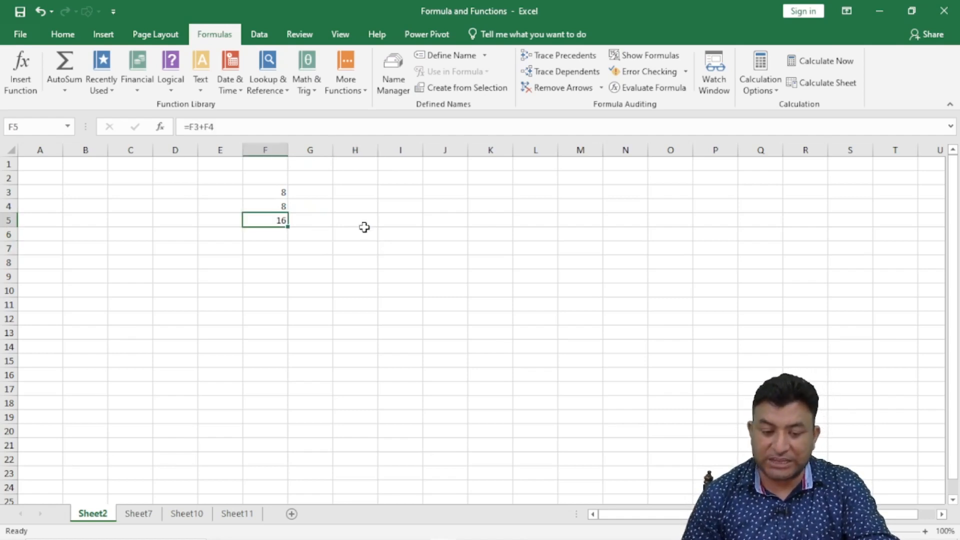
double_click(265, 219)
left_click(279, 254)
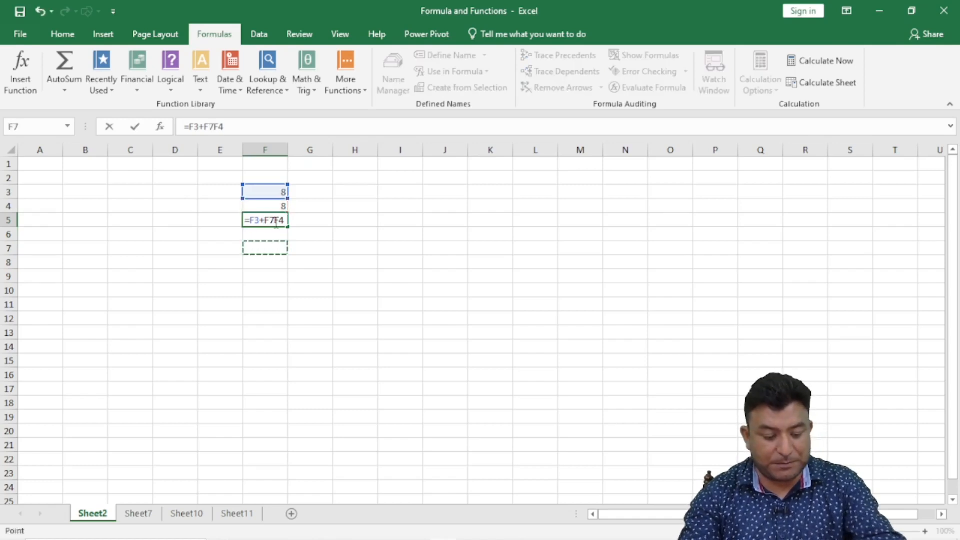
key("Escape")
Replace the formula in F5 with the number 7.
key("BackSpace")
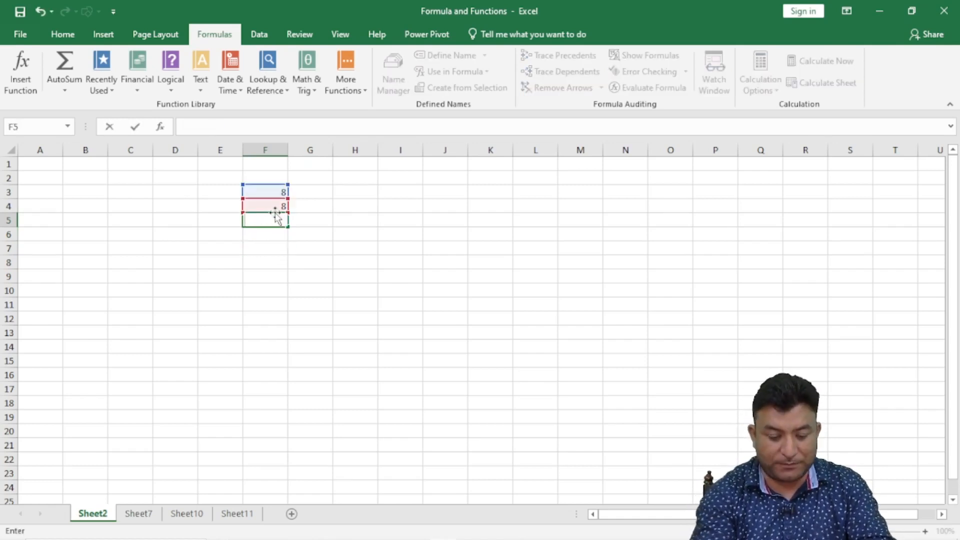
type("7")
key("Return")
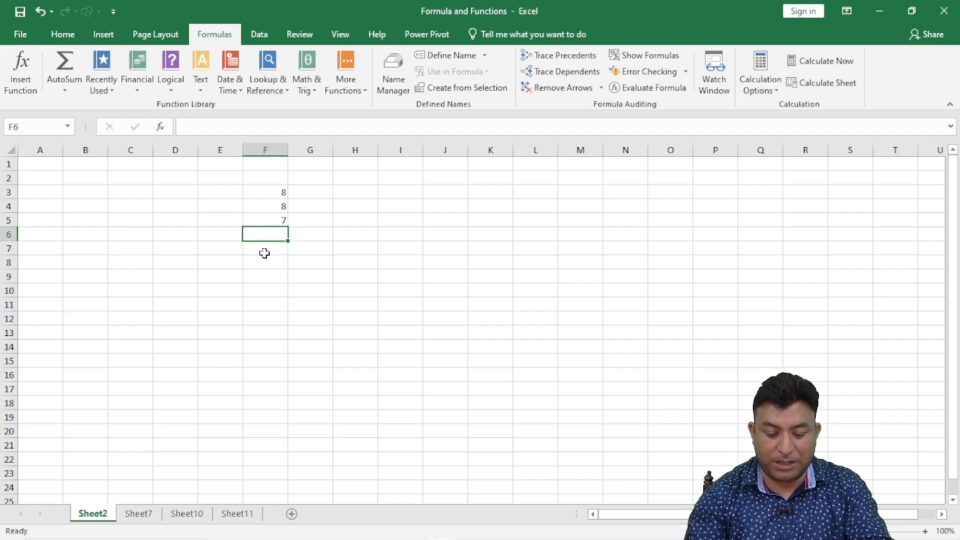
Total the three numbers in cell F6 with the function =SUM(F3:F5).
type("=su")
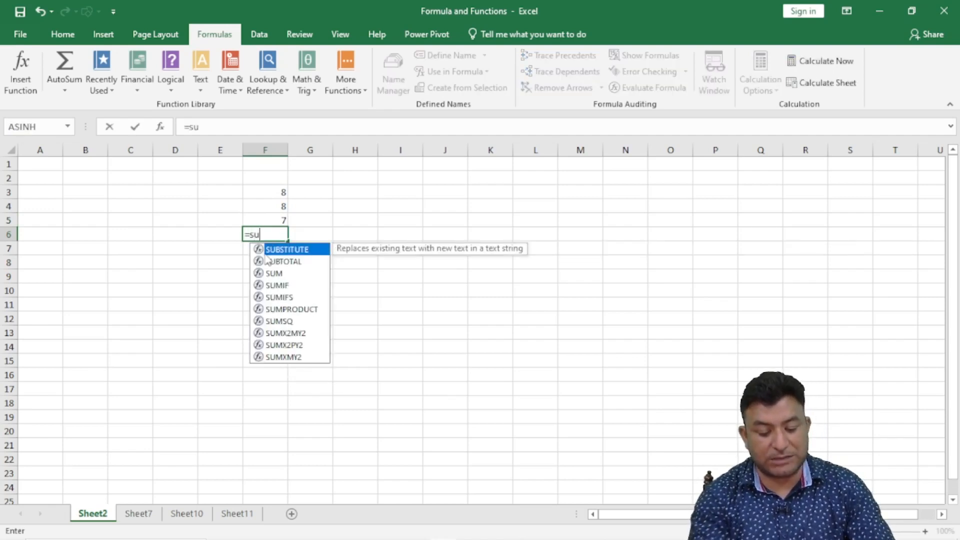
type("m")
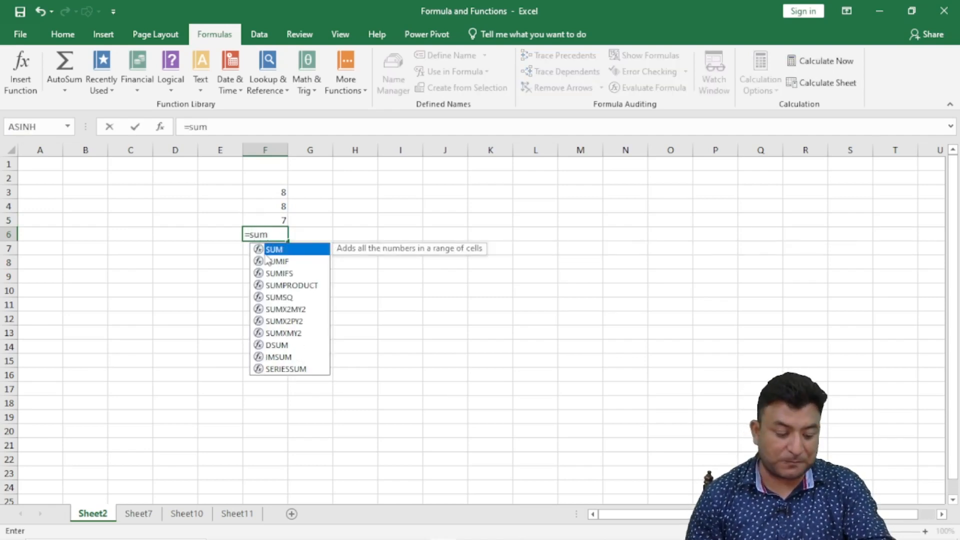
double_click(265, 250)
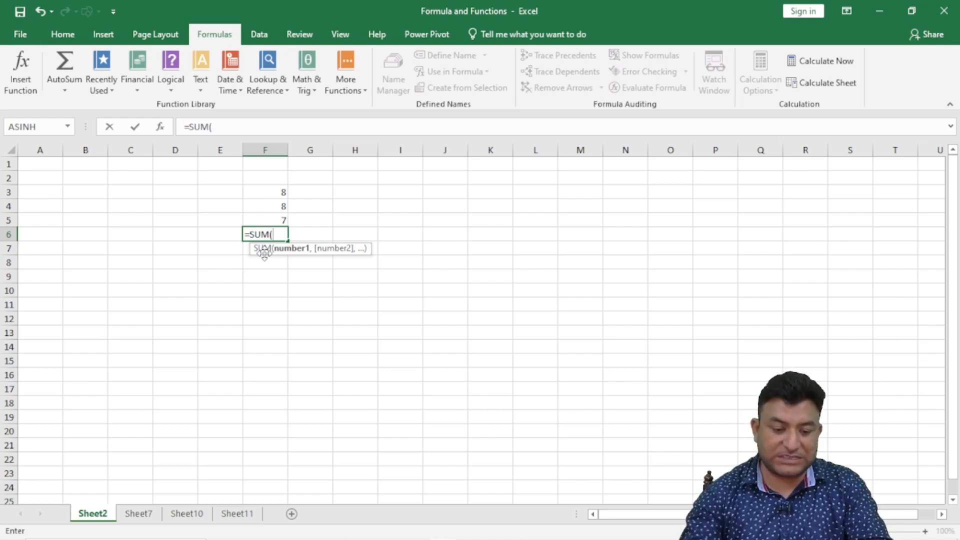
left_click_drag(283, 191, 284, 220)
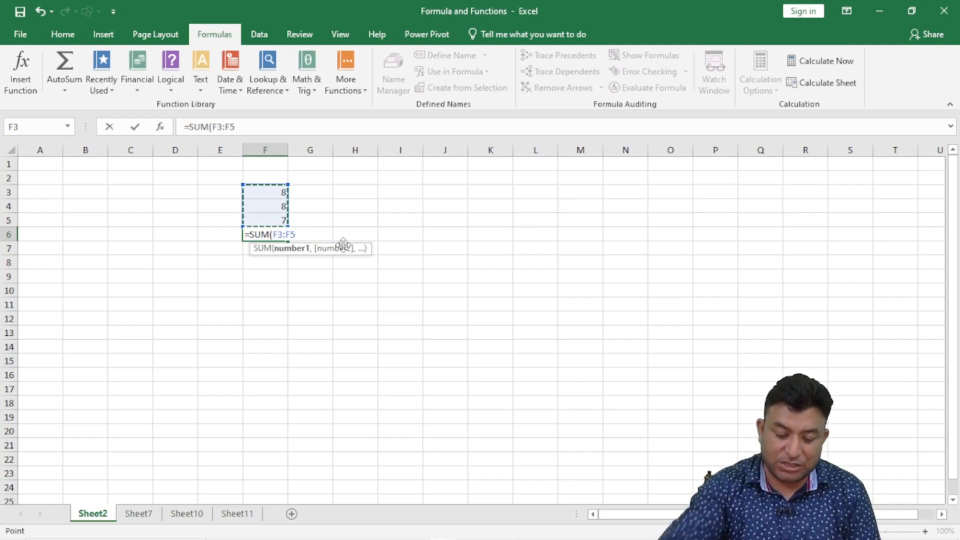
type(")")
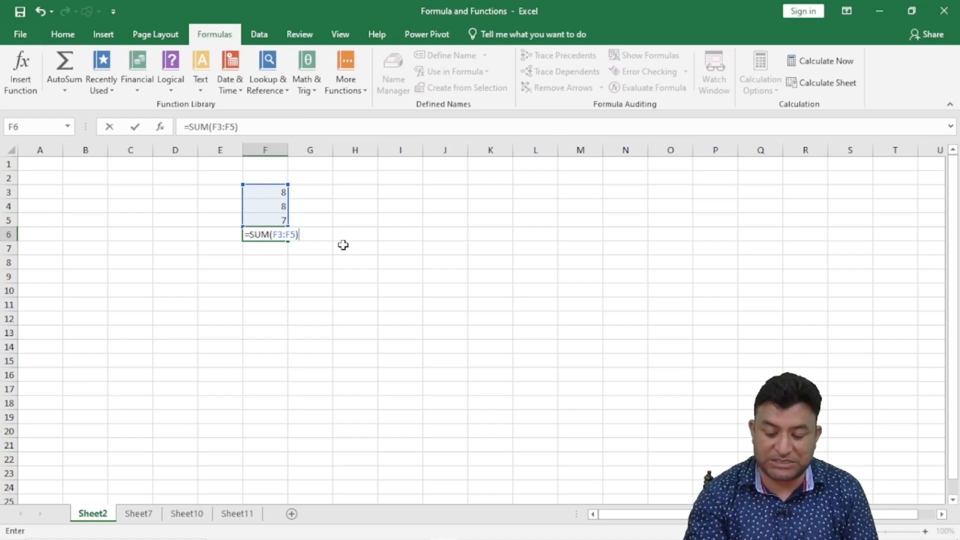
key("Return")
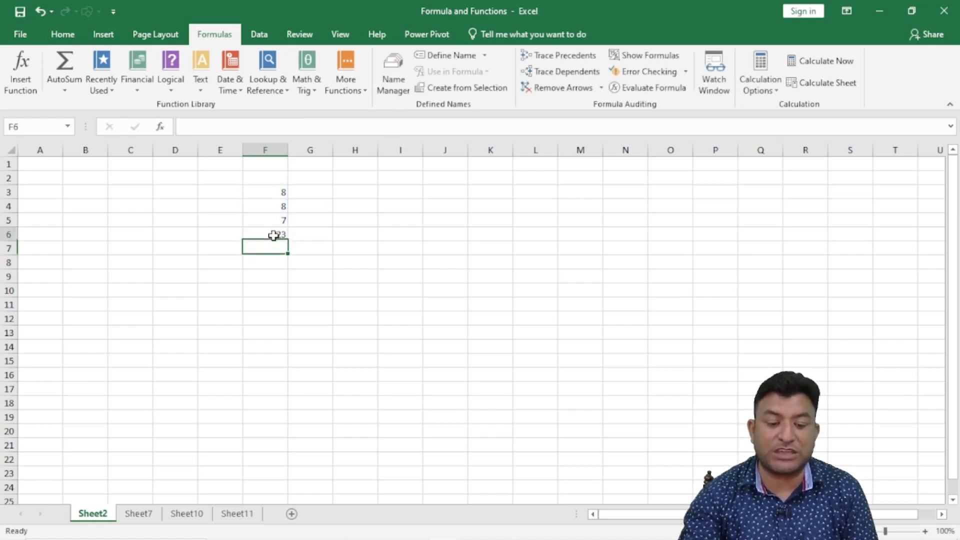
Clear the SUM formula from cell F6.
left_click(279, 238)
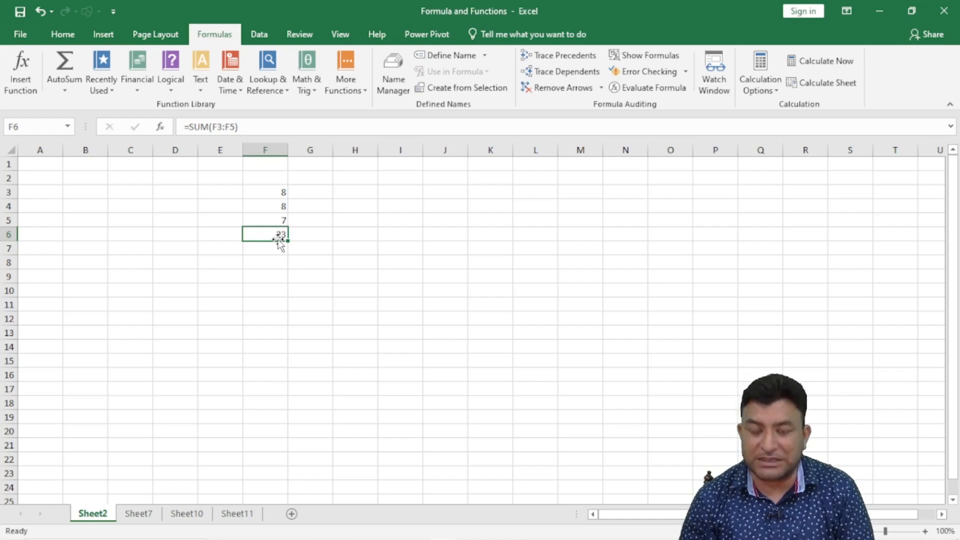
key("BackSpace")
left_click(283, 275)
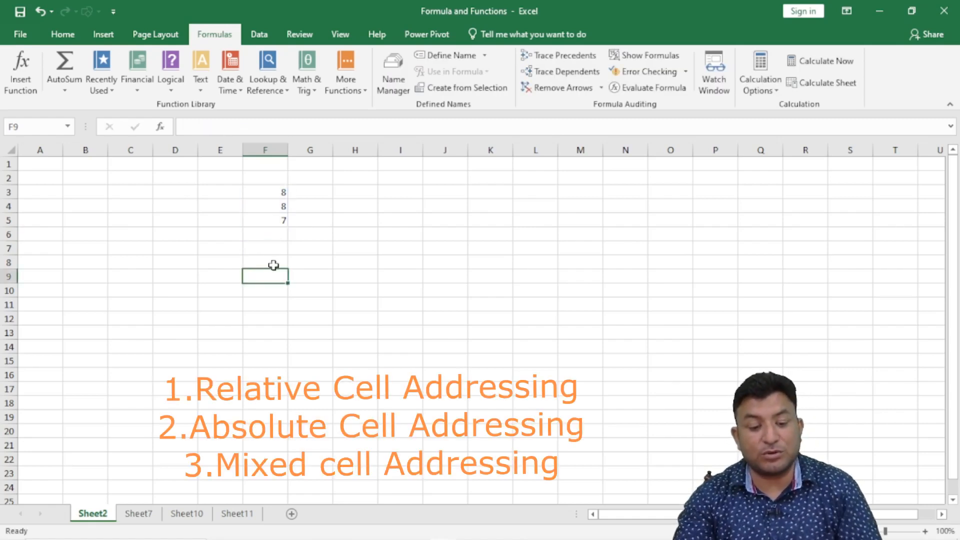
Review the contents of cells F3, F4 and F5 one after another.
left_click(264, 233)
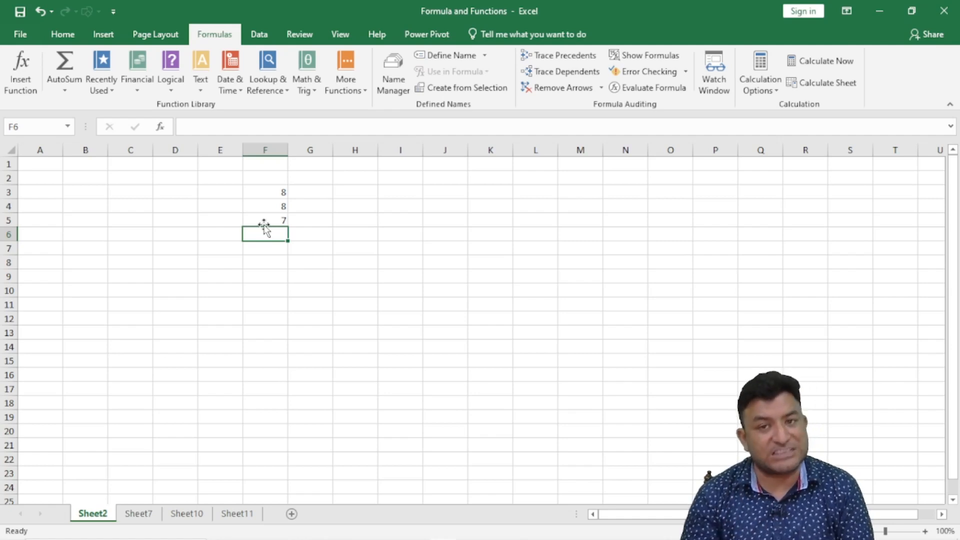
left_click(273, 191)
left_click(275, 205)
left_click(279, 222)
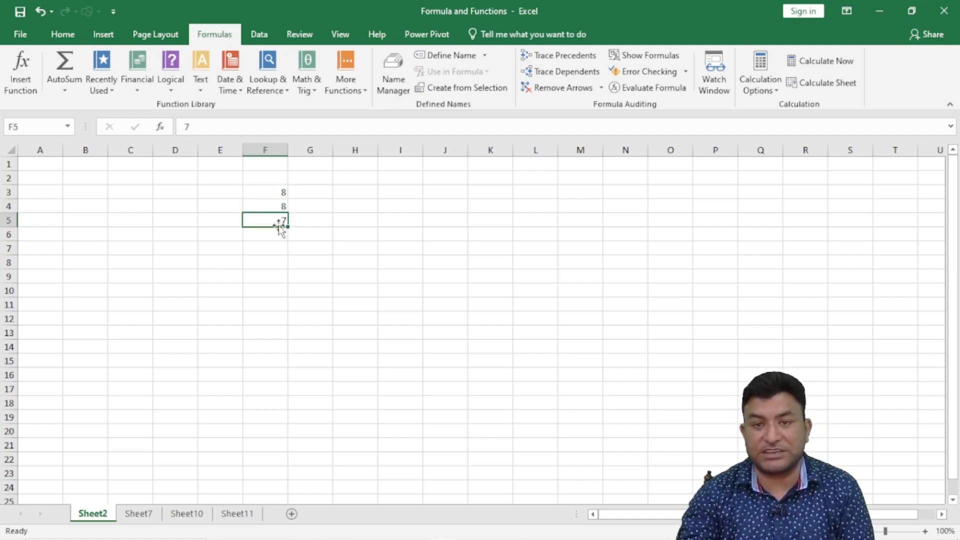
Set the font size of the entire worksheet to 16.
left_click(311, 193)
key("ctrl+a")
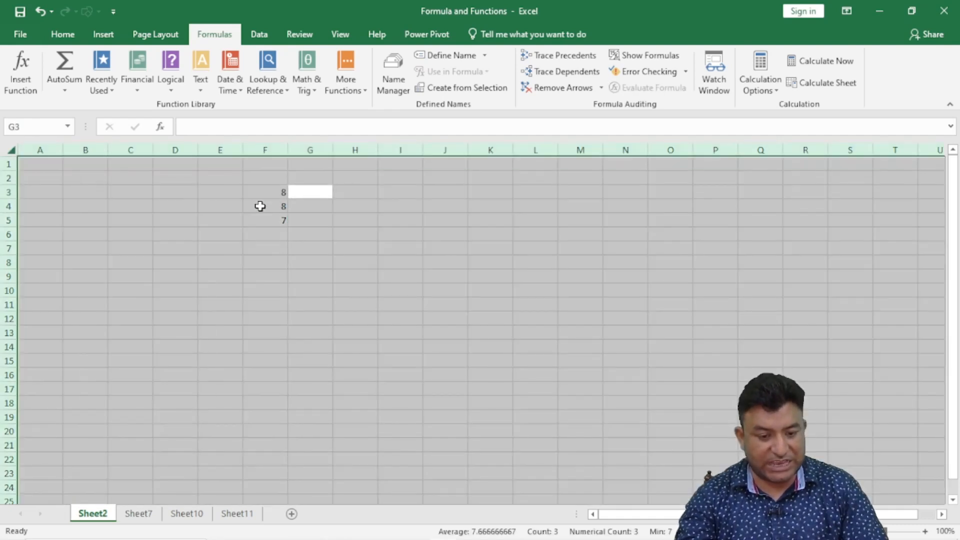
left_click(63, 34)
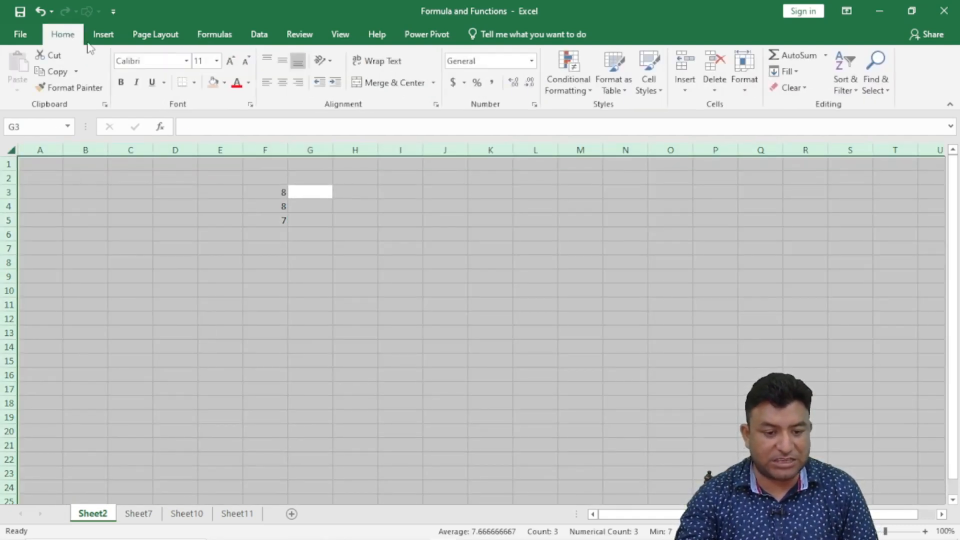
left_click(216, 60)
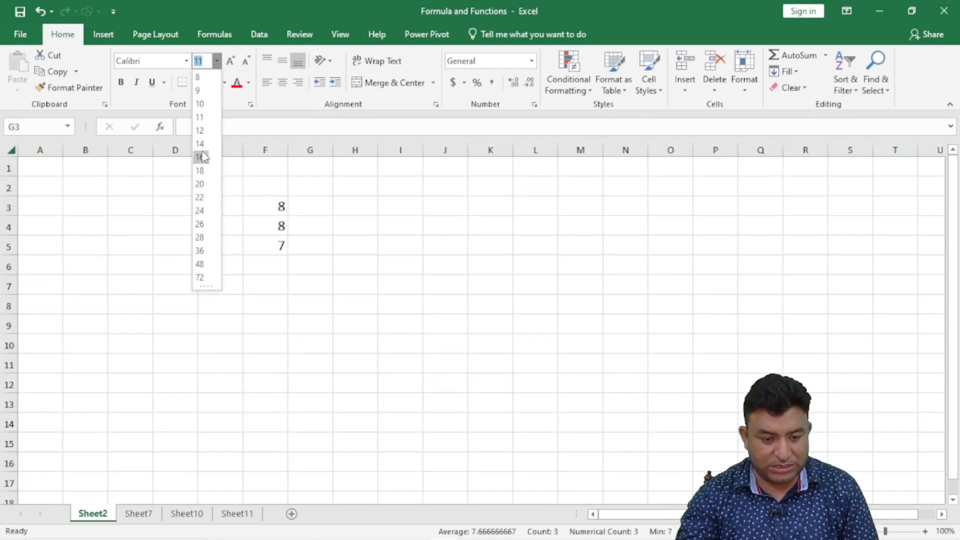
left_click(202, 156)
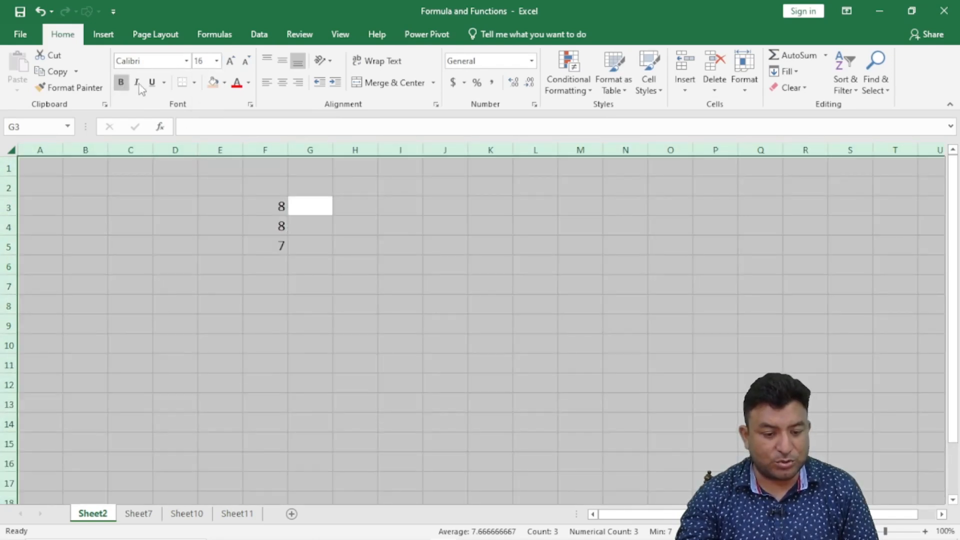
left_click(328, 252)
Enter the numbers 9, 7 and 4 in cells G3, G4 and G5, beside the existing values in column F.
left_click(273, 206)
left_click(277, 227)
left_click(276, 246)
left_click(315, 205)
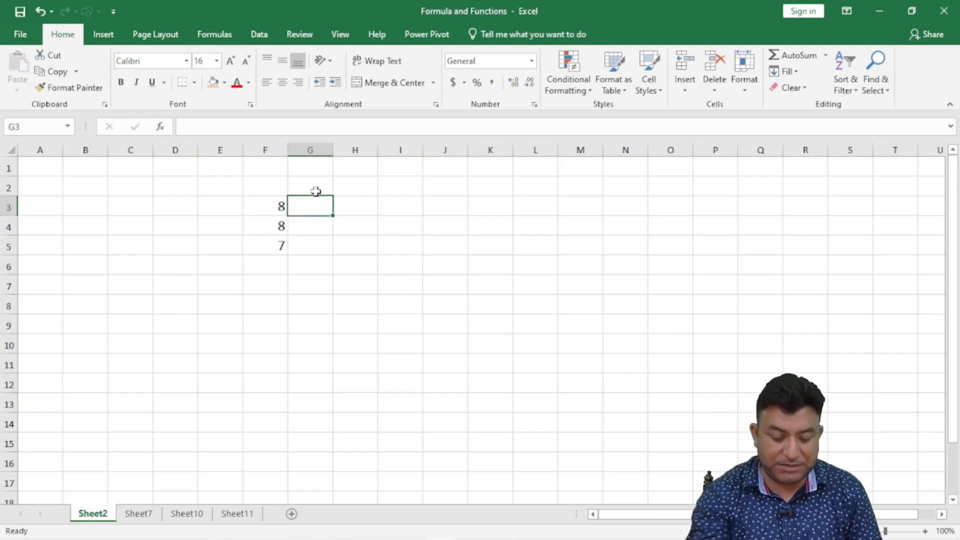
type("9")
key("Return")
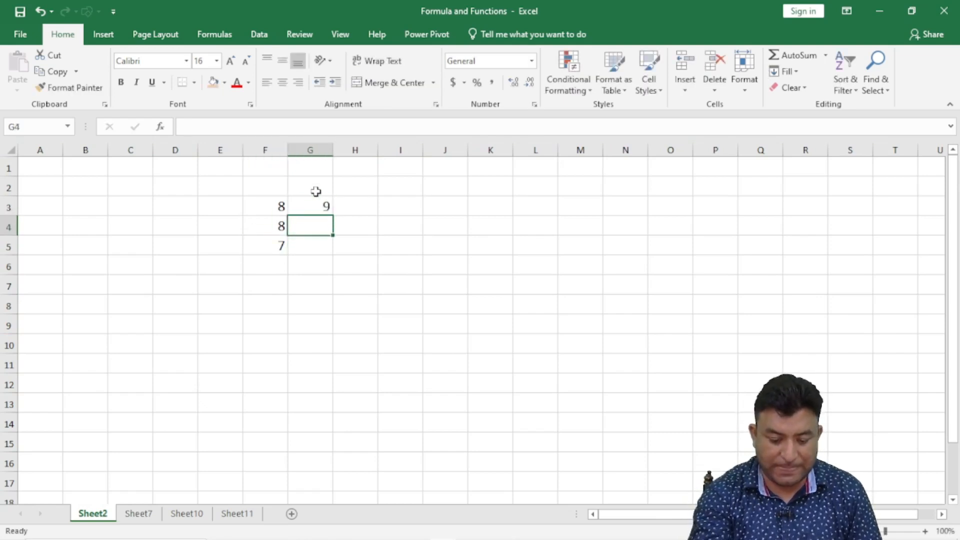
type("7")
key("Return")
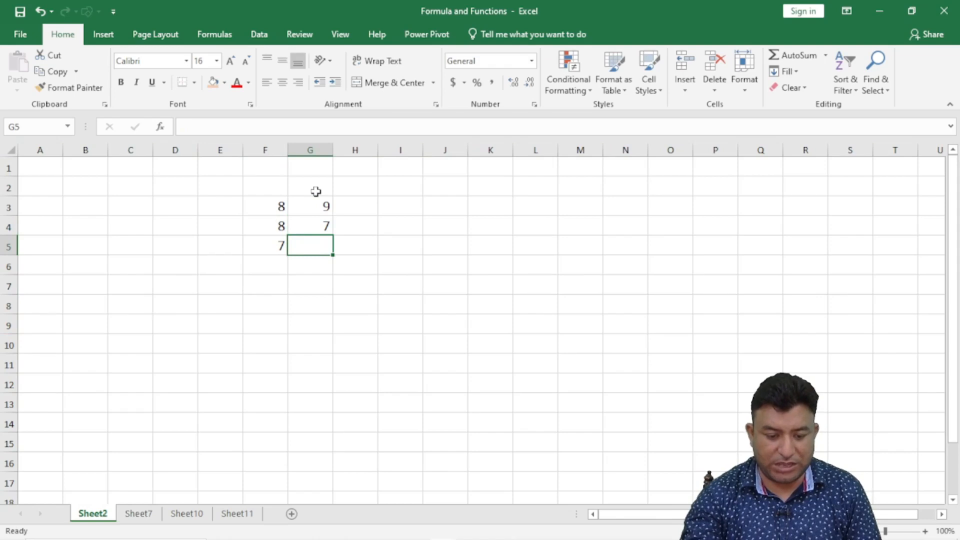
type("4")
left_click(328, 289)
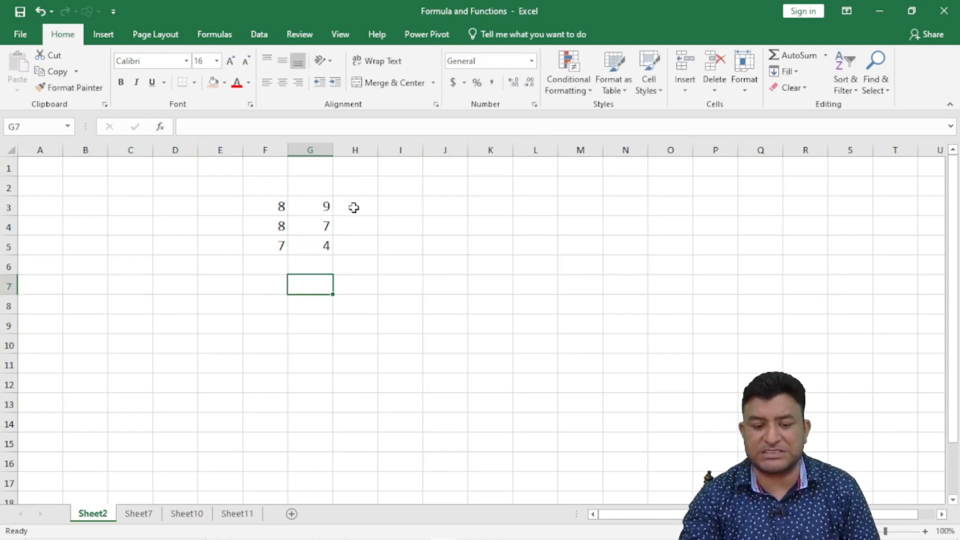
Add the two numbers of row 3 in cell H3 with the formula =F3+G3, using cell references.
left_click(353, 208)
type("=")
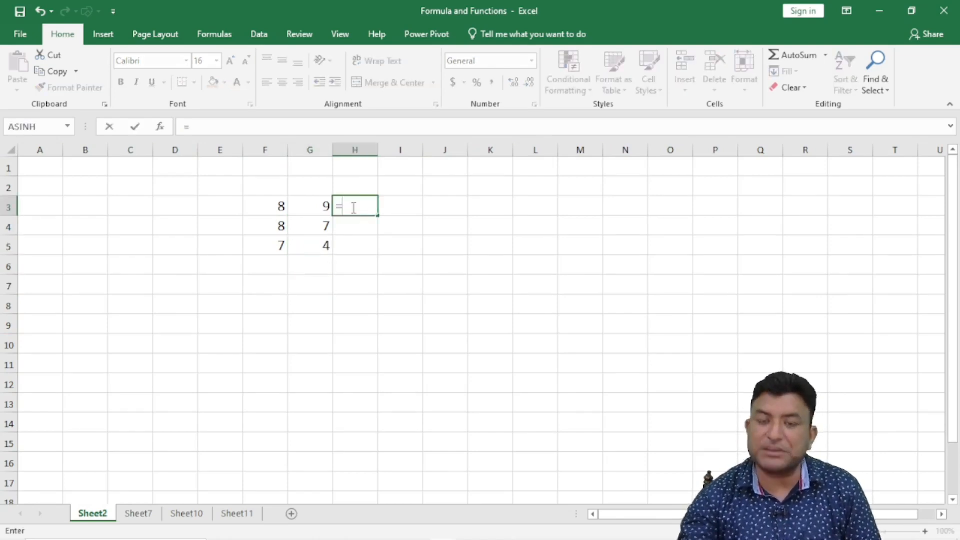
left_click(271, 208)
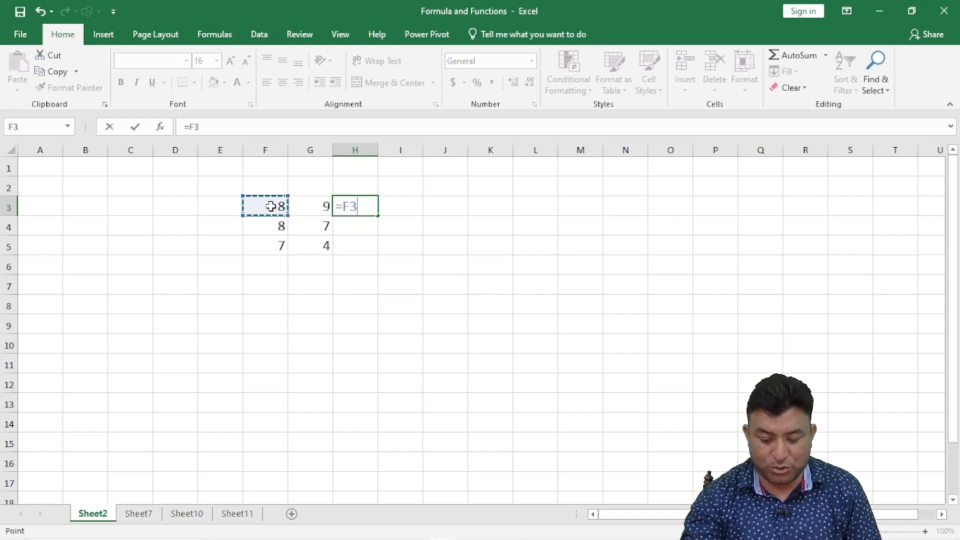
type("+")
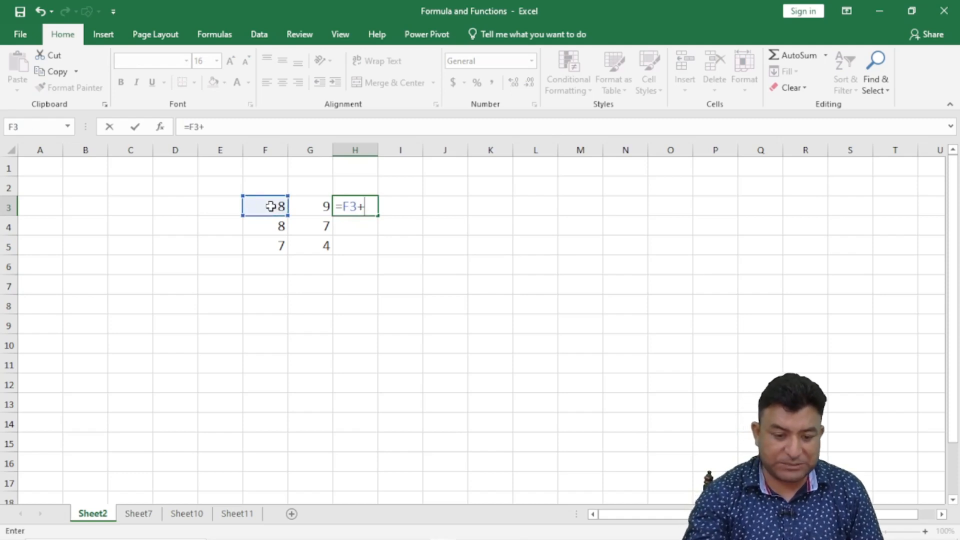
left_click(318, 205)
key("Return")
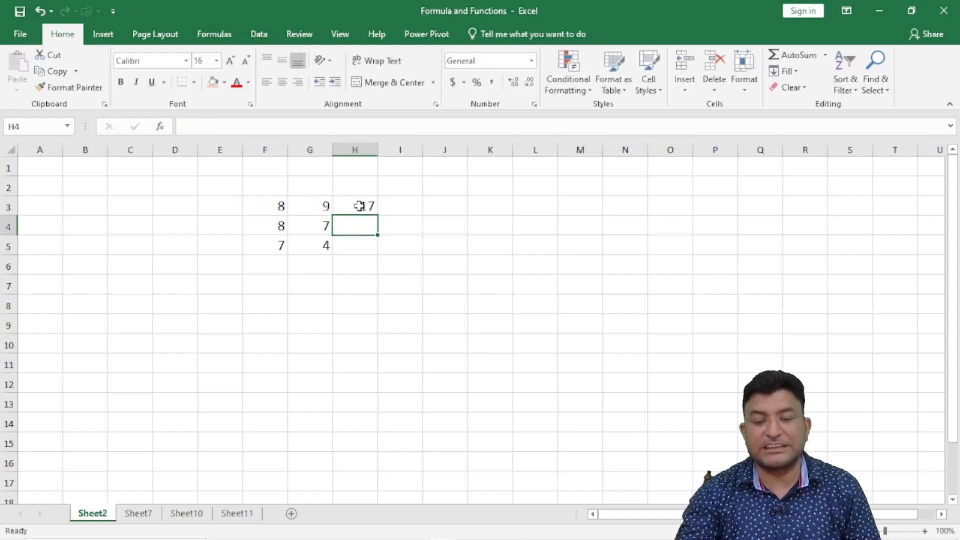
left_click(363, 207)
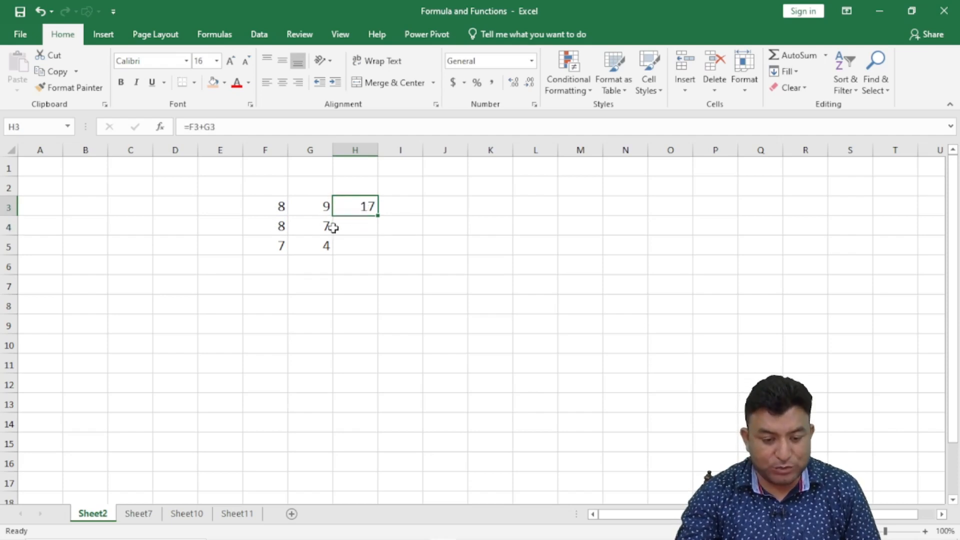
left_click(352, 224)
left_click(273, 226)
left_click(317, 226)
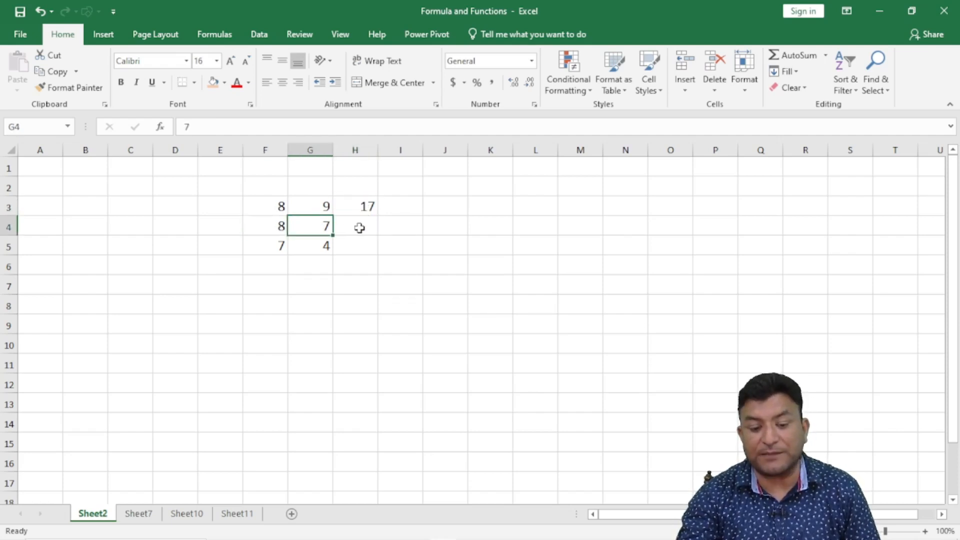
left_click(359, 226)
type("=")
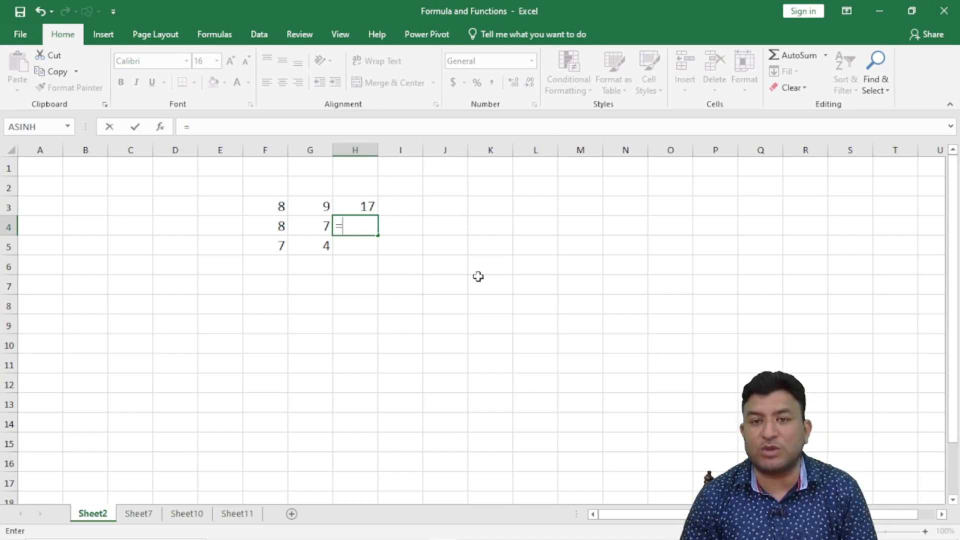
key("BackSpace")
left_click(463, 280)
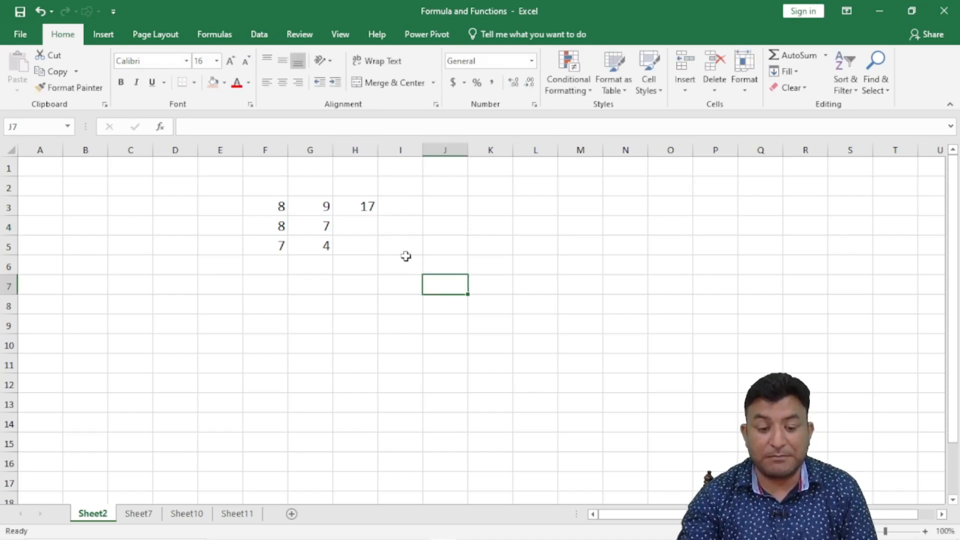
Copy the addition formula from cell H3 down to H4 and H5.
left_click(356, 202)
left_click(362, 231)
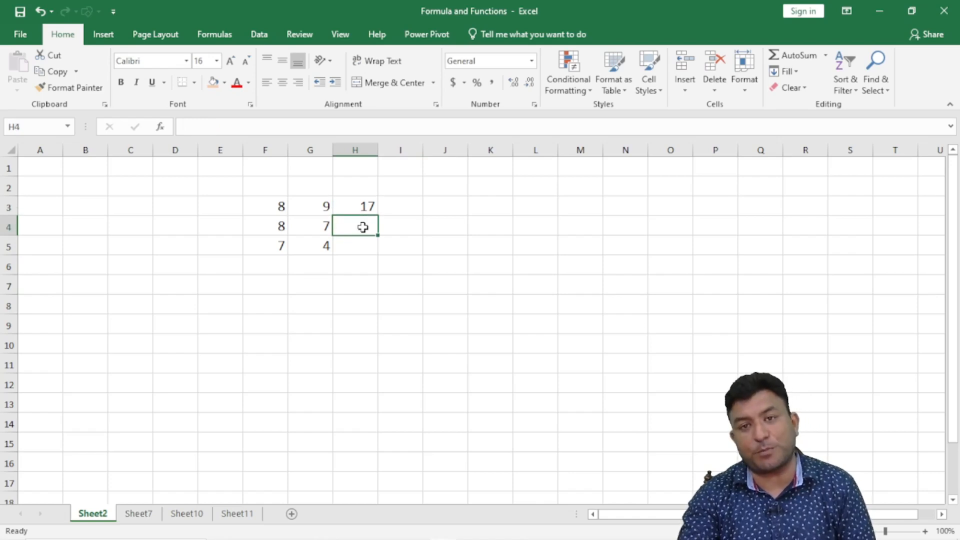
left_click(363, 205)
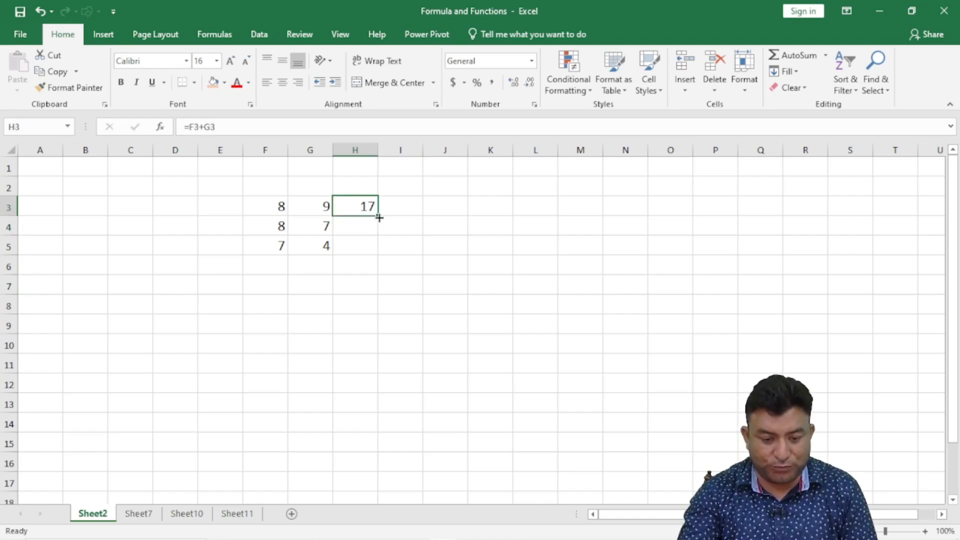
left_click_drag(379, 218, 380, 253)
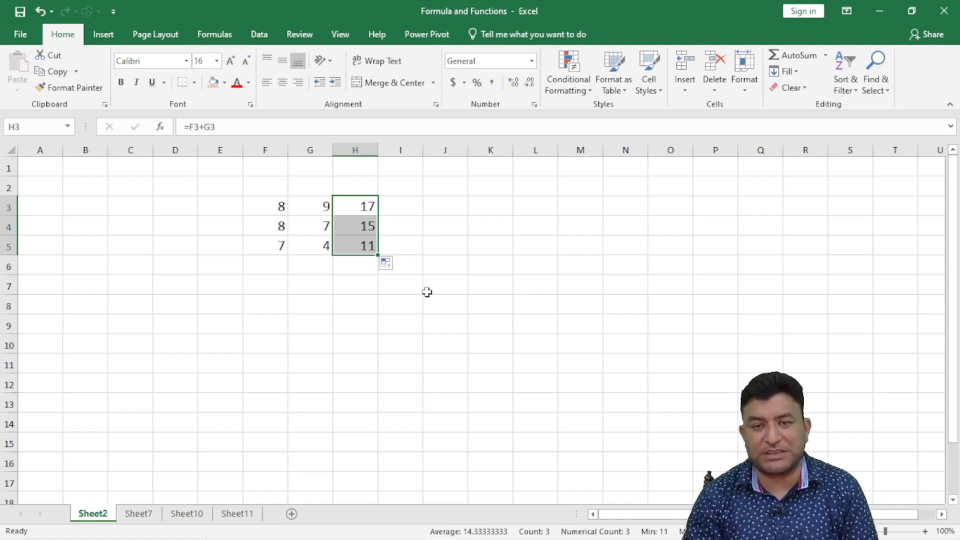
left_click(368, 302)
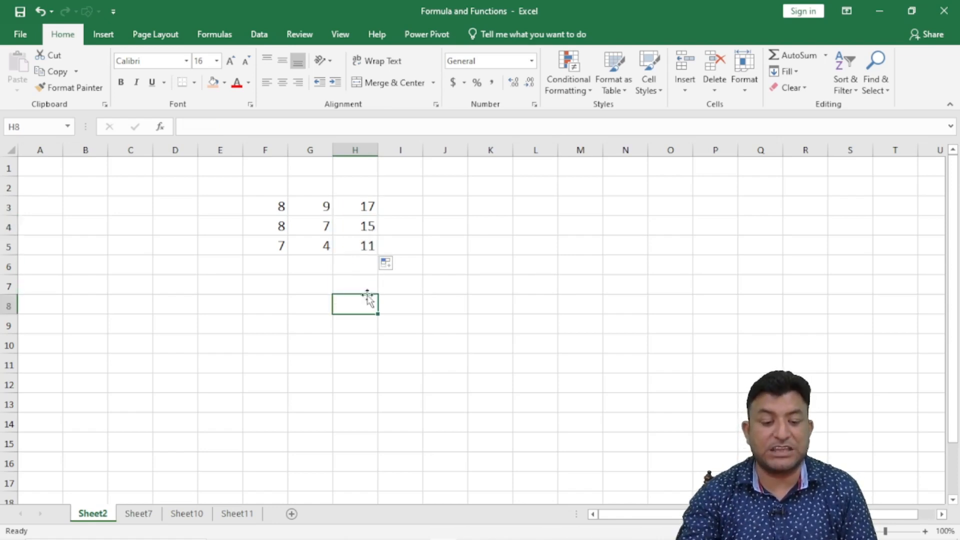
Check the formulas in H4 and H3, and turn on Show Formulas for the worksheet.
left_click(364, 225)
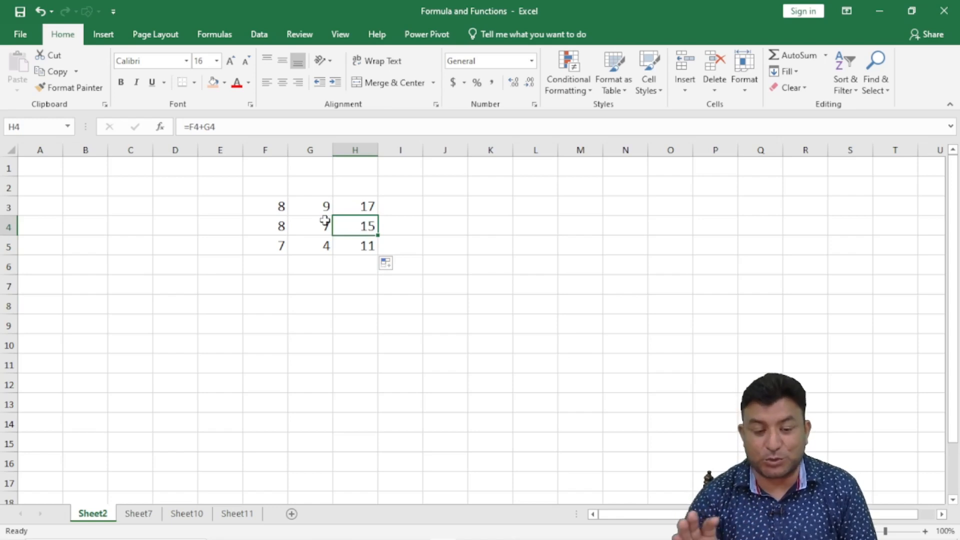
left_click(359, 207)
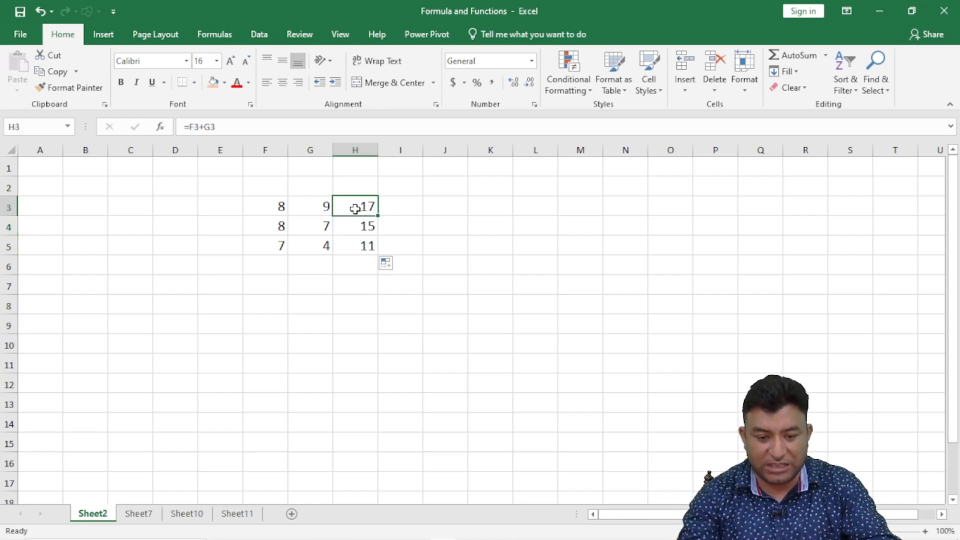
left_click_drag(364, 217, 366, 245)
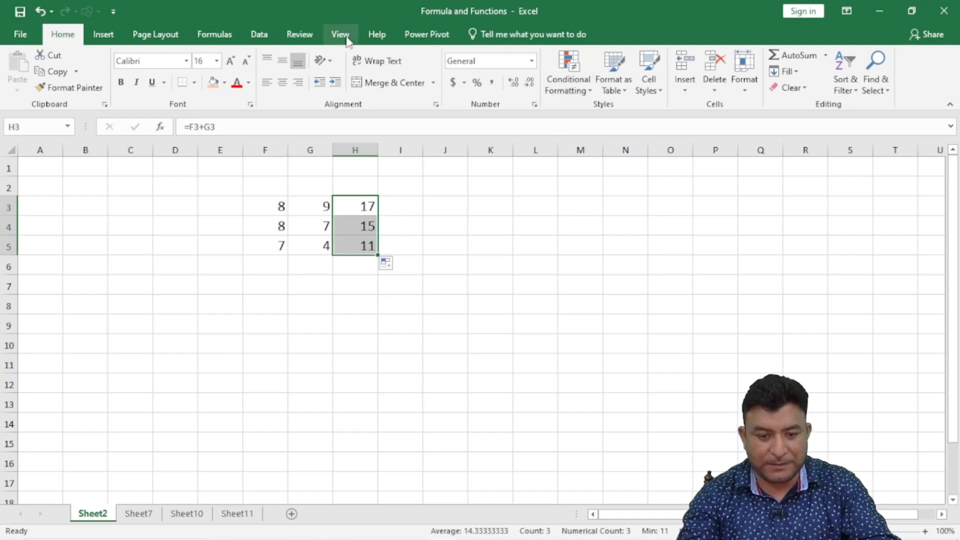
left_click(221, 35)
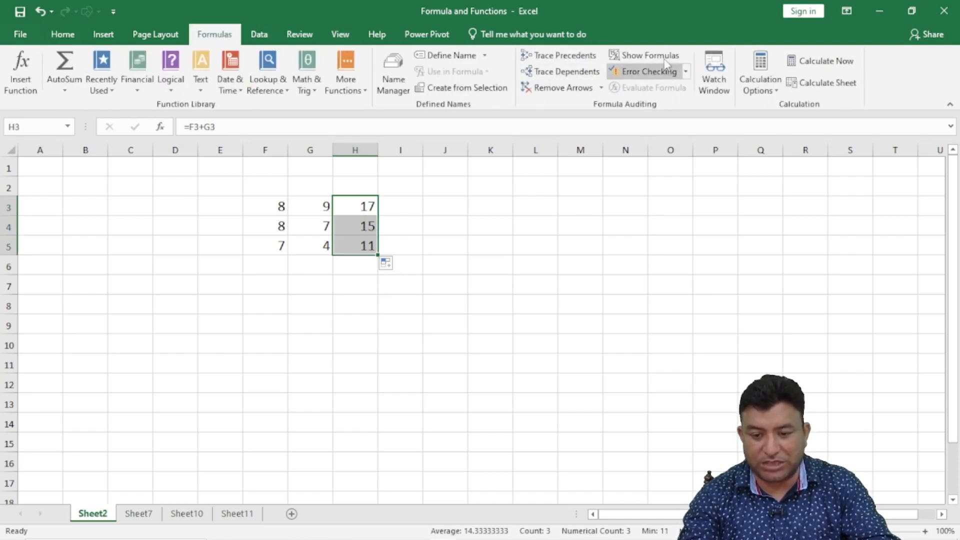
left_click(650, 56)
left_click(520, 275)
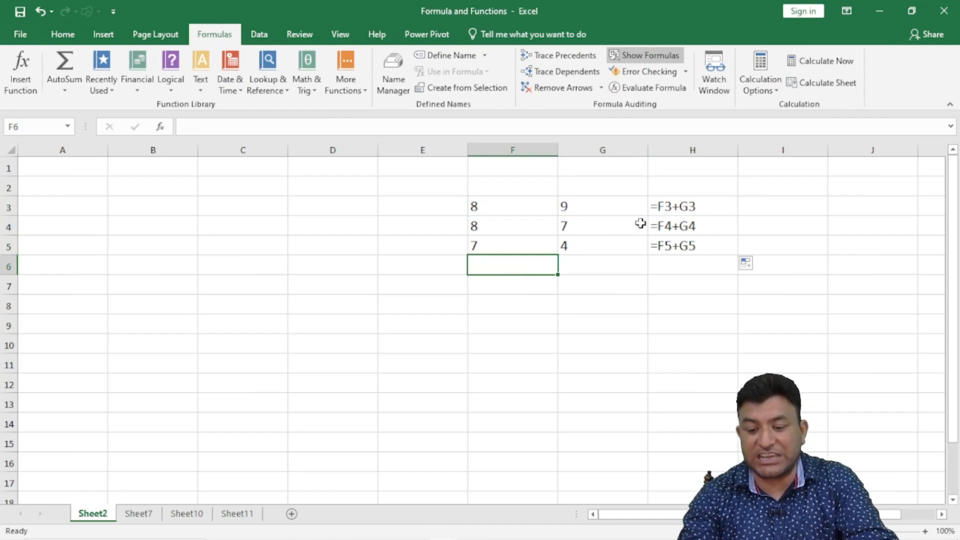
Compare the cell references in the formulas of H3, H4 and H5 to see how they shift by row.
left_click(686, 205)
left_click(686, 225)
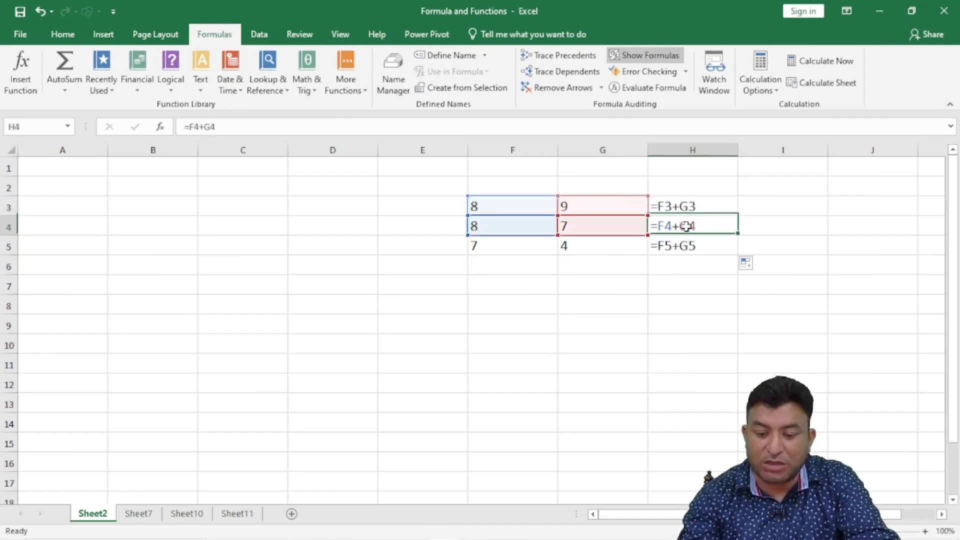
left_click(680, 245)
left_click(687, 204)
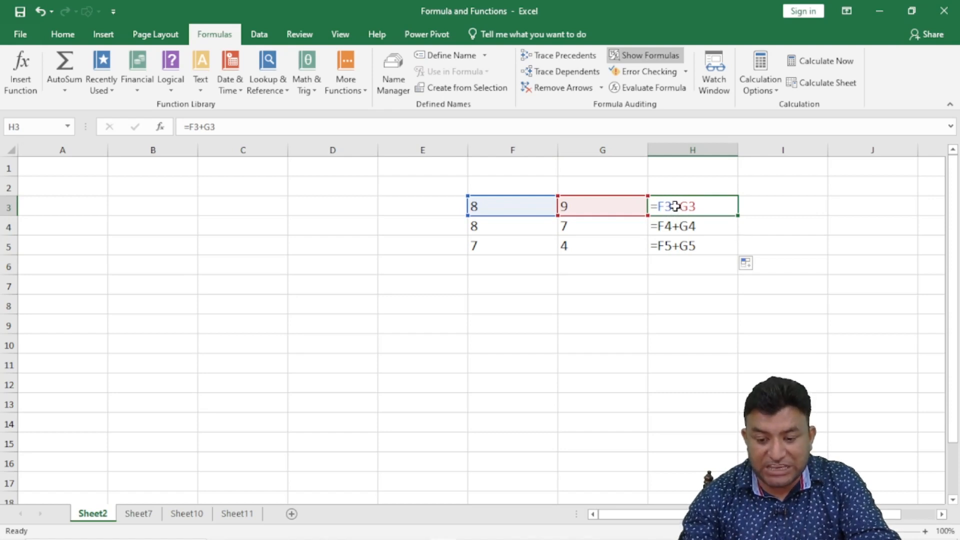
left_click(682, 226)
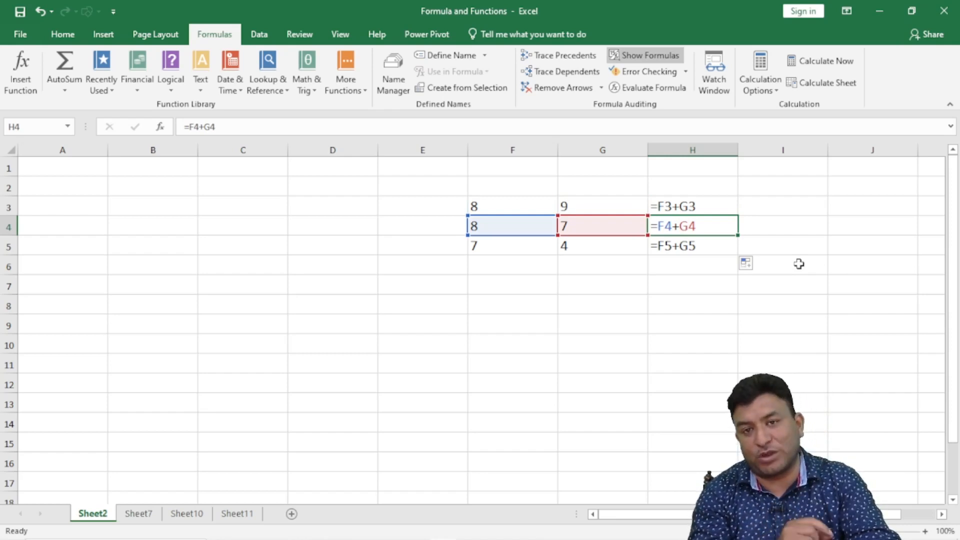
left_click(696, 246)
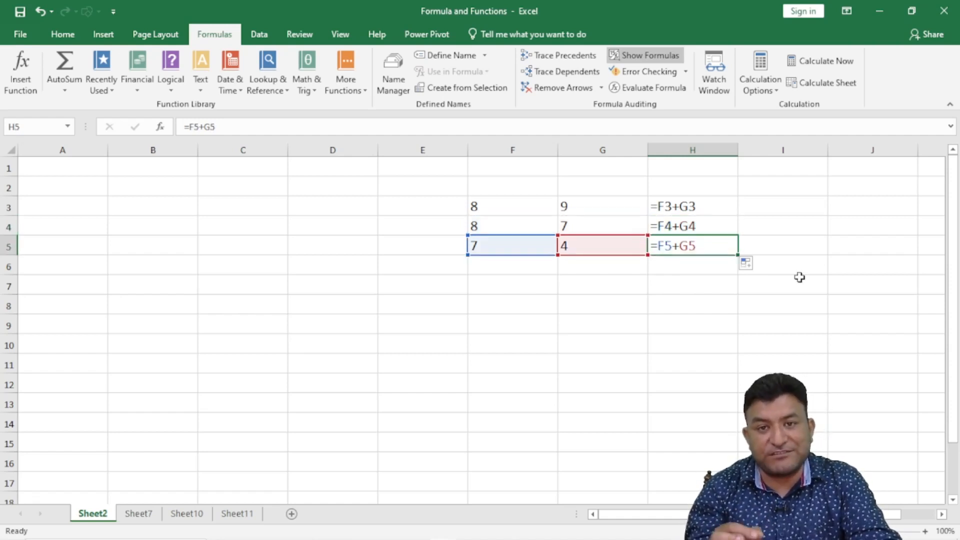
left_click_drag(688, 228, 690, 249)
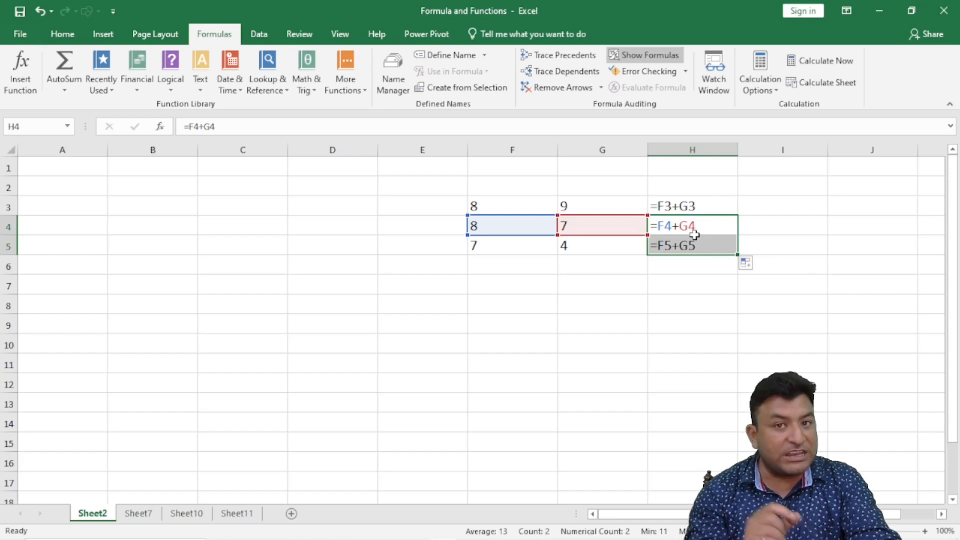
Turn off Show Formulas so the worksheet displays calculated results.
left_click(645, 55)
left_click(507, 261)
left_click(274, 224)
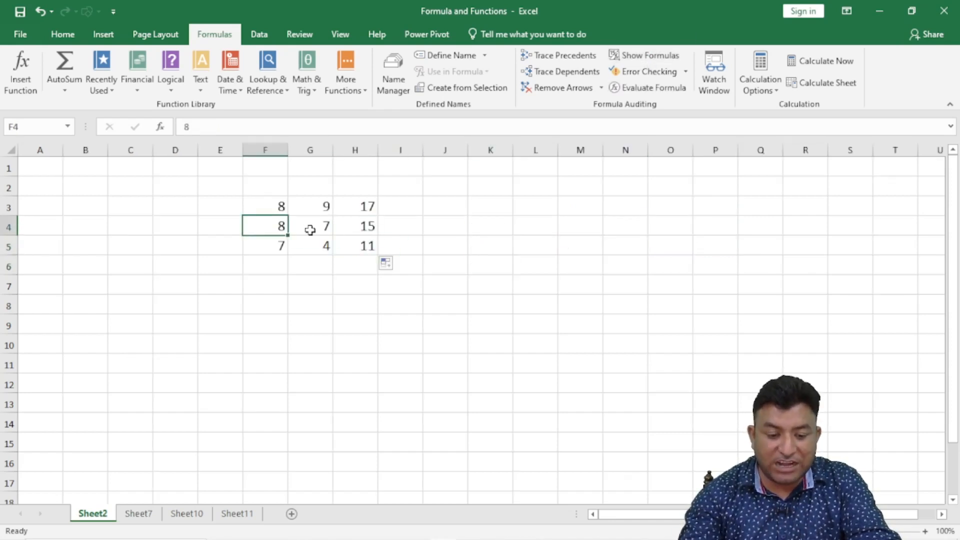
Compare the input values in rows 3 and 4 with the formulas behind the totals in H3 and H4.
left_click(273, 205)
left_click_drag(274, 205, 328, 225)
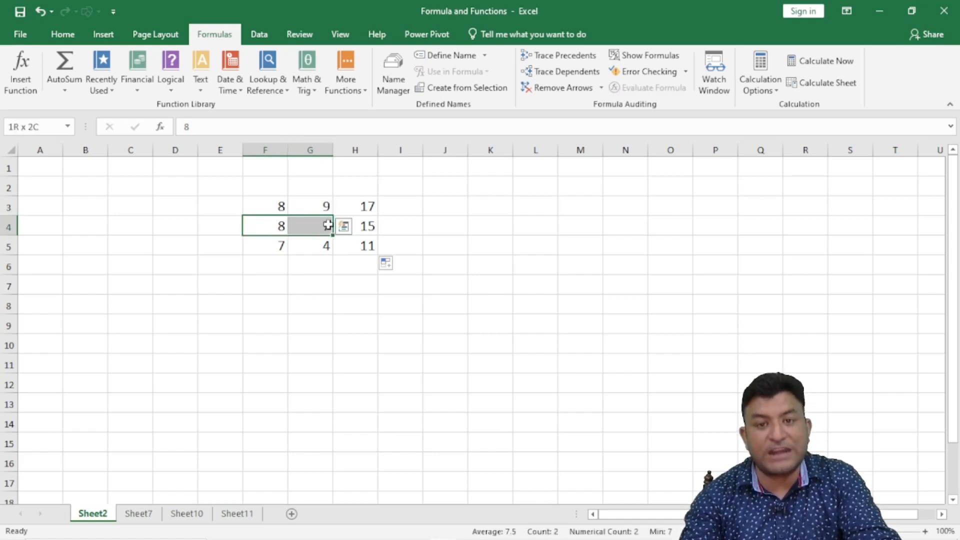
left_click(360, 205)
left_click(367, 226)
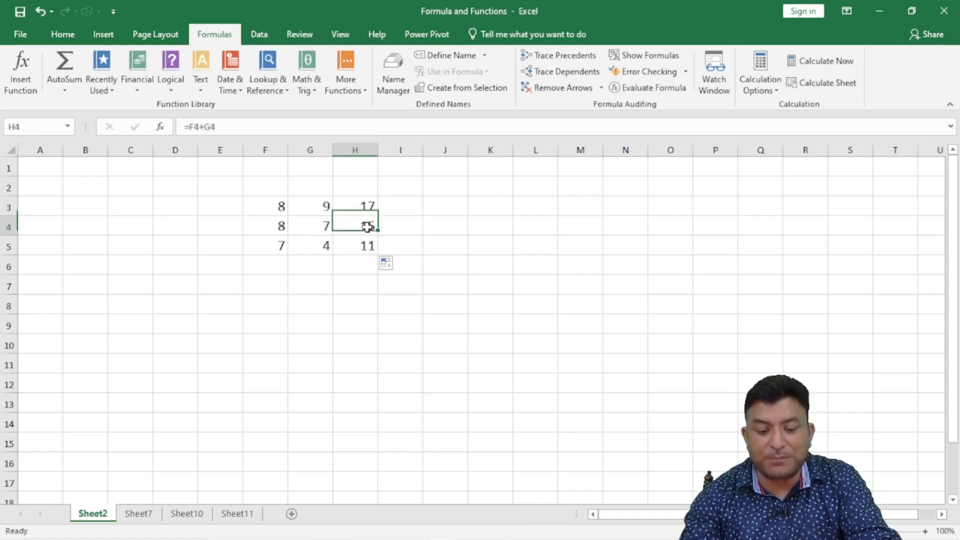
left_click(368, 206)
left_click(367, 224)
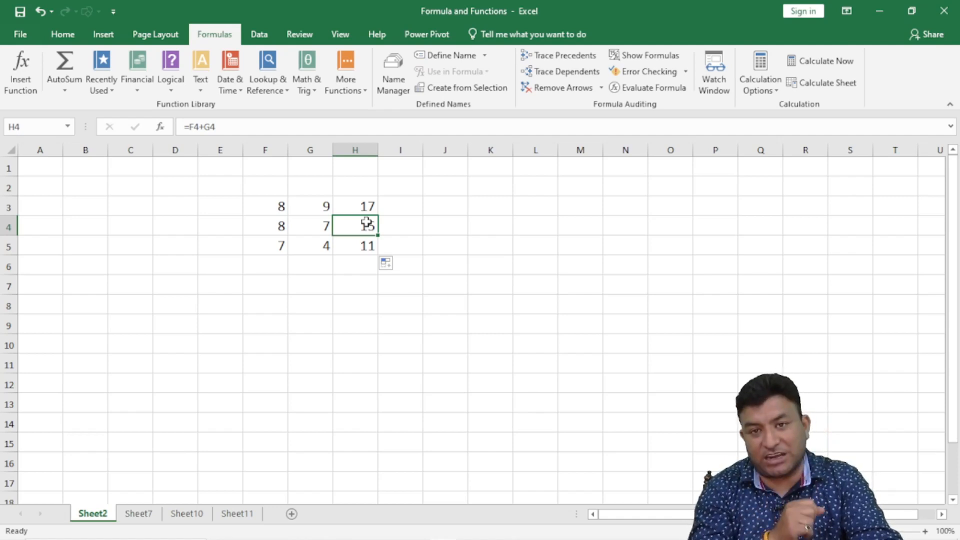
Select the totals in H3:H5 and display their formulas again with Show Formulas.
left_click_drag(367, 205, 369, 242)
left_click(644, 55)
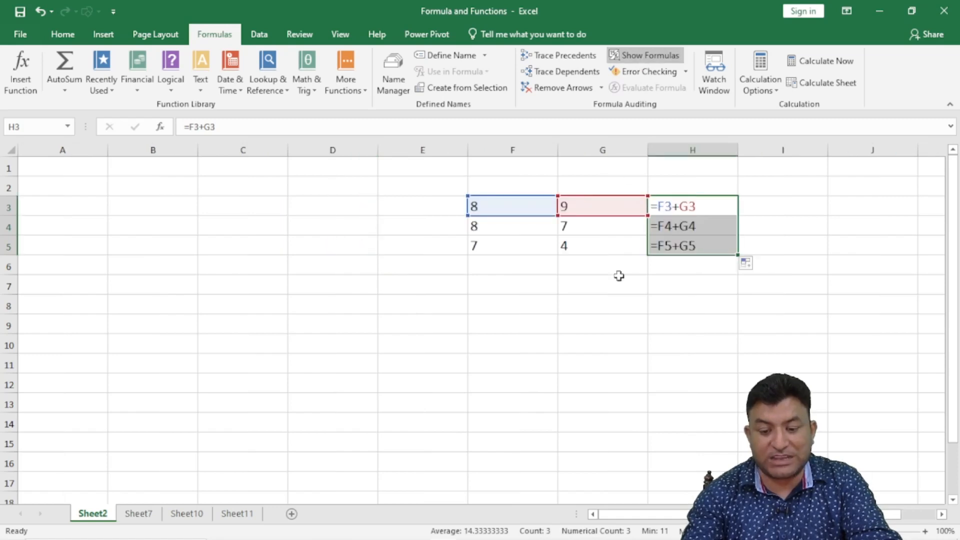
Examine which row and column references the formulas in H3, H4 and H5 use, one cell at a time.
left_click(615, 284)
left_click(668, 209)
left_click(667, 225)
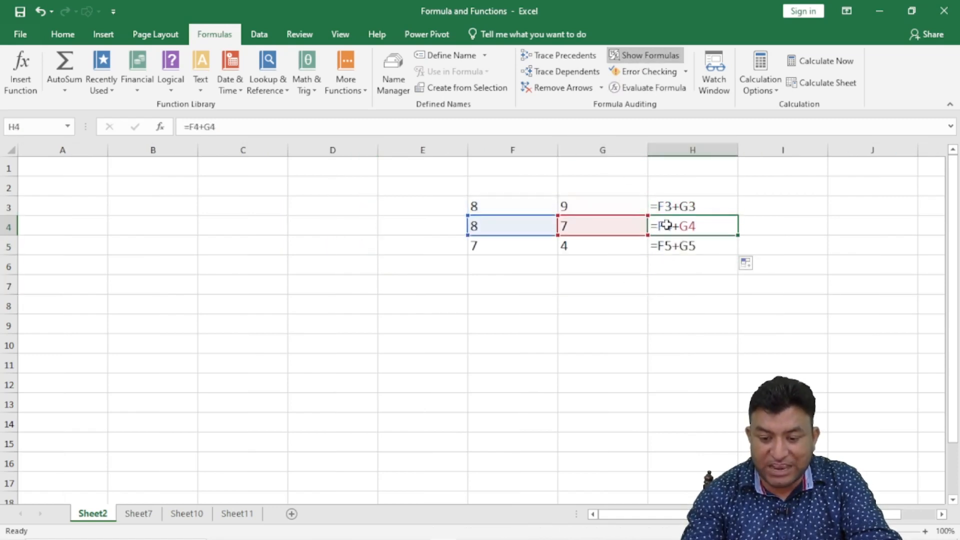
left_click(665, 245)
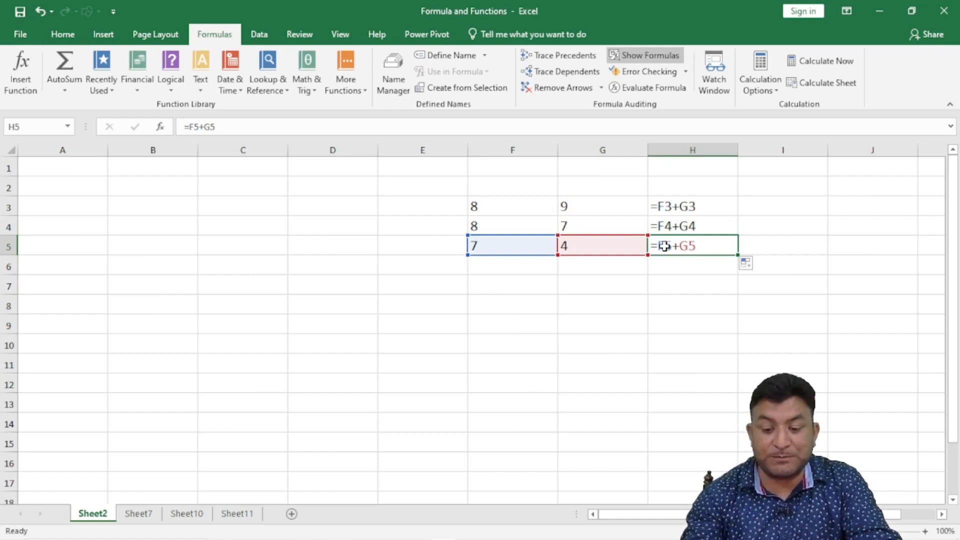
left_click(672, 207)
left_click(671, 227)
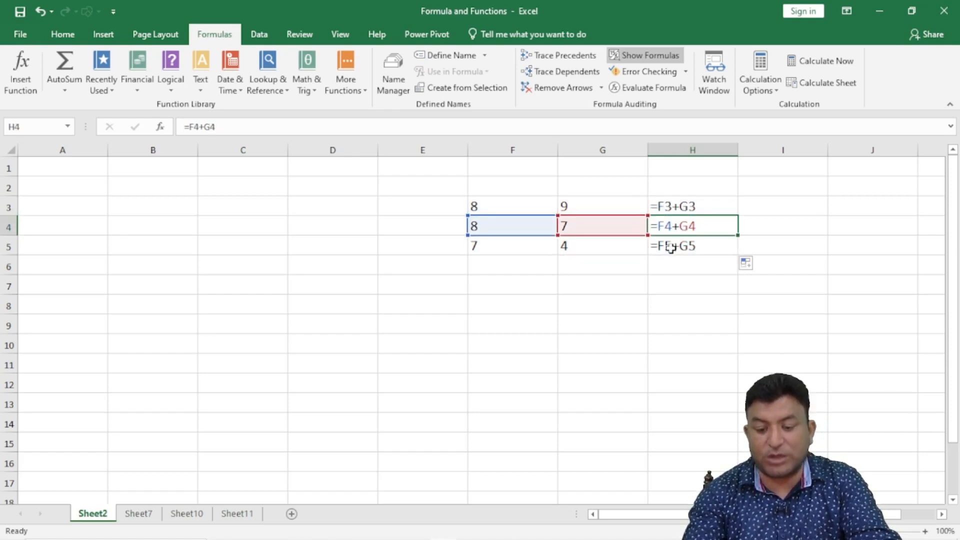
left_click(670, 247)
left_click(691, 208)
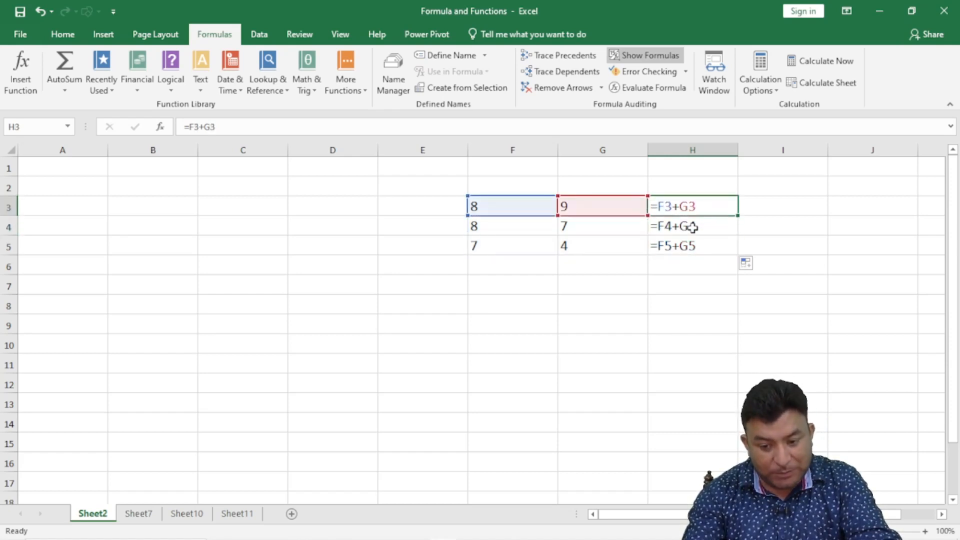
left_click(691, 228)
left_click(692, 247)
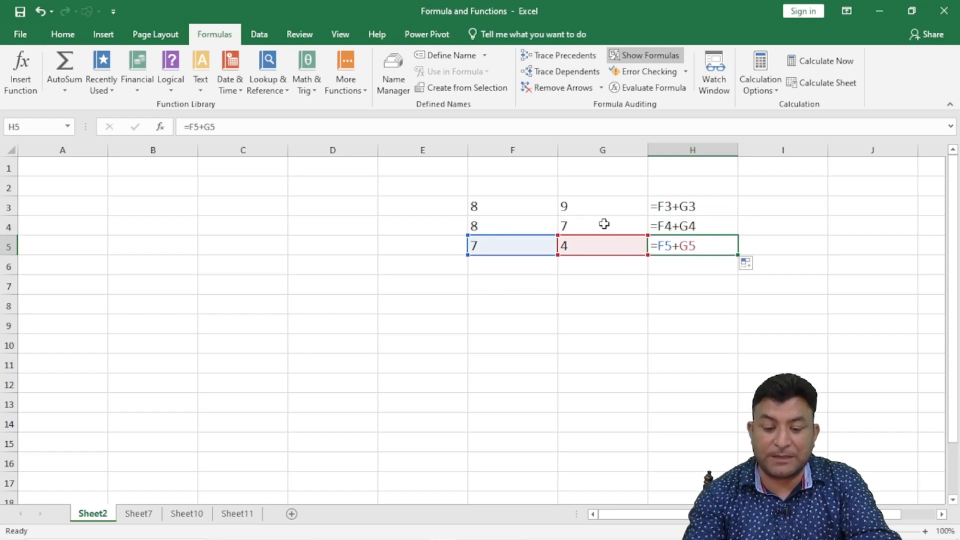
Turn off Show Formulas and review the totals in H3:H5 against the inputs in F3 and G3 and the row numbers 3 to 5.
left_click(648, 55)
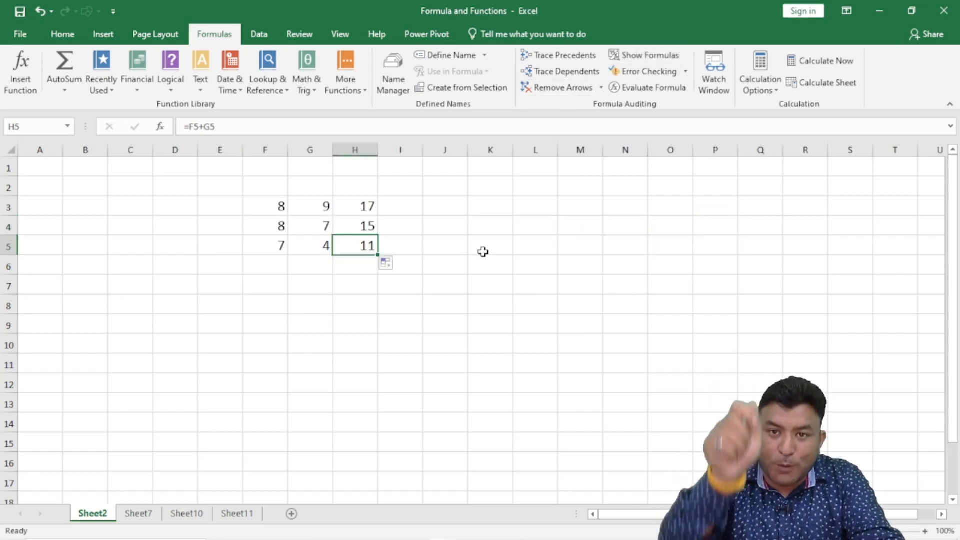
left_click_drag(368, 206, 370, 246)
left_click(275, 206)
left_click(309, 206)
left_click(267, 210)
left_click(315, 211)
left_click(273, 210)
left_click(313, 211)
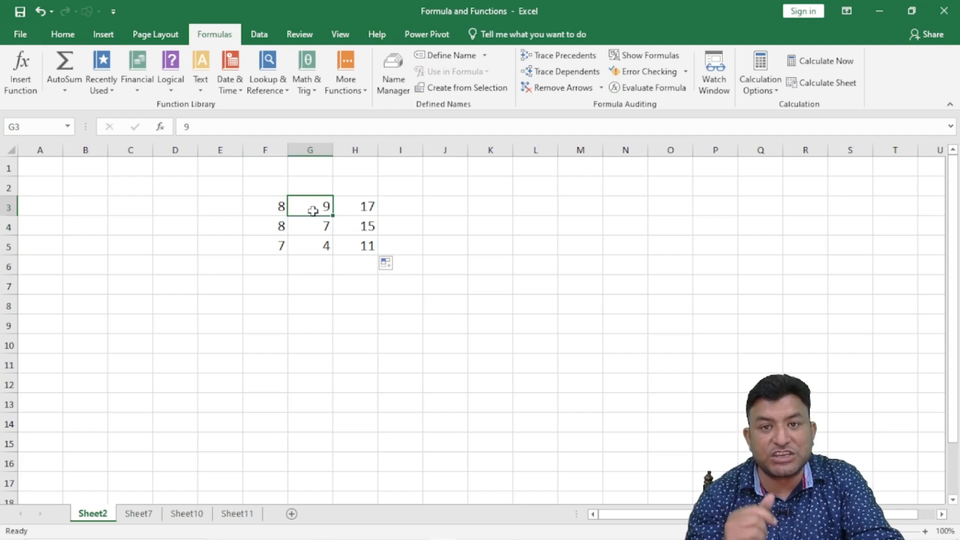
left_click(6, 209)
left_click(8, 228)
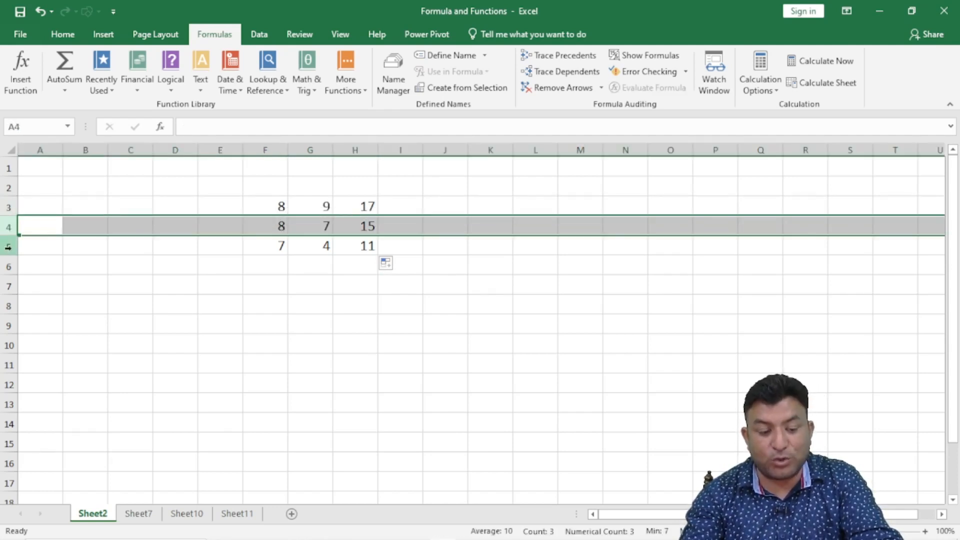
left_click(8, 247)
Select H3:H5, briefly display the formulas with Show Formulas, and return to the calculated results.
left_click_drag(365, 203, 363, 248)
left_click(634, 56)
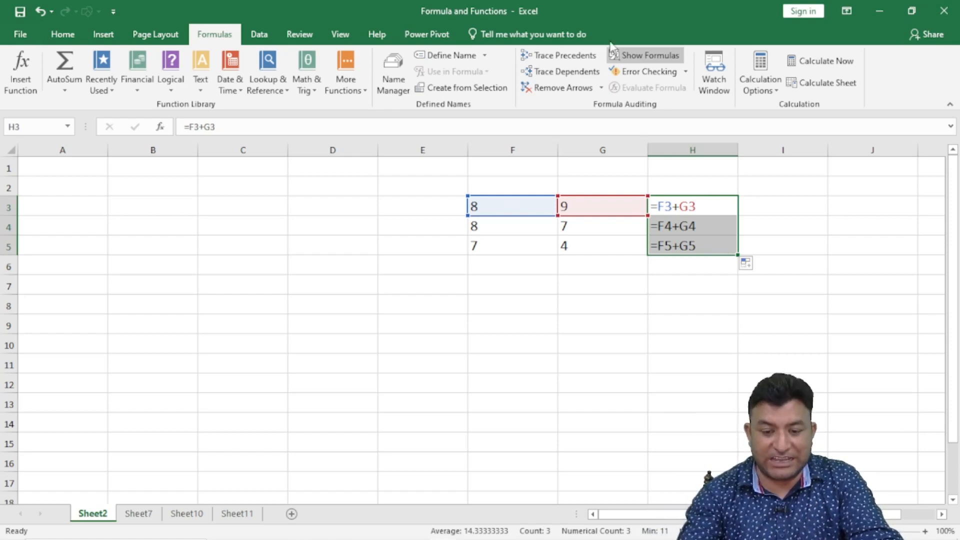
left_click(652, 57)
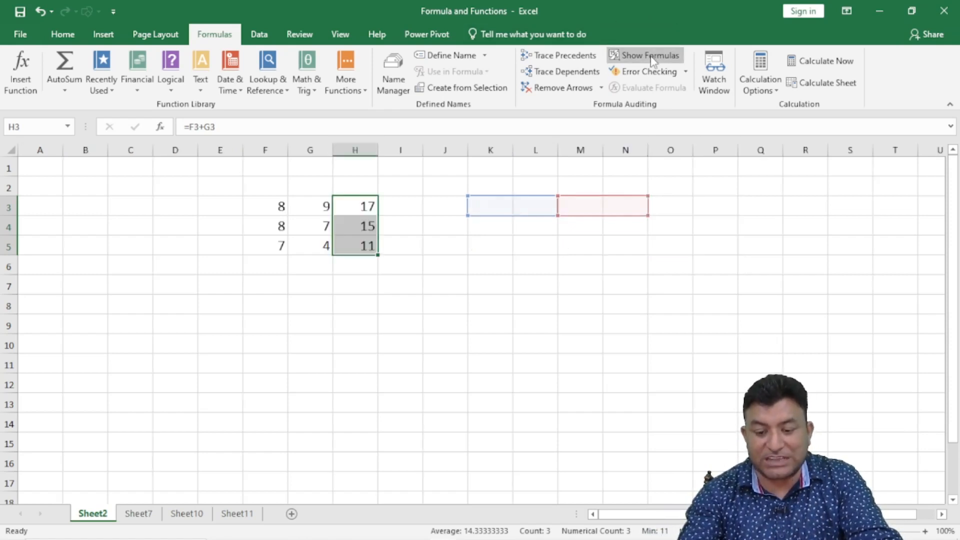
Enter the formula =F3+F4+F5 in cell F6 to add up the first column of numbers.
left_click(442, 310)
left_click(270, 266)
left_click_drag(279, 204, 274, 260)
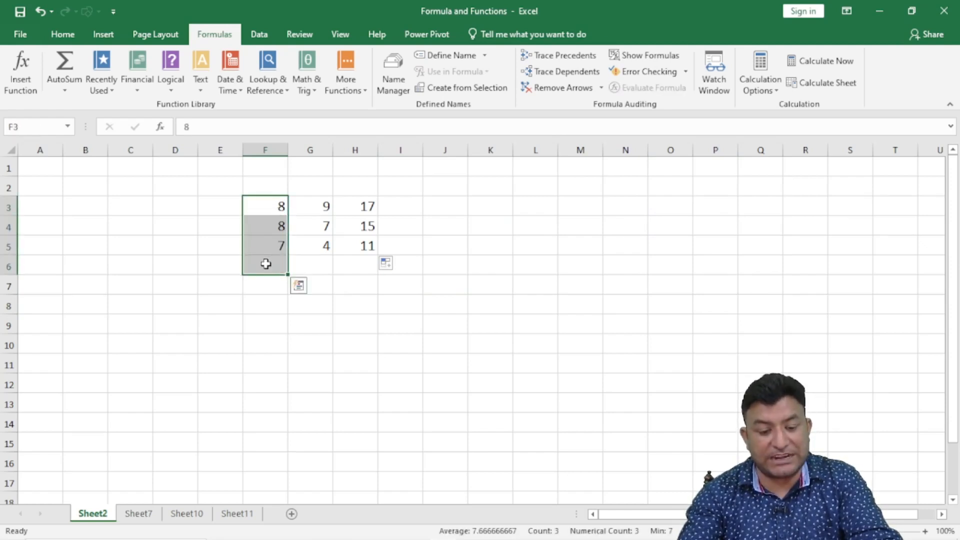
left_click(264, 259)
type("=")
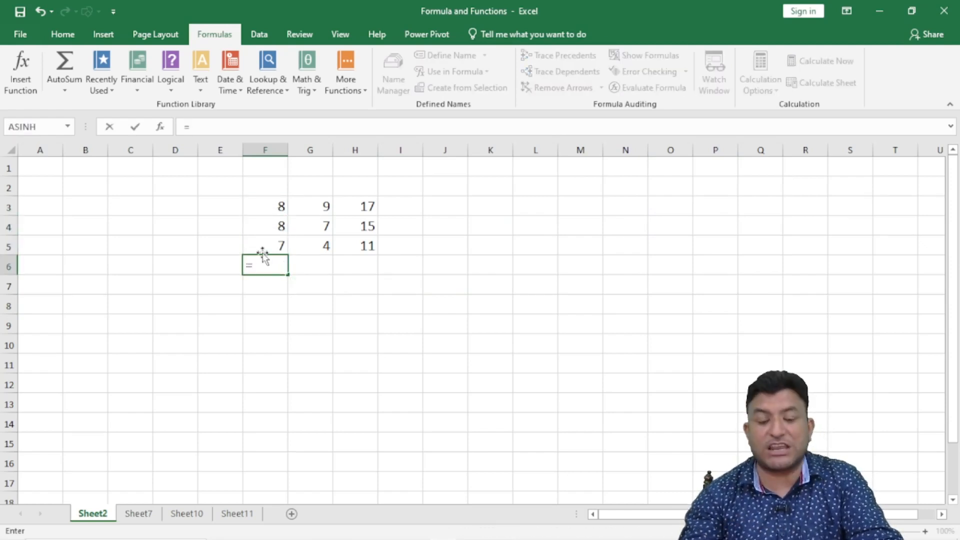
left_click(280, 208)
type("+")
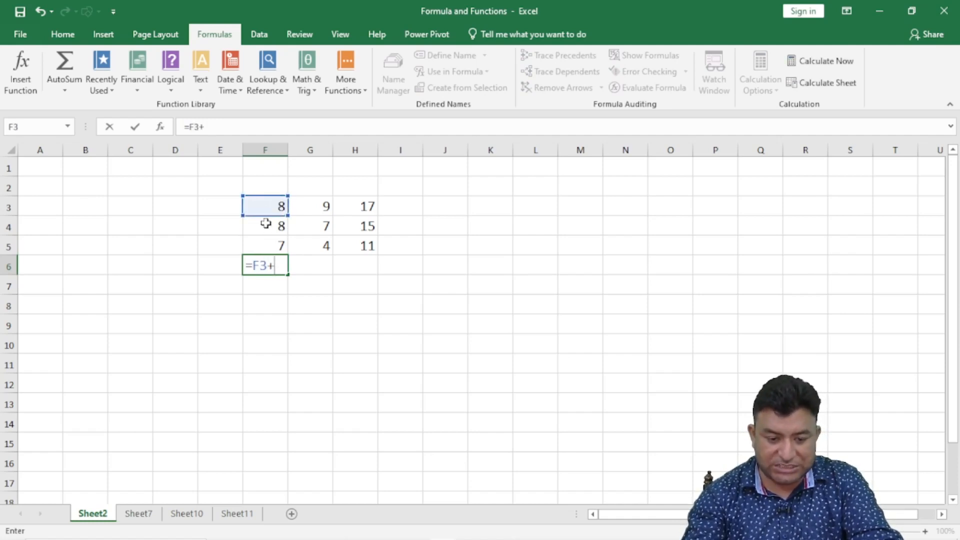
left_click(266, 224)
type("+")
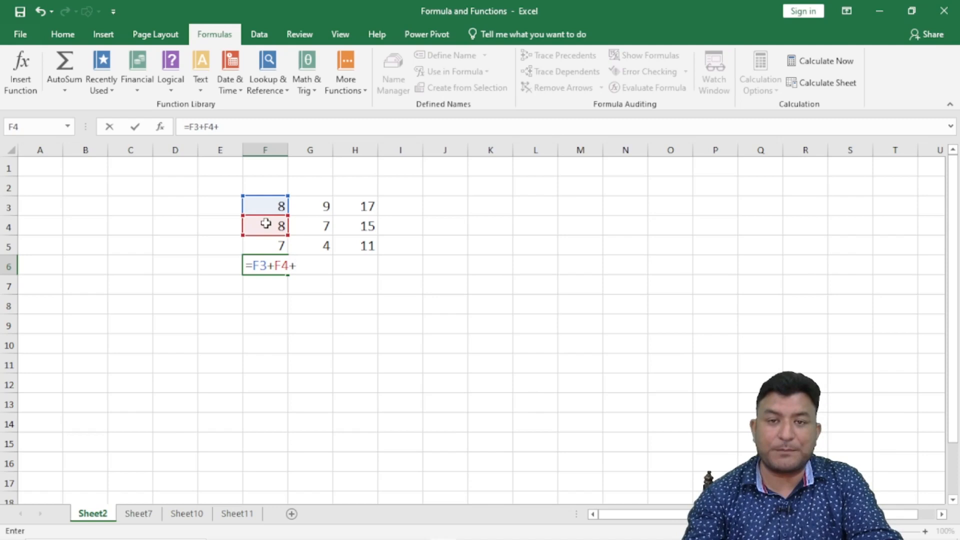
left_click(264, 243)
key("Return")
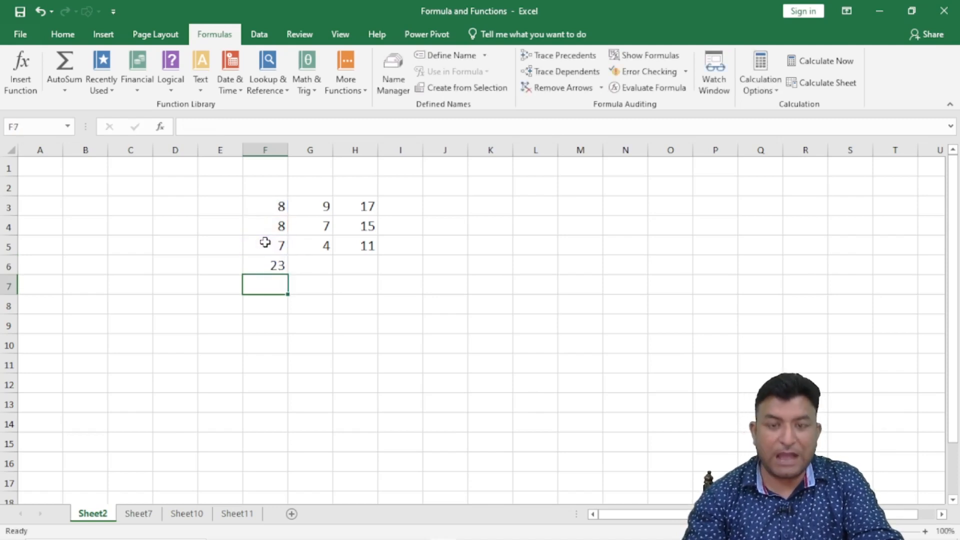
Copy the column-total formula from F6 across to G6 and H6 with the fill handle.
left_click(266, 265)
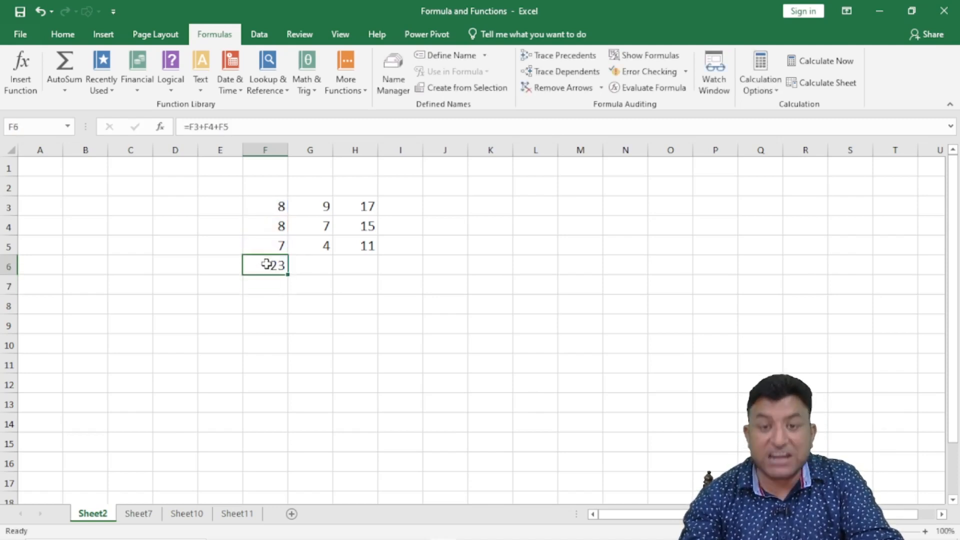
left_click(317, 260)
left_click(367, 260)
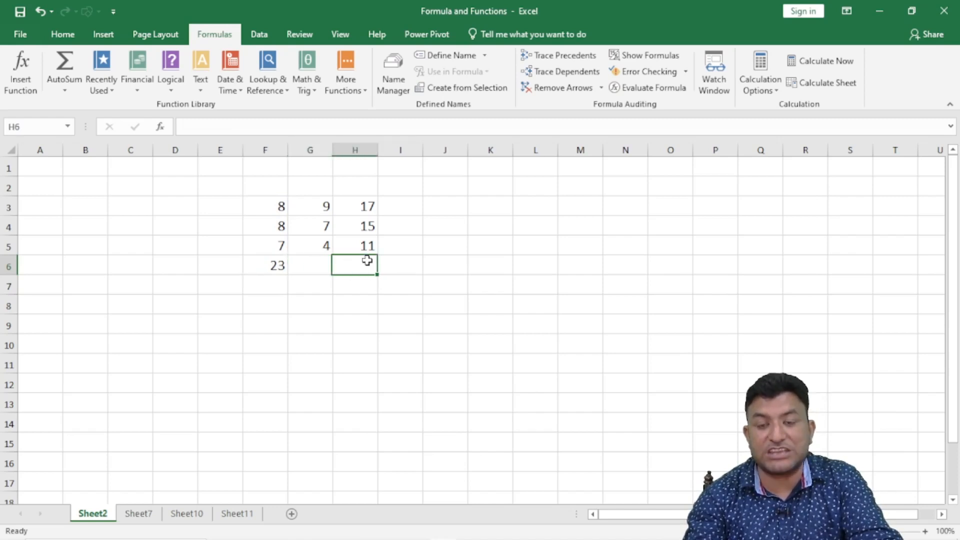
left_click(257, 262)
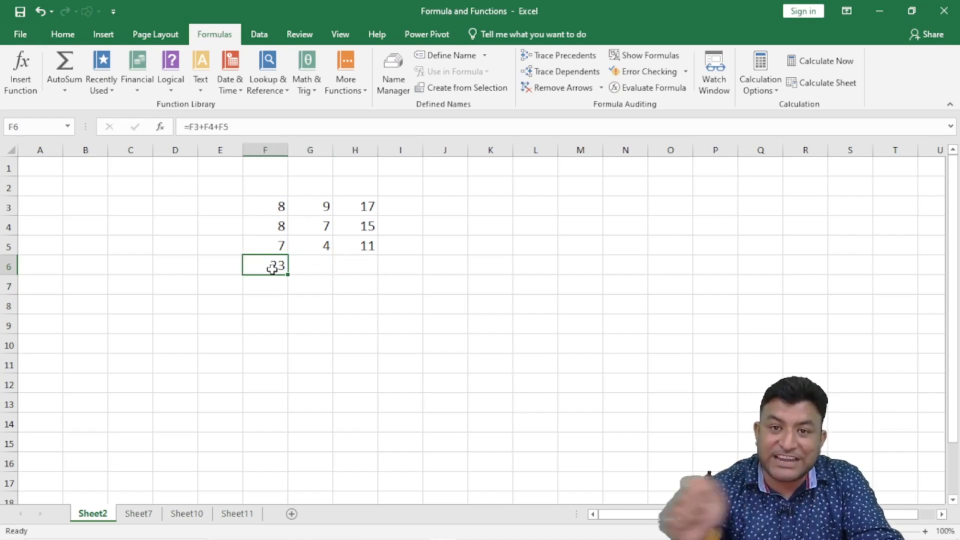
left_click_drag(288, 276, 365, 274)
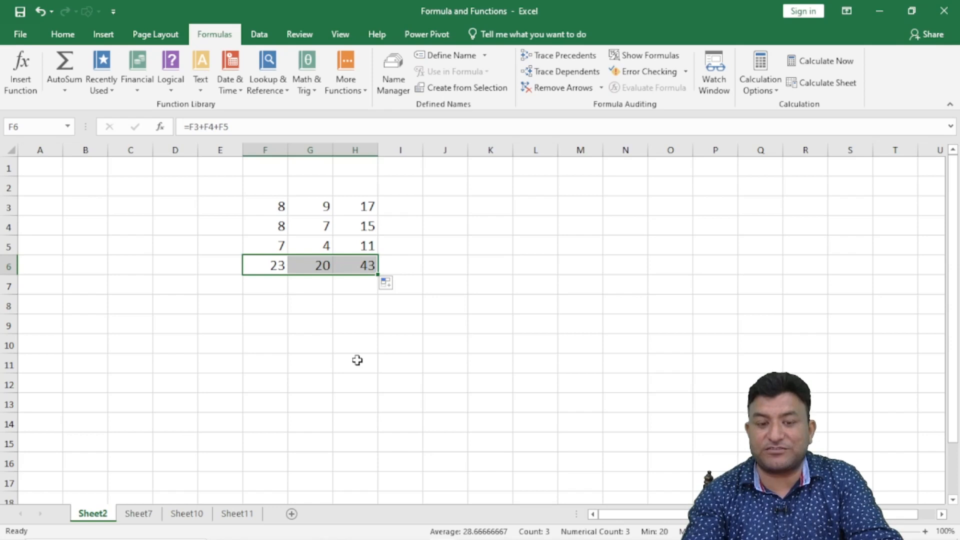
Open the formulas in F6, G6 and H6 one by one to inspect the cells they reference, without editing them.
double_click(262, 264)
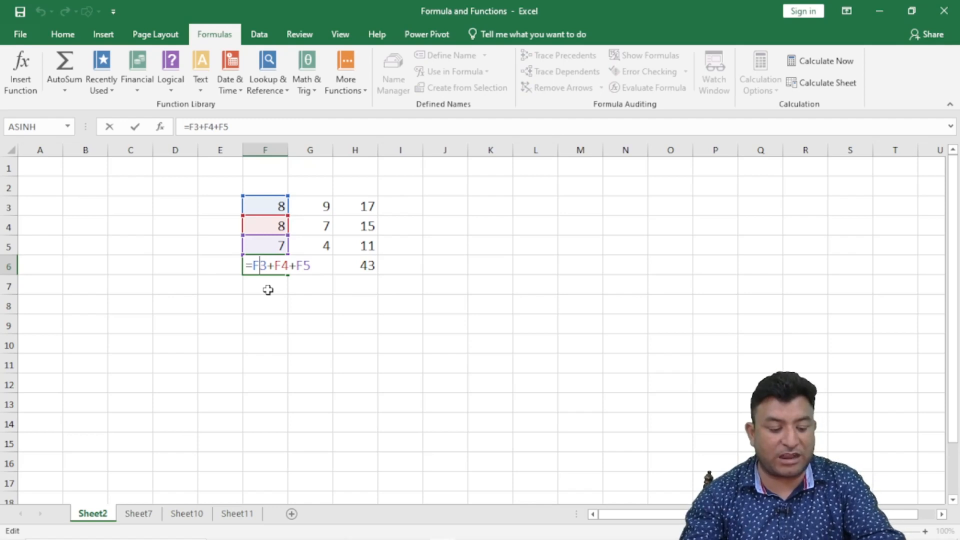
key("Escape")
double_click(318, 265)
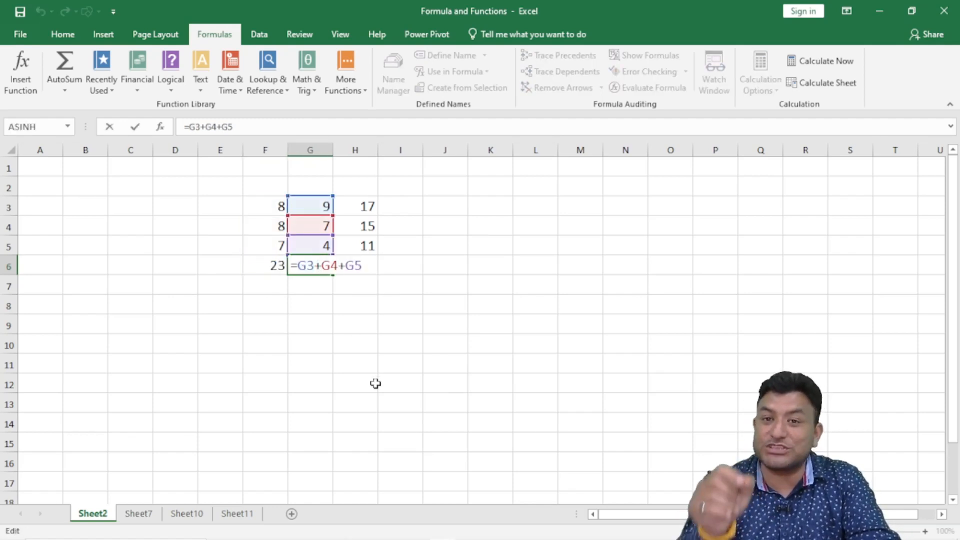
key("Escape")
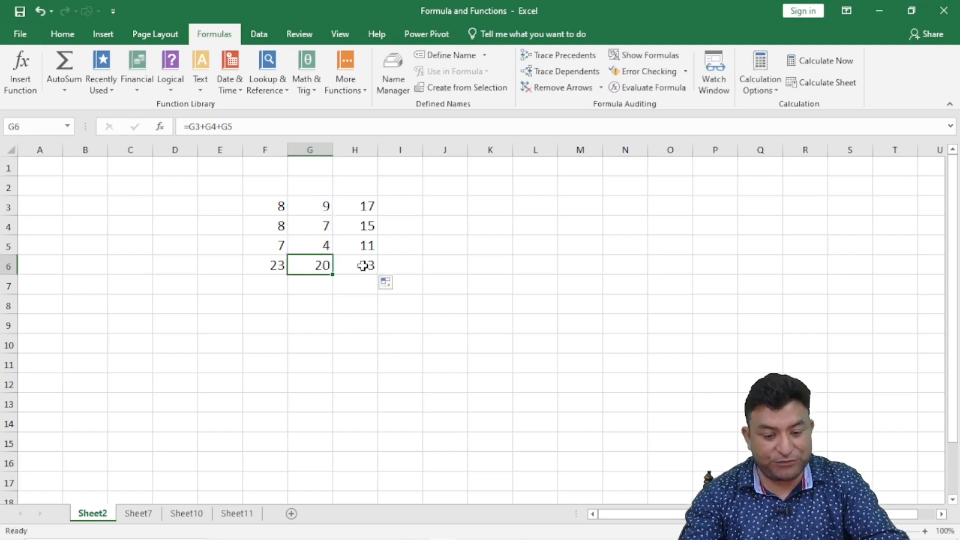
double_click(364, 265)
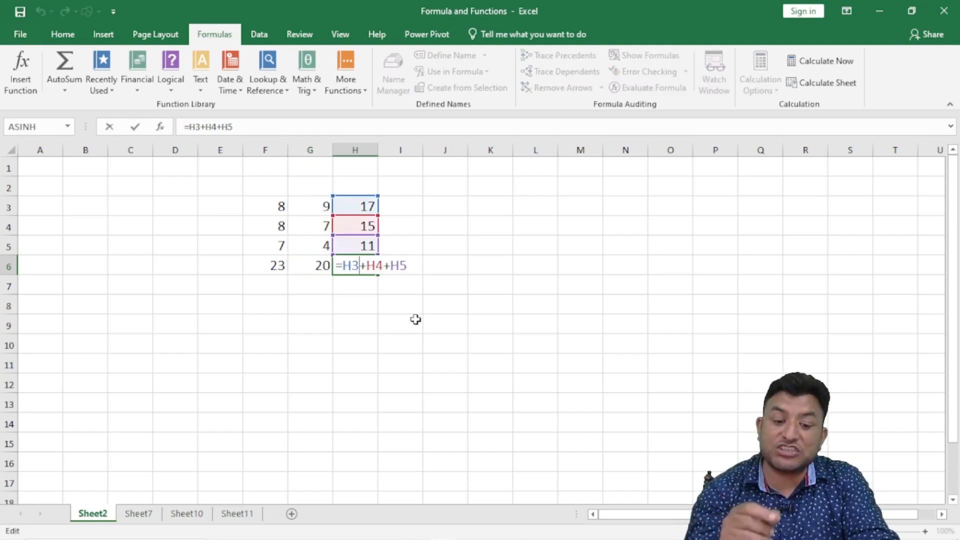
key("ctrl+Return")
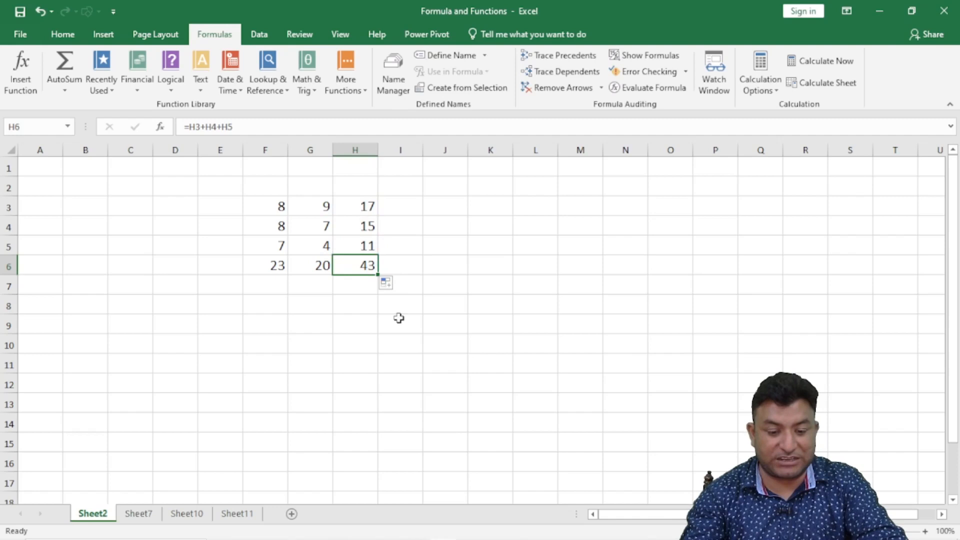
Select the range F3:H6 and display all its formulas with Show Formulas.
left_click(368, 323)
left_click_drag(277, 202, 360, 268)
left_click(645, 56)
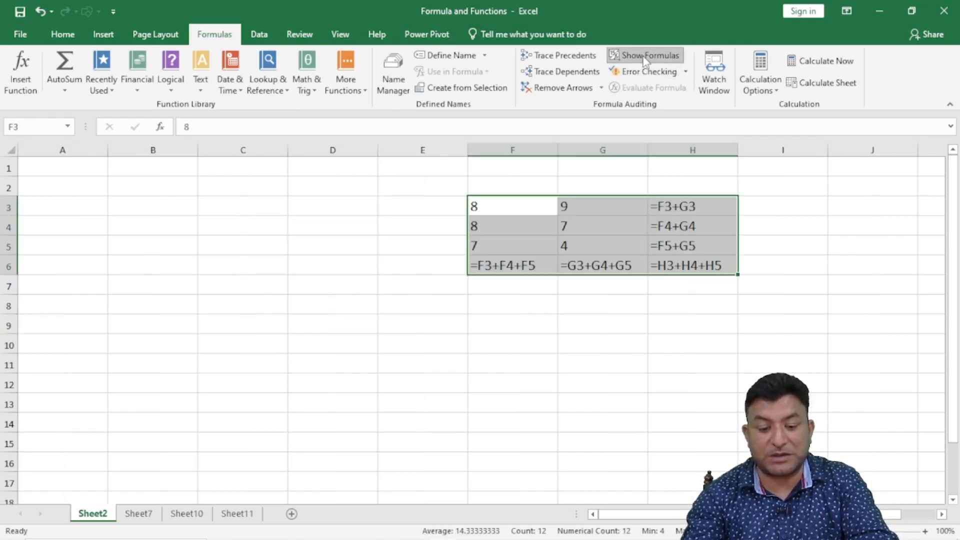
left_click(586, 366)
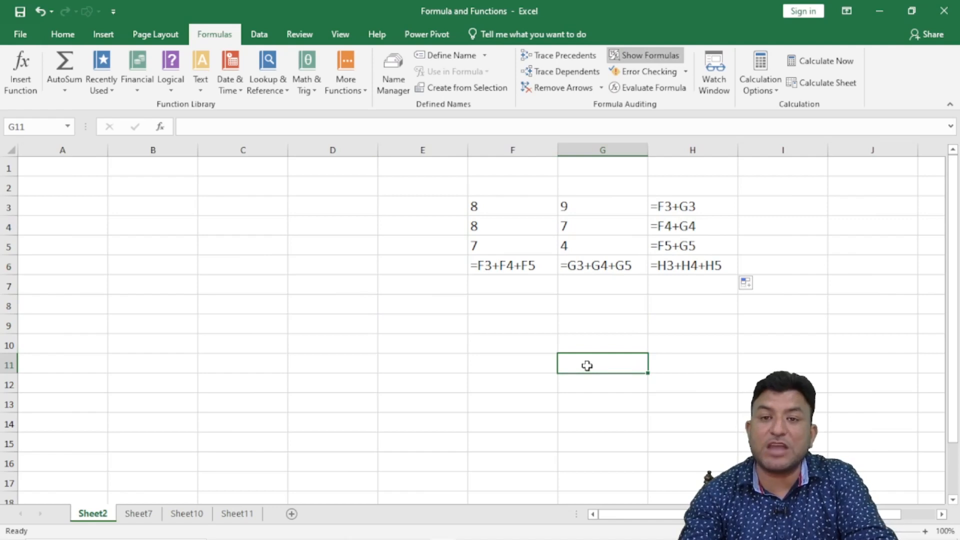
Compare the references in the formulas of F6, G6 and H6 to see how they shift by column.
left_click(504, 266)
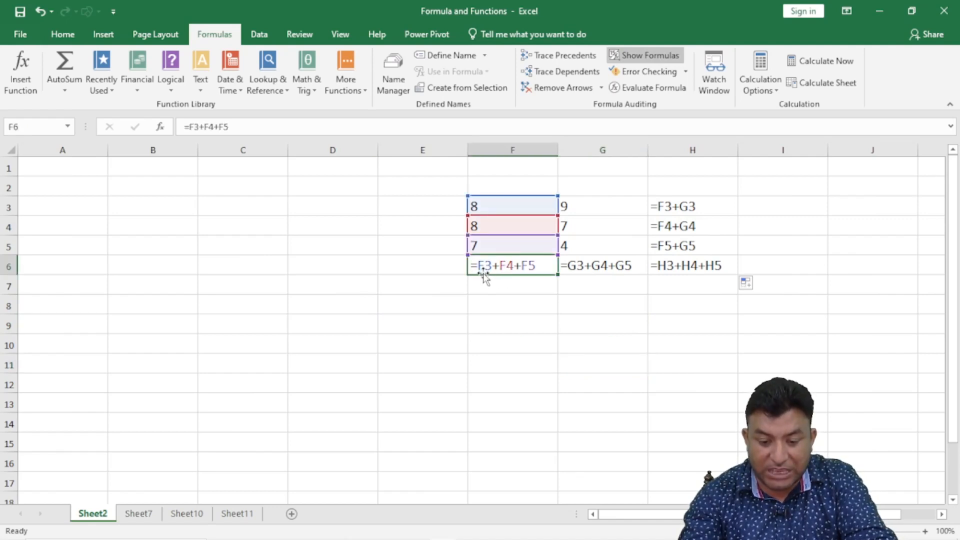
left_click(600, 269)
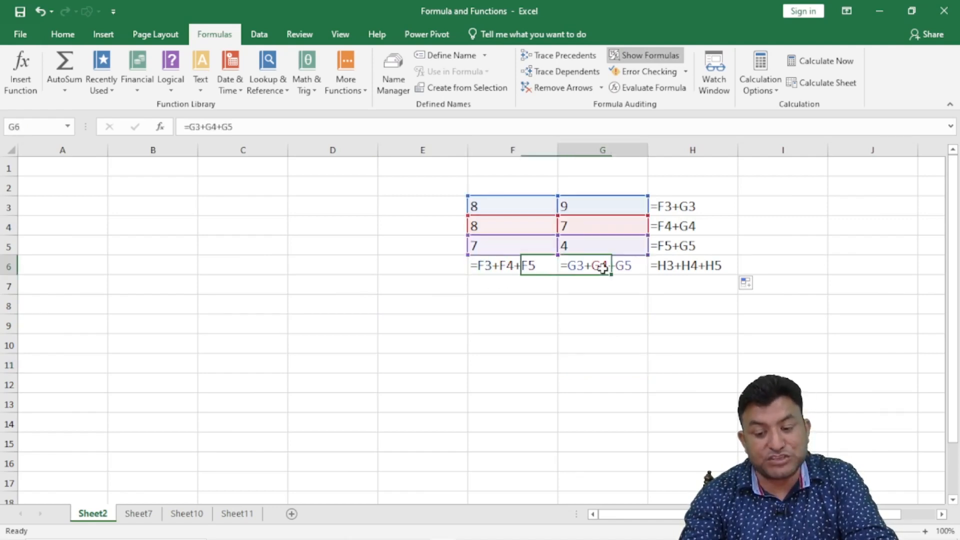
left_click(694, 264)
left_click(520, 266)
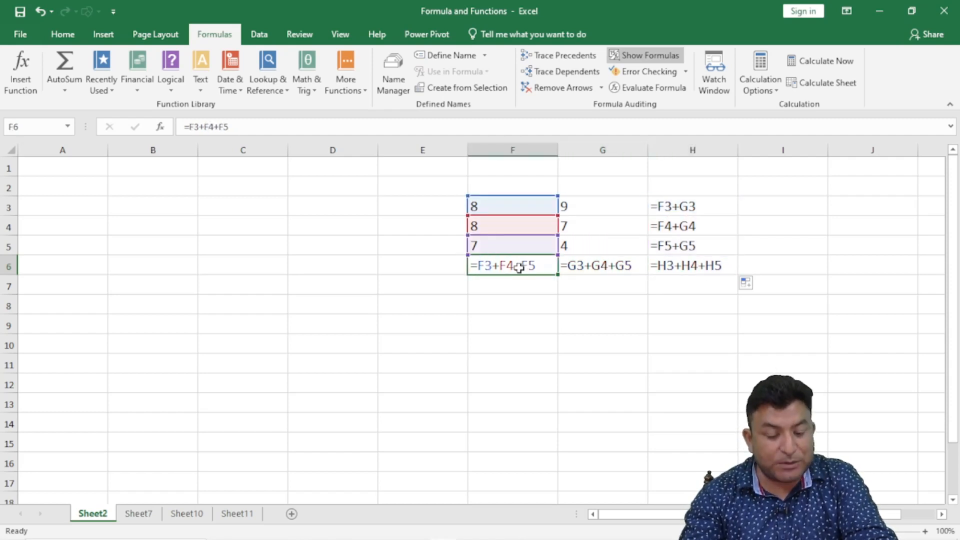
left_click(606, 266)
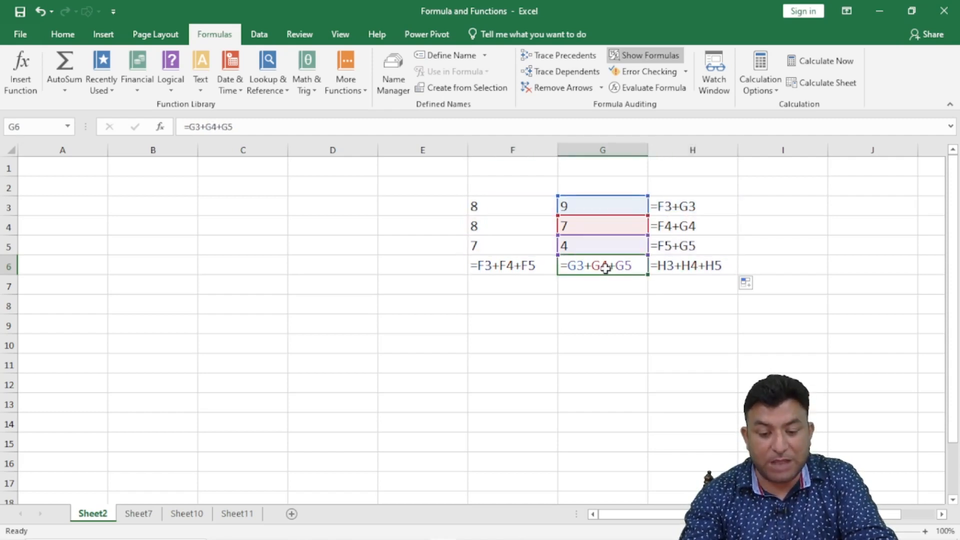
left_click(694, 268)
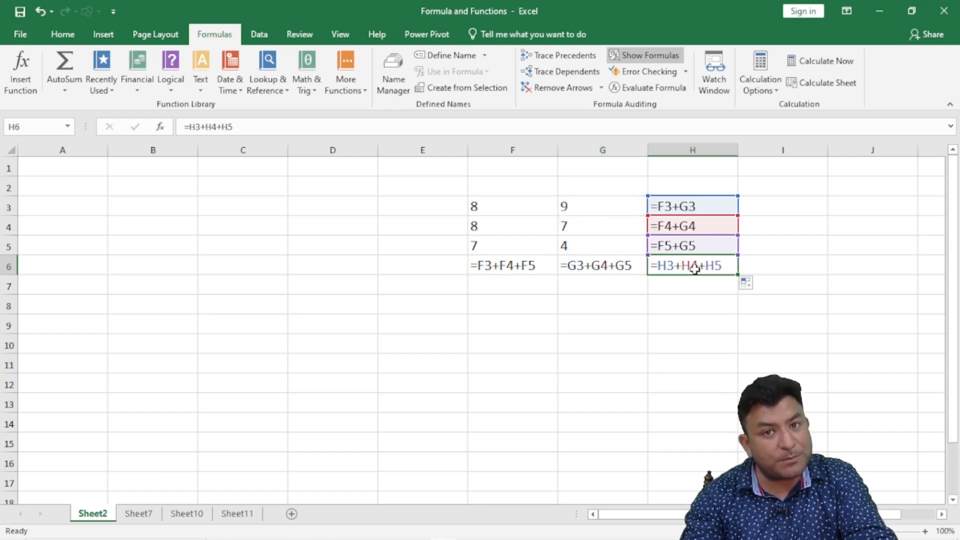
left_click(509, 266)
left_click(611, 270)
left_click(689, 266)
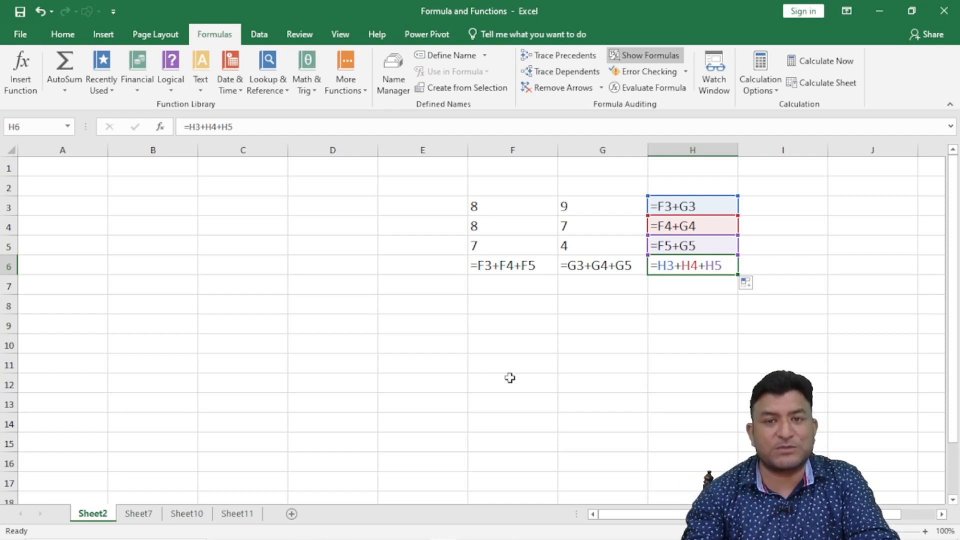
Turn off Show Formulas and select the whole data block F3:H6.
left_click(616, 330)
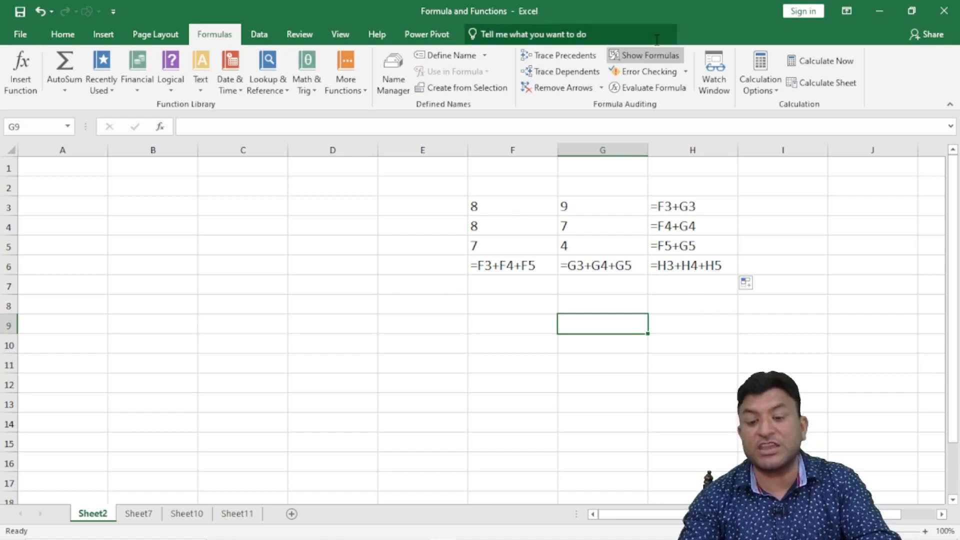
left_click(644, 58)
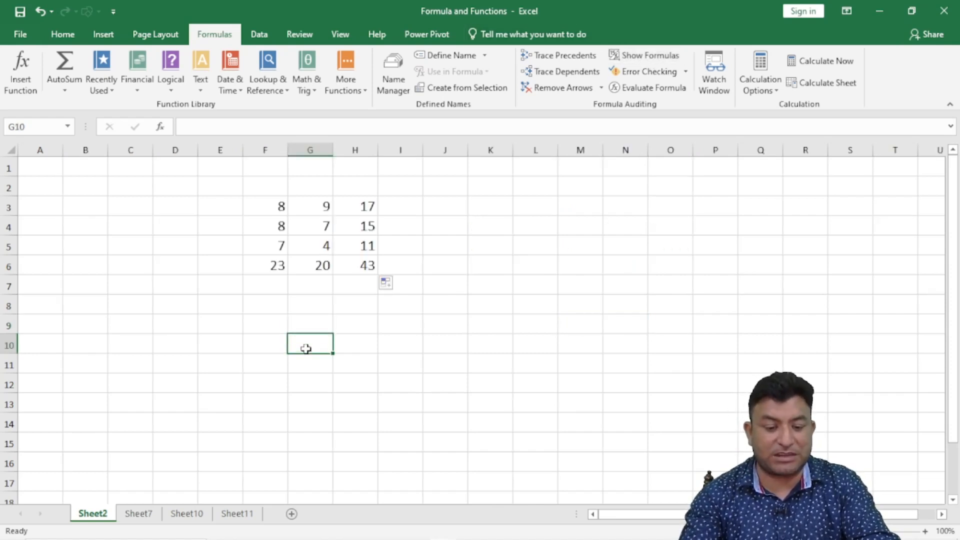
left_click_drag(268, 214, 355, 273)
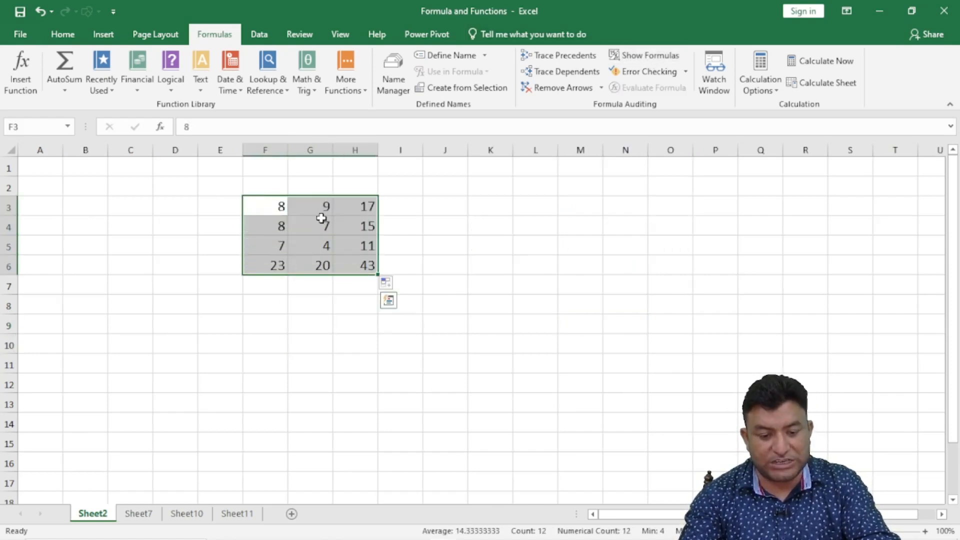
Clear the contents of the block F3:H6.
right_click(321, 218)
left_click(374, 369)
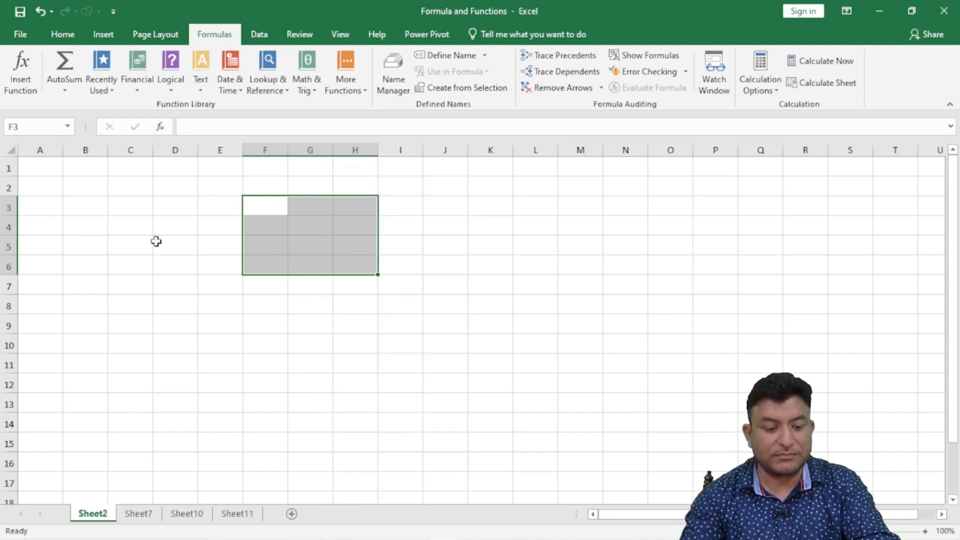
left_click(174, 252)
Enter the values 7, 8 and 9 down the cells B2, B3 and B4.
left_click(70, 187)
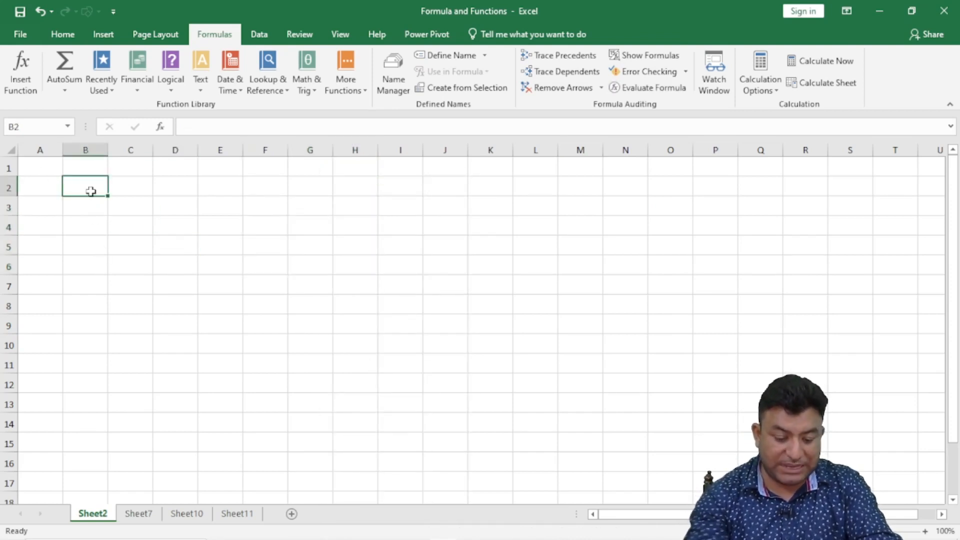
type("7")
key("Return")
type("8")
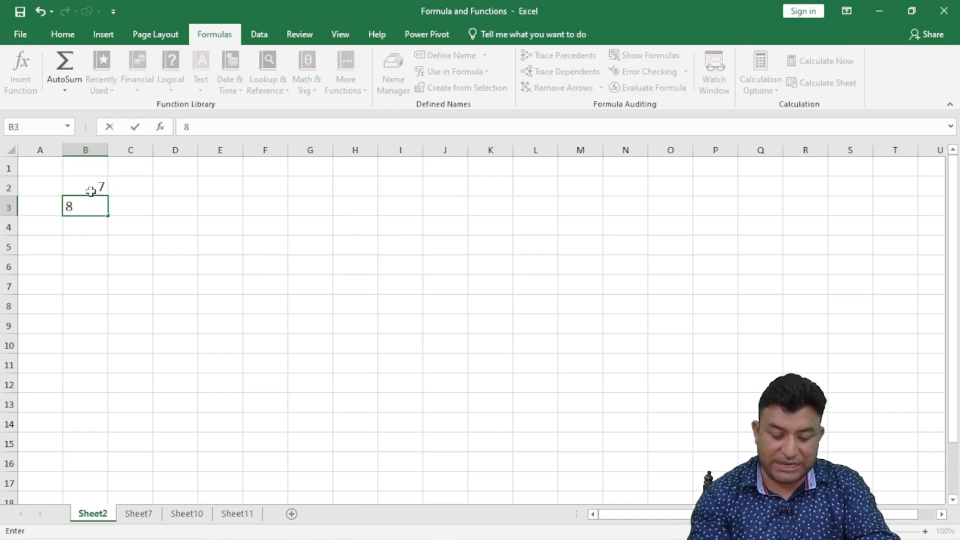
key("Return")
type("9")
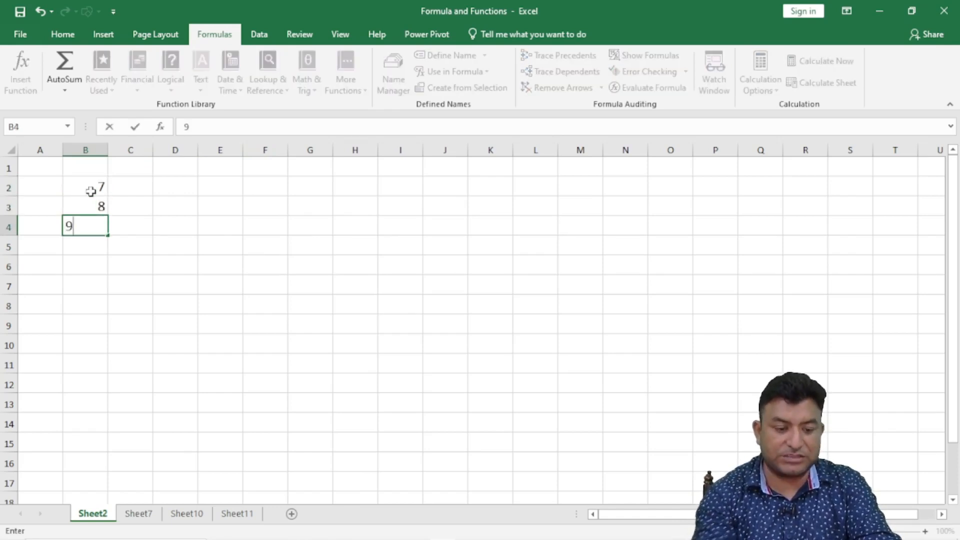
left_click(96, 259)
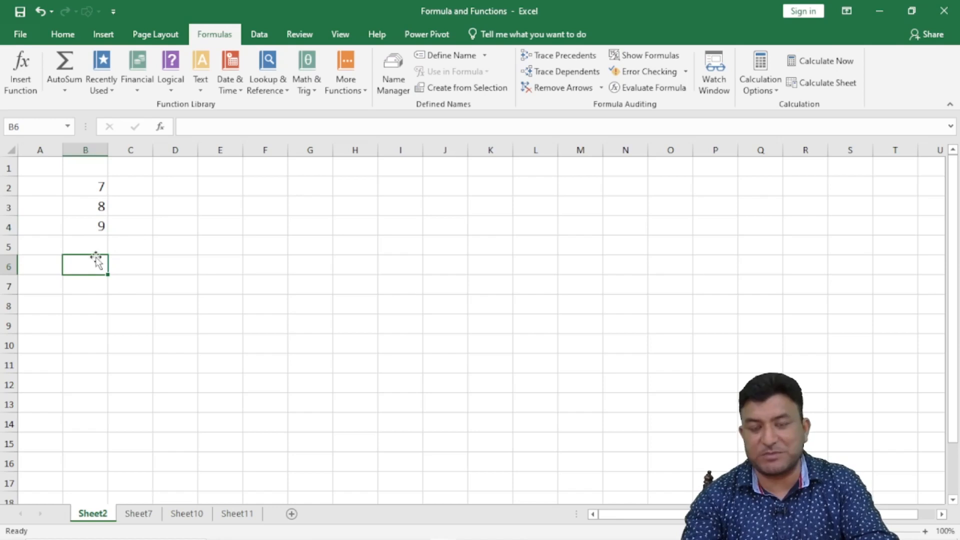
Enter the multiplier 10 in cell C1.
left_click(139, 166)
type("1")
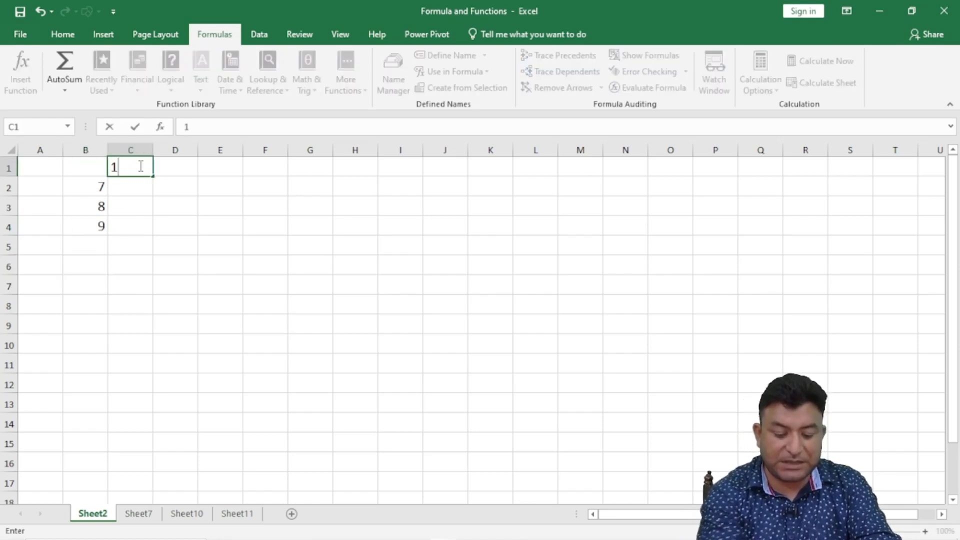
type("0")
left_click(186, 243)
Trace how each of B2, B3 and B4 pairs with C1 for the product cells D2, D3 and D4.
left_click(174, 186)
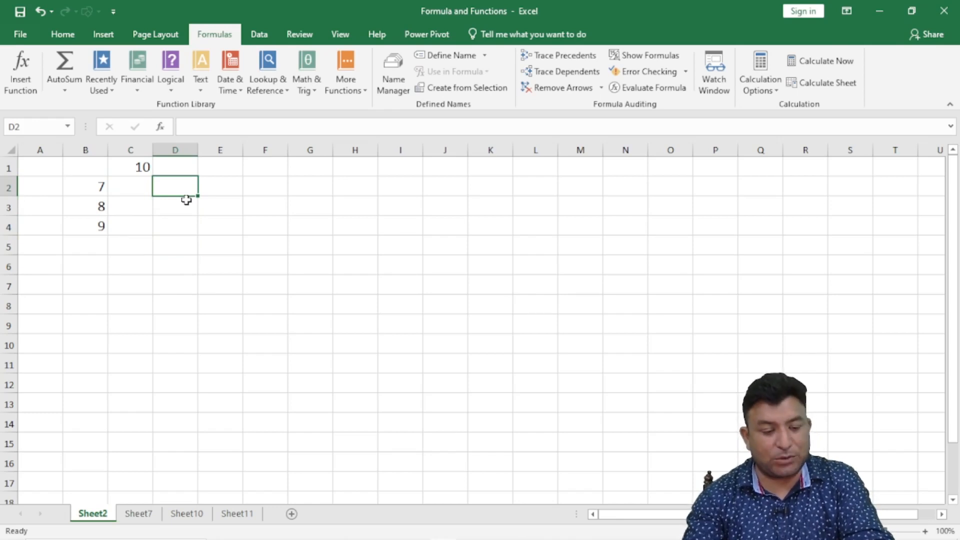
left_click(95, 187)
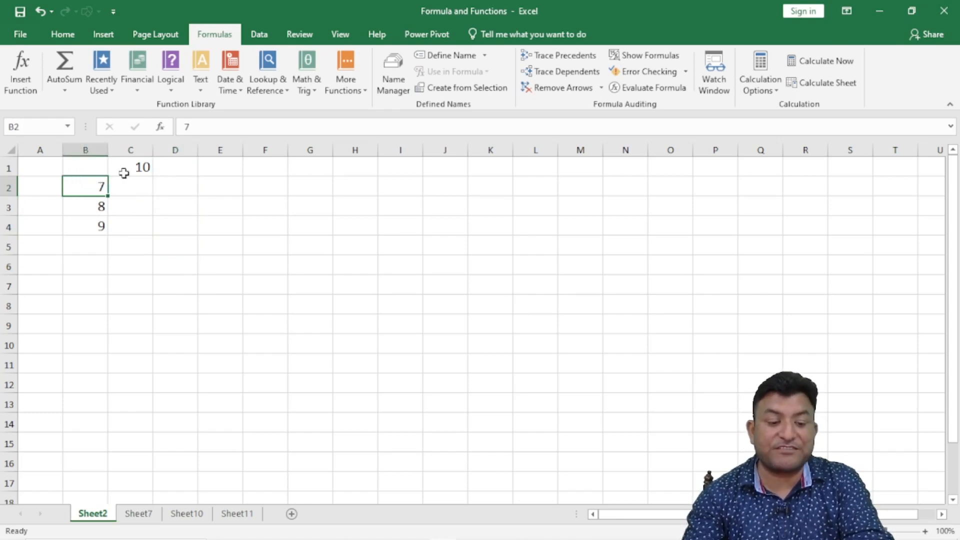
left_click(145, 166)
left_click(177, 188)
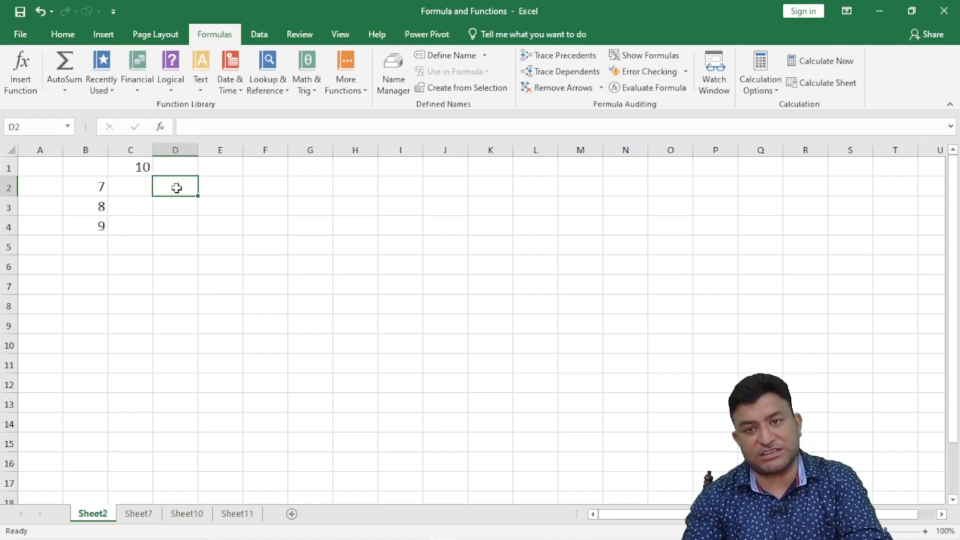
left_click(92, 212)
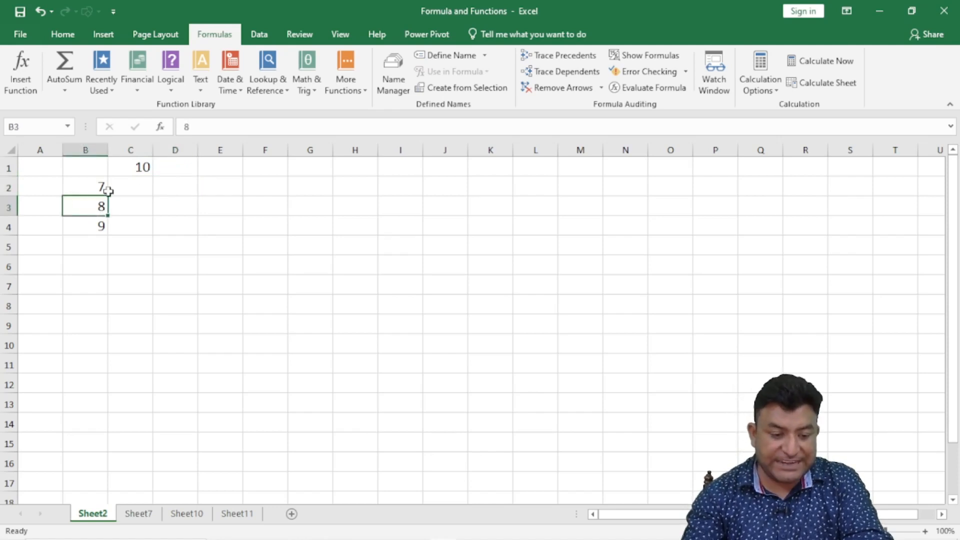
left_click(142, 167)
left_click(171, 208)
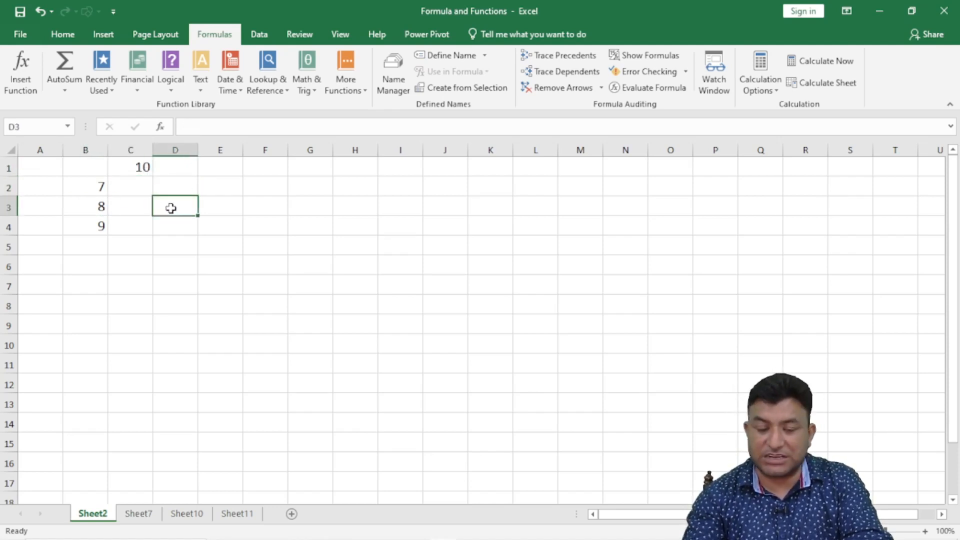
left_click(78, 224)
left_click(134, 167)
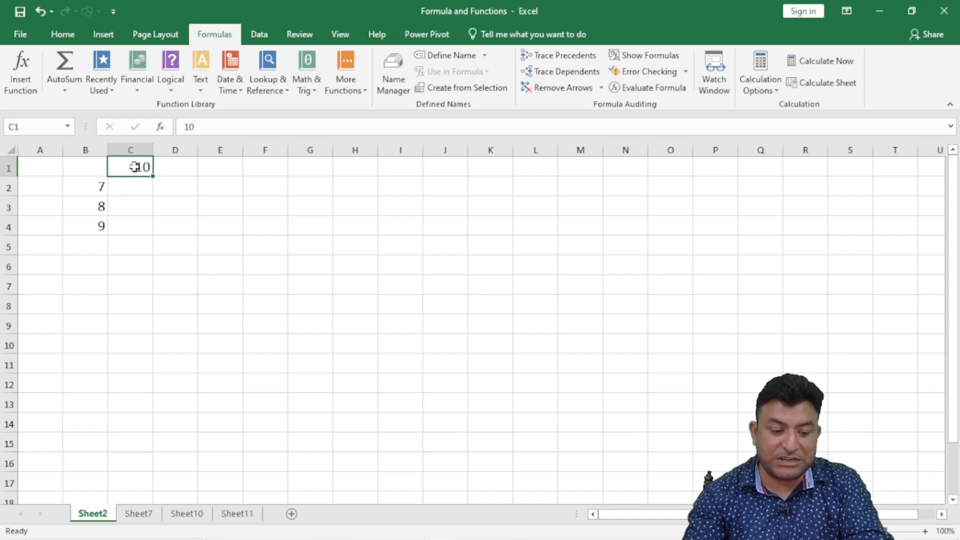
left_click(178, 223)
Enter the formula =B2*C1 in cell D2.
left_click(168, 186)
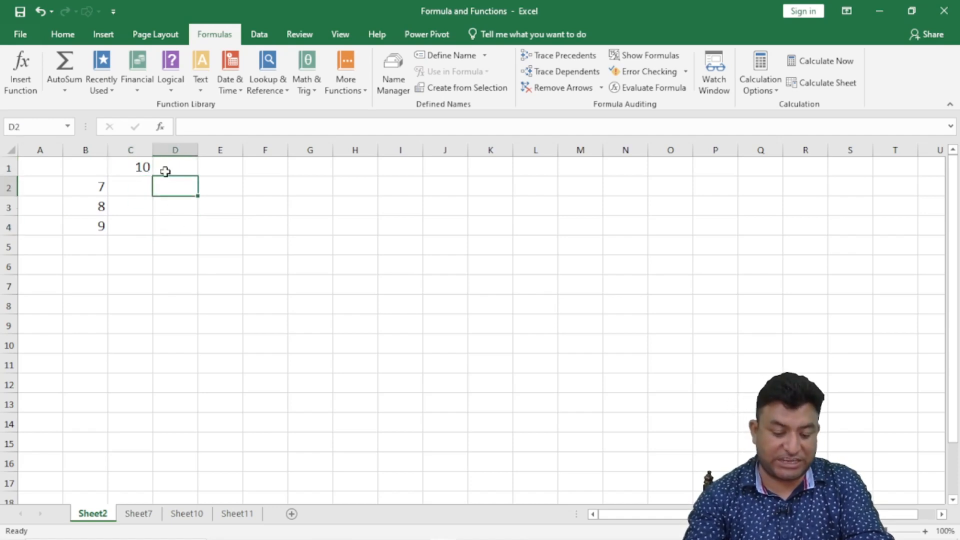
type("=")
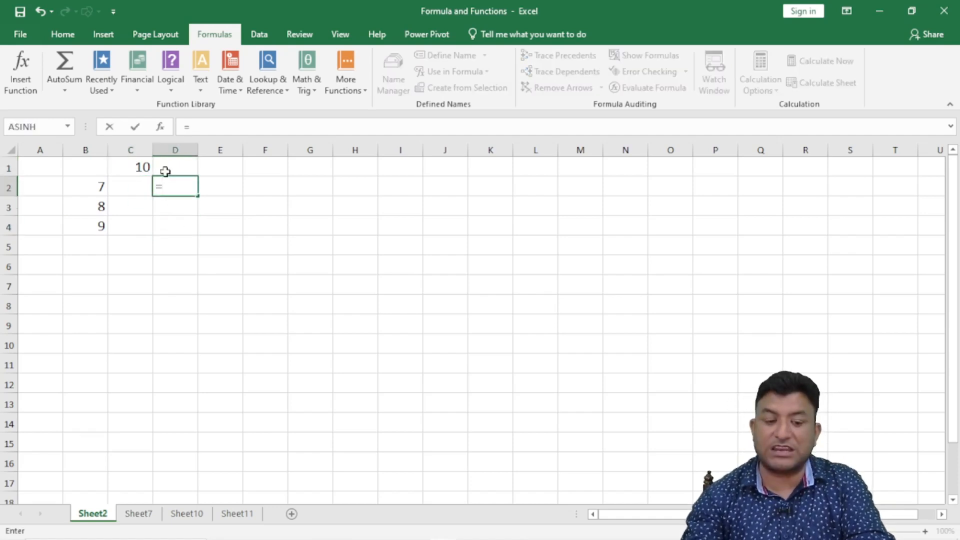
left_click(88, 188)
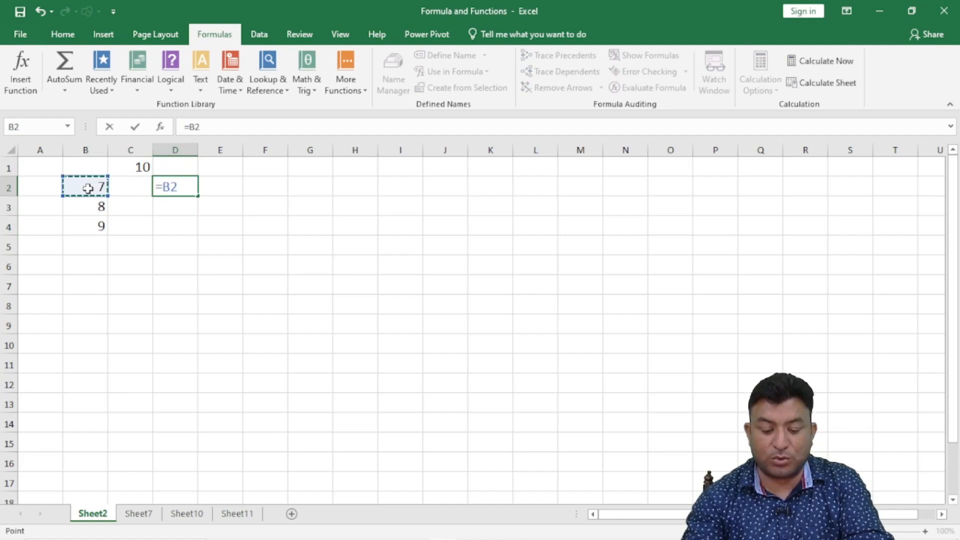
type("*")
left_click(133, 165)
key("Return")
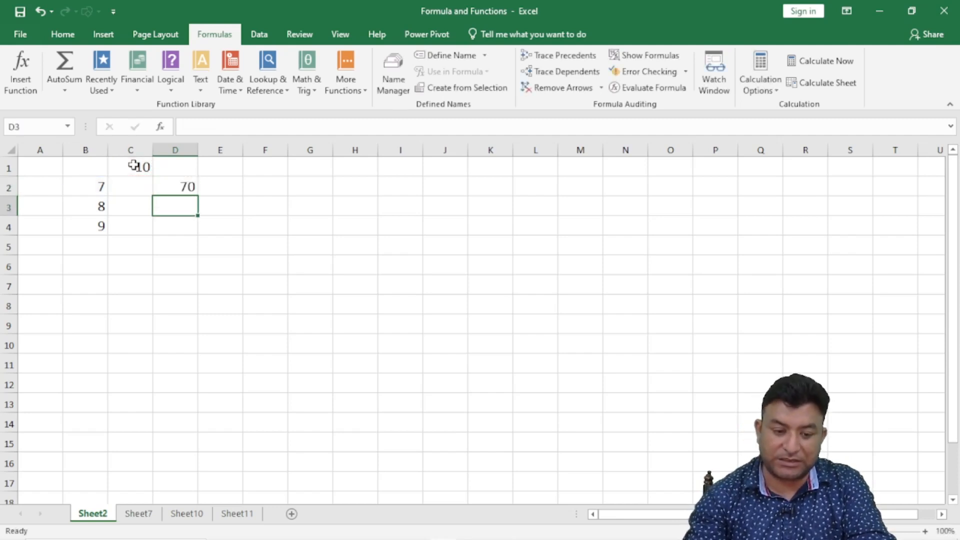
Check the cells used by the formula in D2 and fill that formula down to D4.
left_click(171, 185)
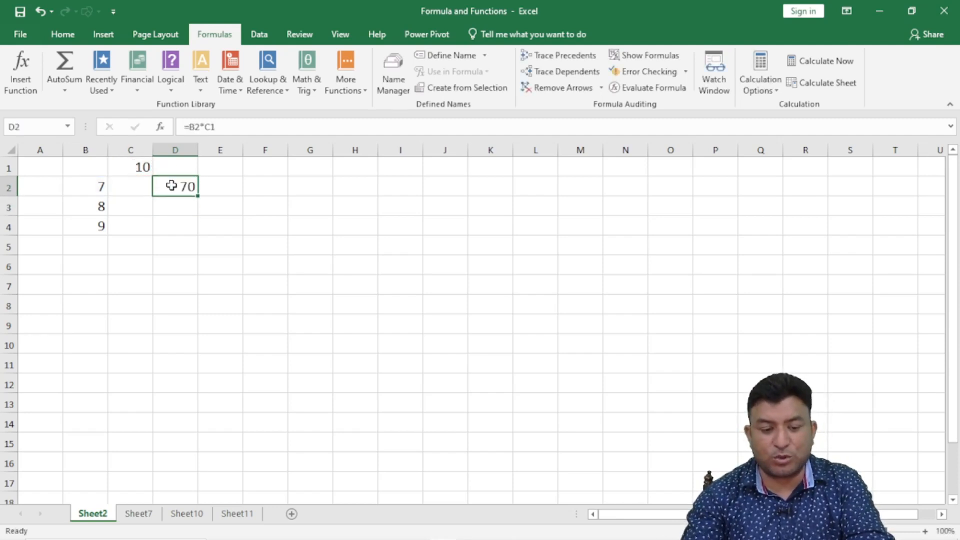
left_click(91, 187)
left_click(141, 167)
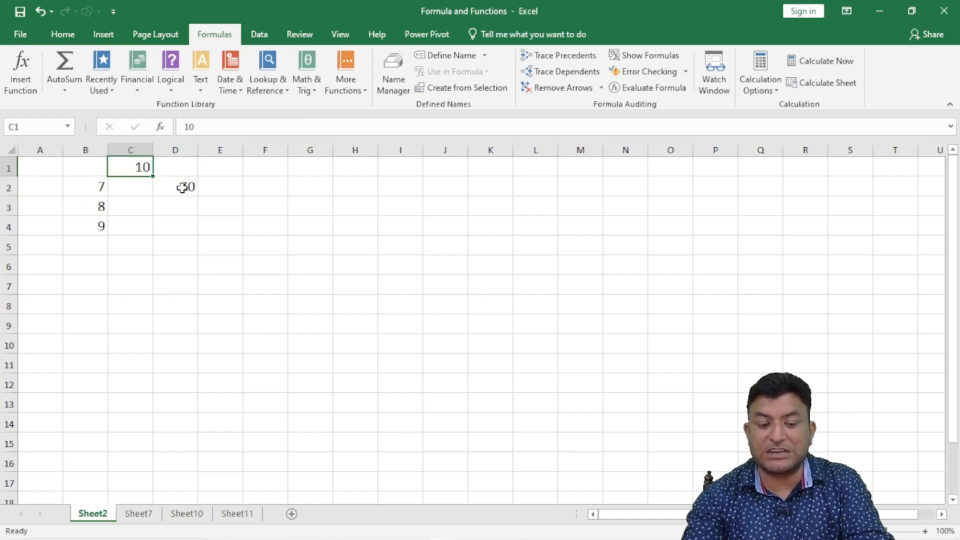
left_click(183, 187)
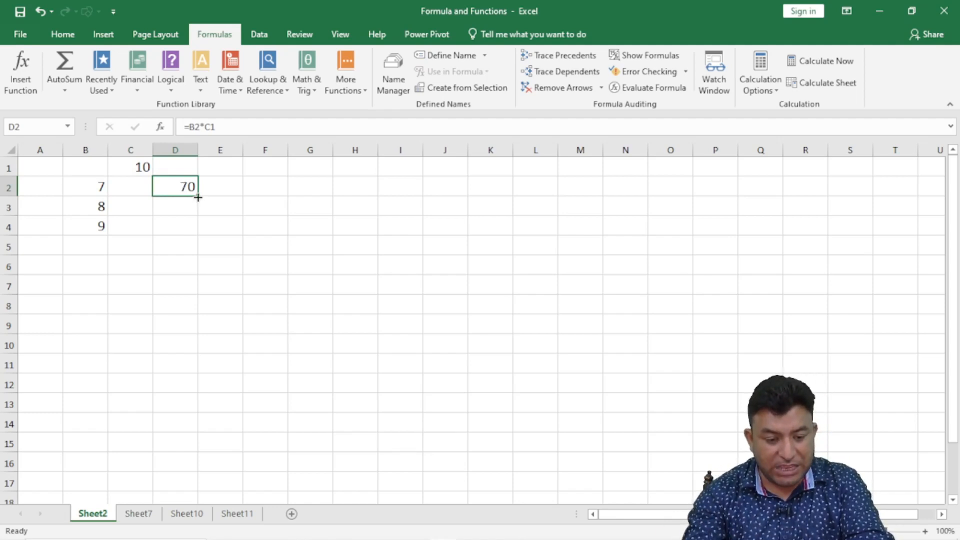
left_click_drag(198, 201, 203, 239)
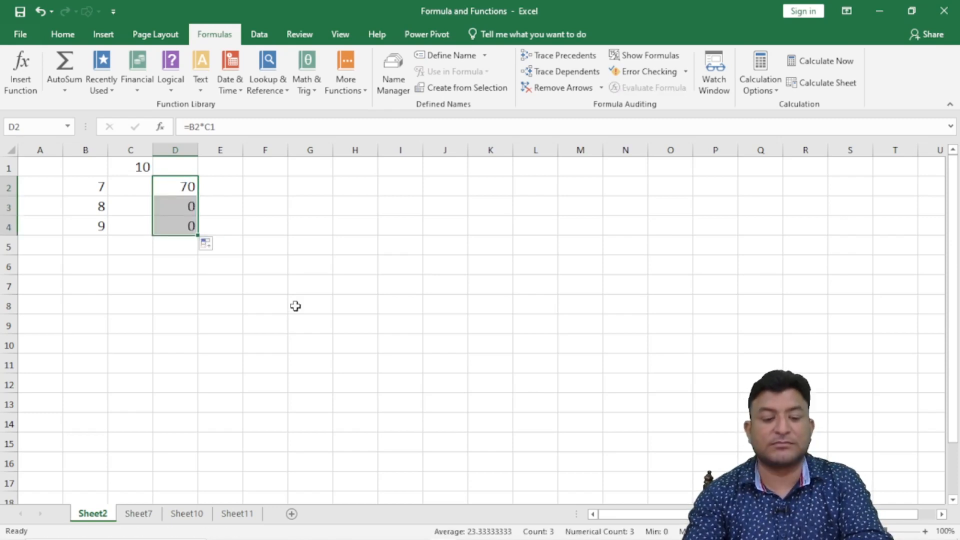
Open the copied formula in D3 to examine which cells it references, leaving it unedited.
left_click(178, 205)
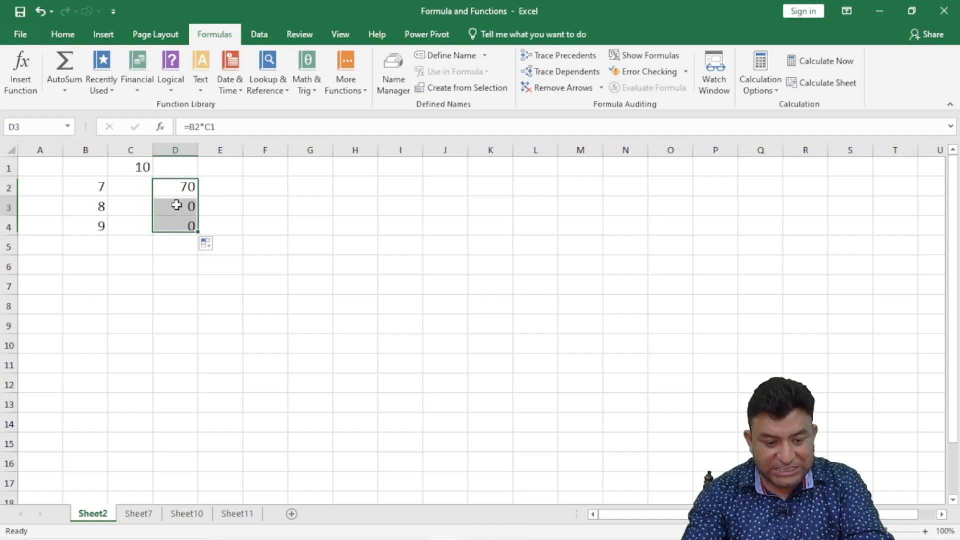
double_click(179, 205)
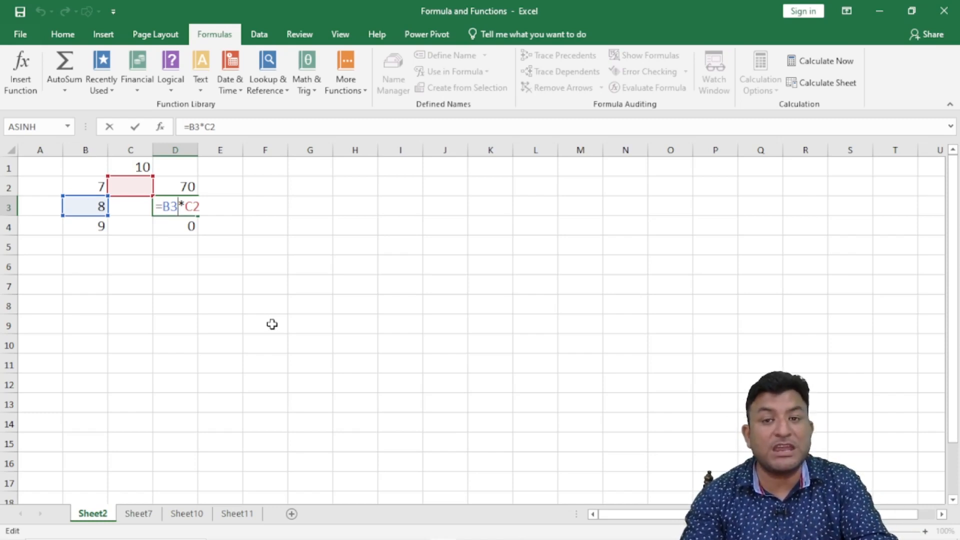
key("ctrl+Return")
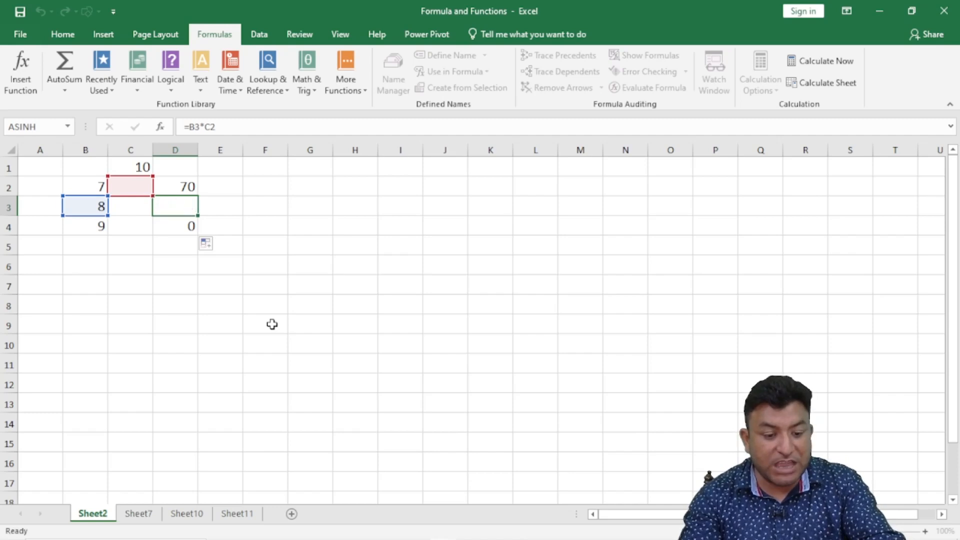
double_click(180, 206)
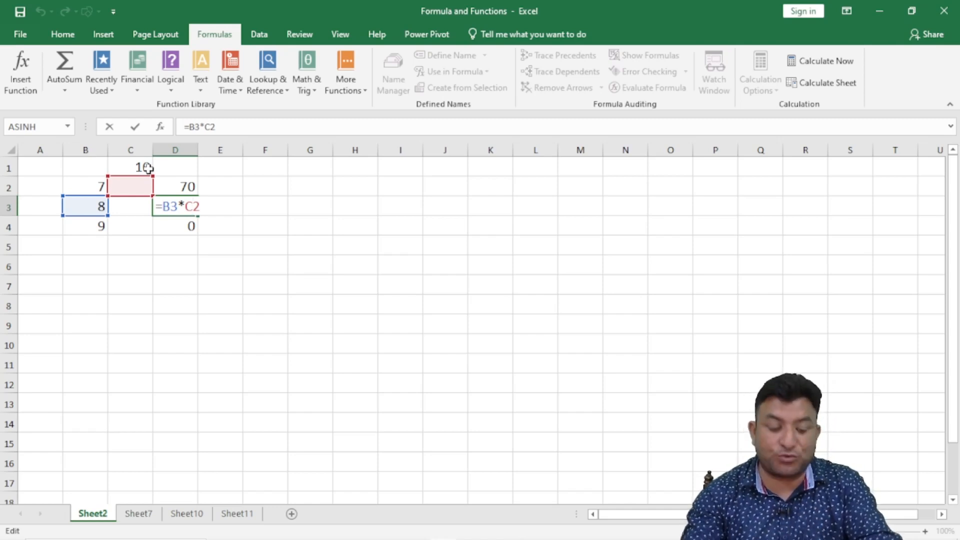
key("Escape")
left_click(210, 253)
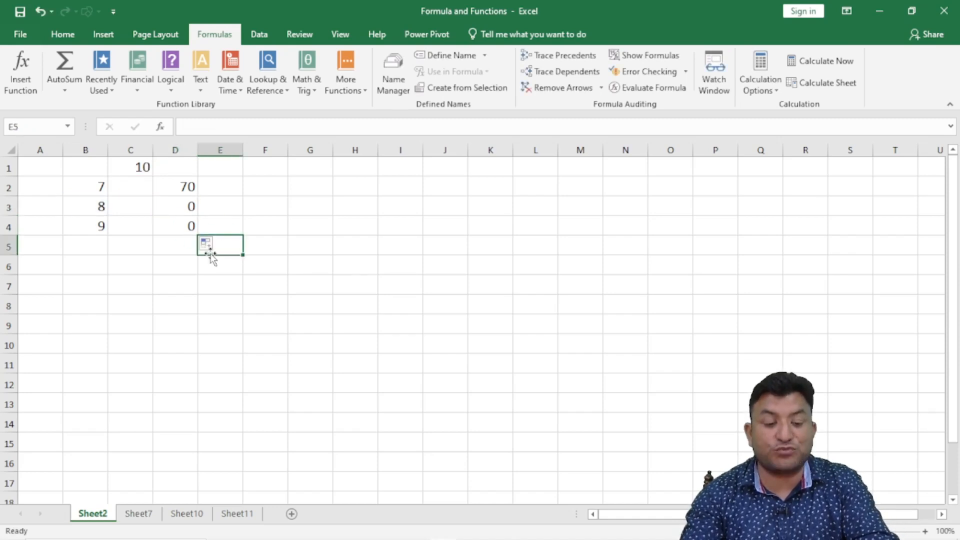
Select the C1 reference in D2's formula and cycle it through $C$1, C$1 and $C1 back to C1.
left_click(179, 185)
double_click(179, 186)
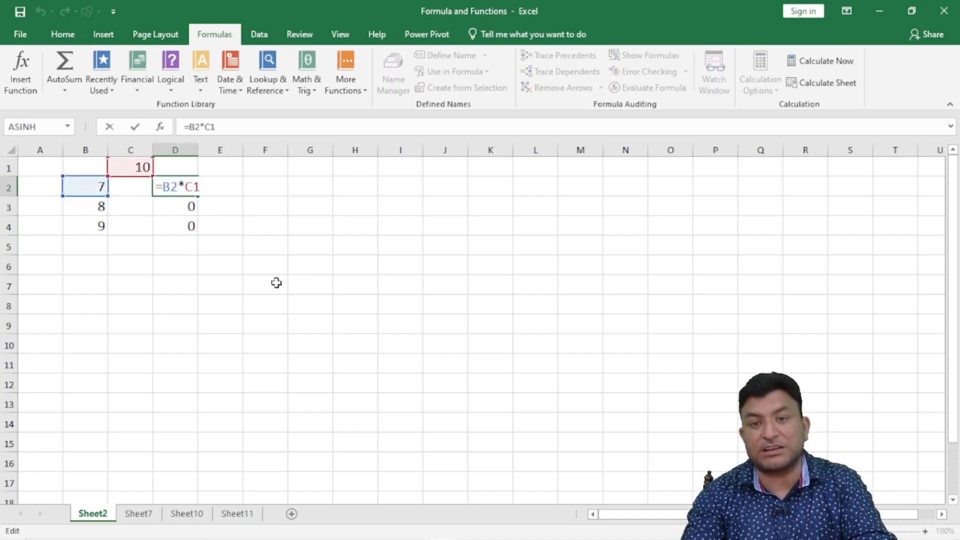
left_click_drag(217, 128, 206, 127)
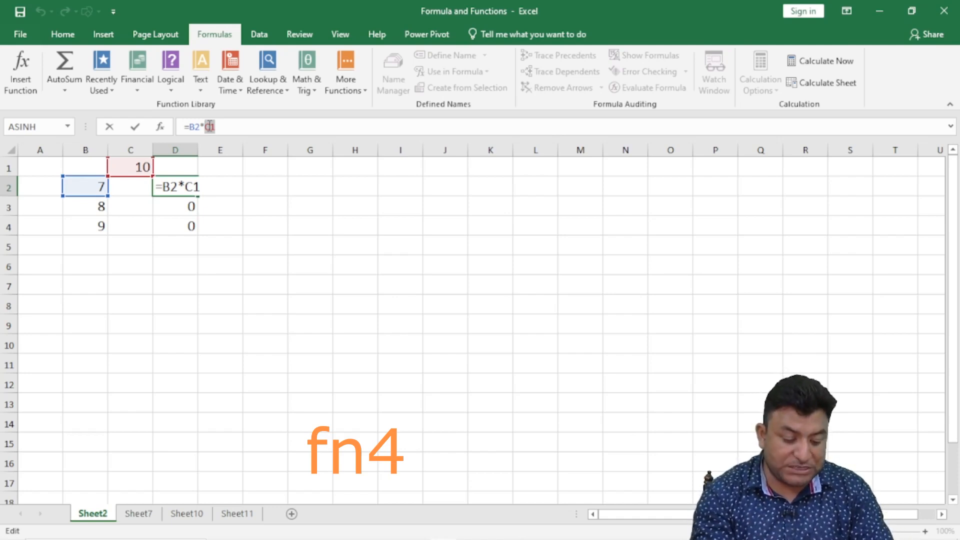
key("F4")
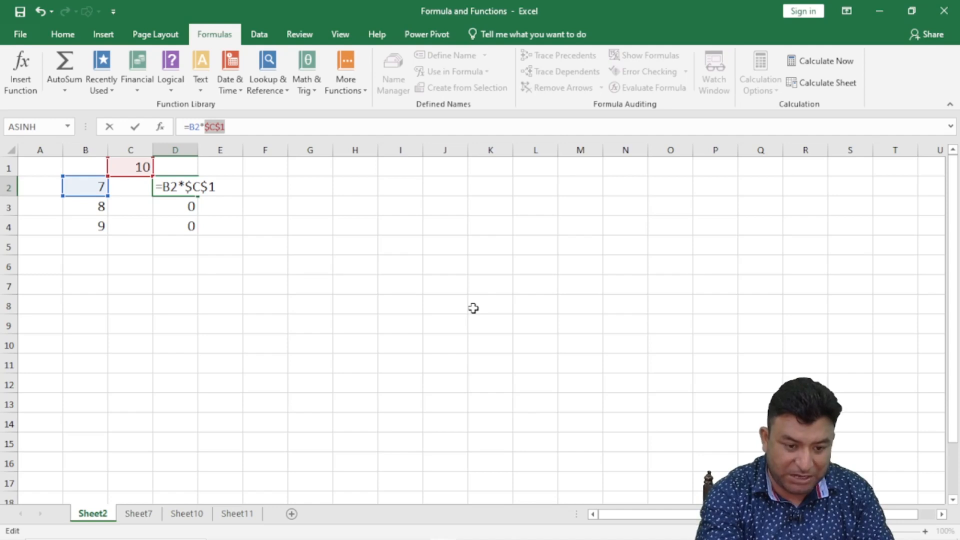
key("F4")
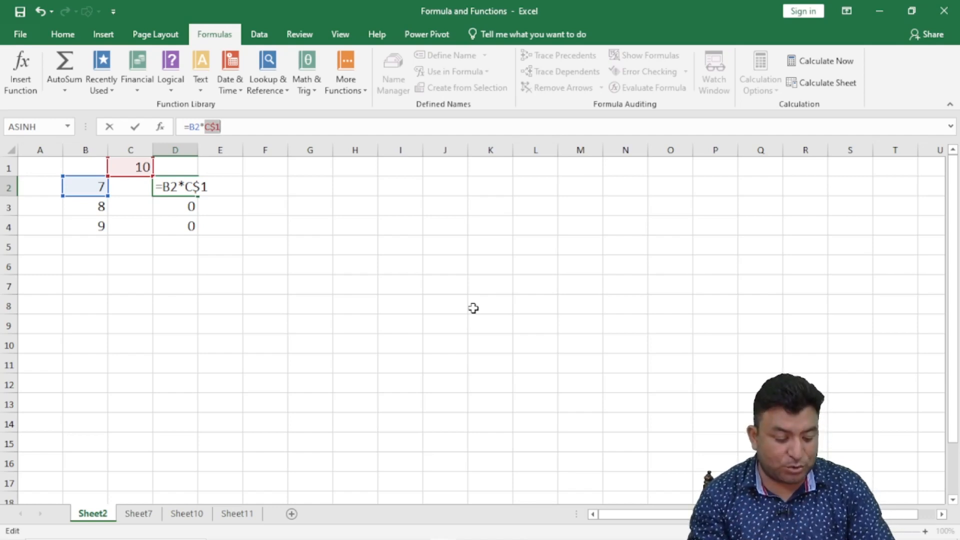
key("F4")
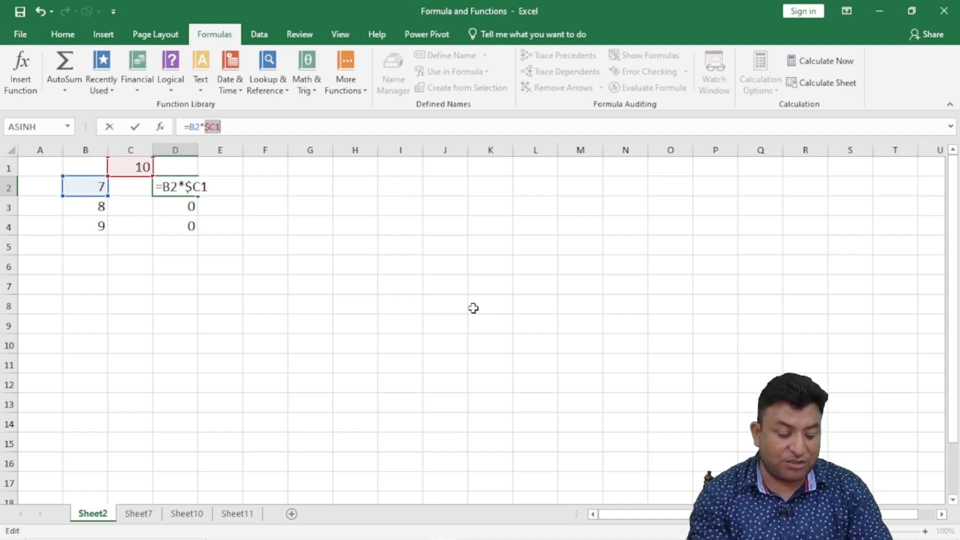
key("F4")
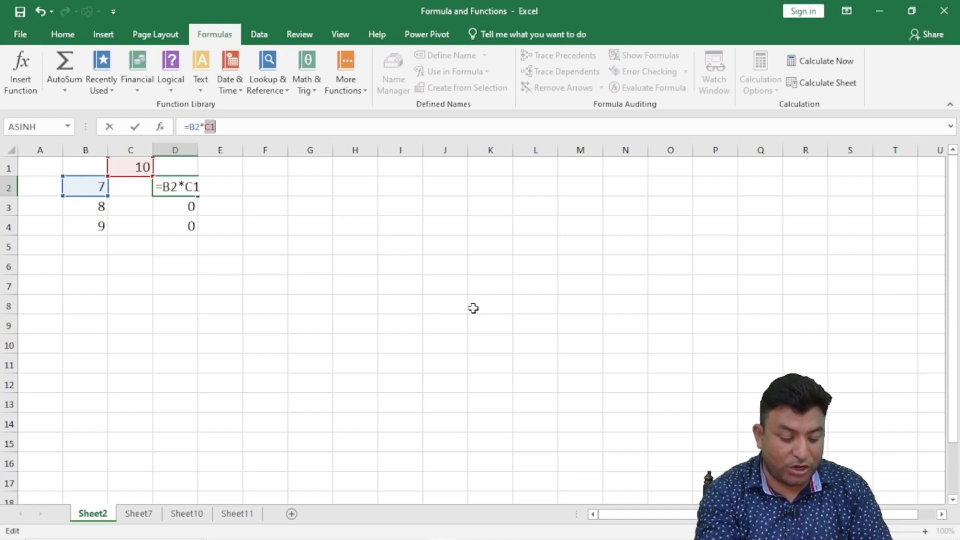
Change D2's formula to =B2*C$1, locking the row, and fill it down to D4.
key("F4")
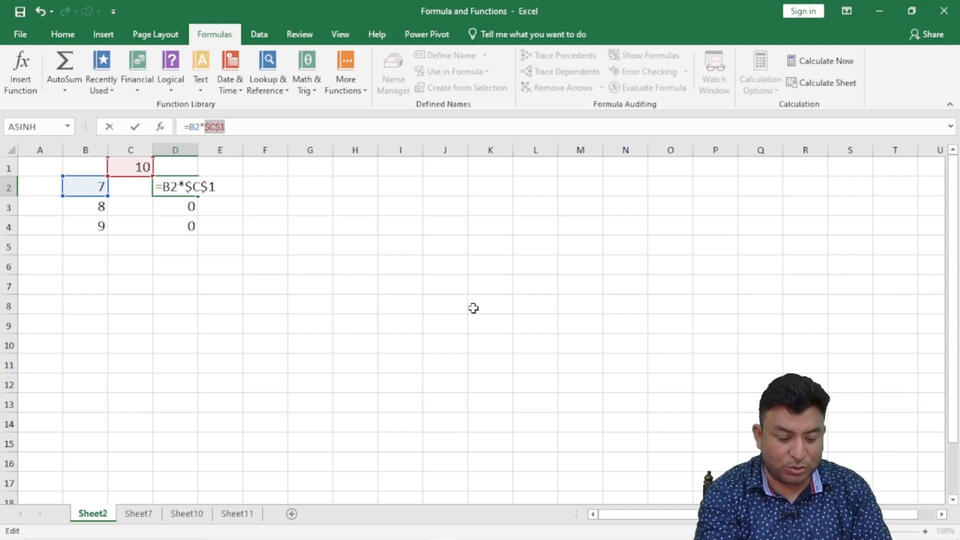
key("F4")
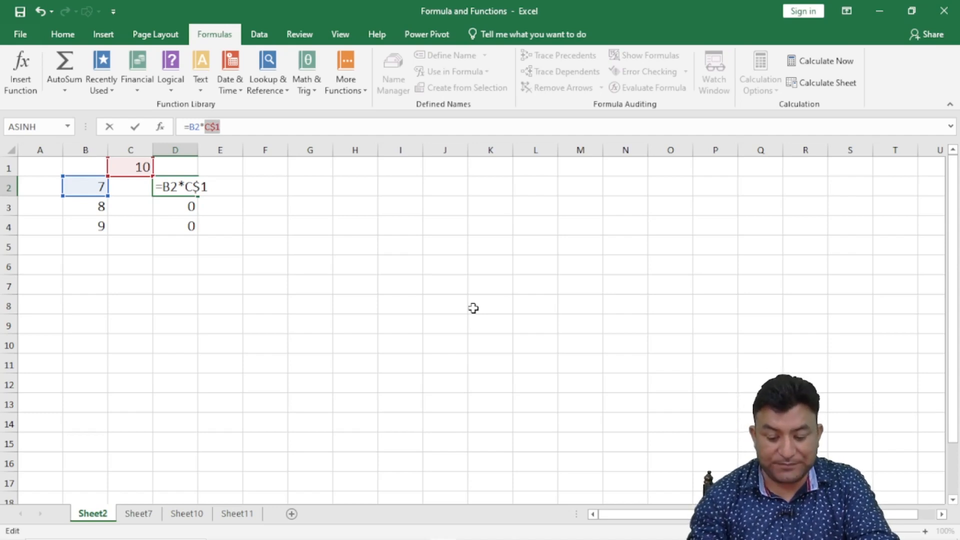
key("ctrl+Return")
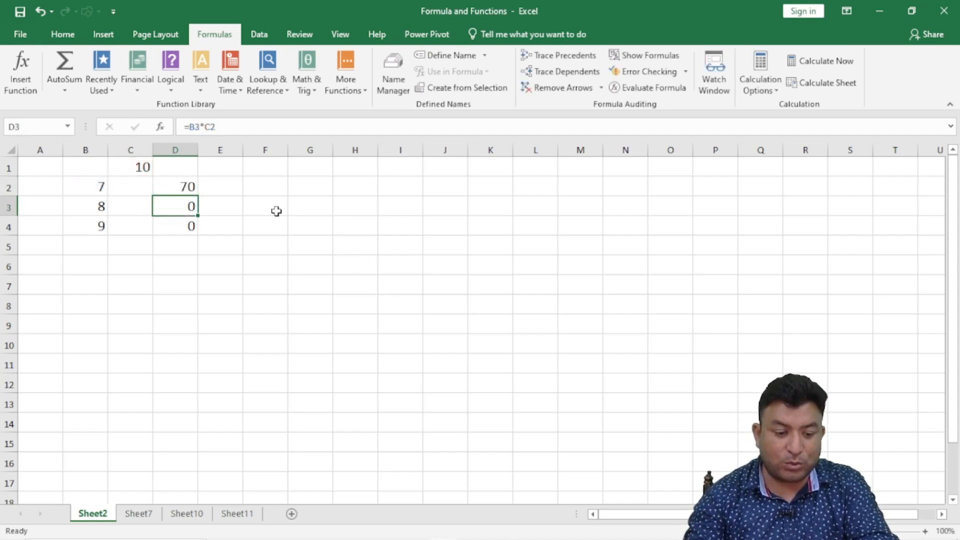
left_click_drag(195, 196, 200, 236)
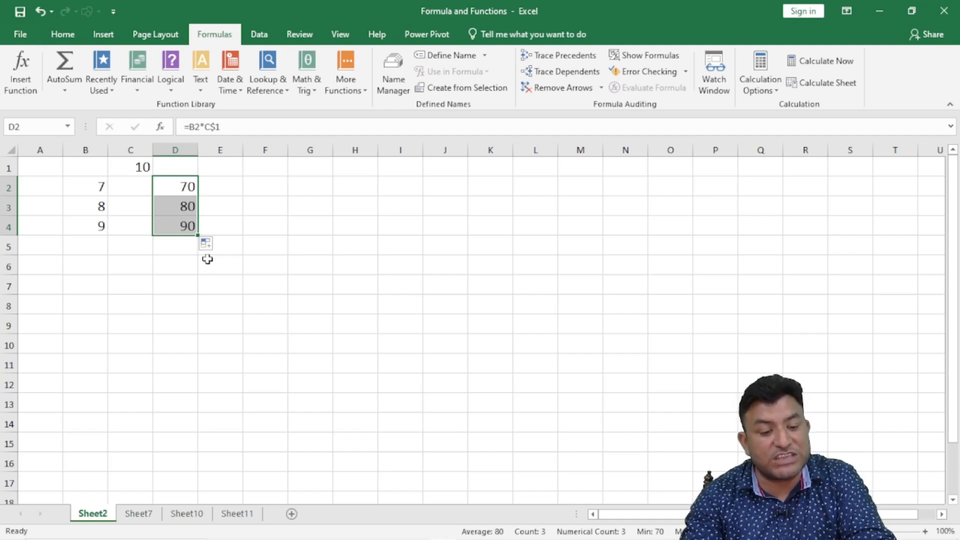
Inspect the formulas in D2, D3 and D4 to compare which cells each one references, leaving them unedited.
double_click(182, 181)
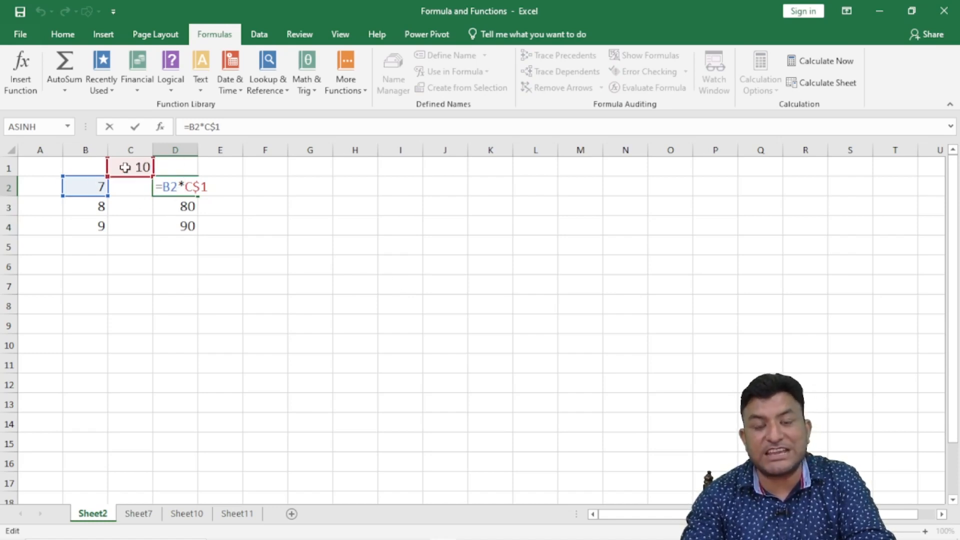
key("ctrl+Return")
double_click(179, 206)
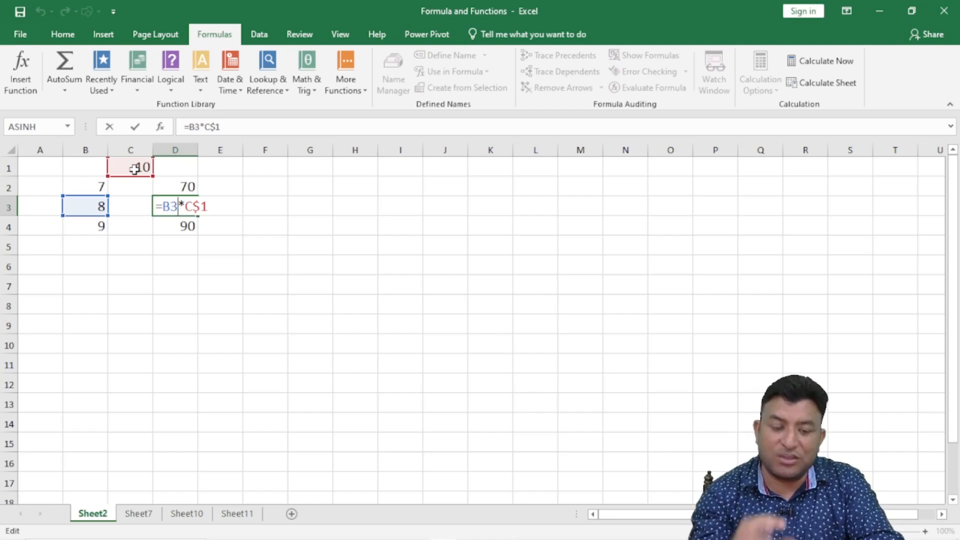
double_click(173, 228)
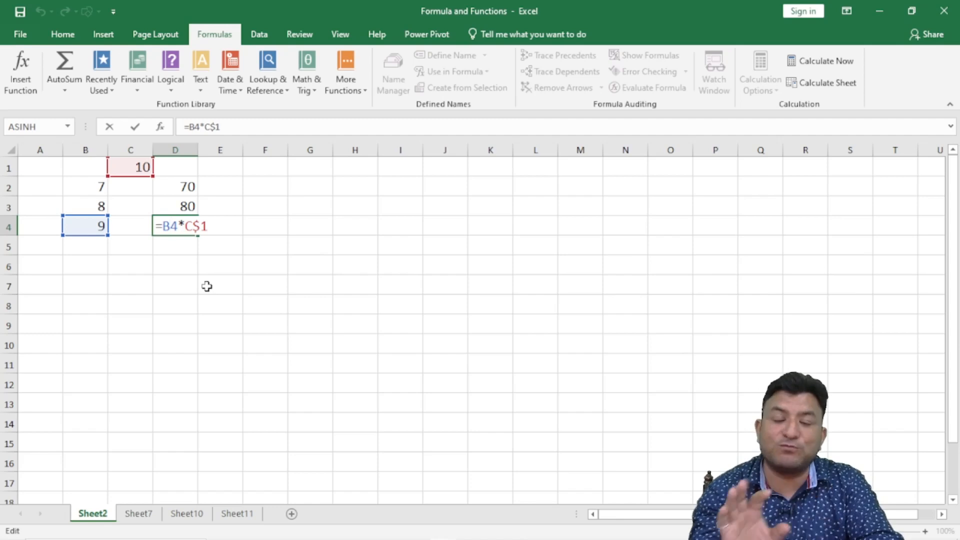
key("ctrl+Return")
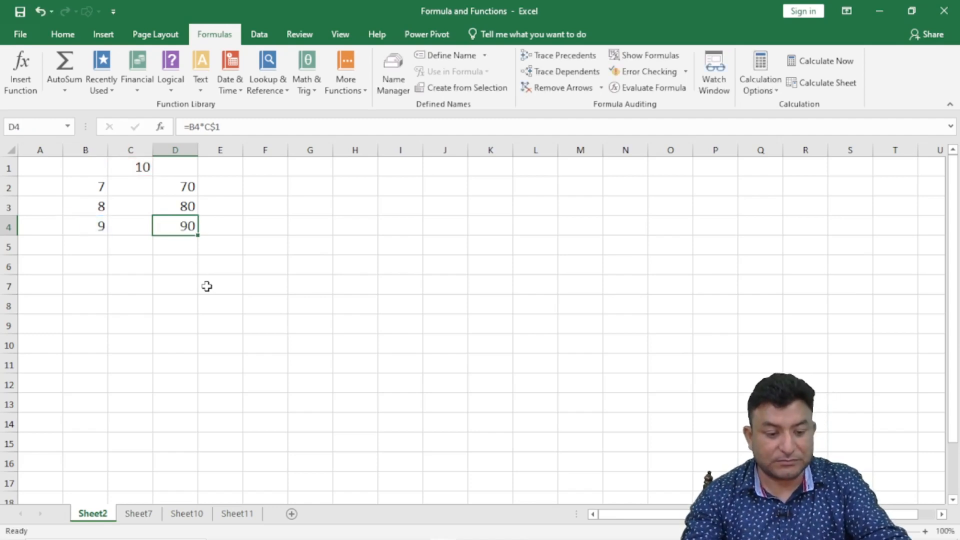
left_click(166, 262)
Enter 8, 4 and 2 in cells C2, C3 and C4.
left_click(133, 186)
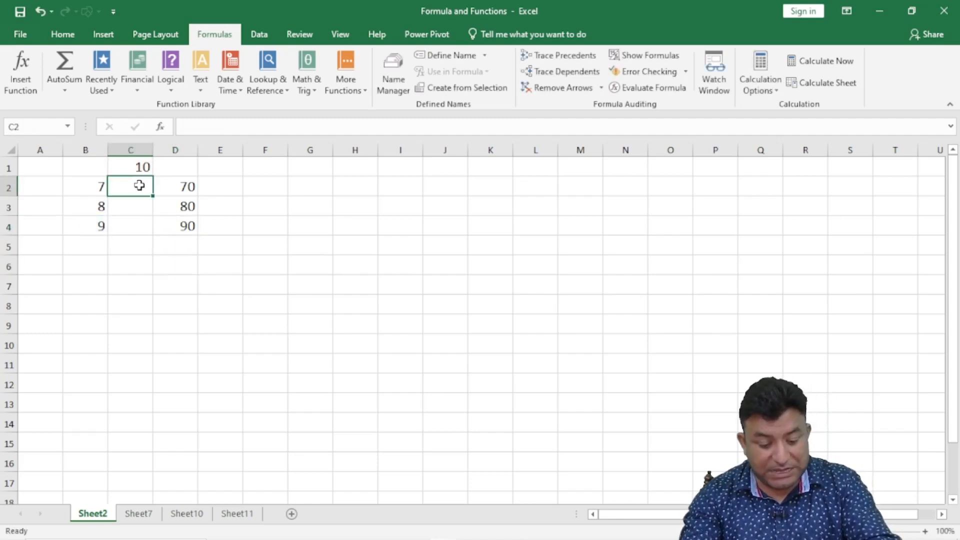
type("8")
left_click(133, 209)
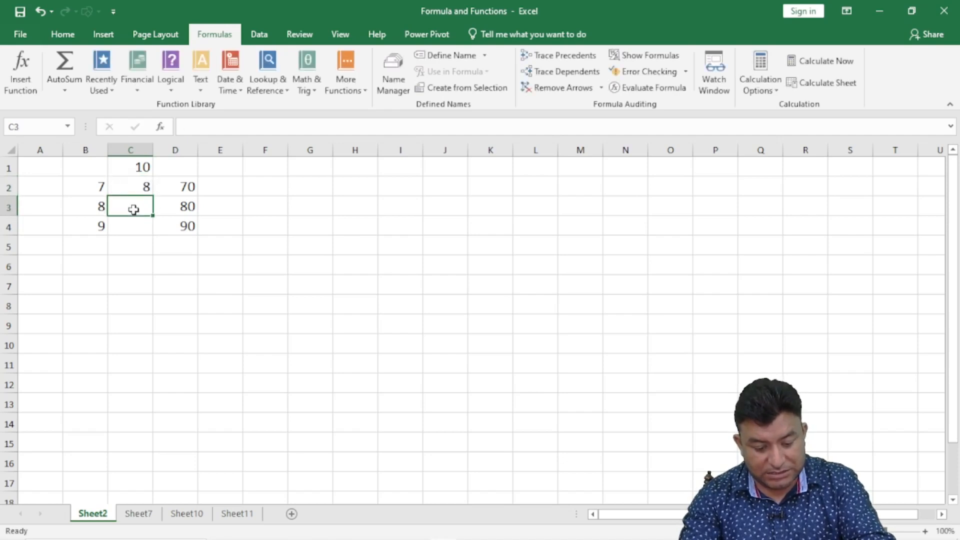
type("4")
left_click(137, 227)
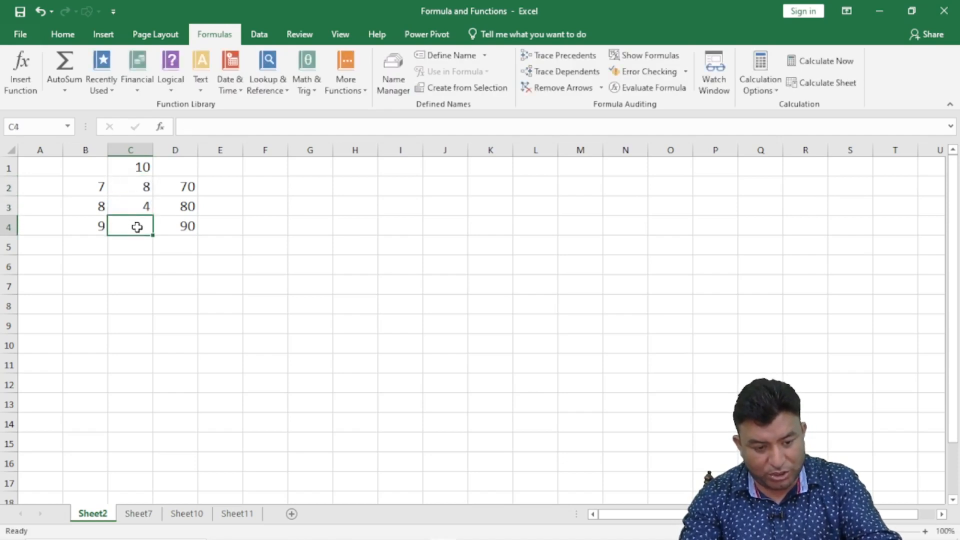
type("2")
Change the value in C2 to 5 and check the entries in C2 through C4.
left_click(143, 186)
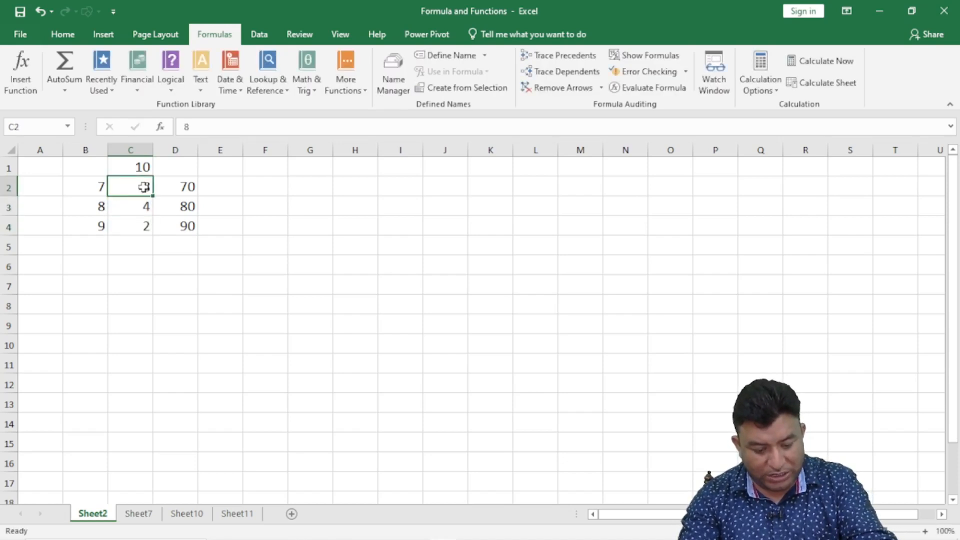
type("5")
left_click(143, 247)
left_click(142, 187)
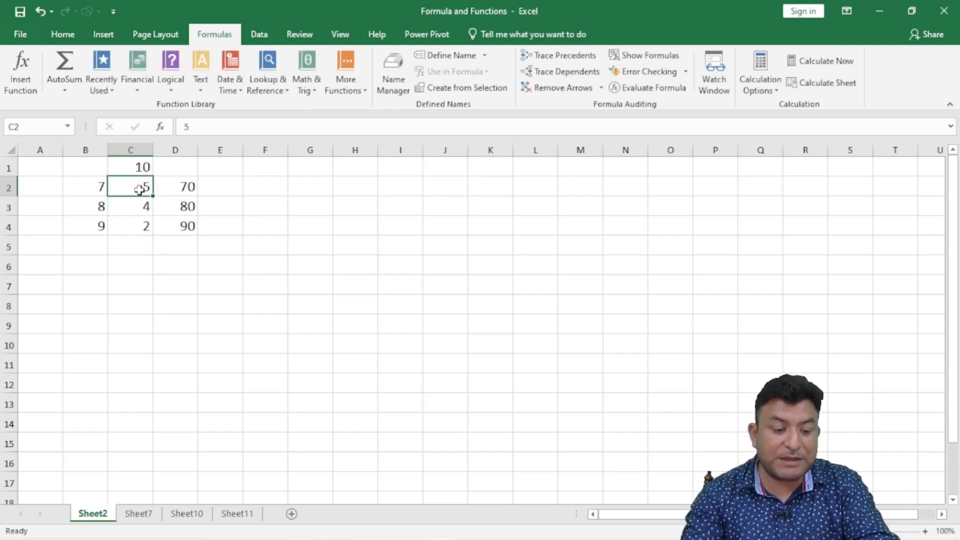
left_click(142, 205)
left_click(142, 225)
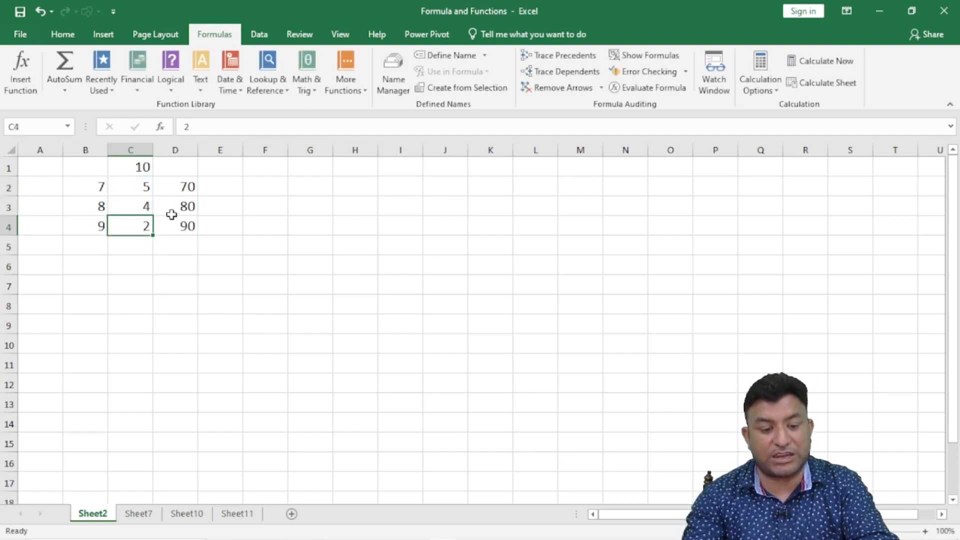
Fill D2's formula =B2*C$1 down and across to E4, and inspect the cells referenced by the copy in E2.
left_click(184, 186)
left_click_drag(198, 195, 237, 236)
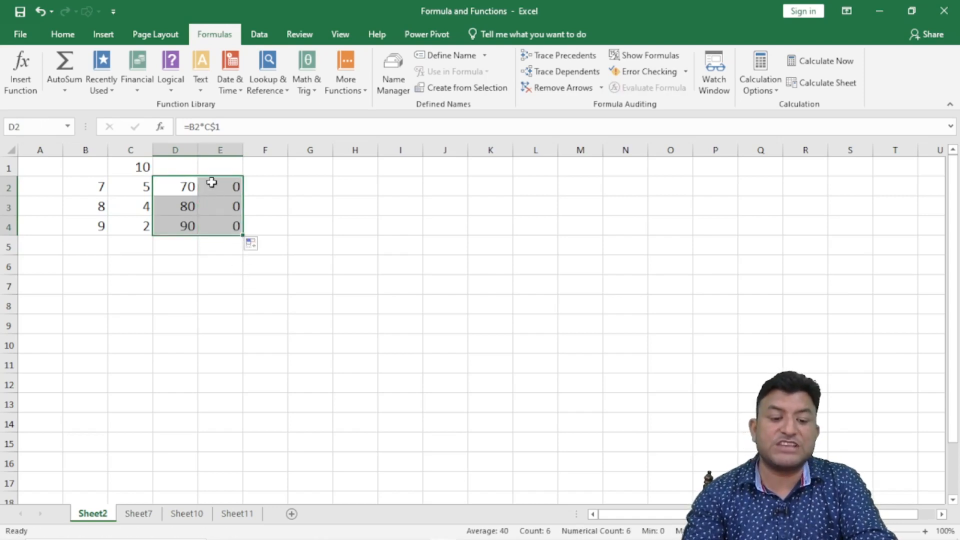
left_click(210, 182)
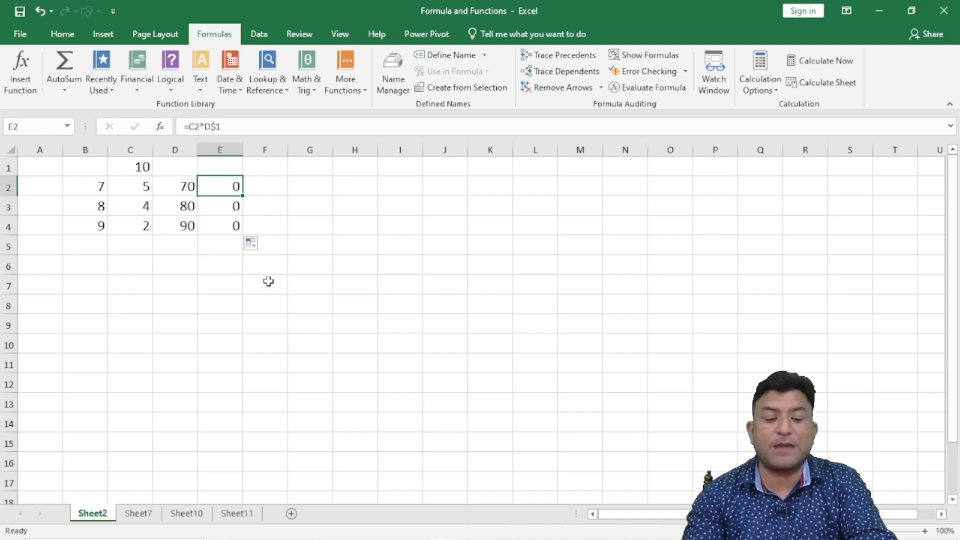
double_click(218, 186)
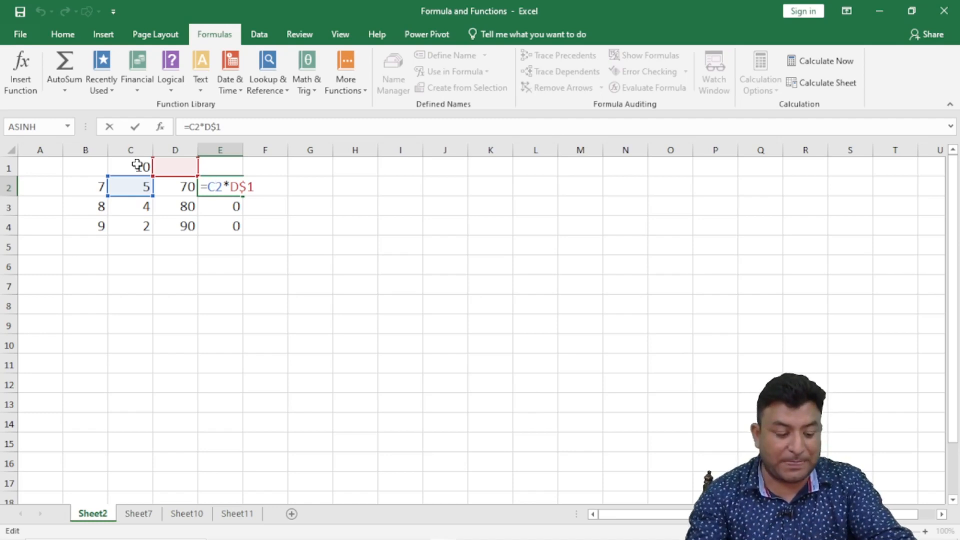
key("ctrl+Return")
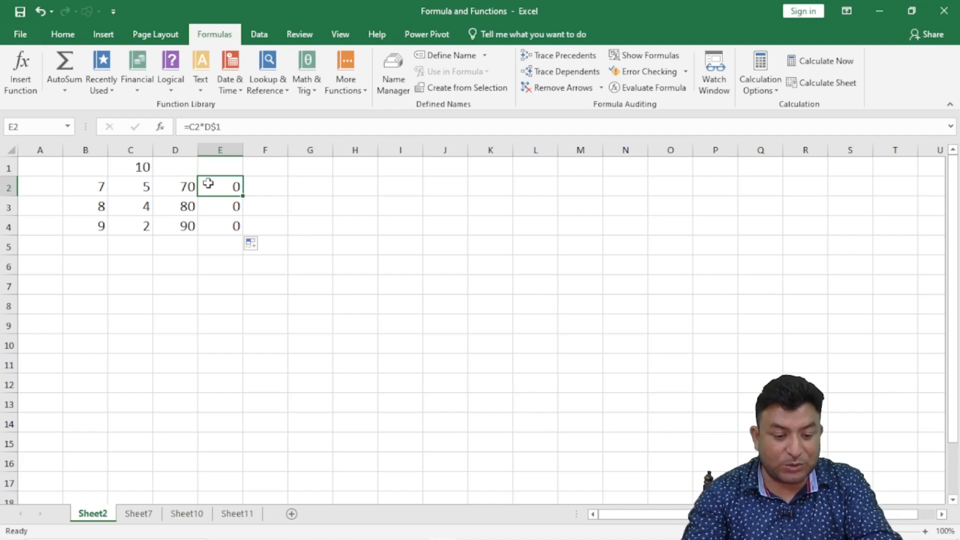
Change D2's formula to =B2*$C$1, locking both column and row, and fill it down and across to E4.
double_click(180, 185)
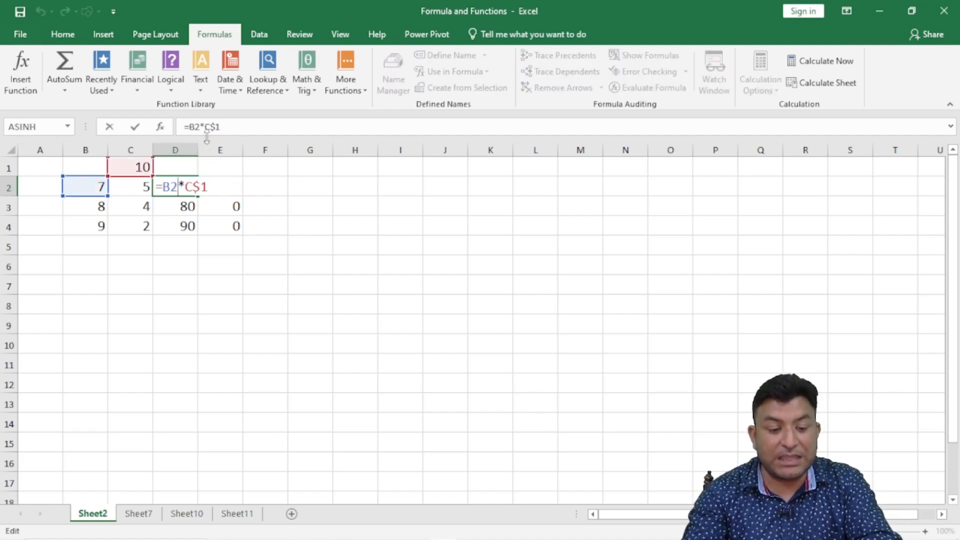
left_click_drag(204, 128, 225, 132)
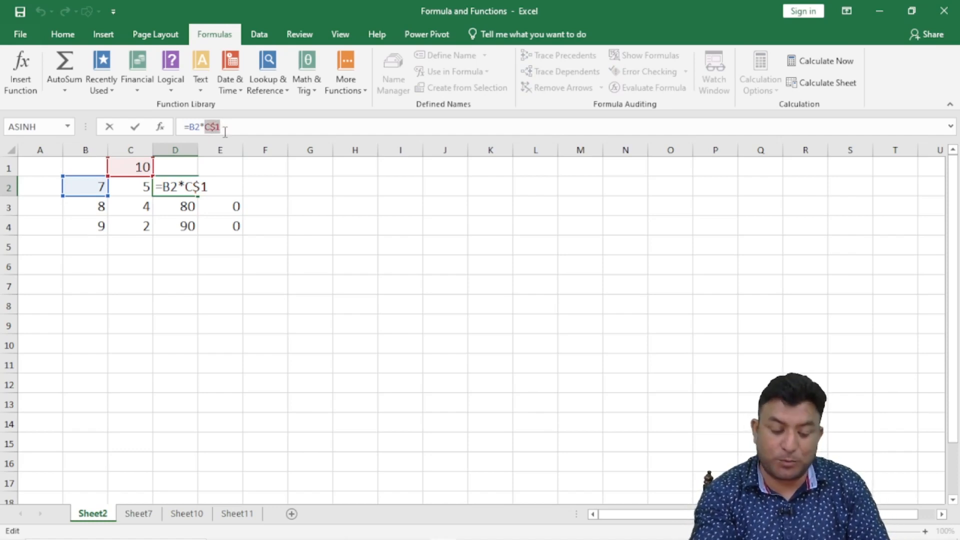
key("F4")
key("F4")
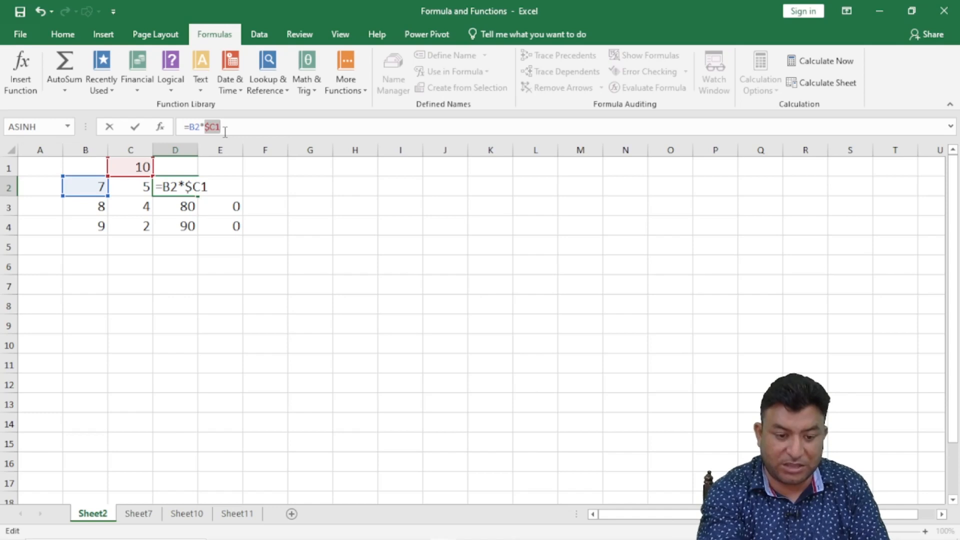
key("F4")
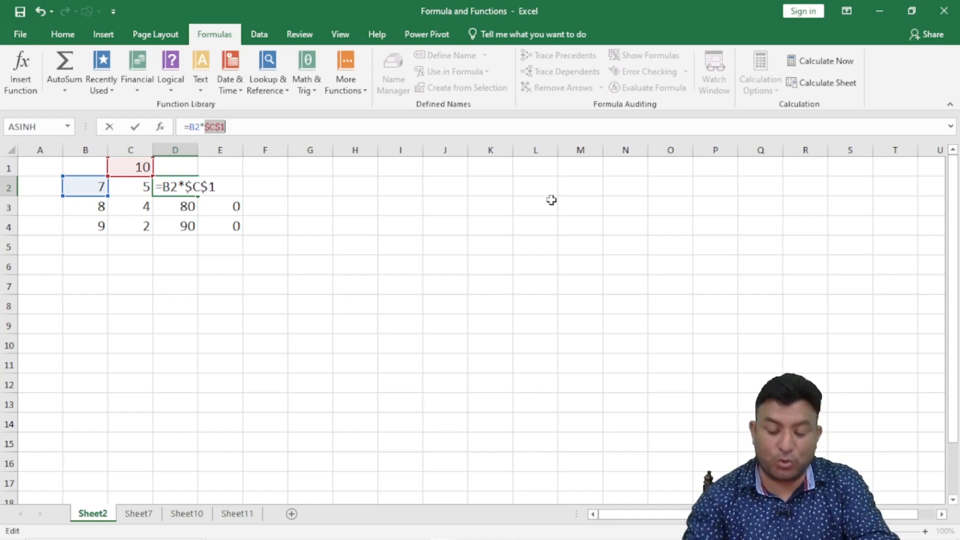
key("Return")
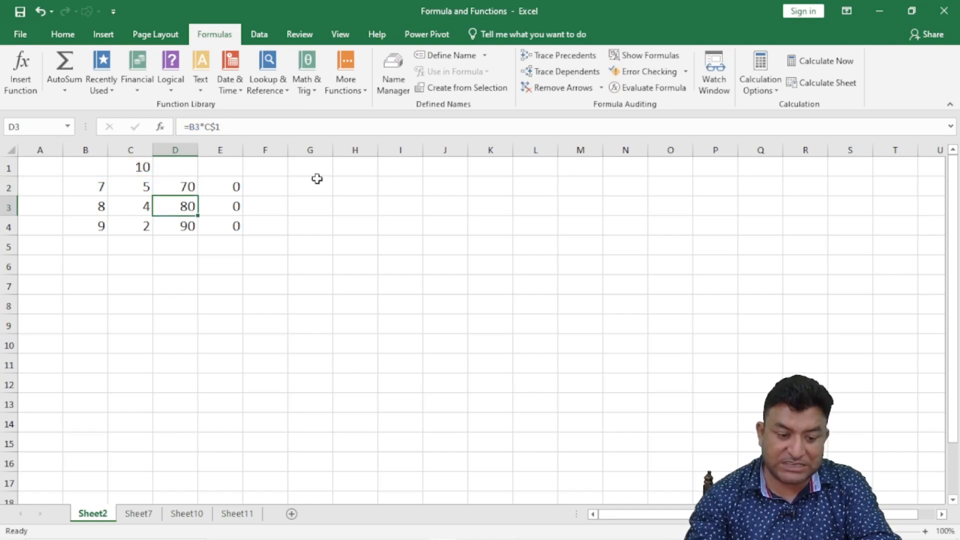
left_click(186, 183)
left_click_drag(199, 199, 240, 231)
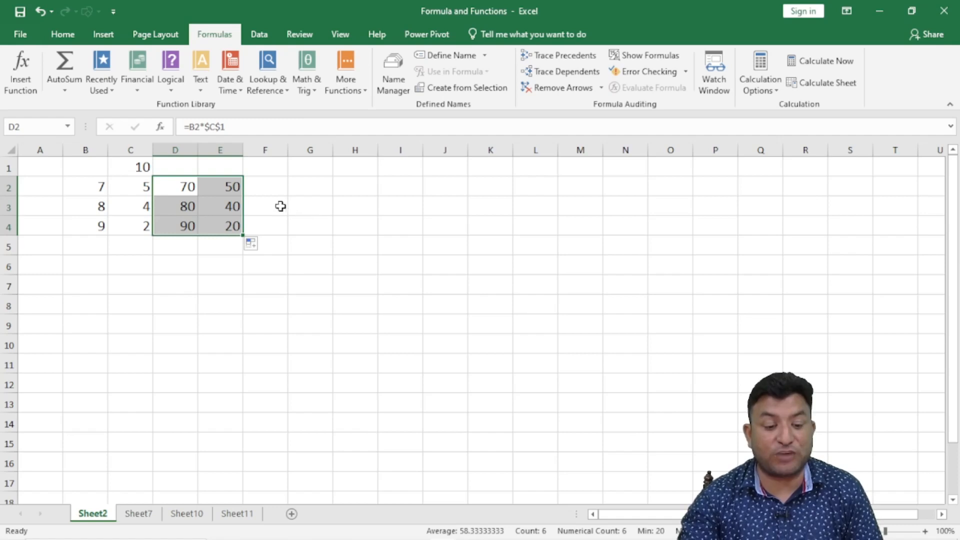
Inspect the cells referenced by the copied formulas in columns E and D, discarding any accidental edit.
double_click(232, 187)
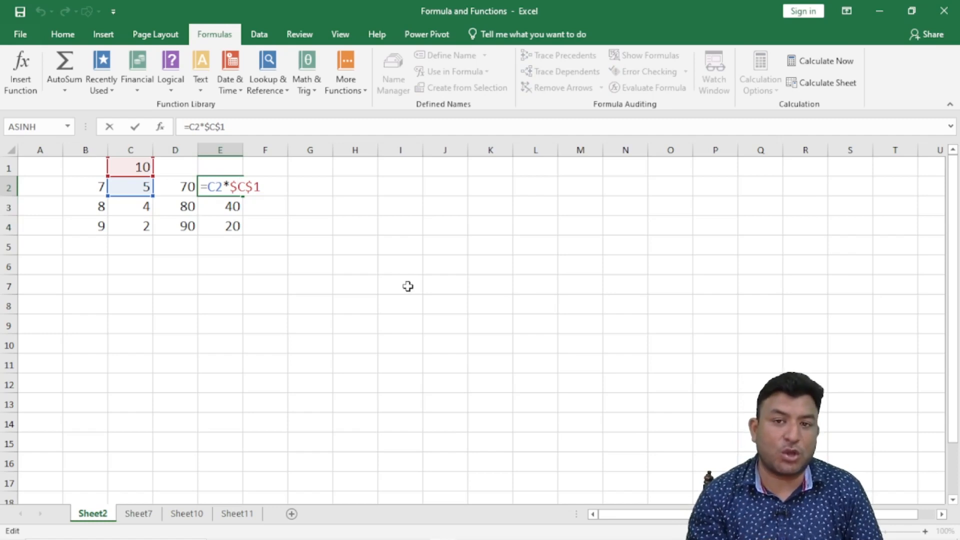
double_click(224, 206)
left_click(224, 223)
double_click(224, 223)
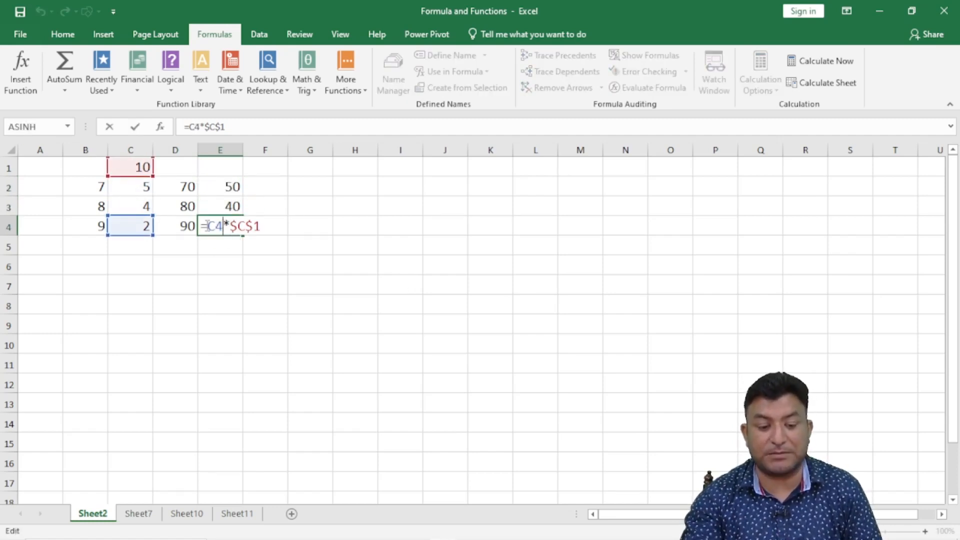
double_click(190, 187)
double_click(183, 205)
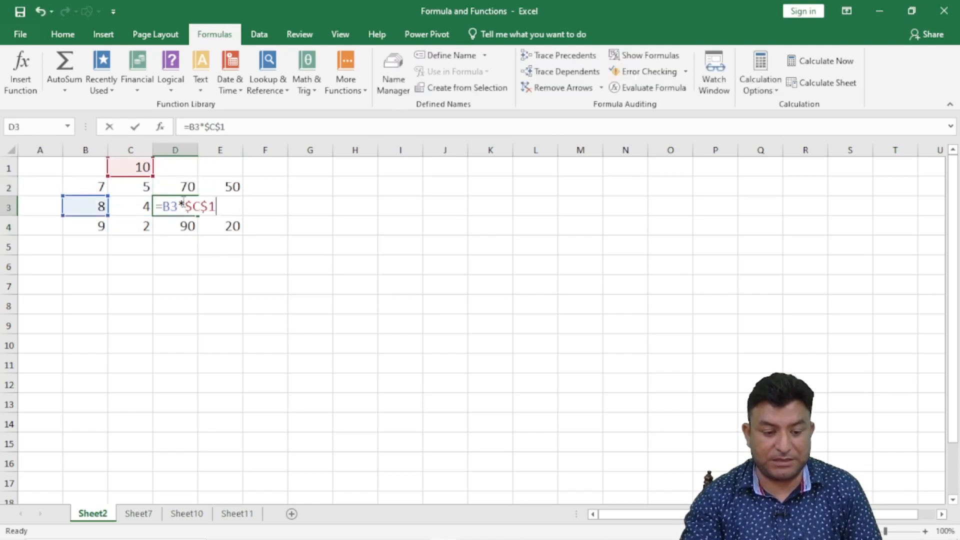
left_click(183, 226)
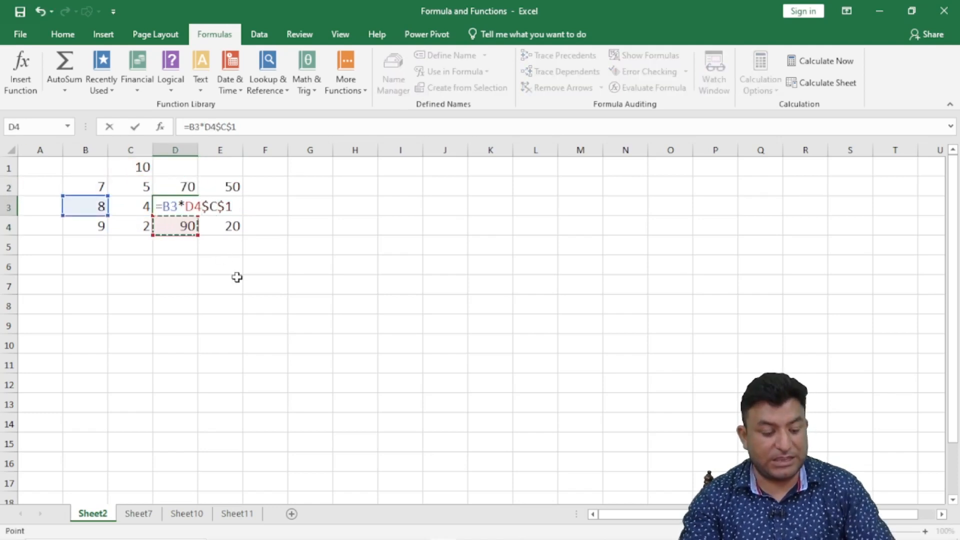
key("Escape")
left_click(170, 281)
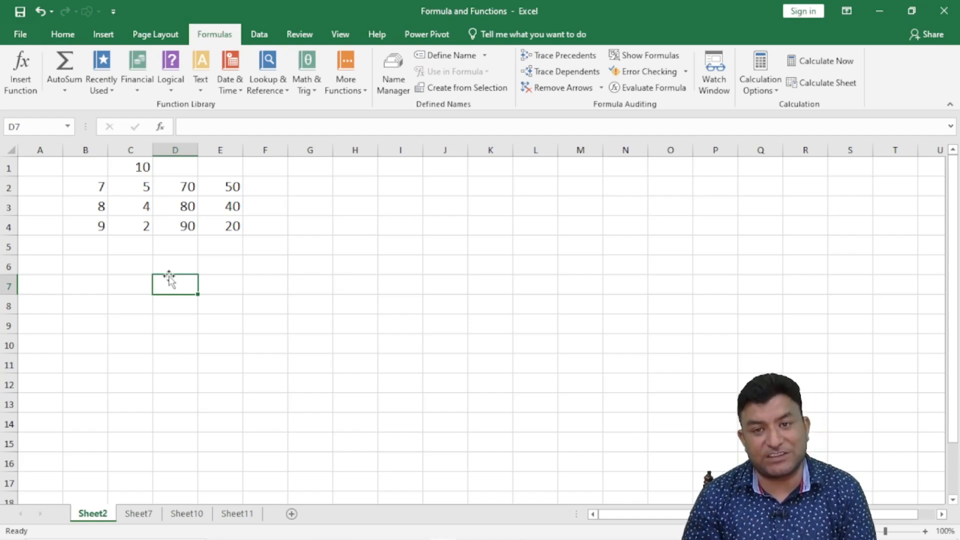
Clear the contents of the range B1:E4.
left_click_drag(85, 167, 234, 226)
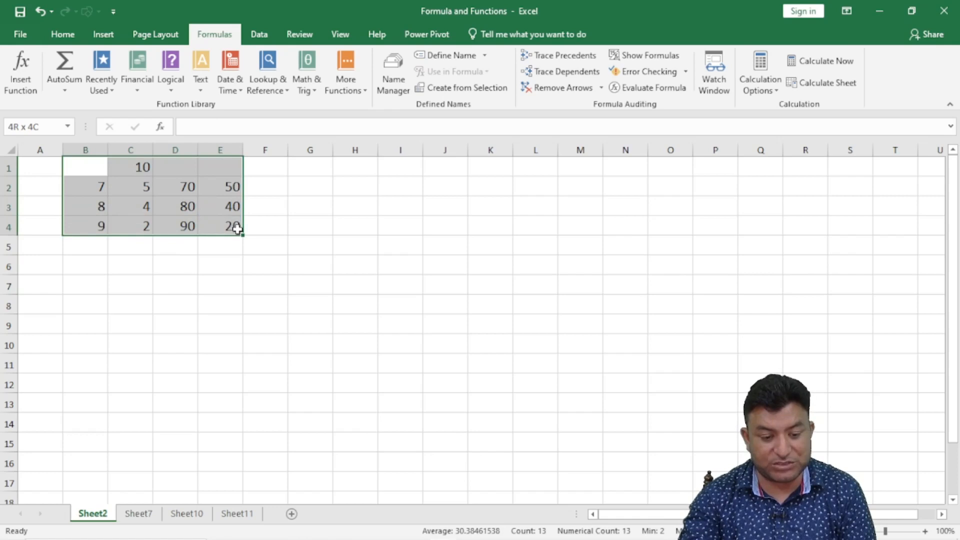
right_click(229, 187)
left_click(273, 337)
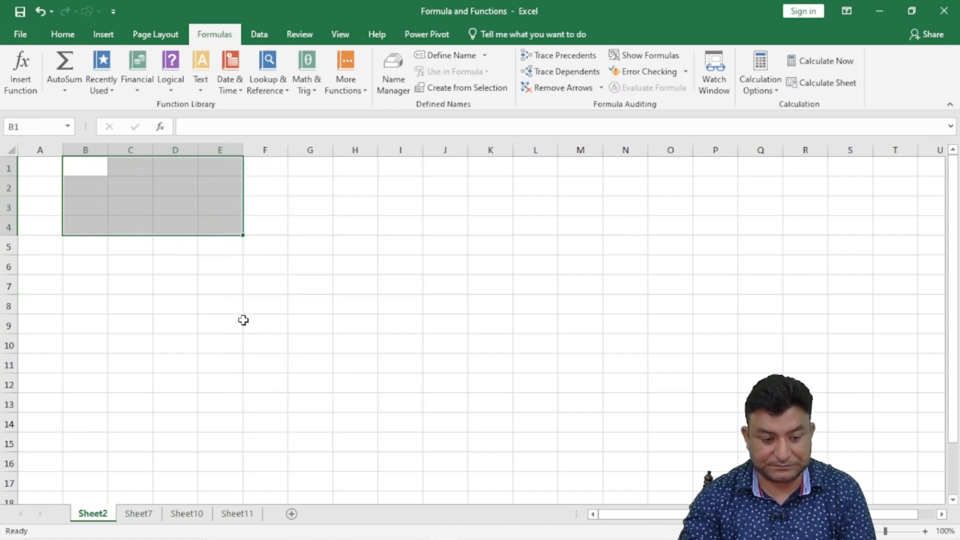
left_click(215, 304)
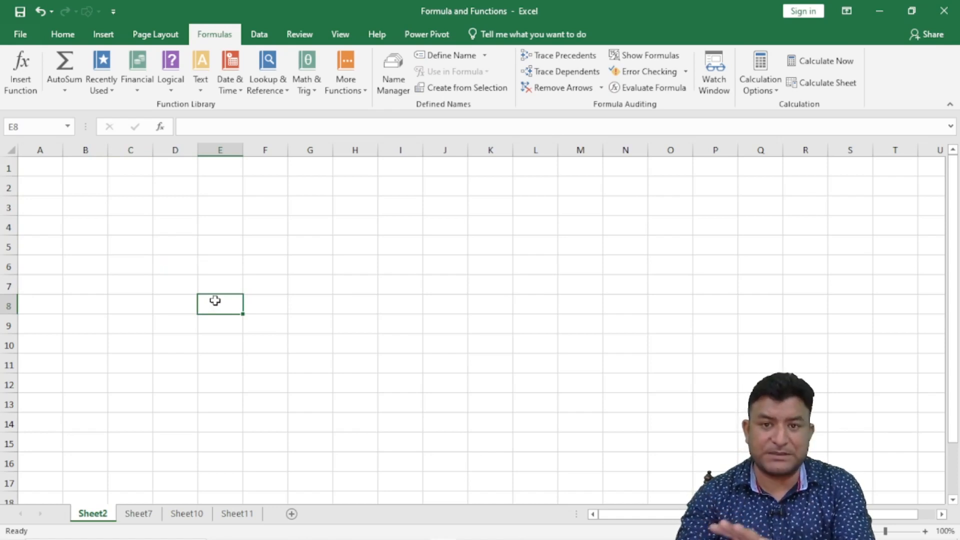
left_click(88, 169)
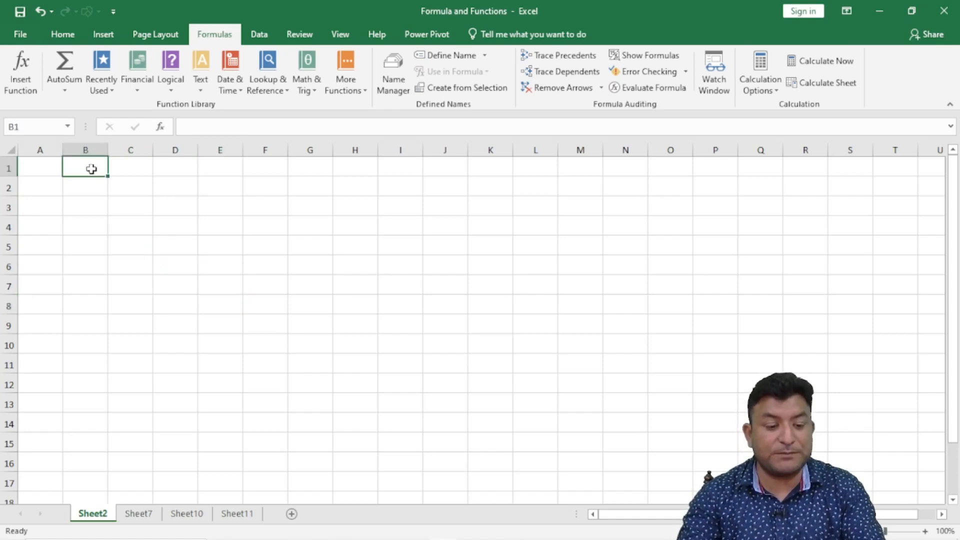
left_click(47, 170)
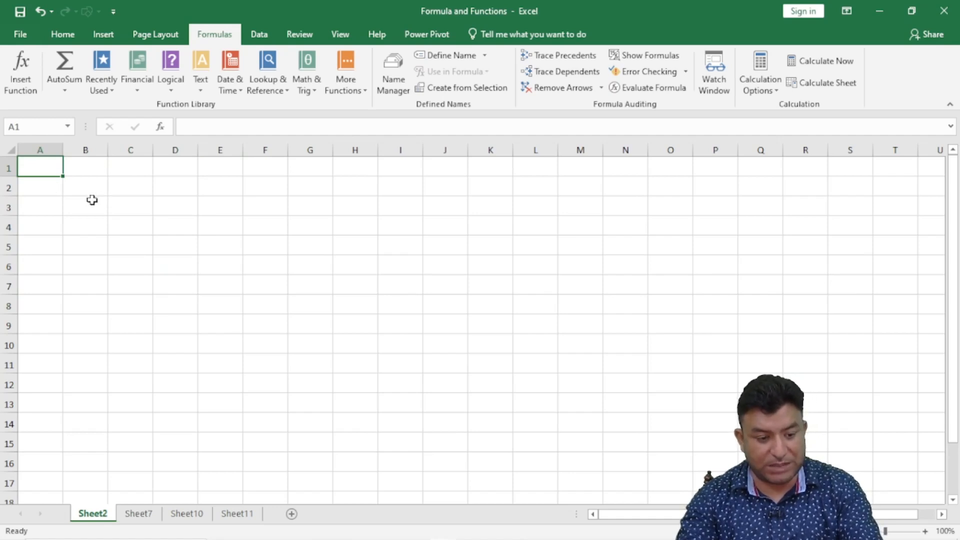
type("10")
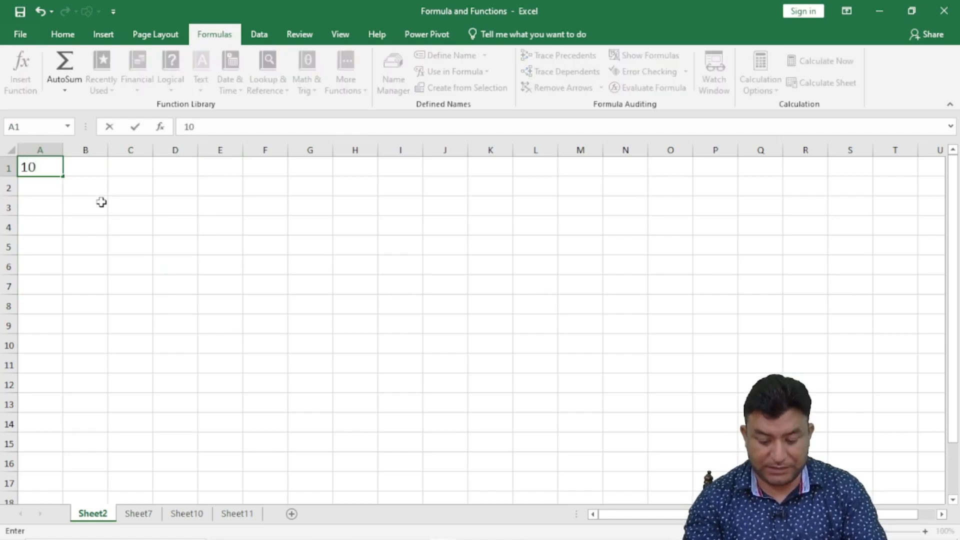
key("Tab")
key("BackSpace")
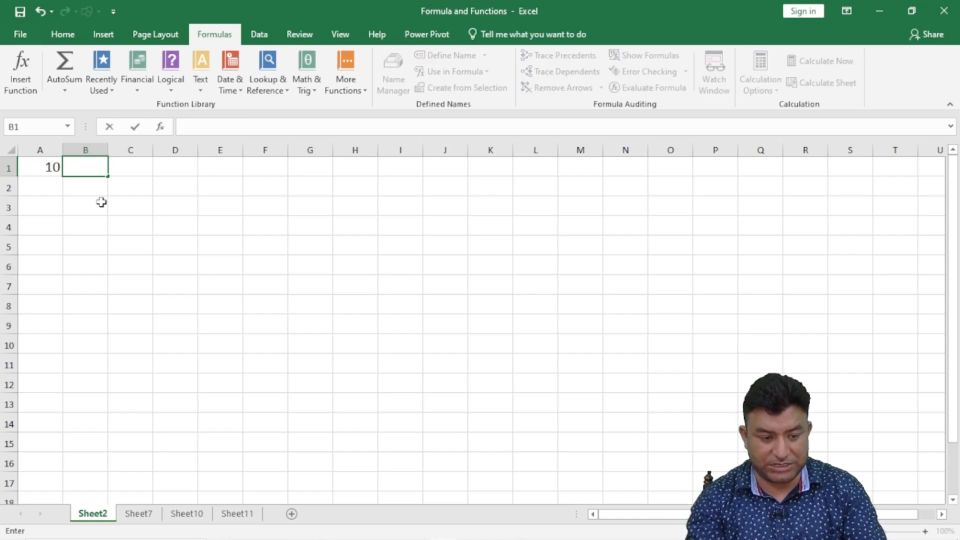
left_click(47, 165)
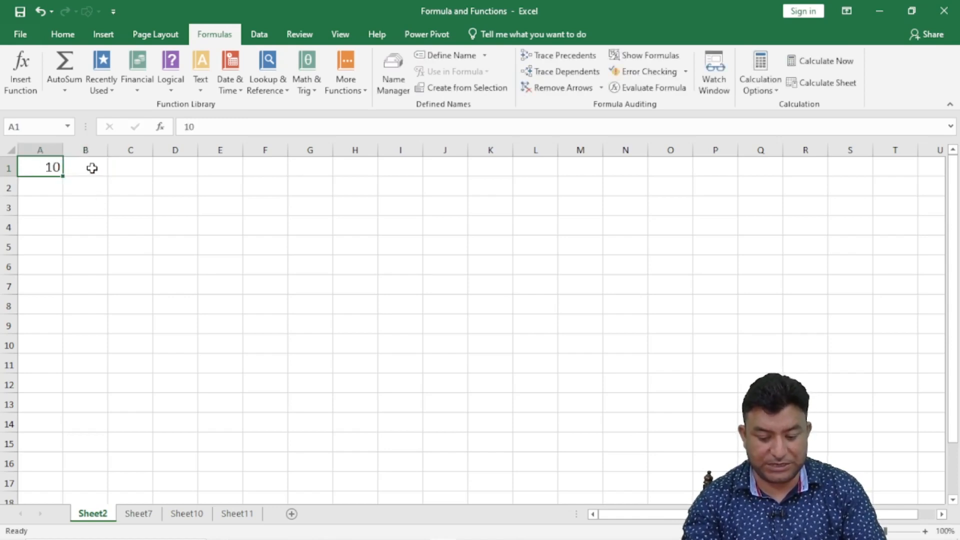
key("BackSpace")
Enter 10, 20 and 30 across cells B1 to D1 as the column headings.
left_click(93, 168)
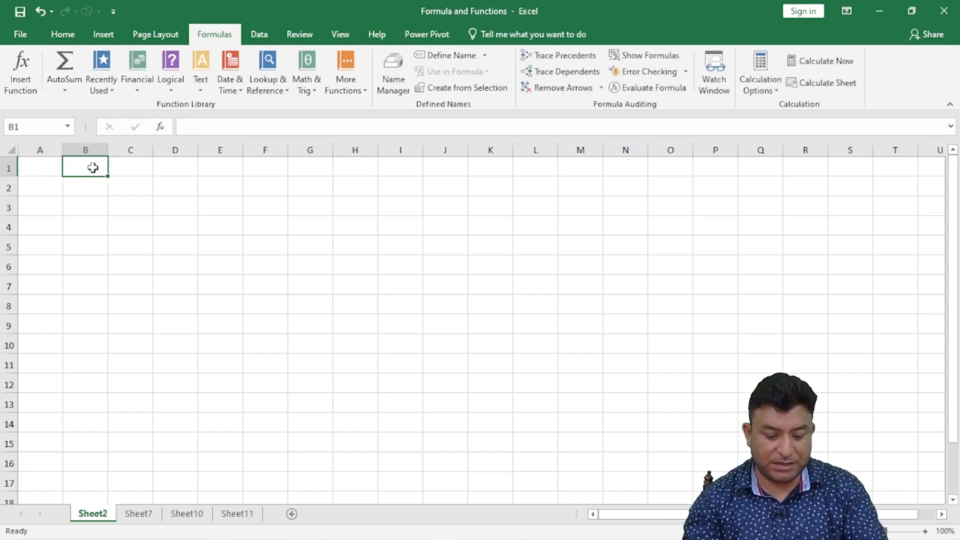
type("10")
key("Tab")
type("20")
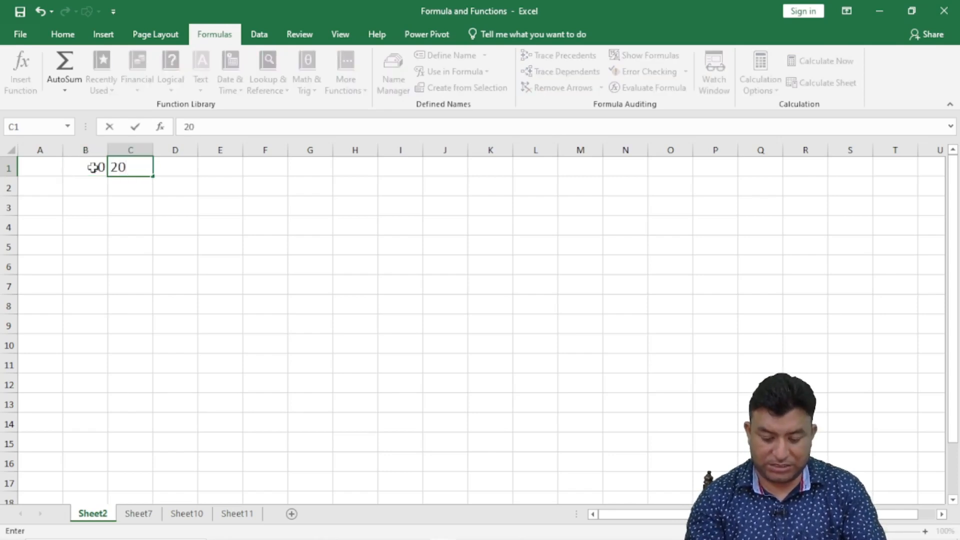
key("Tab")
type("30")
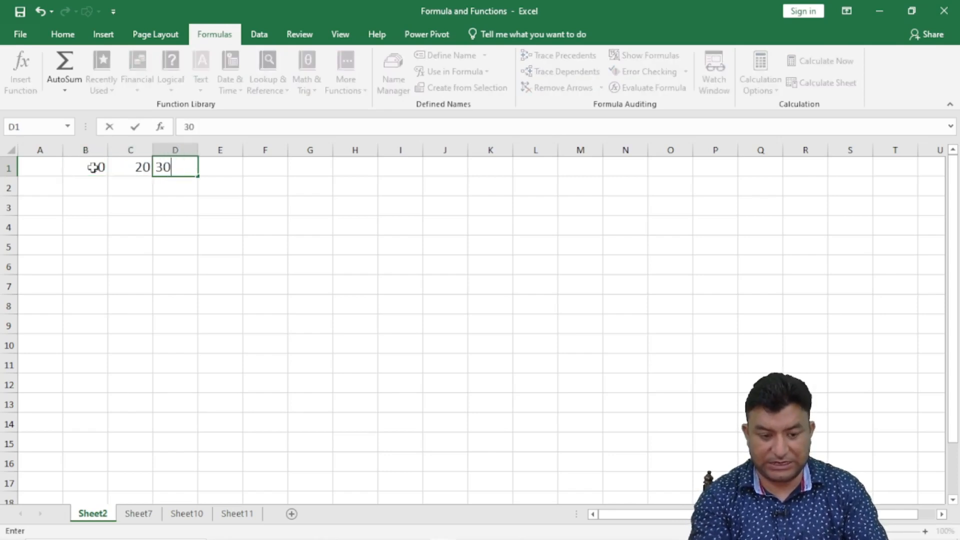
Enter 5, 4 and 3 down cells A2 to A4 as the row headings.
left_click(48, 183)
type("5")
left_click(41, 203)
type("4")
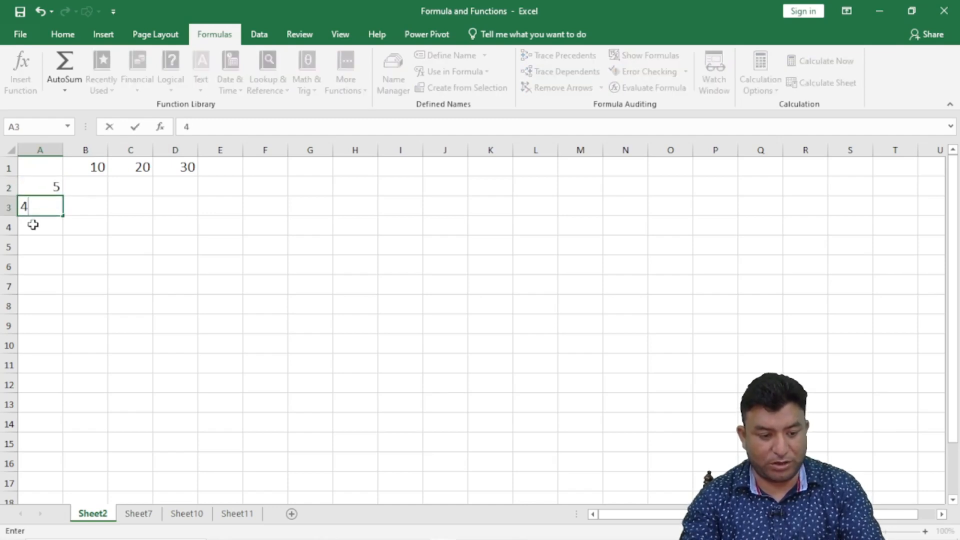
left_click(35, 224)
type("3")
left_click(180, 270)
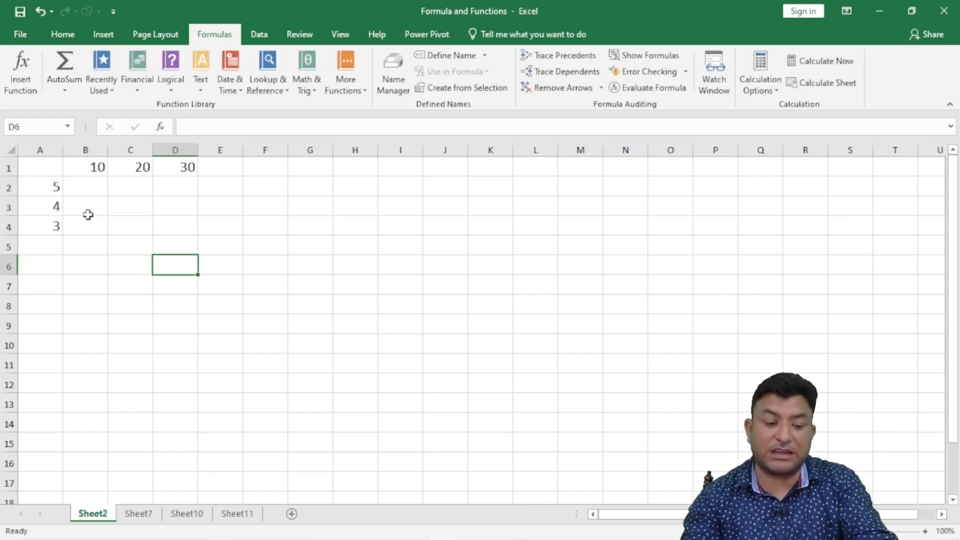
Trace the multiplication pairs for row 2, matching A2 with each of B1, C1 and D1.
left_click(52, 186)
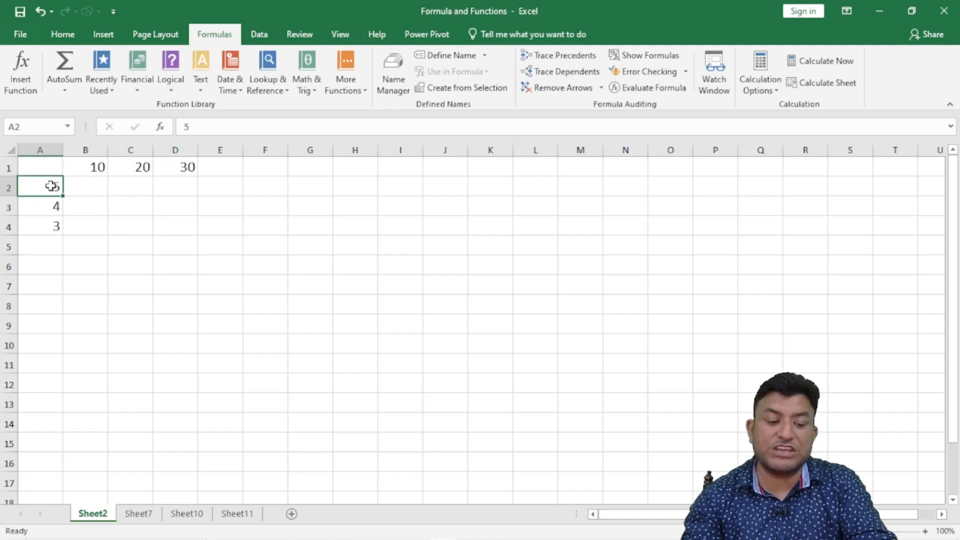
left_click(97, 166)
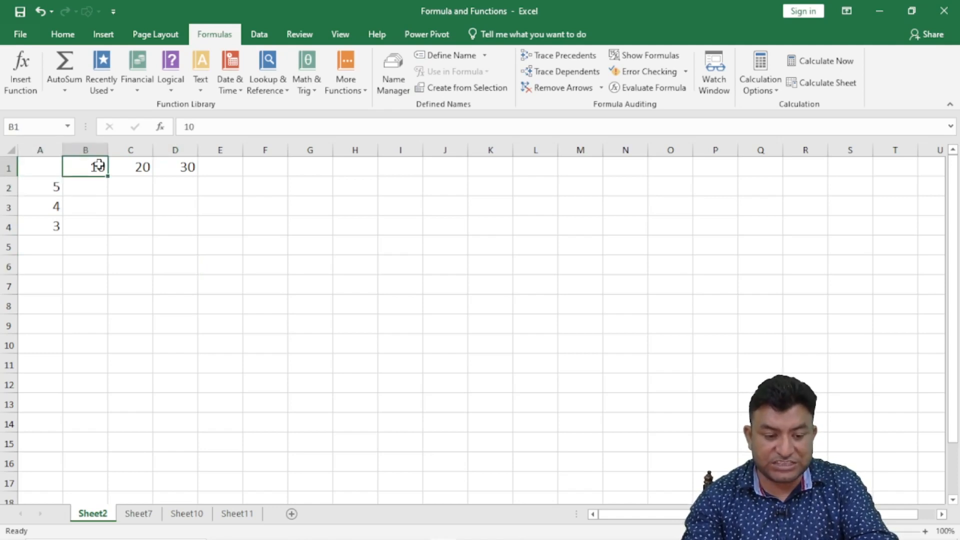
left_click(41, 188)
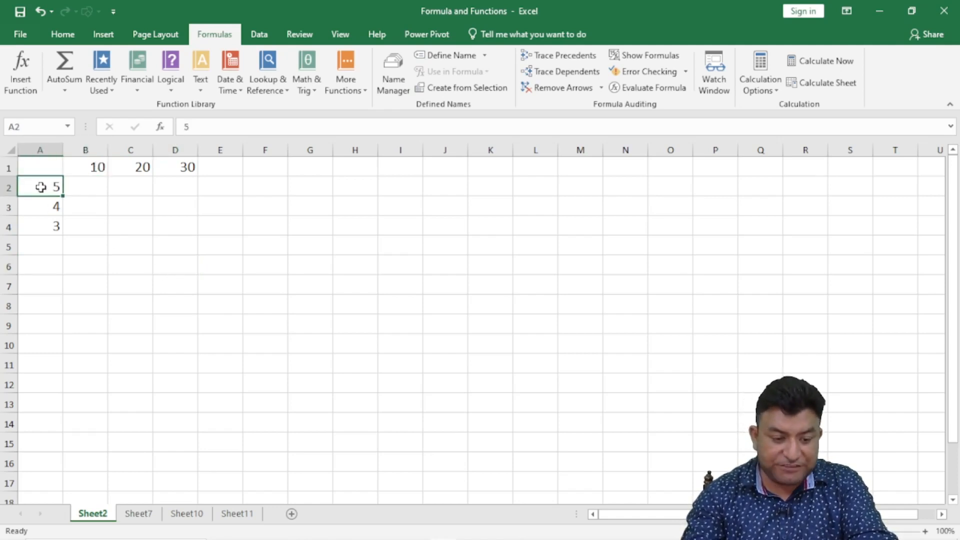
left_click(133, 165)
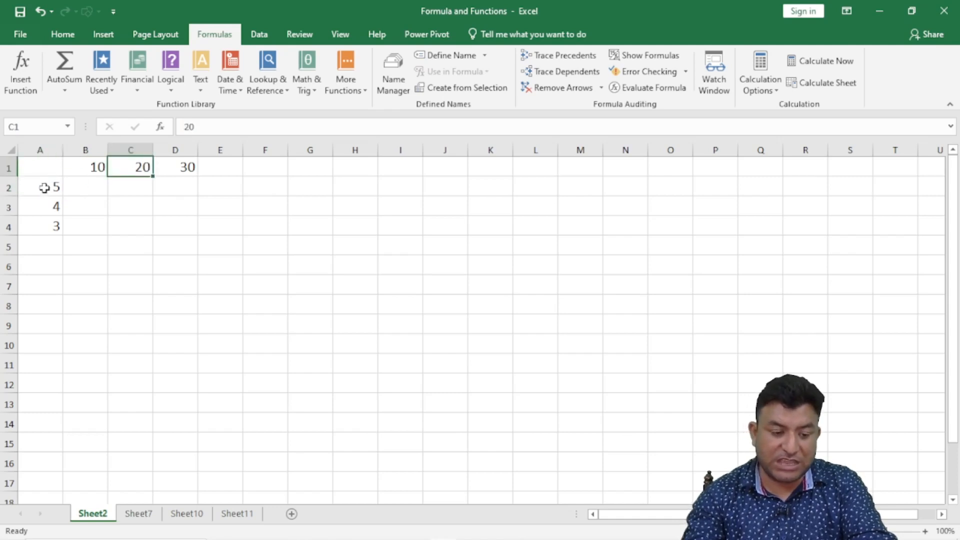
left_click(50, 187)
left_click(182, 165)
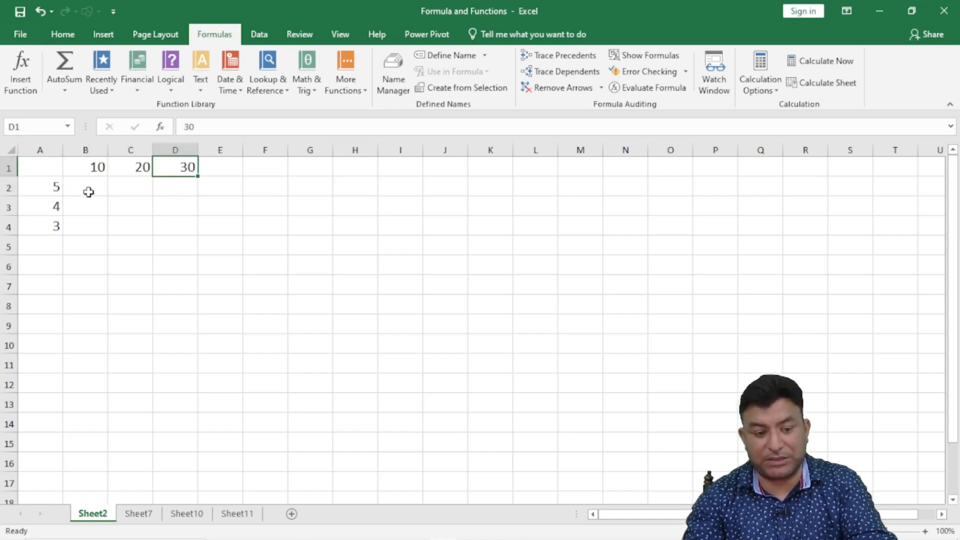
Trace the multiplication pairs for row 3, matching A3 with each of B1, C1 and D1.
left_click(47, 209)
left_click(98, 168)
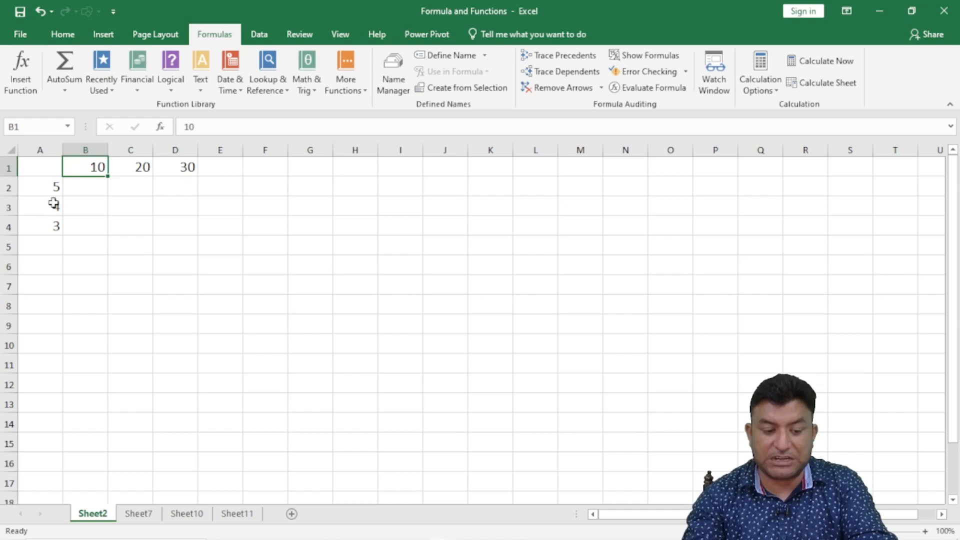
left_click(39, 210)
left_click(142, 166)
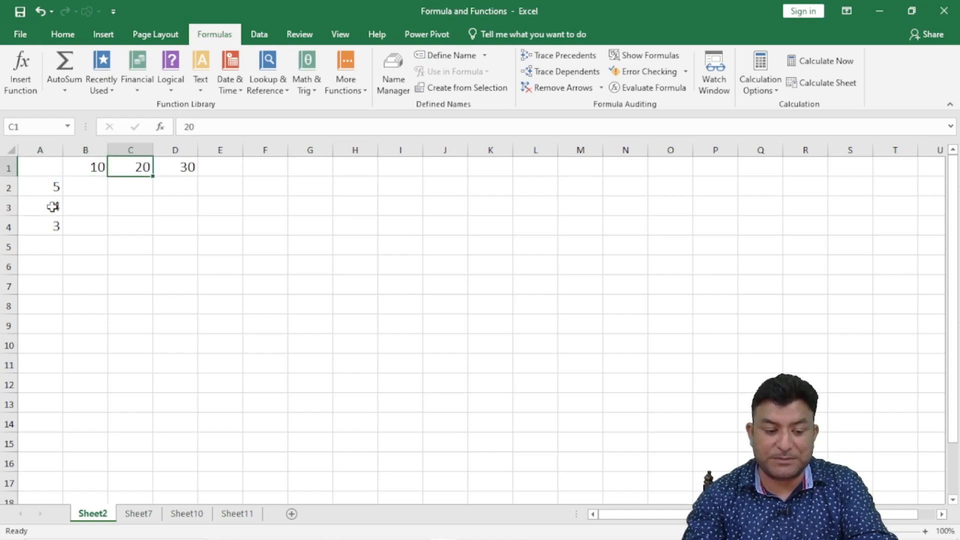
left_click(48, 208)
left_click(189, 166)
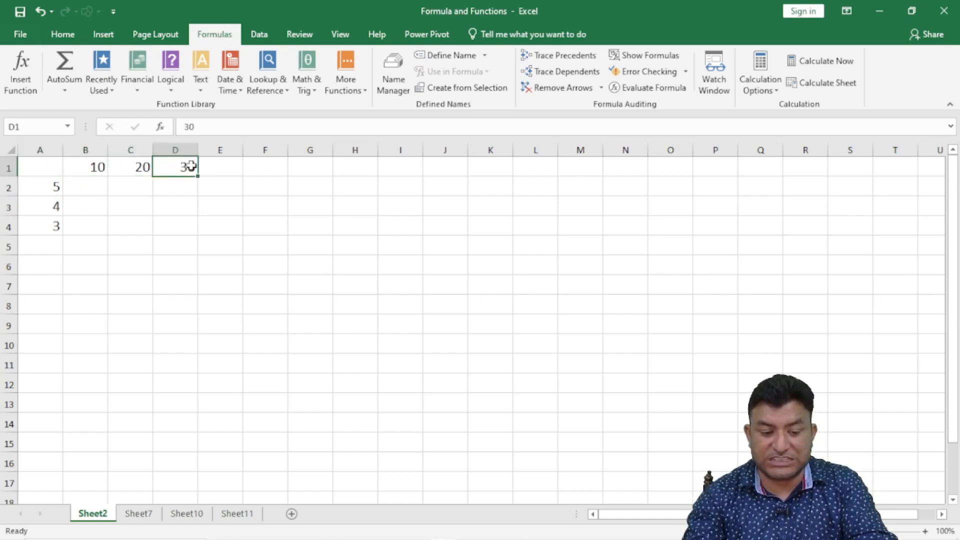
left_click(174, 212)
left_click(55, 208)
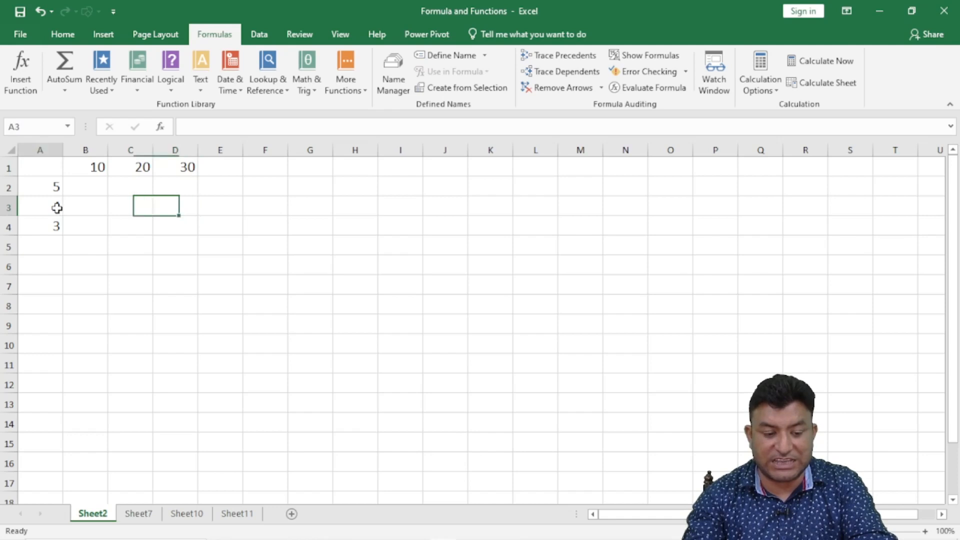
left_click(181, 168)
left_click(182, 208)
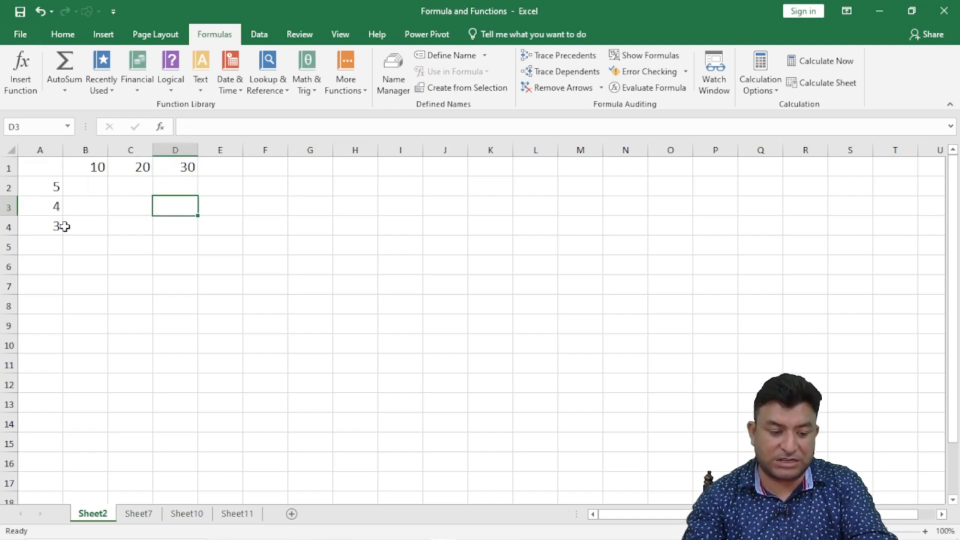
Trace the multiplication pairs for row 4, matching A4 with B1, C1 and D1 and locating each result cell.
left_click(46, 228)
left_click(95, 169)
left_click(82, 223)
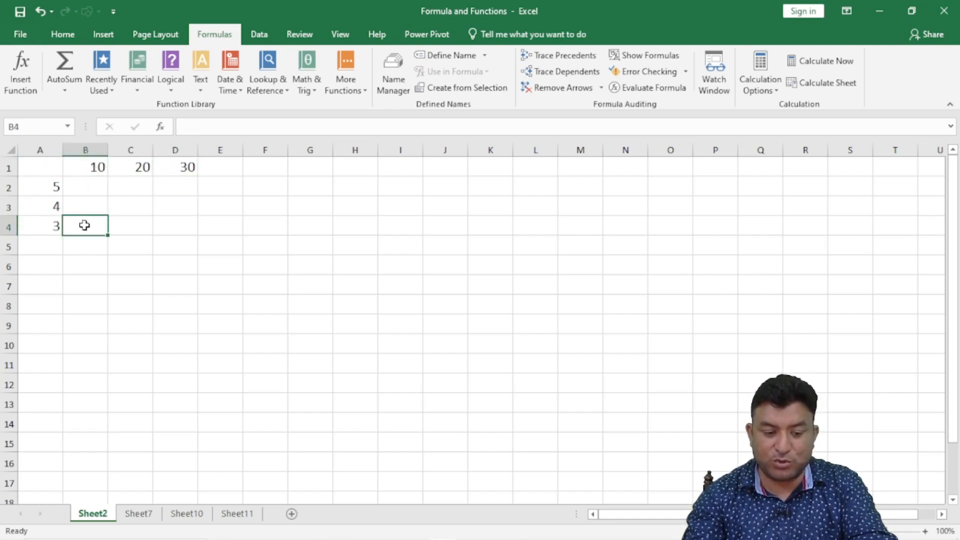
left_click(41, 227)
left_click(141, 166)
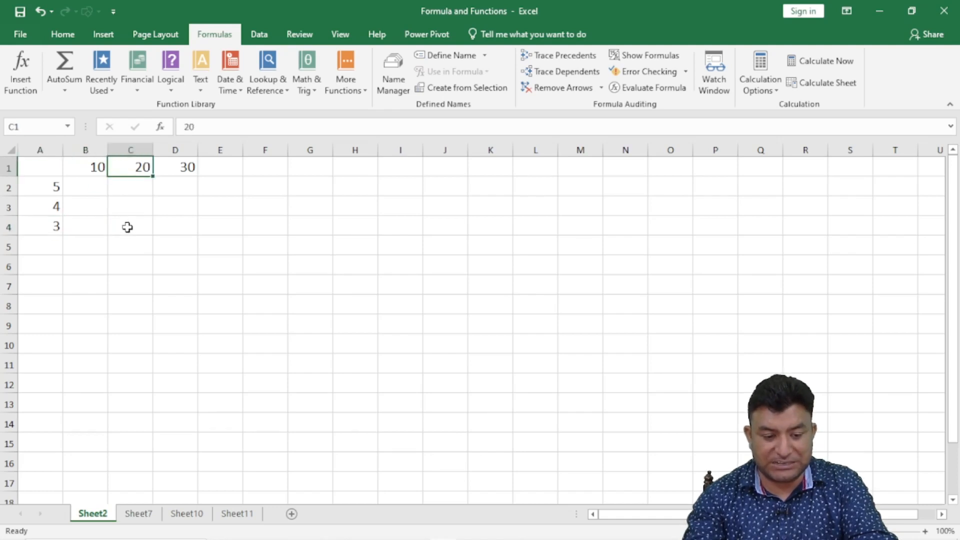
left_click(127, 227)
left_click(51, 226)
left_click(191, 167)
left_click(174, 226)
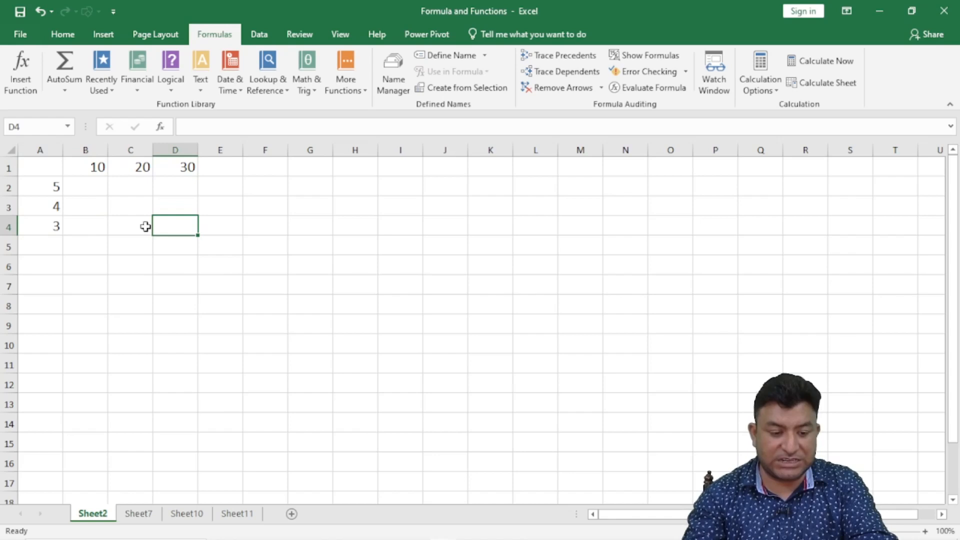
Write the expression A2*B1 as plain text in cell B2, without an equals sign.
left_click(81, 189)
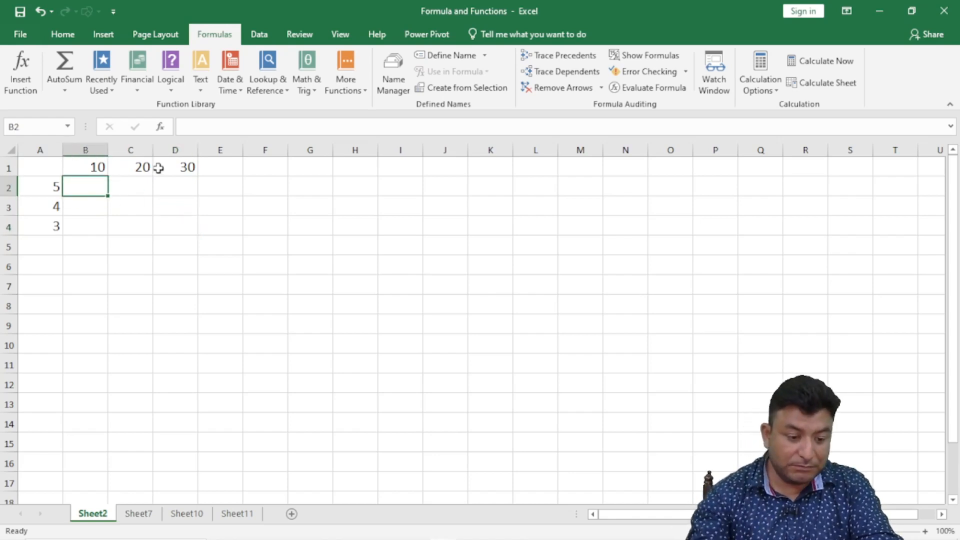
left_click(29, 189)
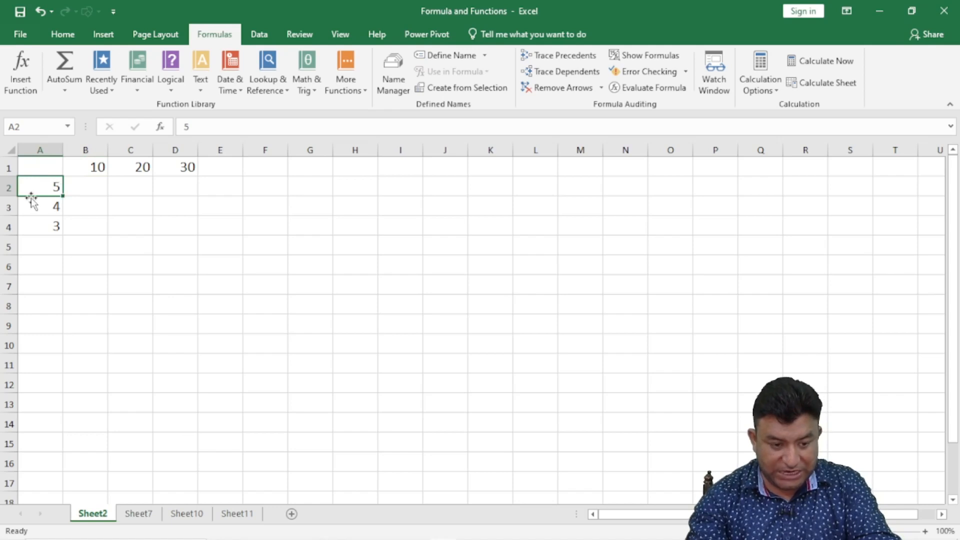
left_click(82, 186)
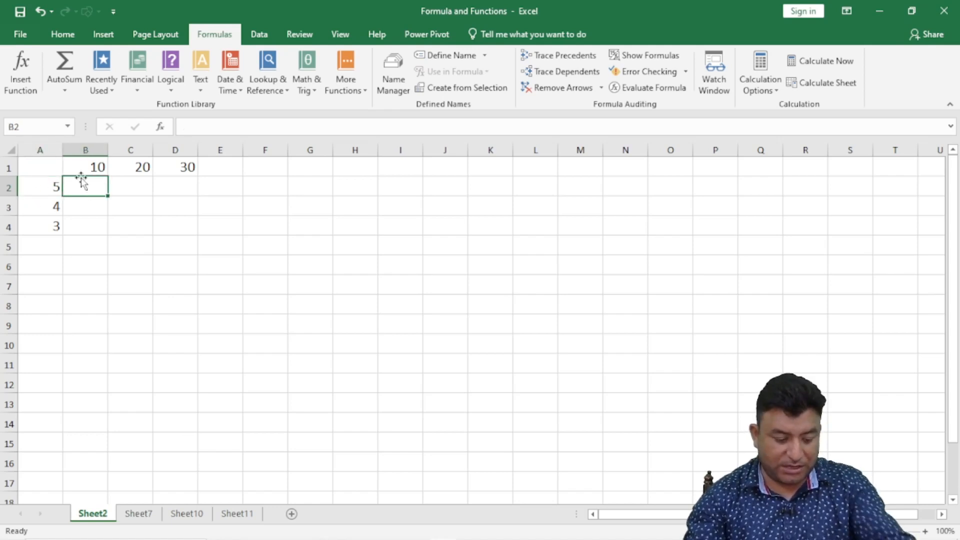
type("A2*")
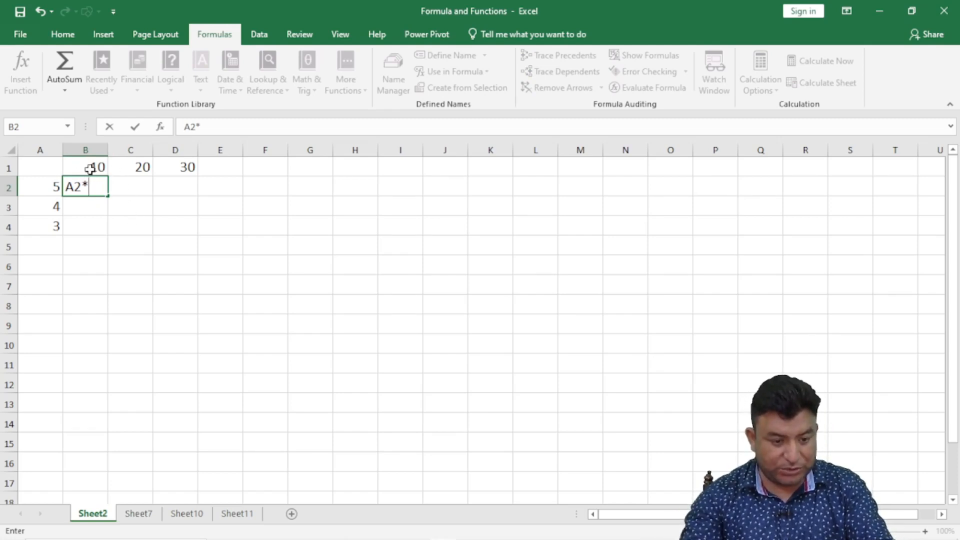
left_click(93, 168)
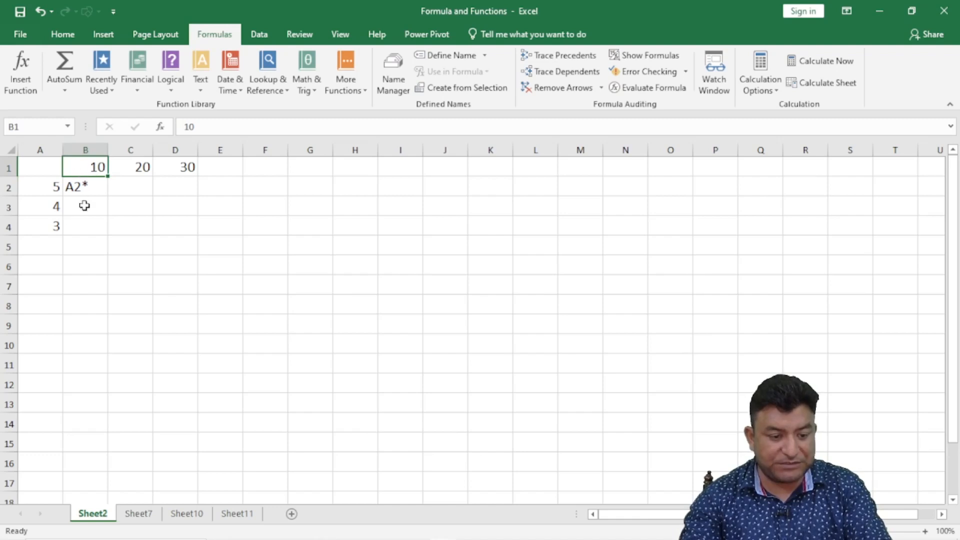
left_click(44, 186)
left_click(86, 187)
double_click(98, 187)
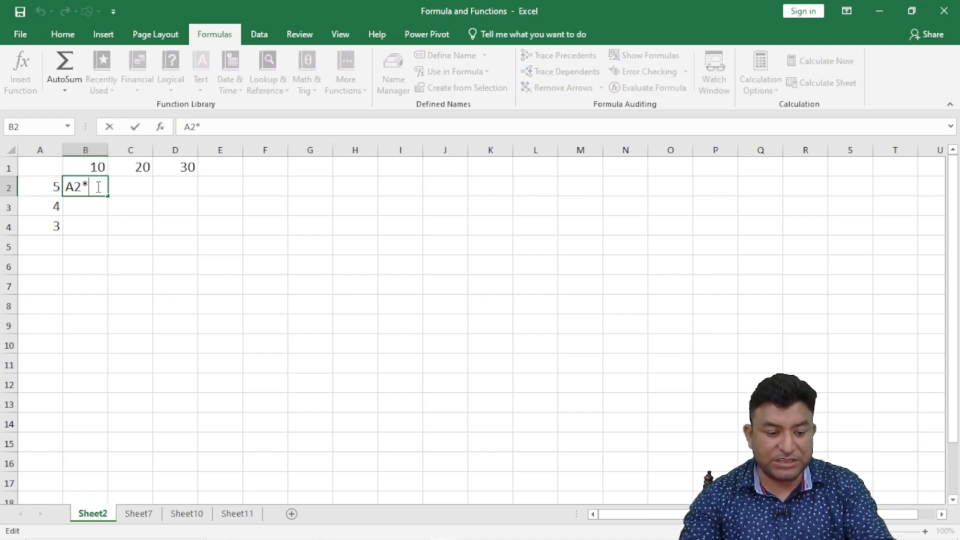
type("B1")
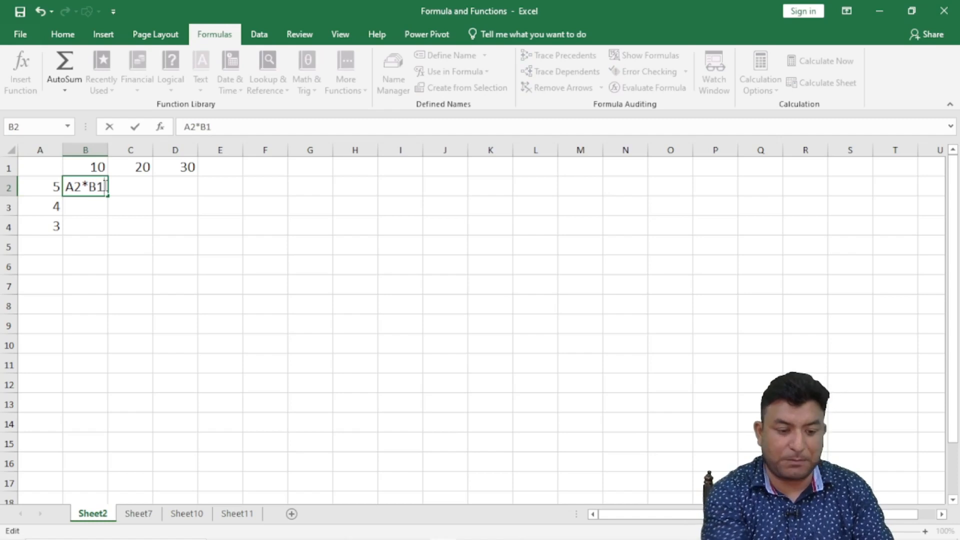
left_click(146, 228)
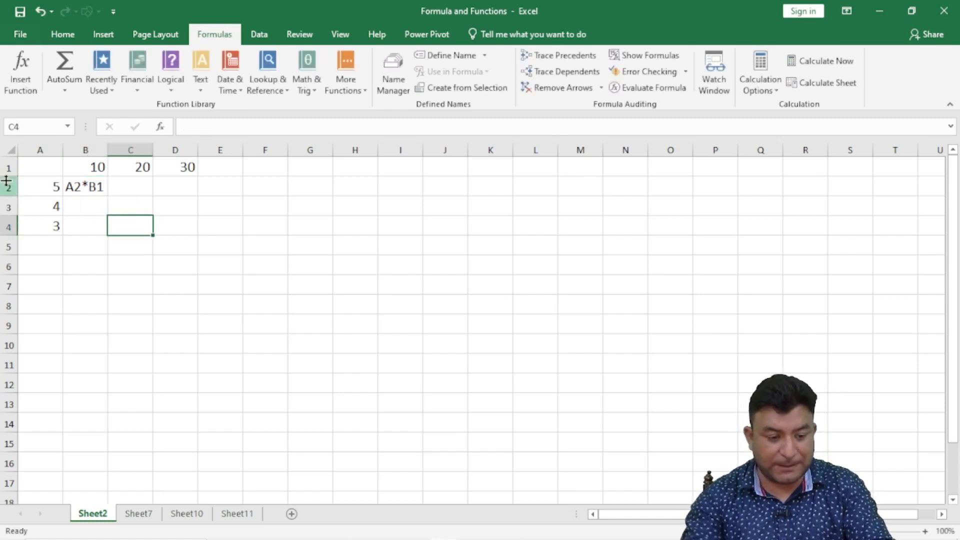
Check the row and column headings for C2 and write A2*C1 there as plain text.
left_click(86, 186)
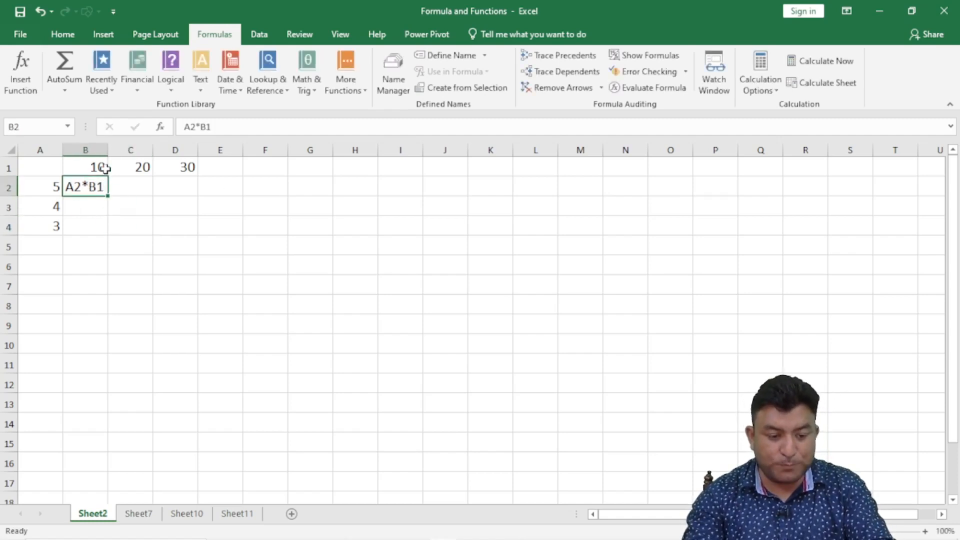
left_click(131, 189)
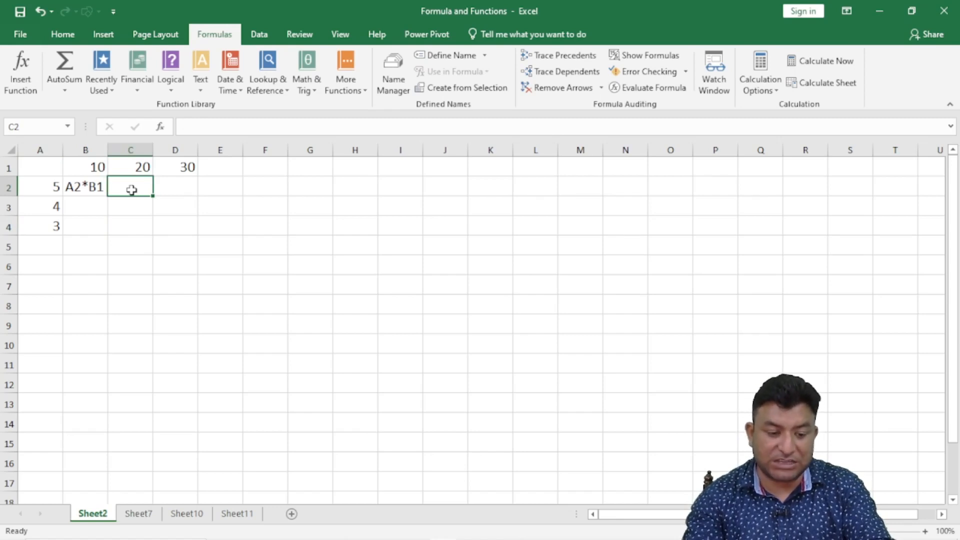
left_click(49, 187)
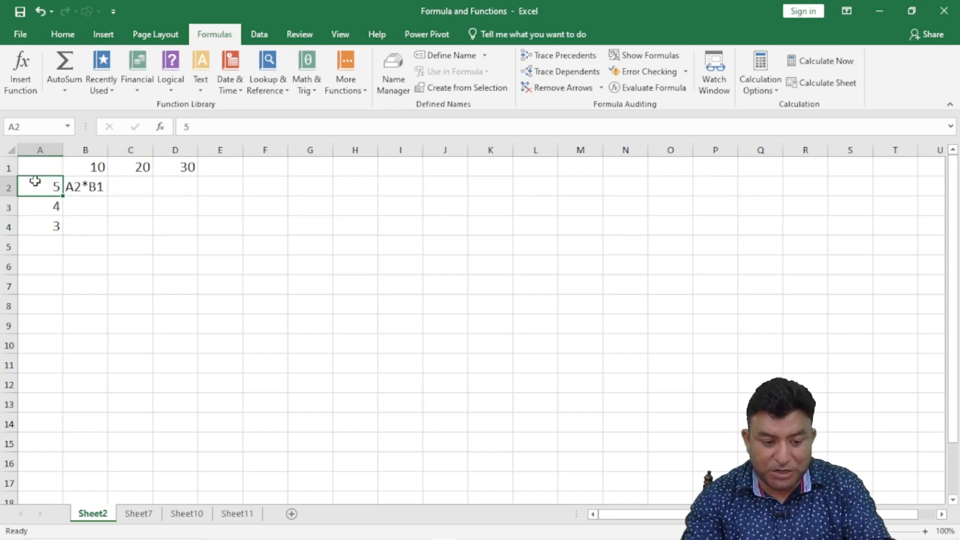
left_click(134, 189)
left_click(137, 167)
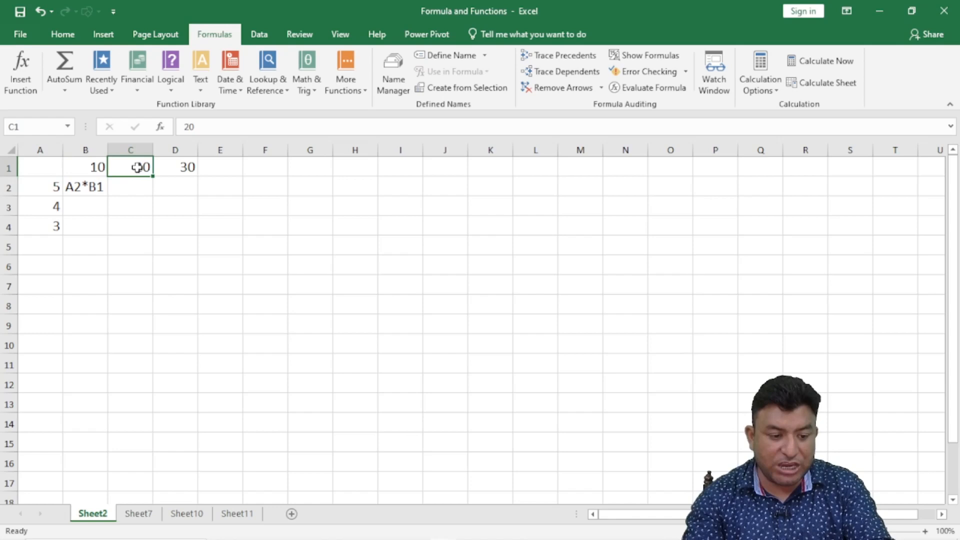
left_click(129, 181)
type("A2")
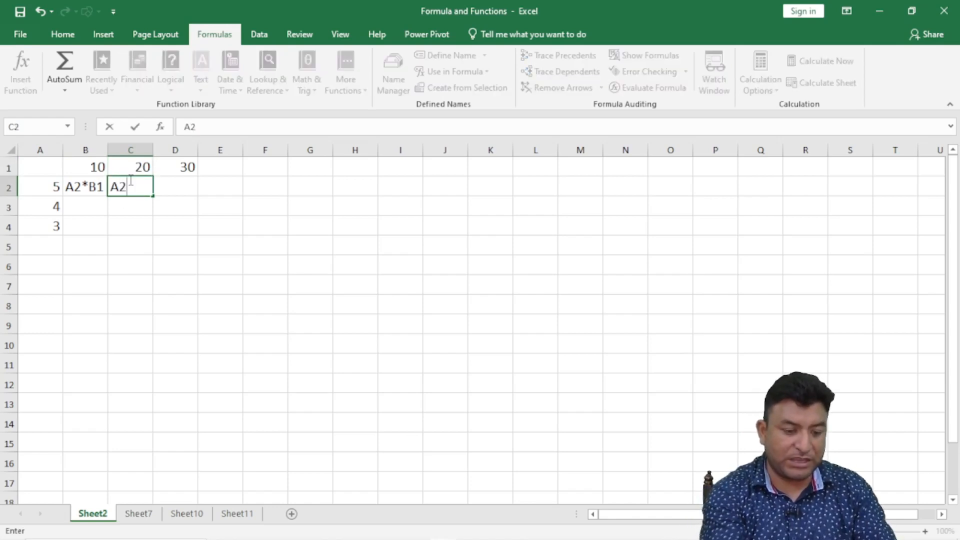
type("*C1")
left_click(214, 230)
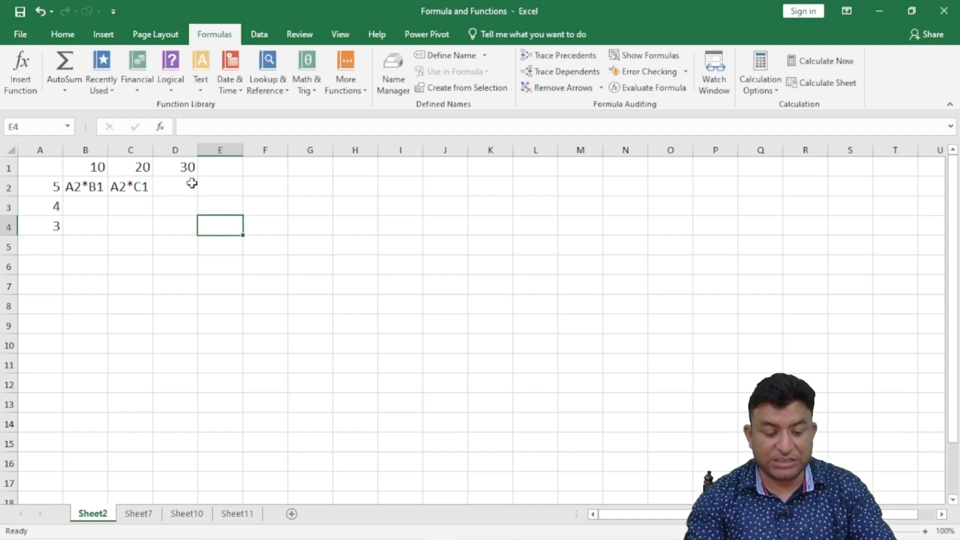
Write the expression A2*D1 as plain text in cell D2, checking its headings A2 and D1.
left_click(195, 182)
type("A2")
left_click(45, 187)
left_click(176, 188)
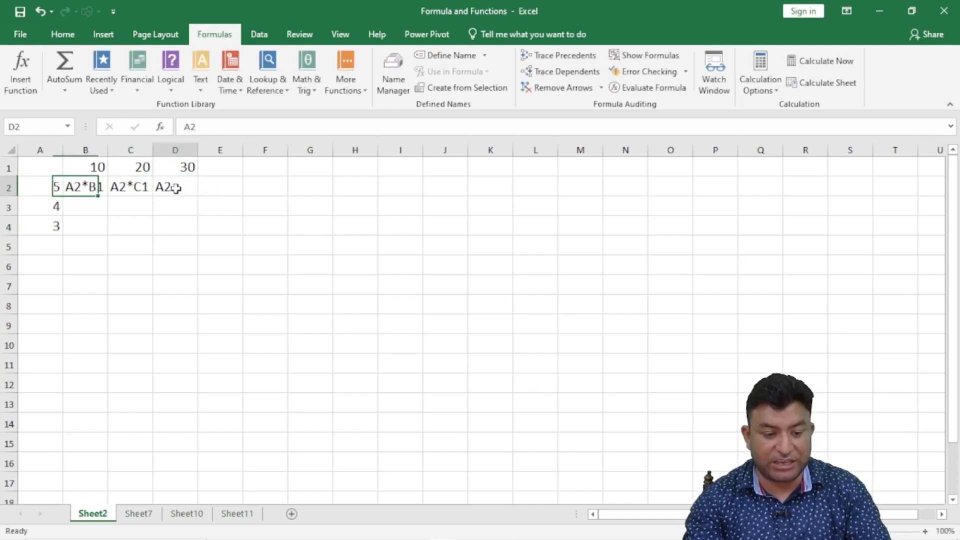
left_click(182, 170)
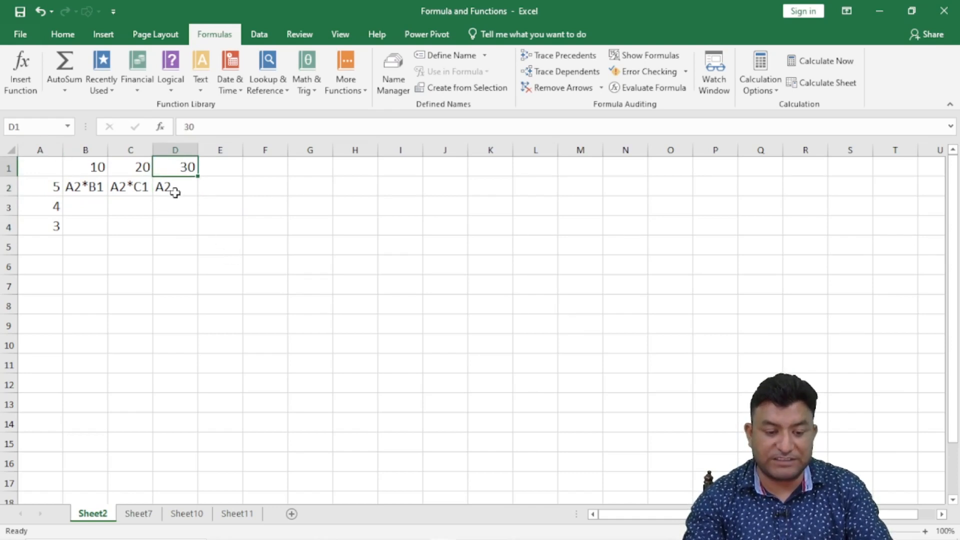
left_click(176, 186)
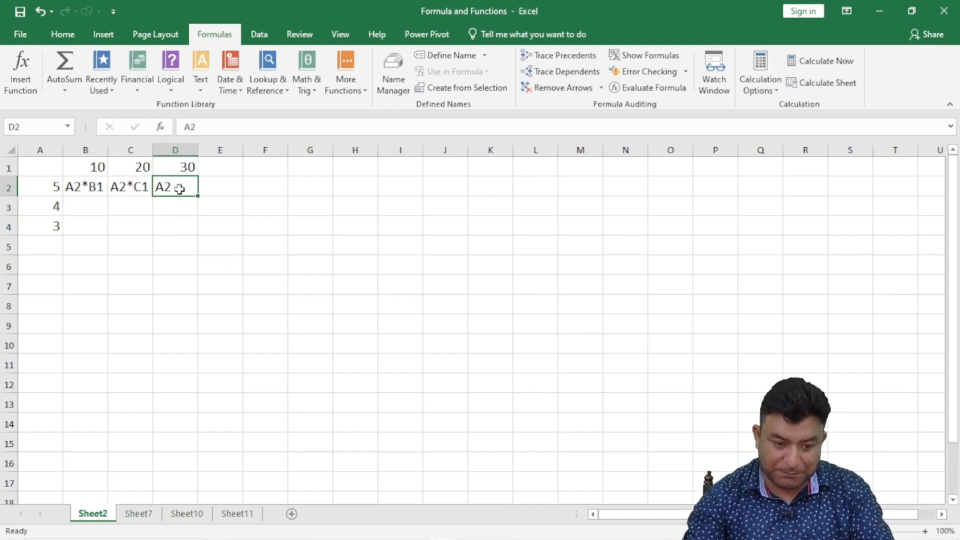
double_click(180, 189)
type("*D1")
left_click(177, 225)
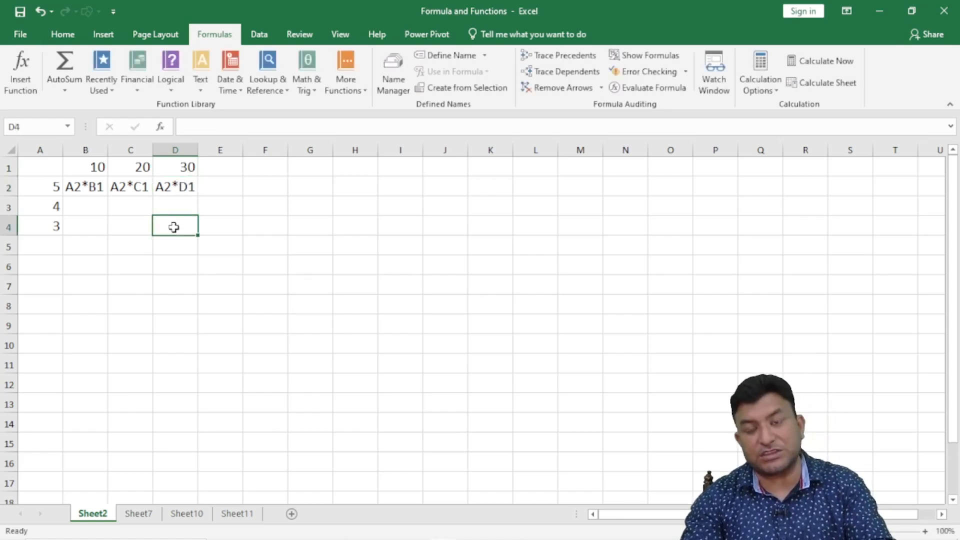
Begin working out the product expression for cell B3 by locating its row heading in A3.
left_click(87, 205)
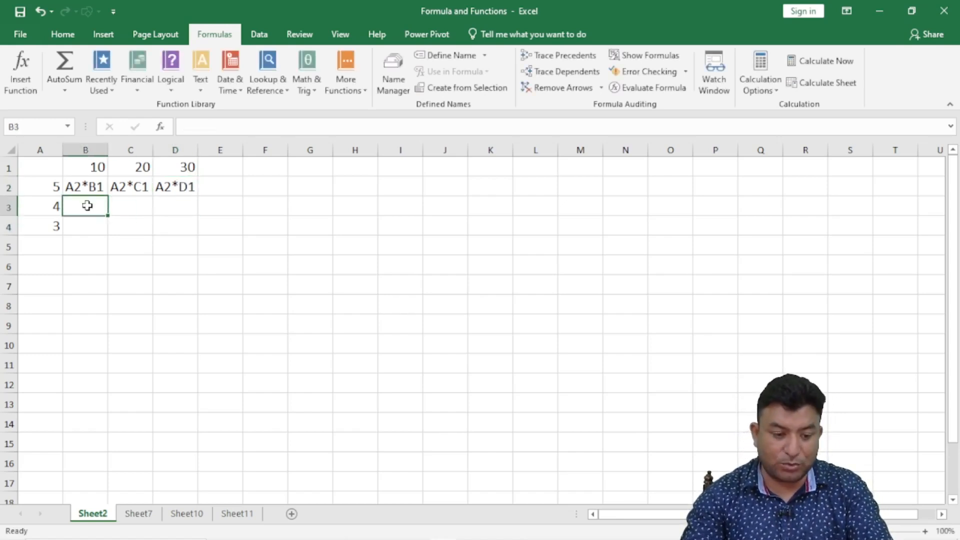
left_click(43, 207)
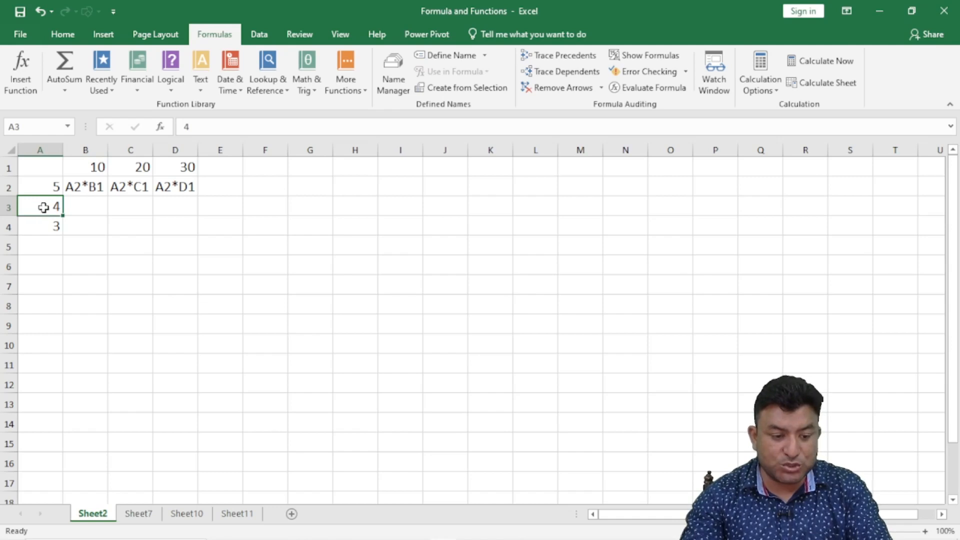
Enter the text A3*B1 in cell B3.
left_click(78, 203)
type("A3")
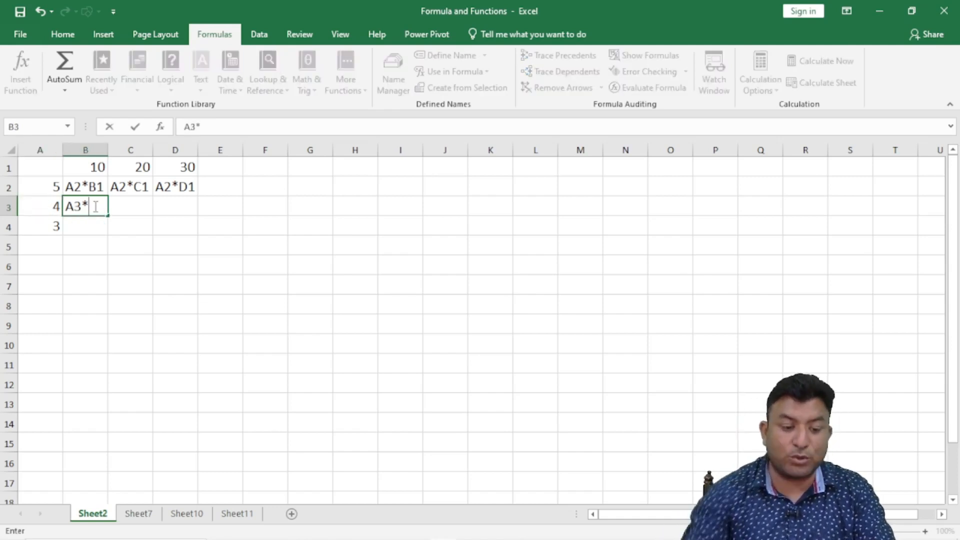
type("*")
left_click(94, 165)
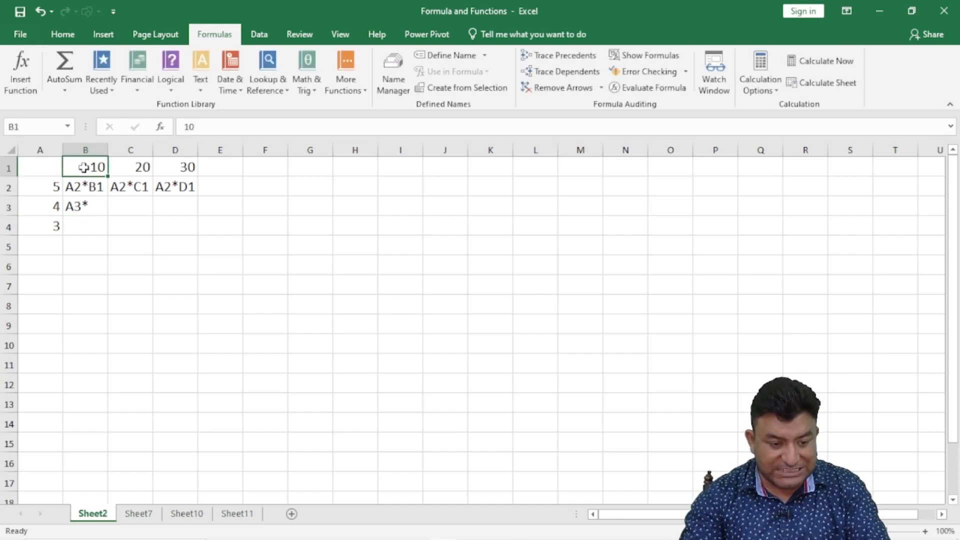
double_click(100, 204)
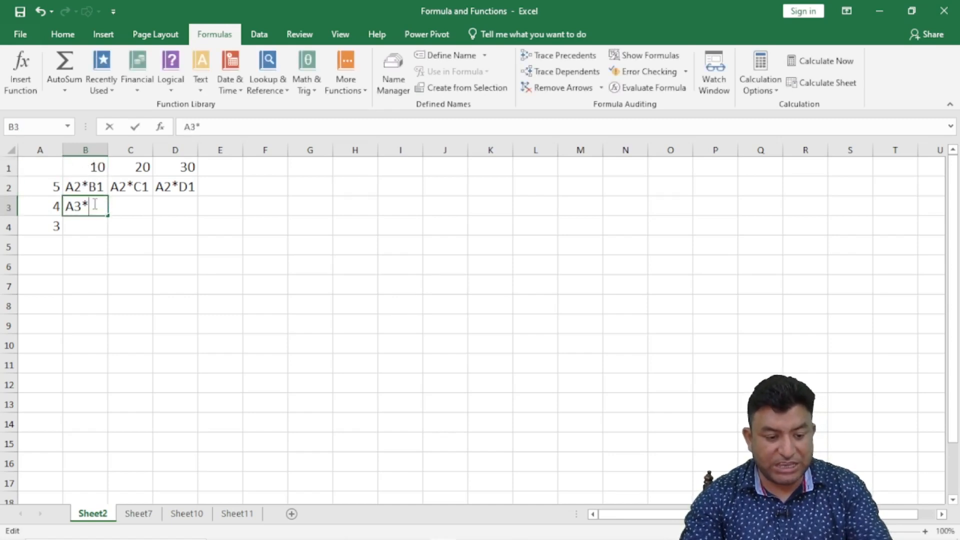
type("B1")
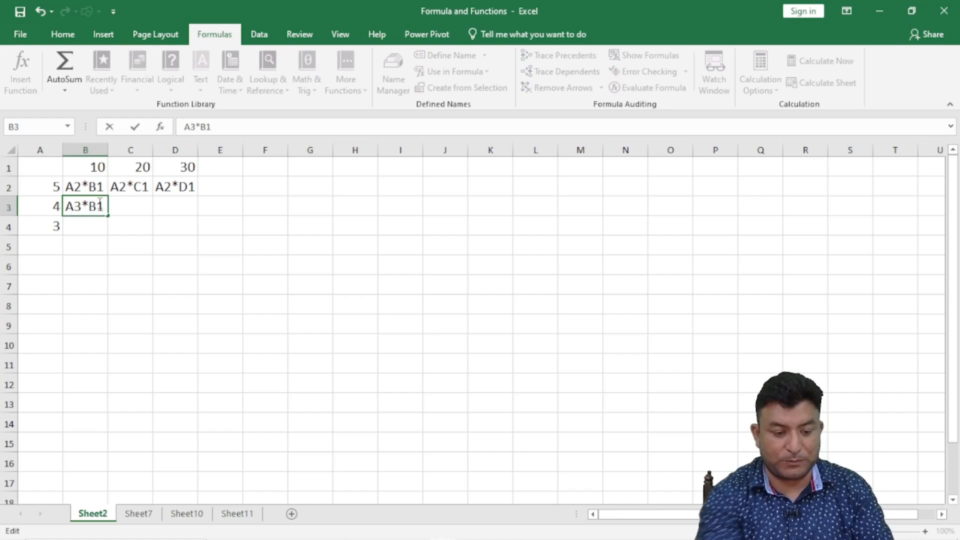
Enter the text A3*C1 in cell C3.
left_click(139, 209)
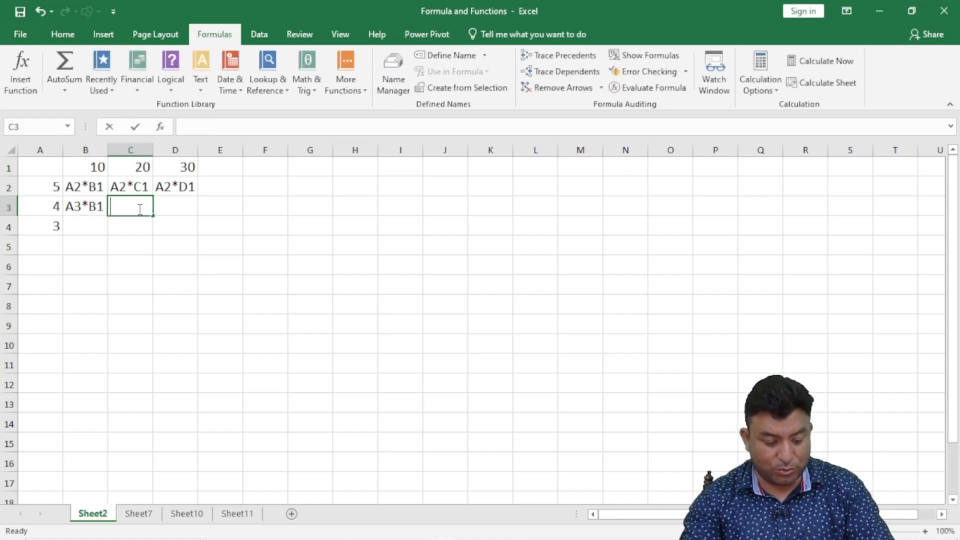
type("A#")
key("BackSpace")
type("3")
key("BackSpace")
type("3")
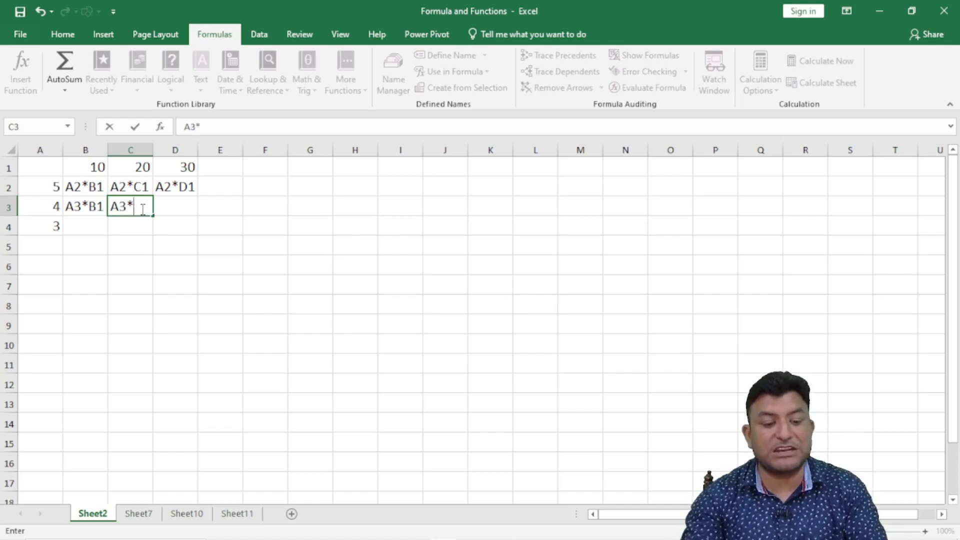
type("*C1")
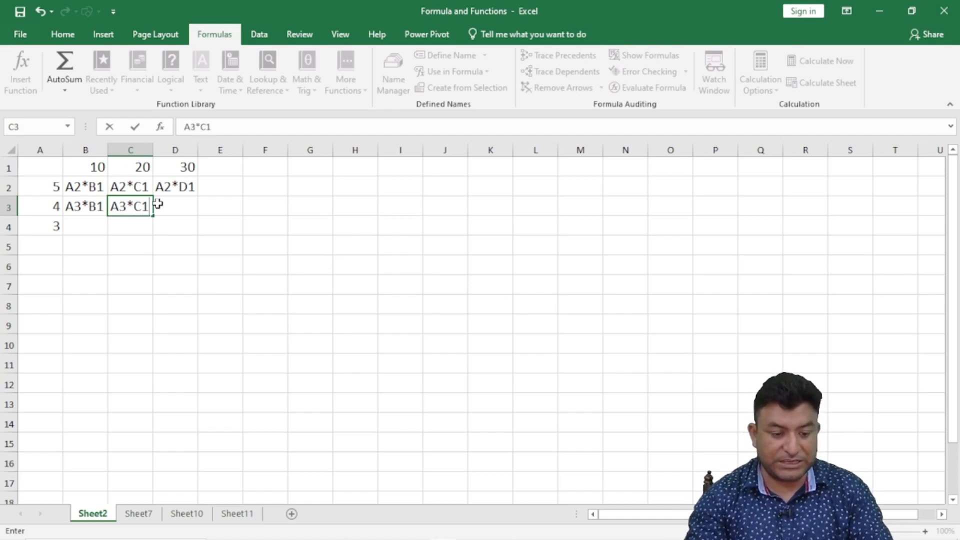
key("Return")
left_click(133, 164)
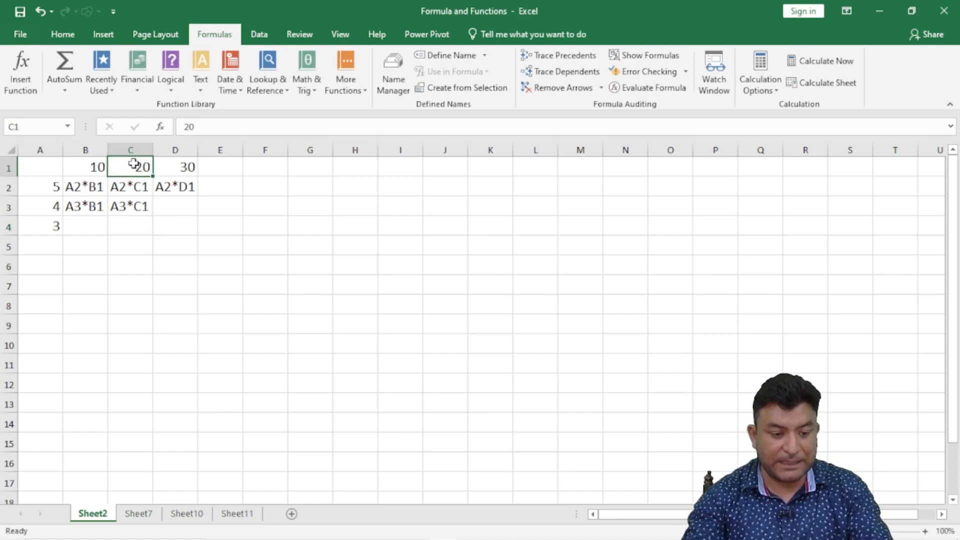
Enter the text A3*D1 in cell D3.
left_click(174, 205)
type("A3")
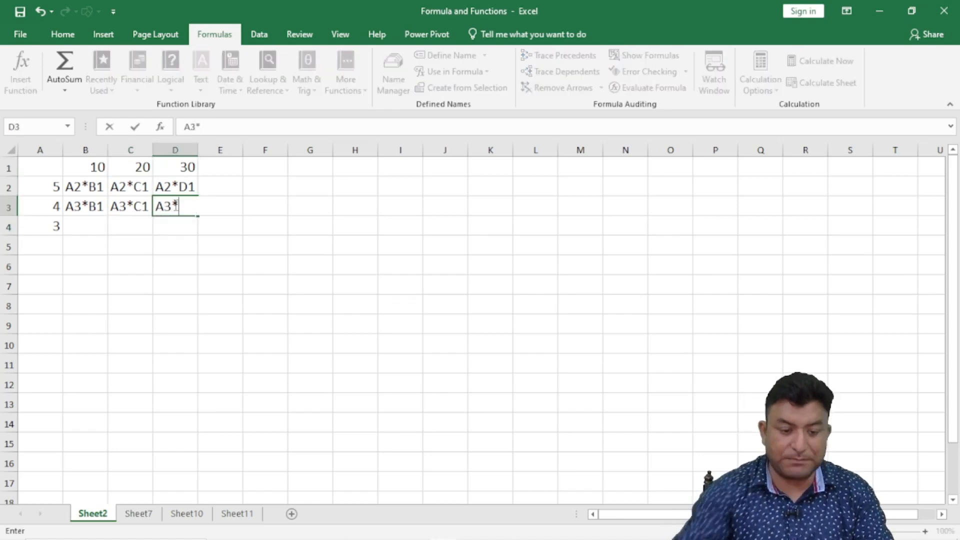
type("*D1")
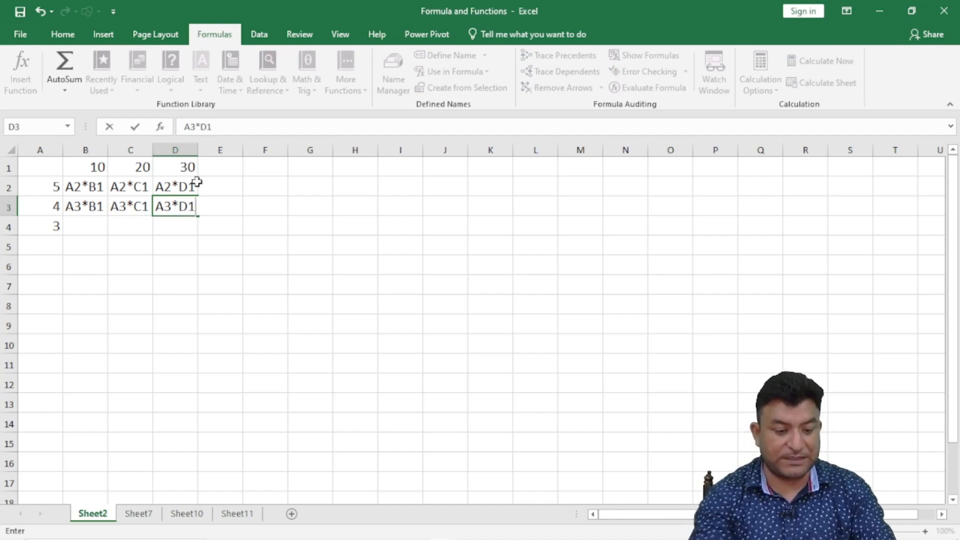
key("Return")
Enter the text A4*B1 in cell B4.
left_click(79, 222)
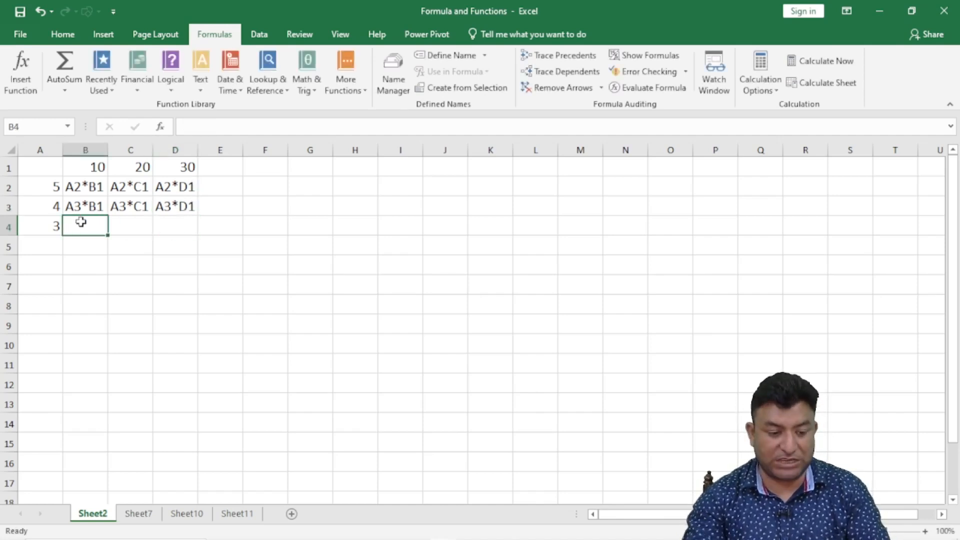
left_click(37, 225)
left_click(82, 226)
type("A")
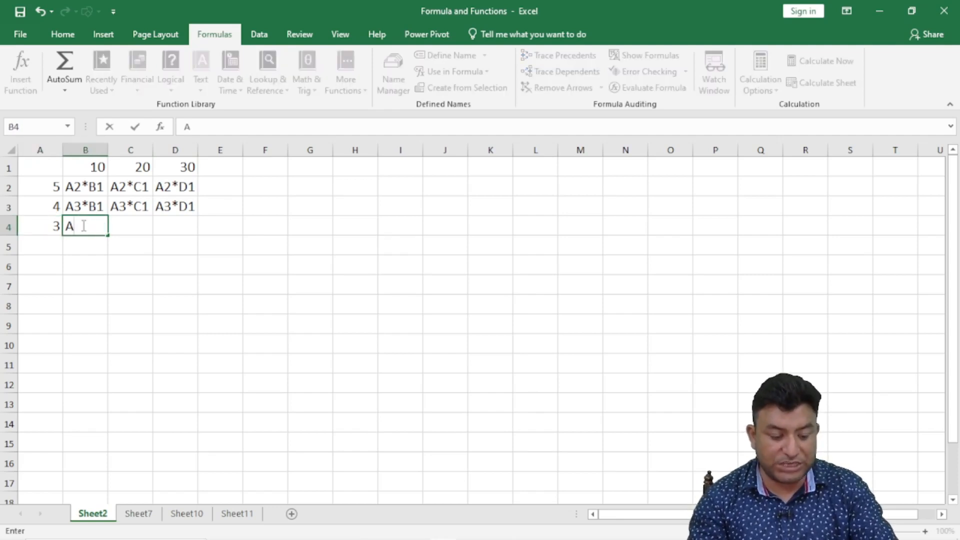
type("4*B1")
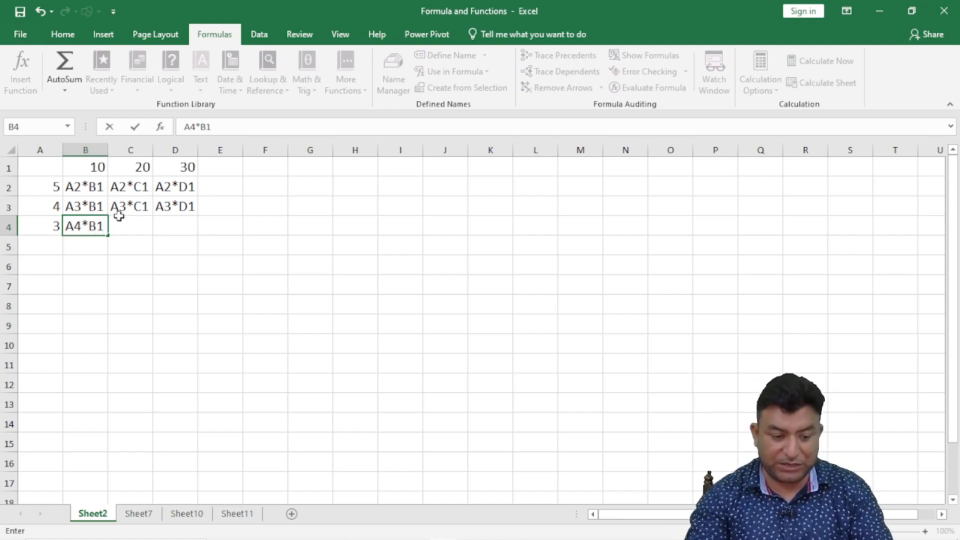
Complete row 4 with the text A4*C1 in cell C4 and A4*D1 in cell D4.
left_click(129, 225)
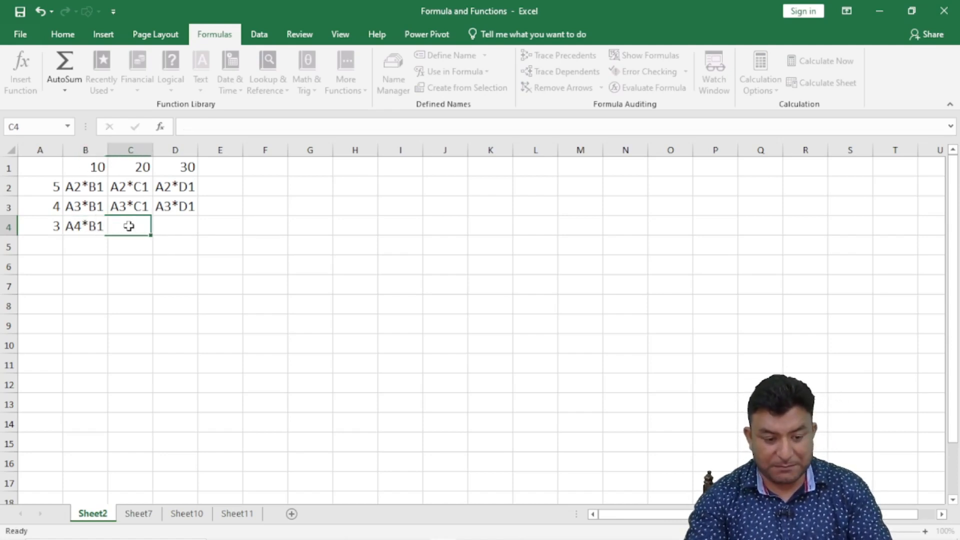
type("A4*C1")
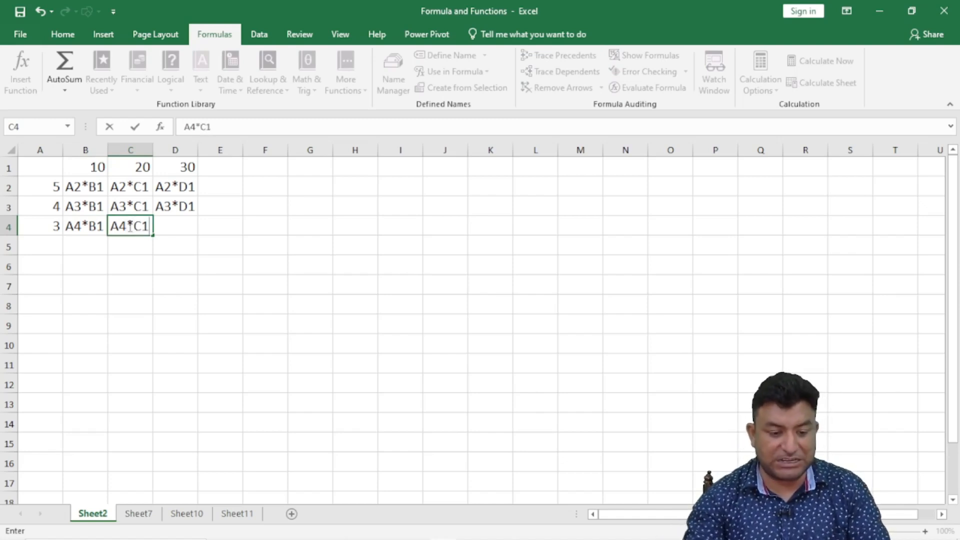
left_click(182, 224)
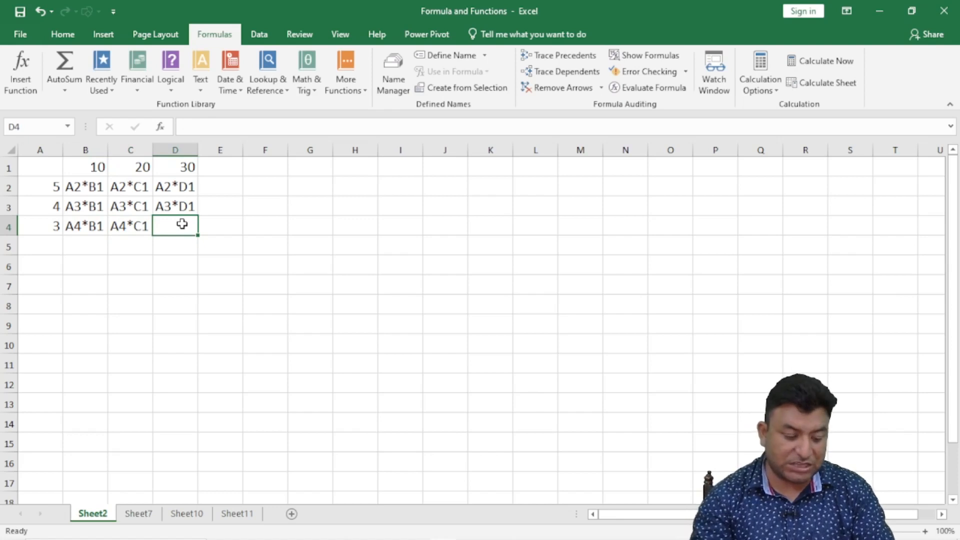
type("A4")
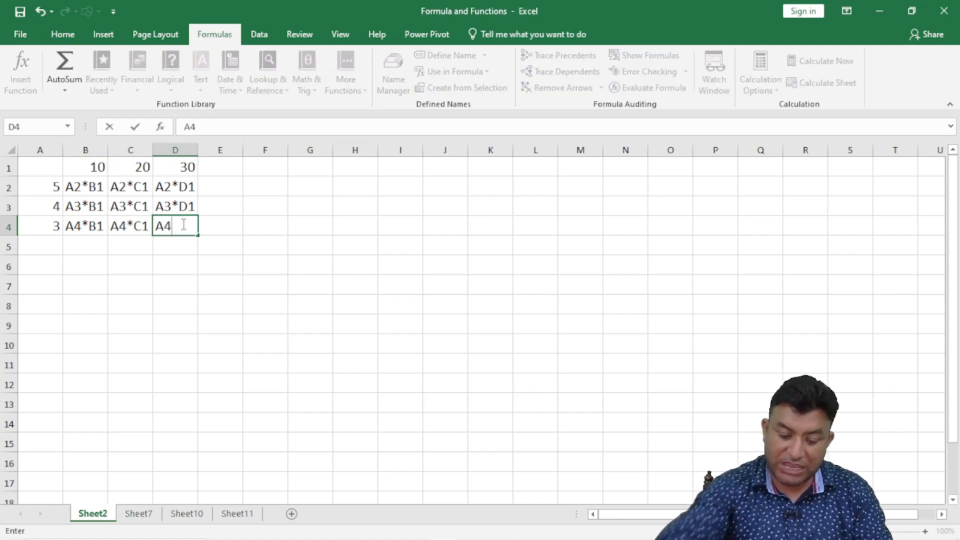
type("*D1")
key("Return")
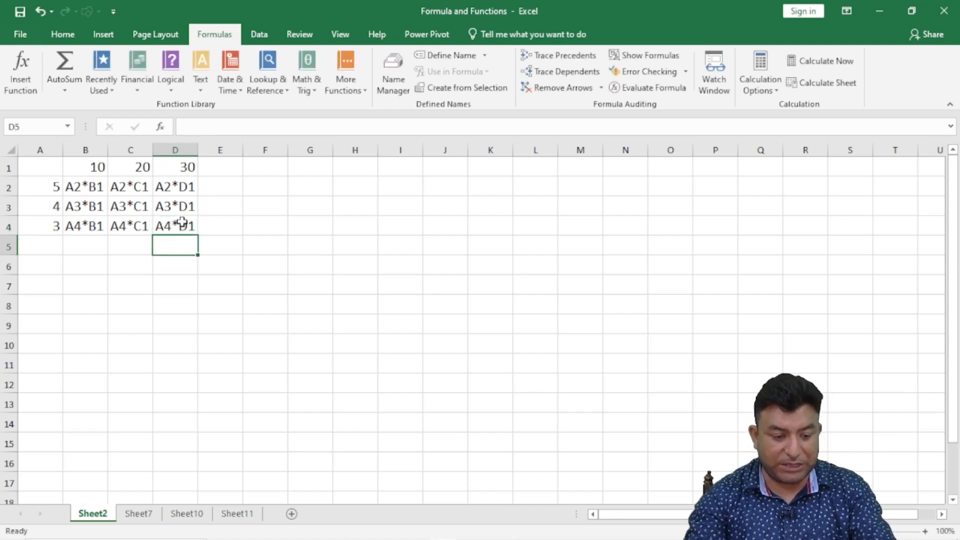
Examine how the entries in the A1:D4 table pair the column A values with the row 1 values.
left_click(34, 228)
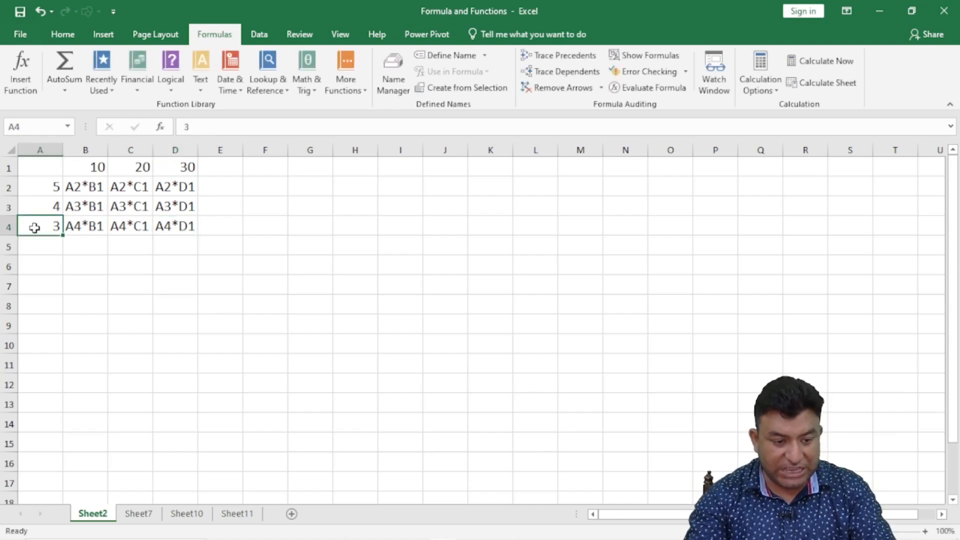
left_click(186, 185)
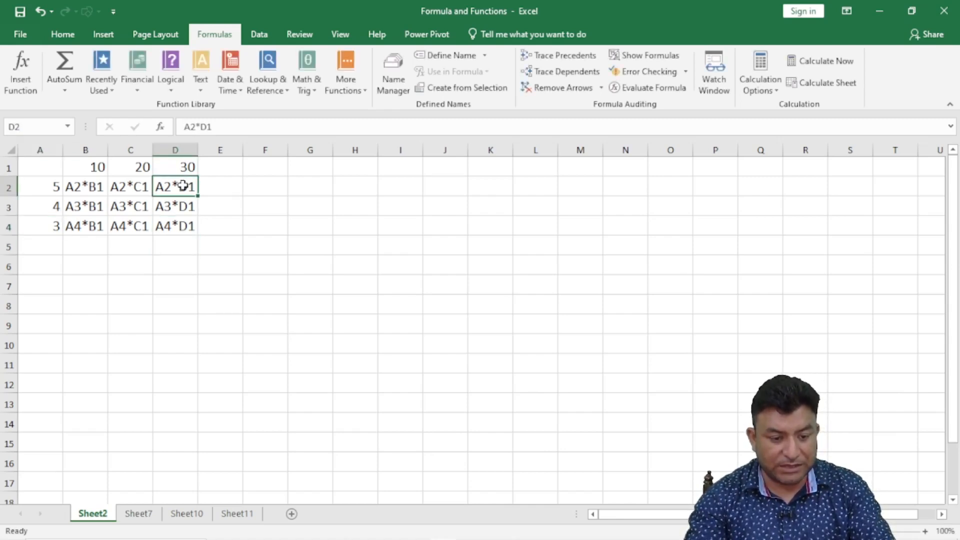
left_click(38, 229)
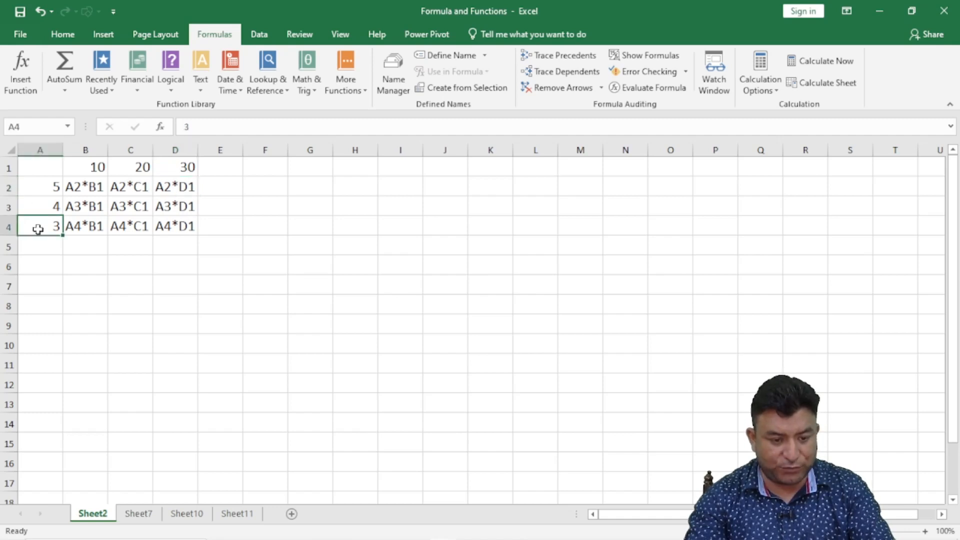
left_click(172, 185)
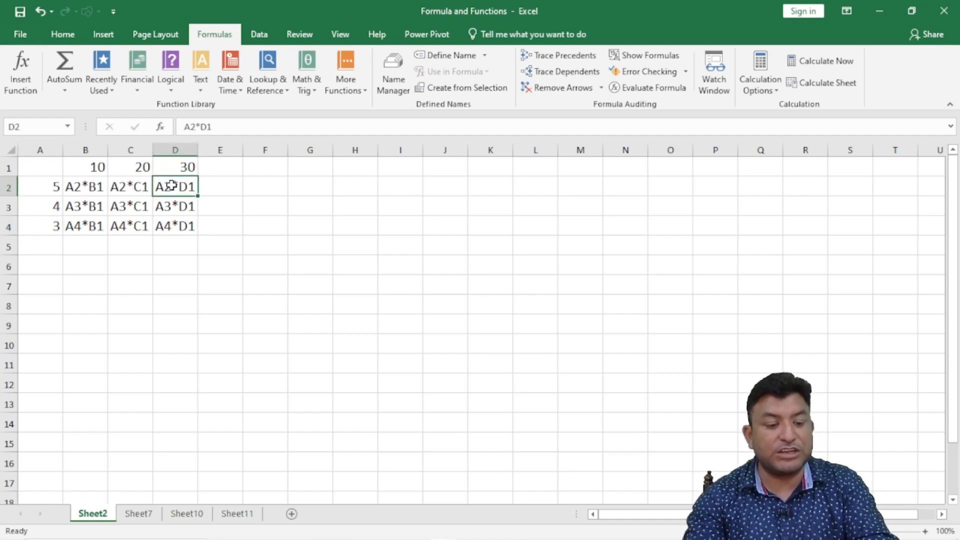
left_click(176, 165)
left_click(203, 282)
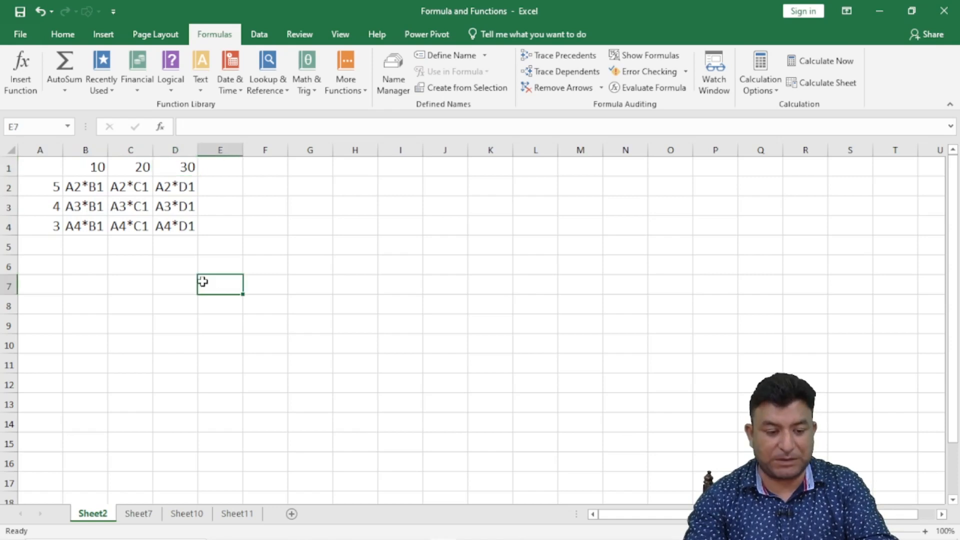
left_click_drag(47, 165, 194, 231)
left_click(133, 207)
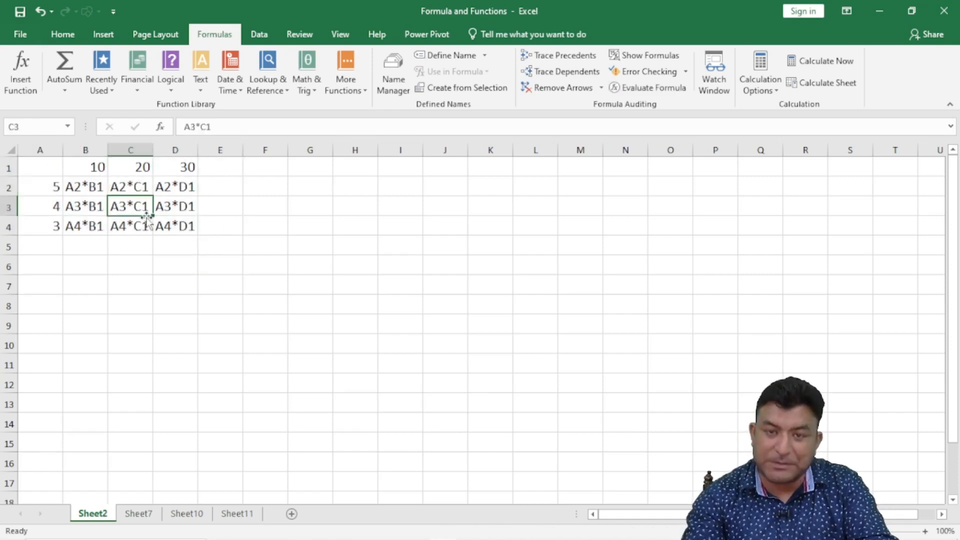
Copy the table in A1:D4 and paste it starting at cell F1.
left_click_drag(47, 165, 183, 223)
key("ctrl+c")
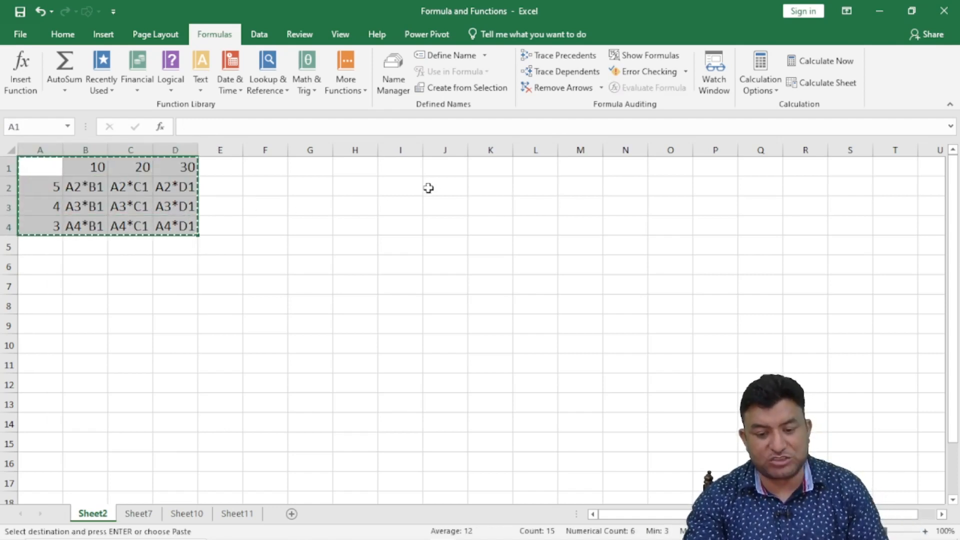
left_click(301, 166)
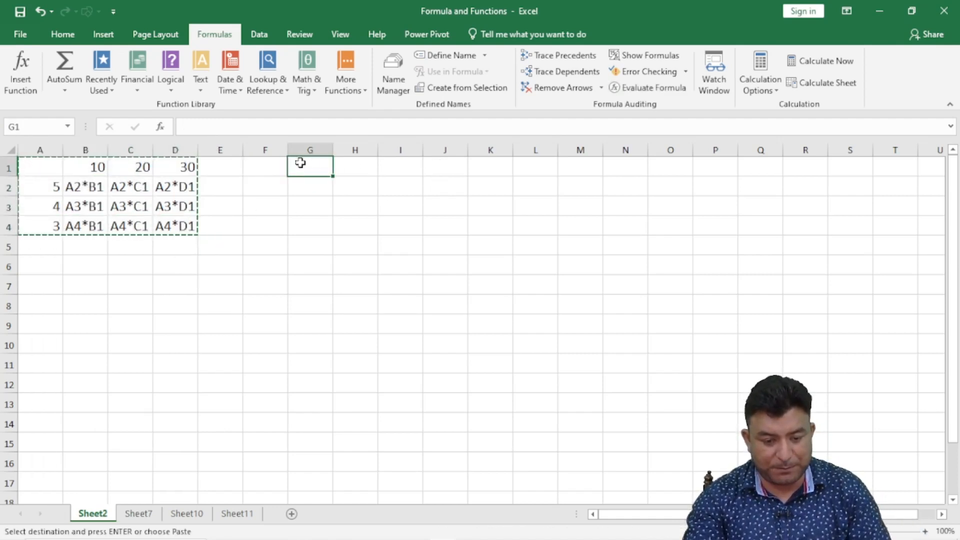
left_click(259, 165)
key("ctrl+v")
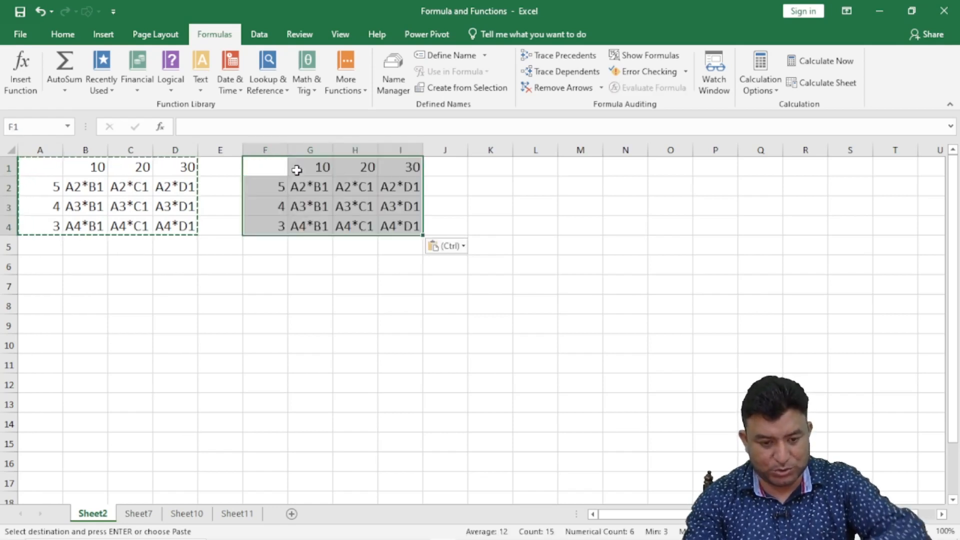
key("Escape")
left_click(277, 310)
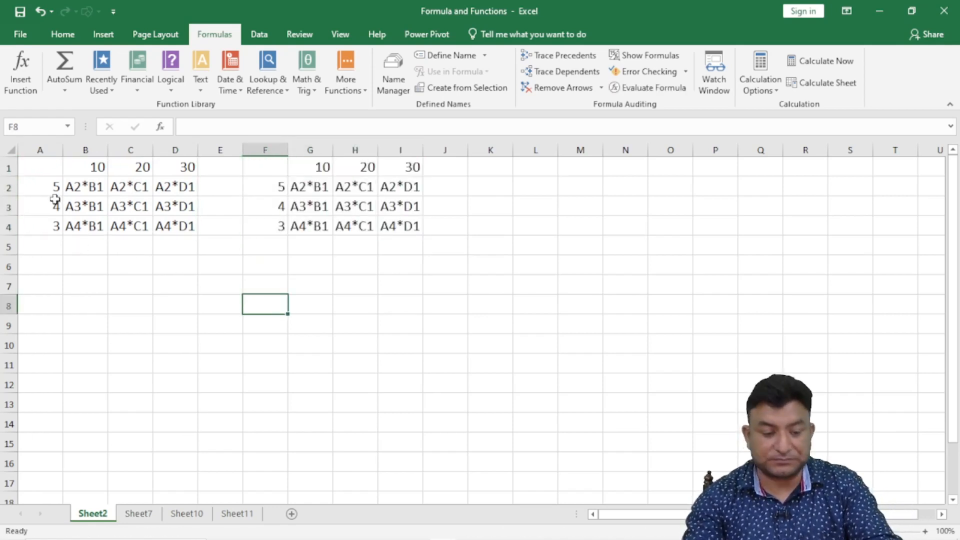
Clear the contents of cells B2:D4 in the original table.
left_click_drag(76, 186, 179, 220)
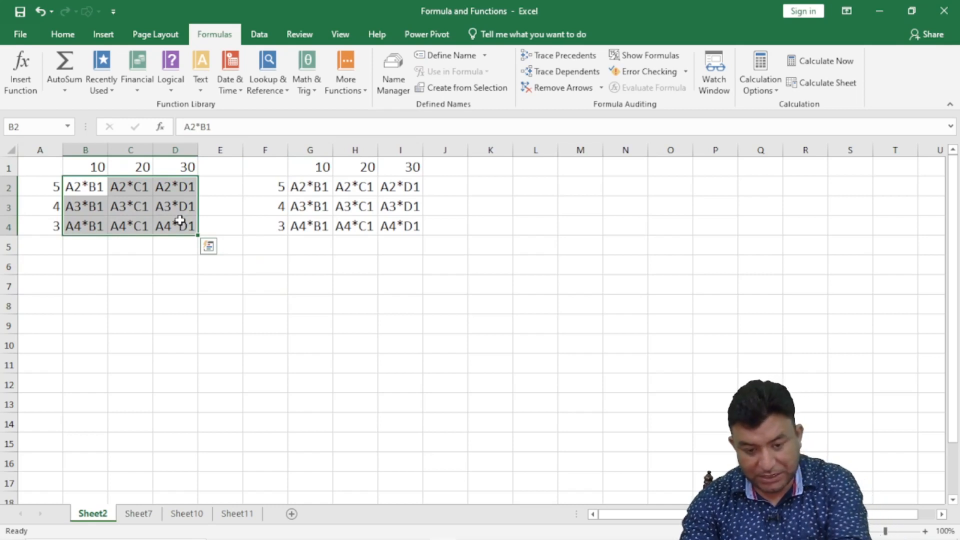
key("BackSpace")
left_click(210, 296)
left_click_drag(87, 186, 180, 222)
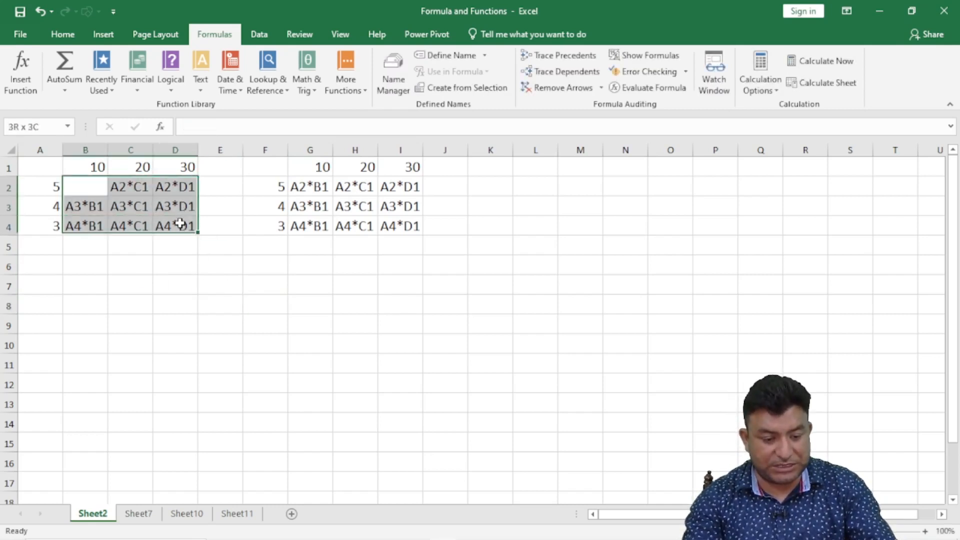
right_click(179, 213)
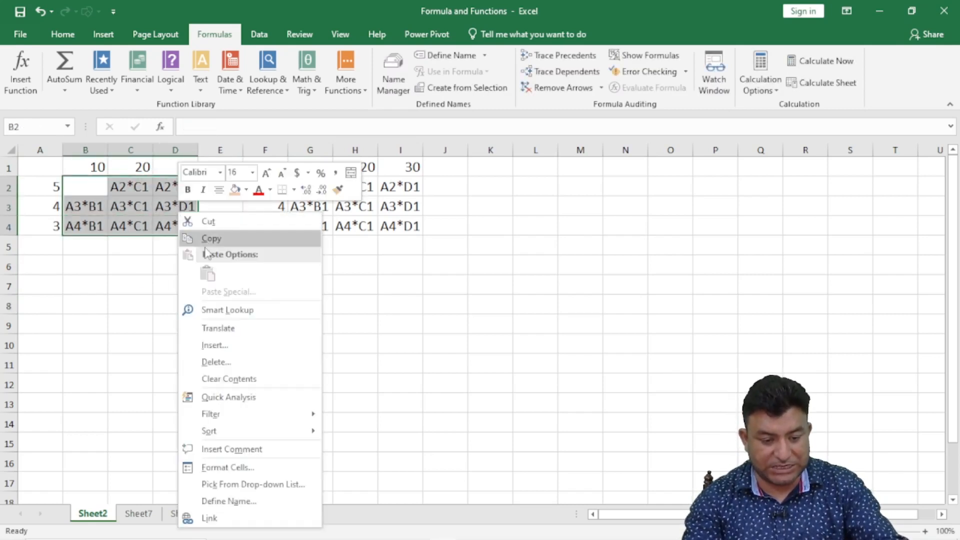
left_click(232, 379)
left_click(146, 339)
Enter the formula =A2*B1 in cell B2 and fill it across the range B2:D4.
left_click(89, 181)
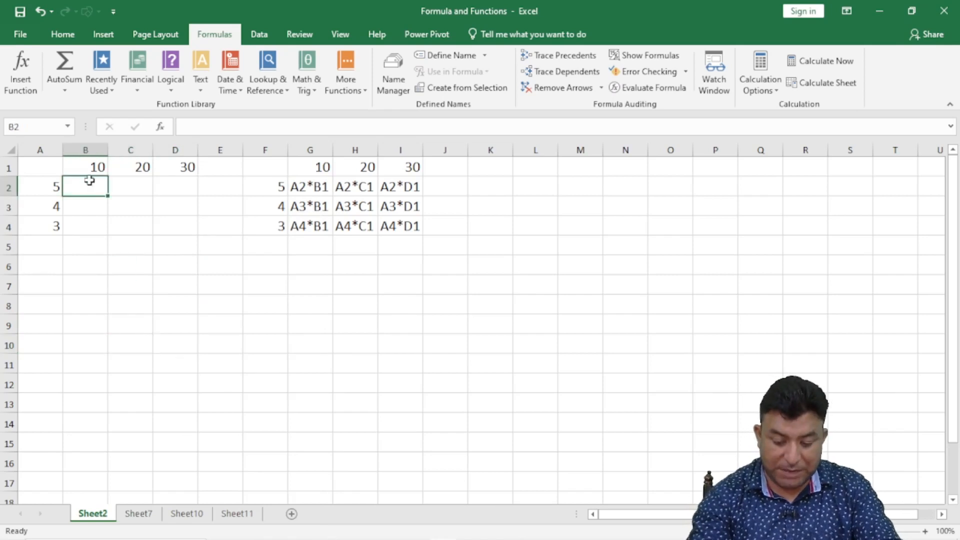
type("=")
left_click(54, 186)
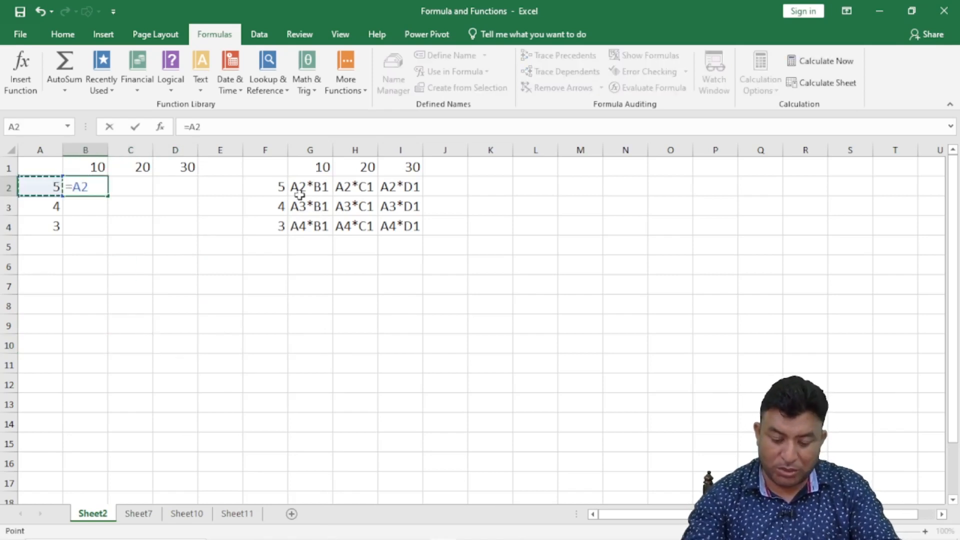
type("*")
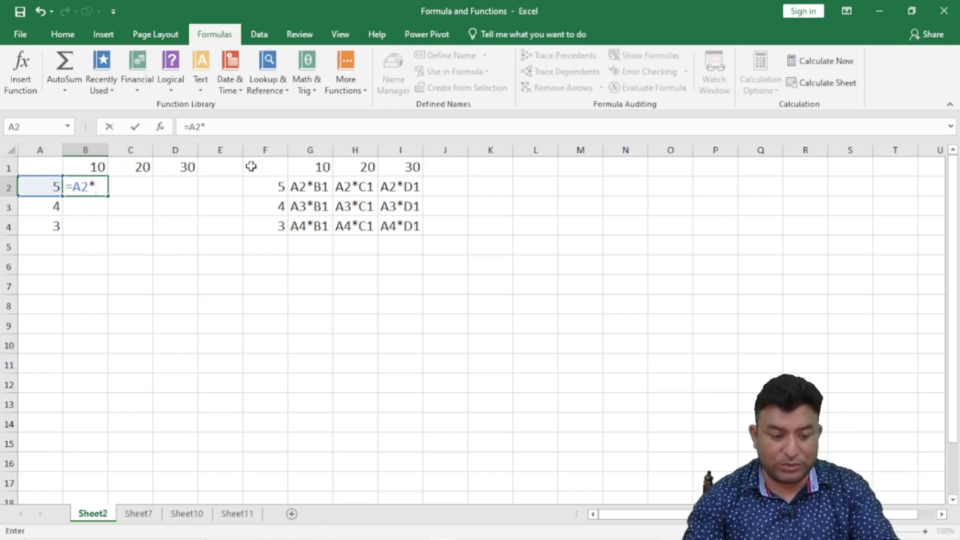
left_click(95, 166)
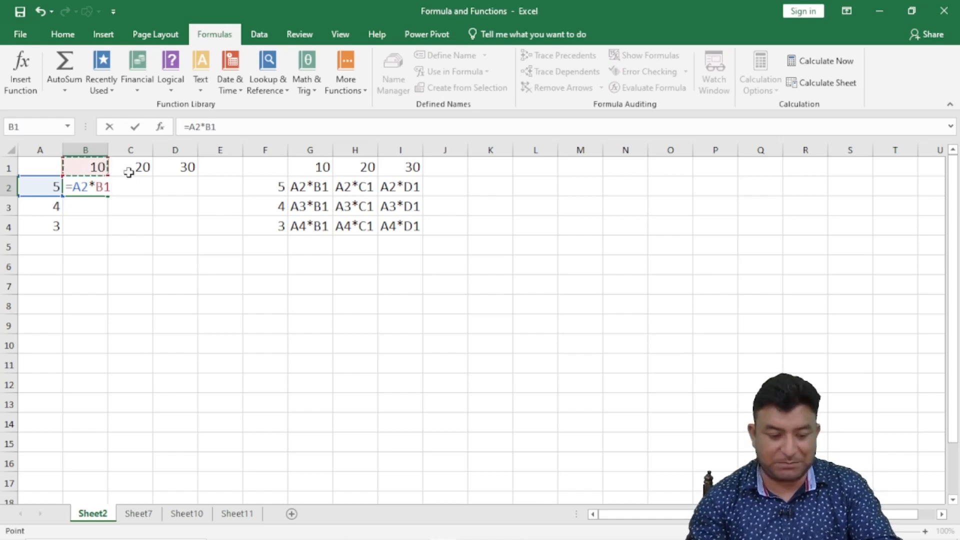
key("Return")
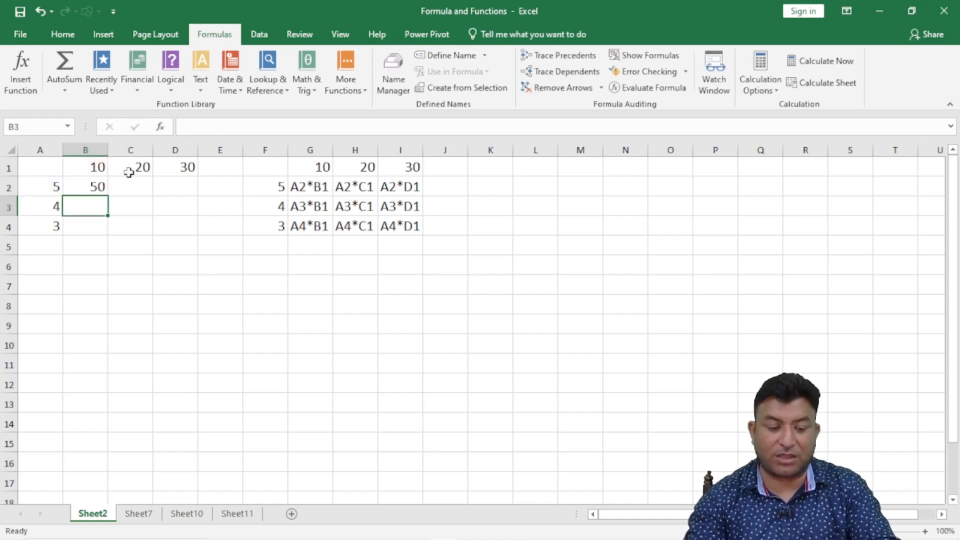
left_click(88, 187)
left_click_drag(107, 197, 198, 235)
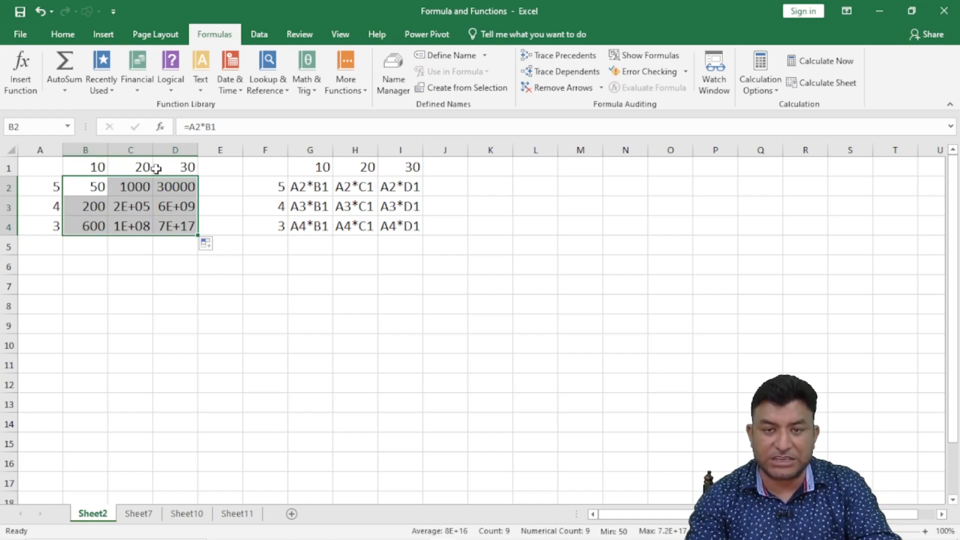
Inspect which cells the formulas in B2 and C2 refer to, leaving both formulas as they are.
double_click(99, 188)
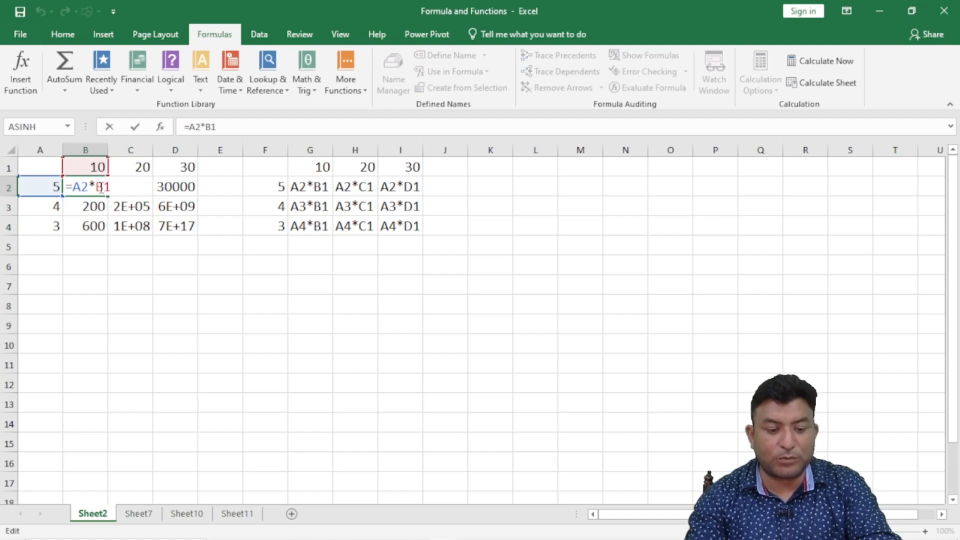
key("ctrl+Return")
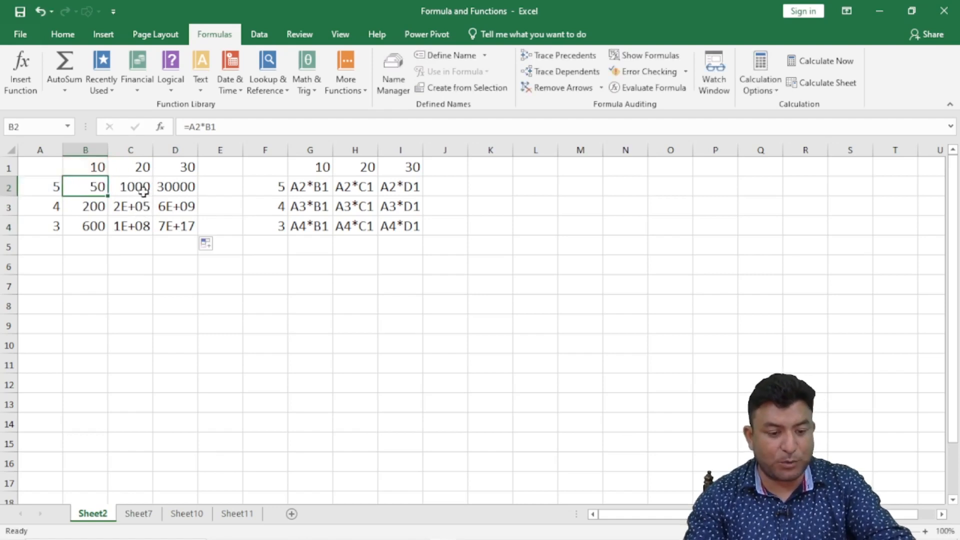
double_click(144, 188)
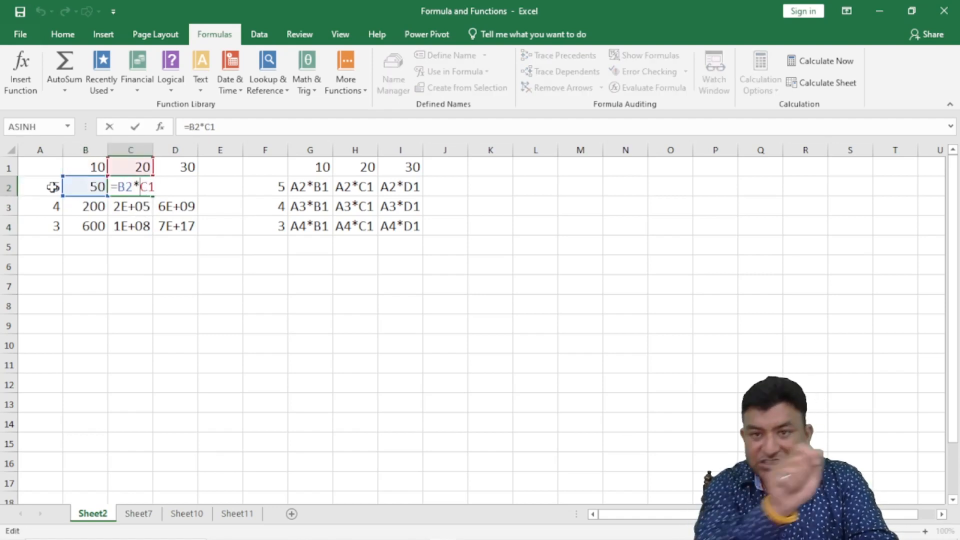
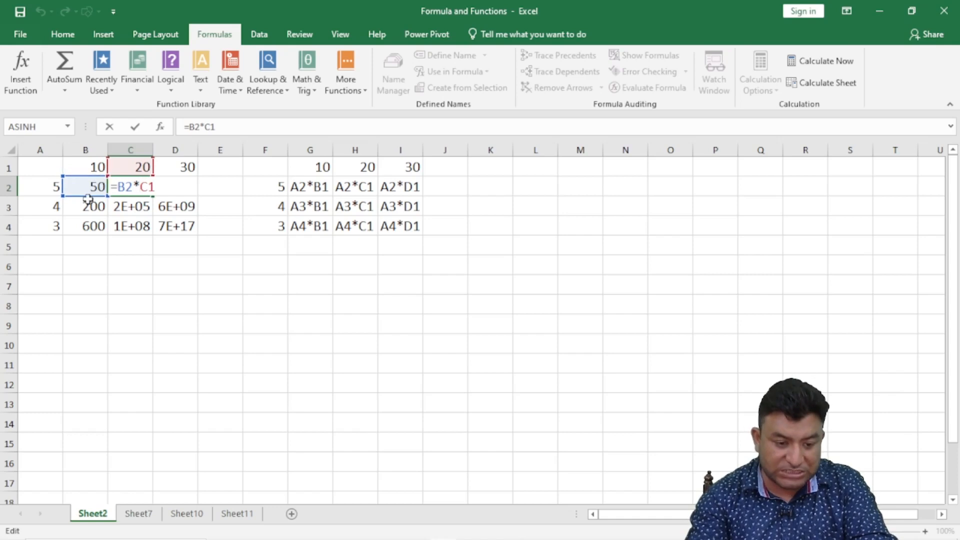
key("ctrl+Return")
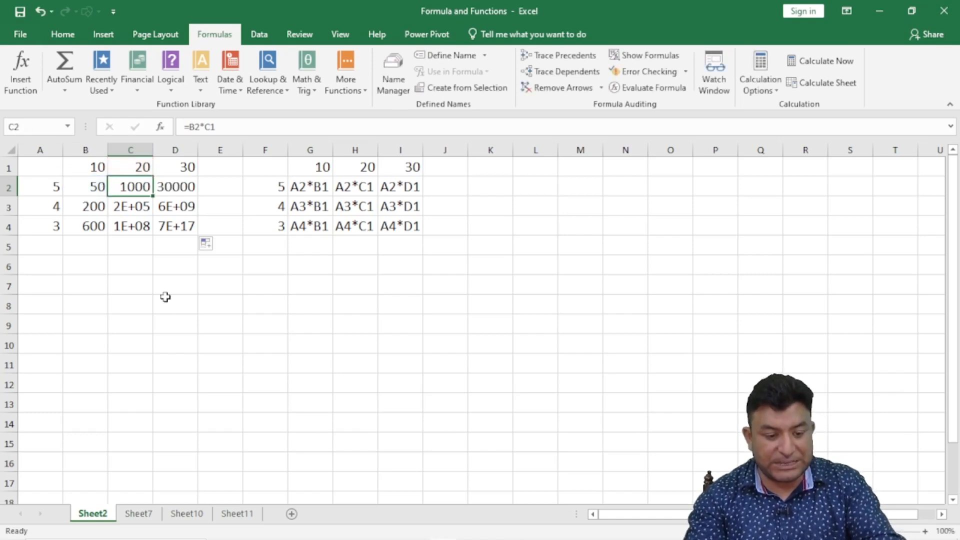
Display the sheet's formulas in the cells instead of their results.
left_click_drag(77, 189, 188, 223)
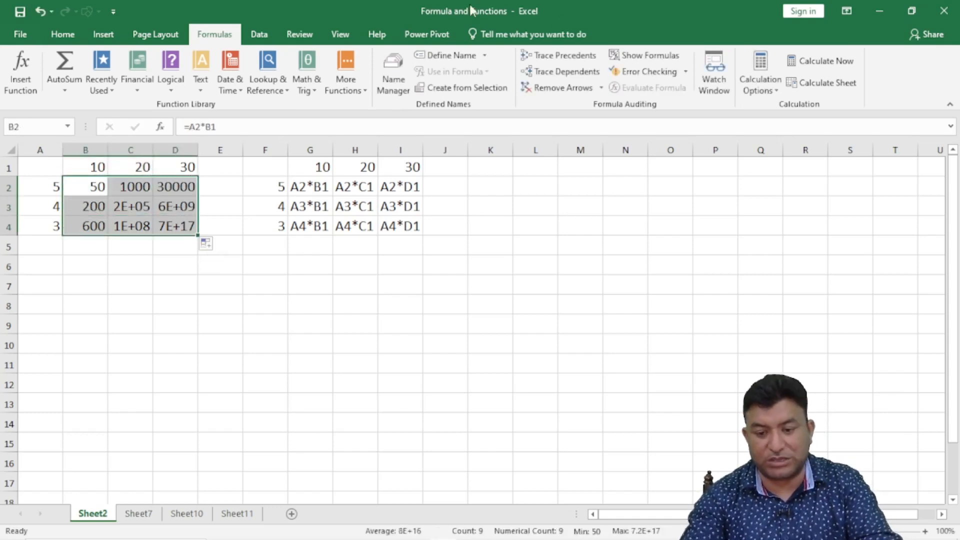
left_click(644, 57)
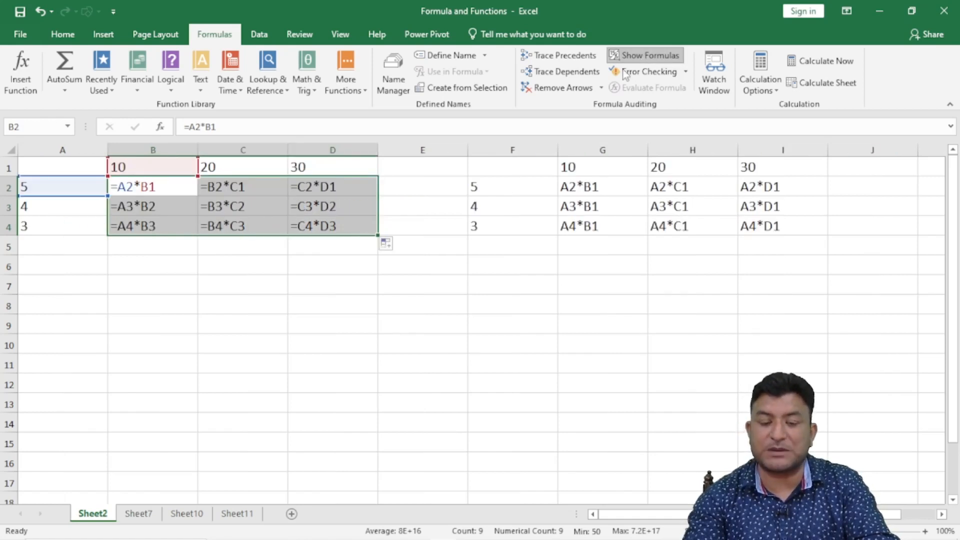
left_click(425, 285)
left_click(48, 162)
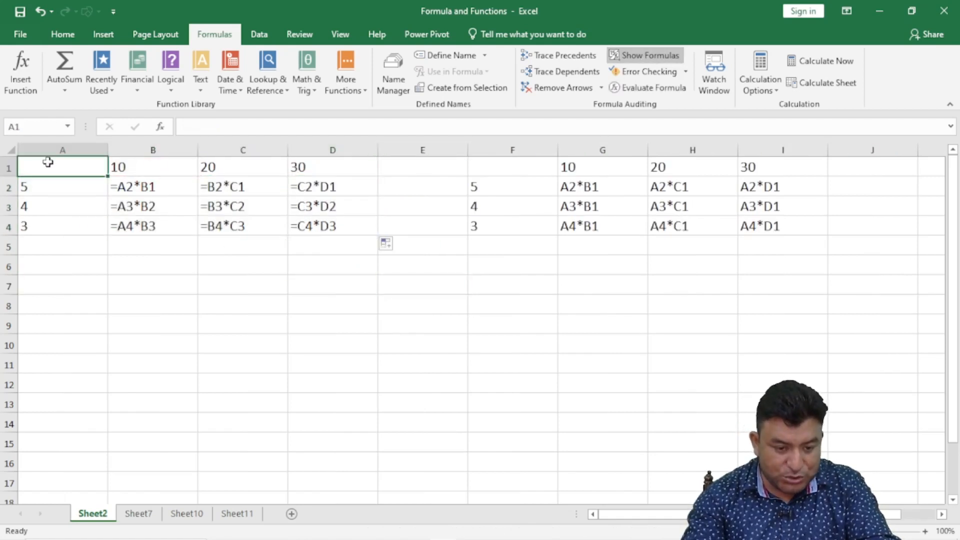
left_click(131, 185)
left_click(180, 250)
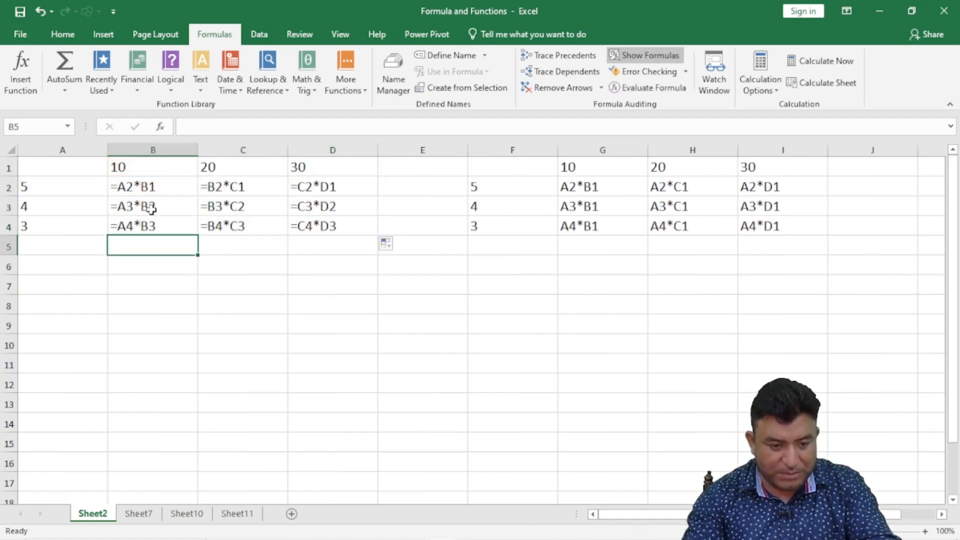
Replace every equals sign on the sheet with nothing so the formulas in B2:D4 become plain text.
key("ctrl+f")
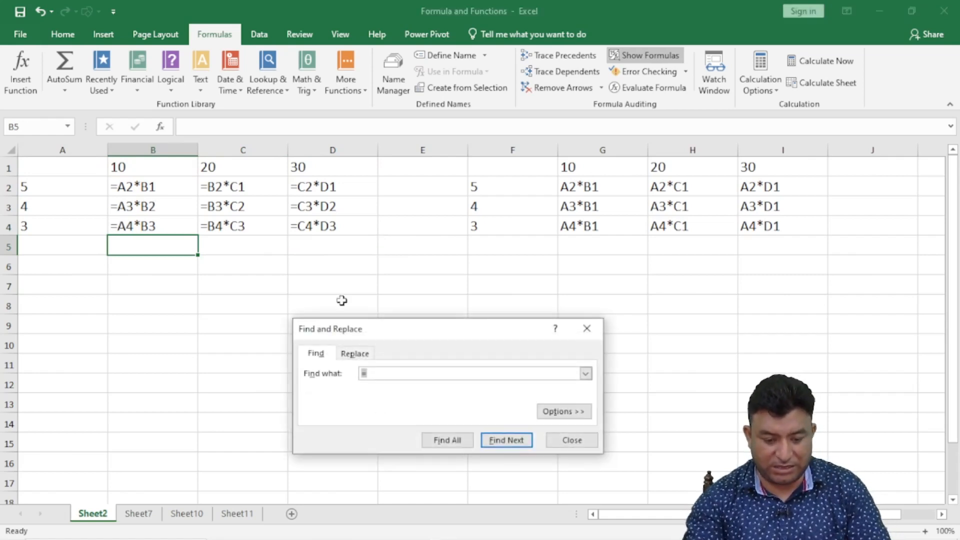
left_click(355, 354)
left_click(376, 392)
left_click(324, 440)
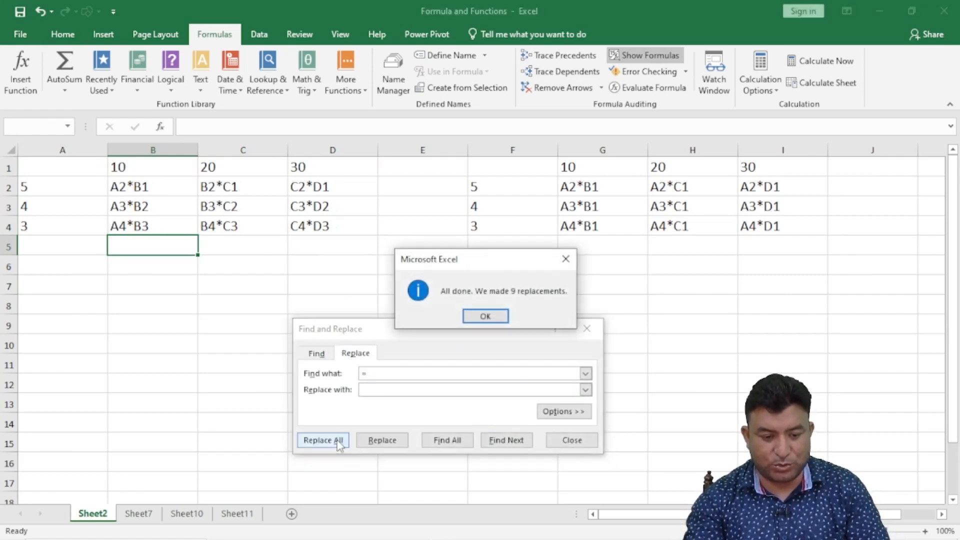
left_click(488, 322)
left_click(573, 440)
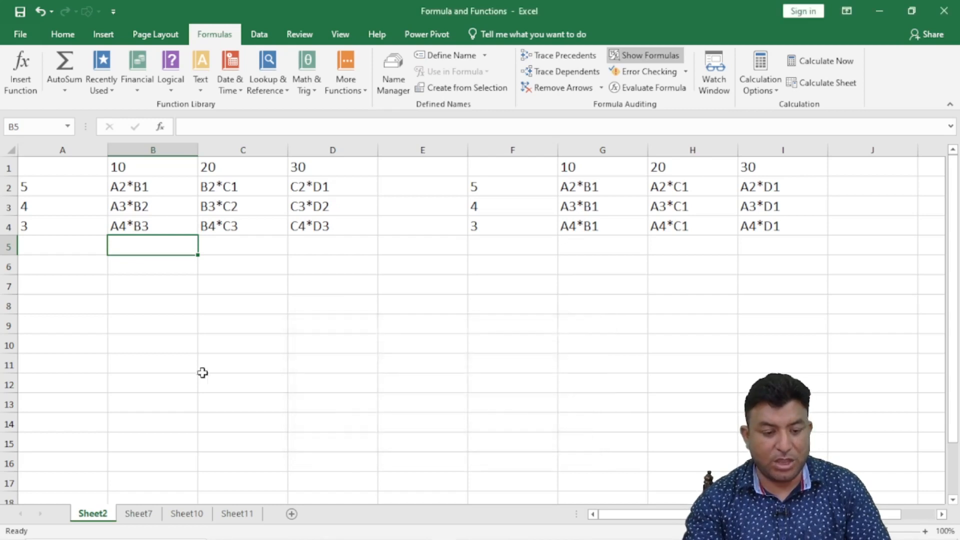
Narrow column A to about half its width.
left_click(152, 364)
left_click_drag(106, 154, 65, 152)
left_click(102, 279)
left_click(540, 188)
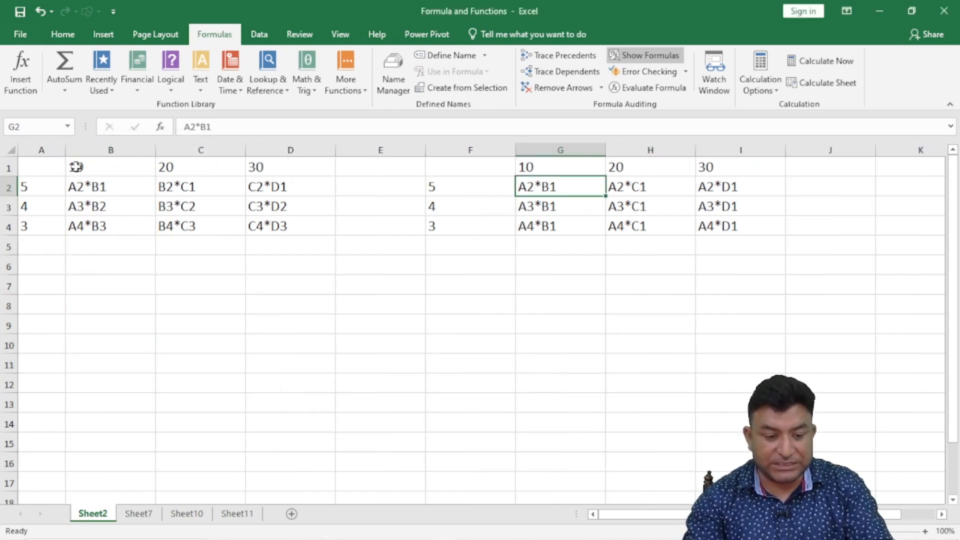
Copy the table in A1:D4 and paste it starting at cell F6.
left_click_drag(39, 164, 274, 232)
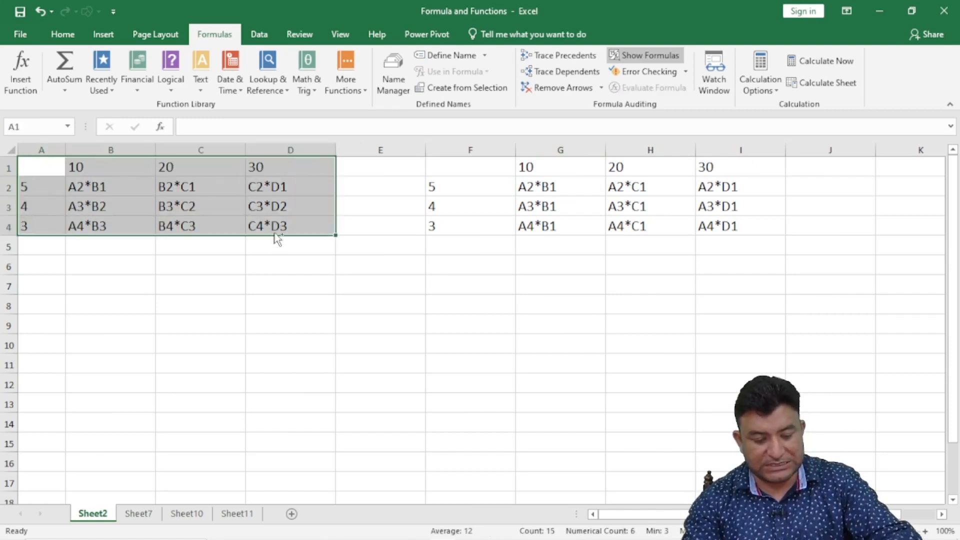
key("ctrl+c")
left_click(458, 267)
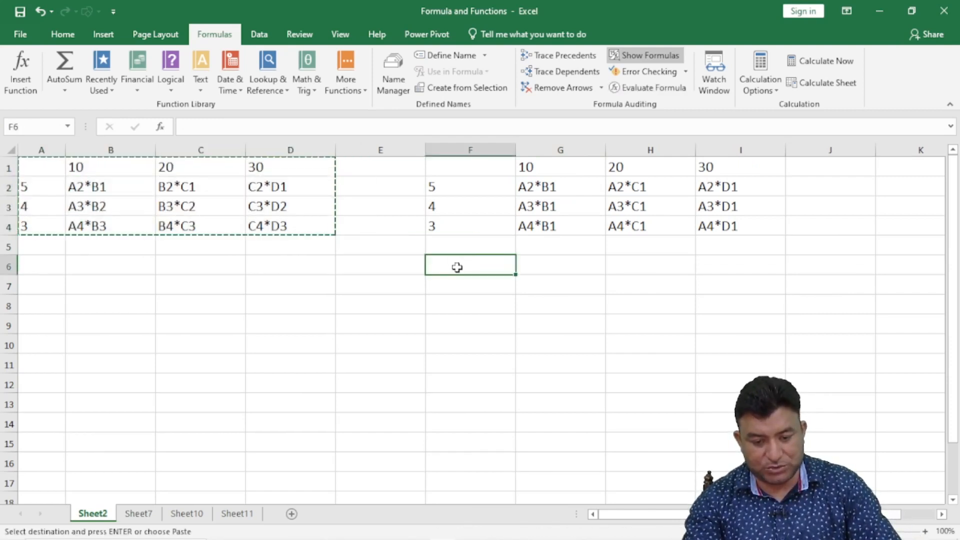
key("ctrl+v")
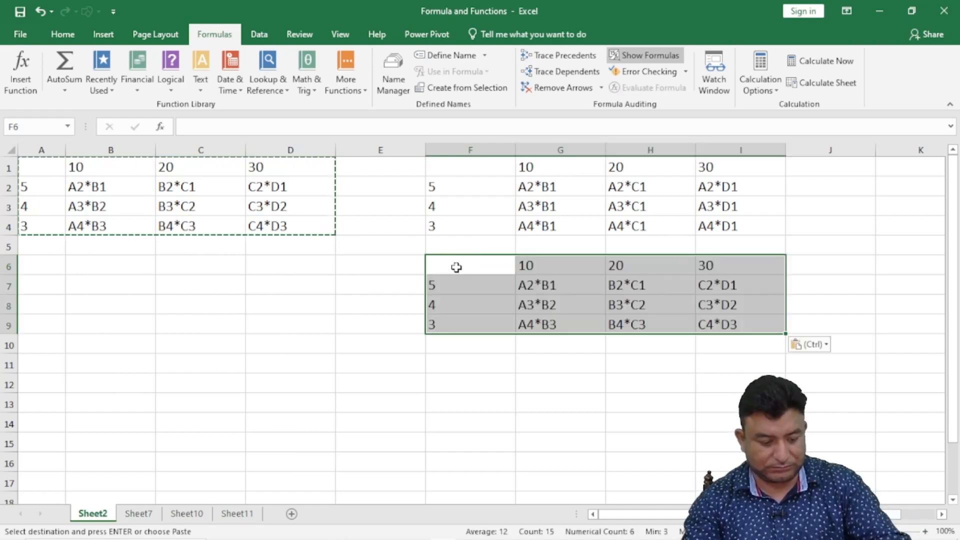
key("Escape")
Clear the contents of cells B2:D4, keeping the headers in row 1 and column A.
left_click(212, 285)
left_click_drag(75, 187, 278, 228)
right_click(281, 189)
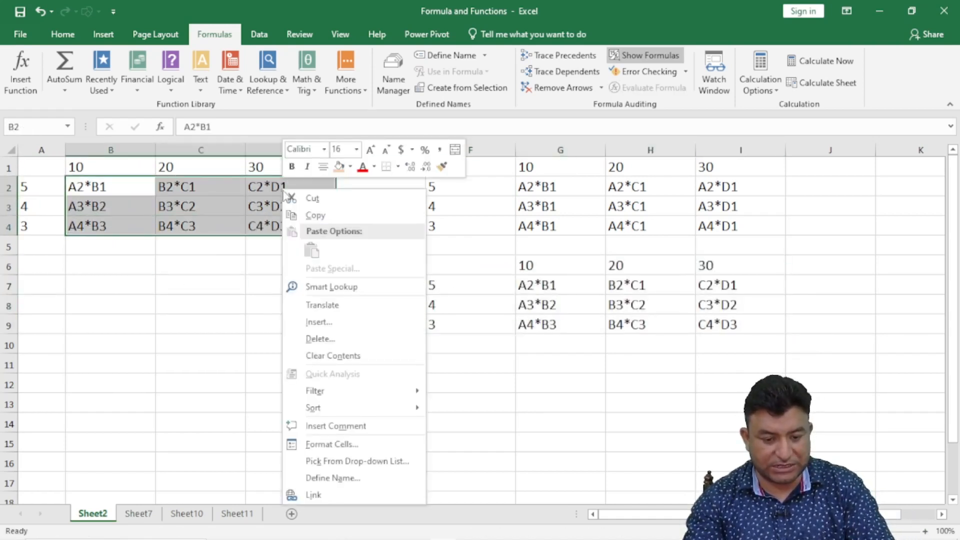
left_click(333, 356)
left_click(225, 341)
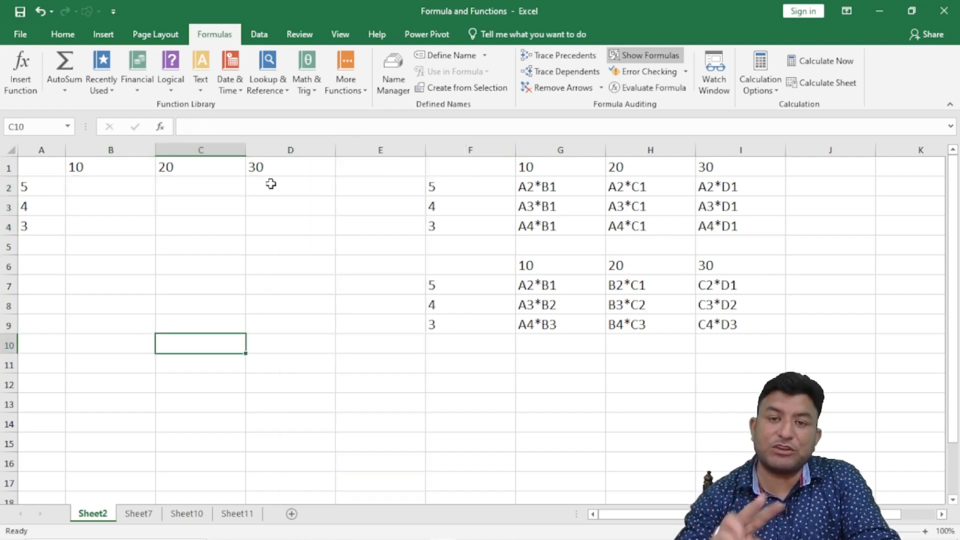
Compare the intended references in G2:G4 with the filled-formula references in G7:G9, cell by cell.
left_click_drag(528, 189, 704, 226)
left_click_drag(533, 285, 726, 329)
left_click(596, 378)
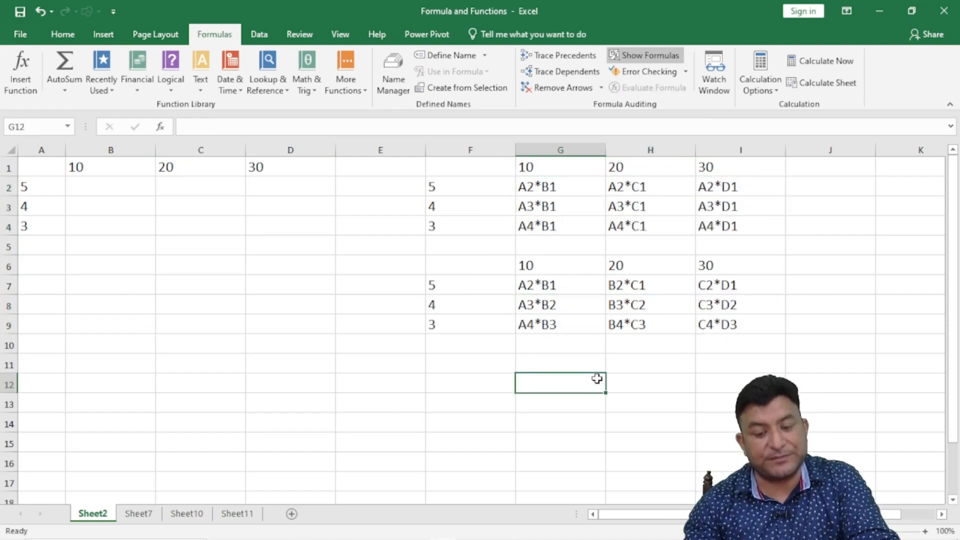
left_click(524, 292)
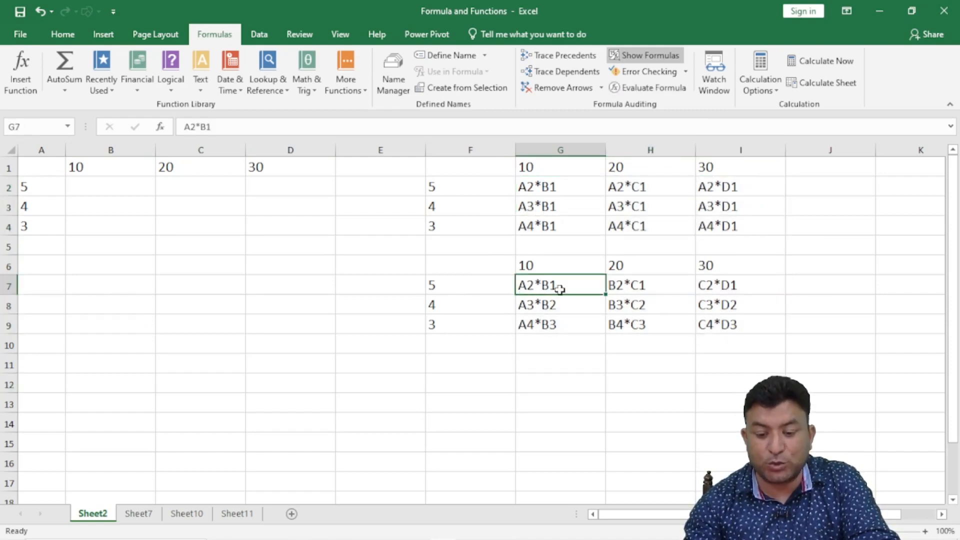
left_click(548, 308)
left_click(548, 329)
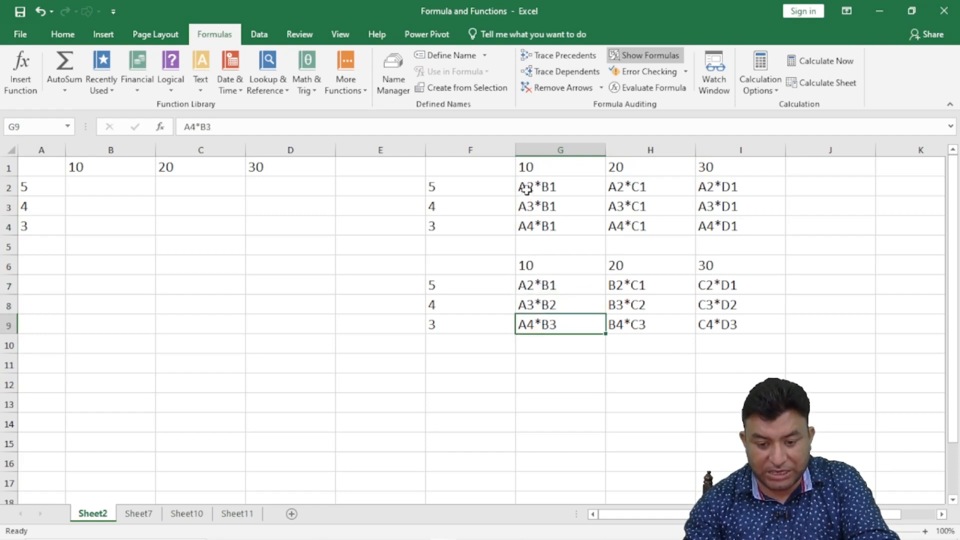
left_click(556, 187)
left_click(553, 207)
left_click(553, 227)
left_click(558, 288)
left_click(558, 305)
left_click(558, 320)
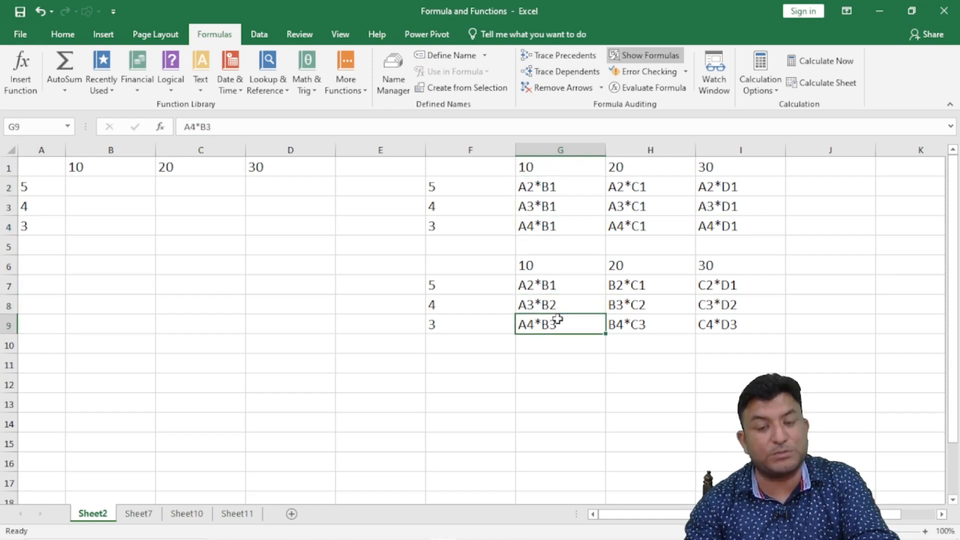
Compare the references in columns H and I of the upper table with those in the lower table.
left_click(643, 189)
left_click(641, 207)
left_click(640, 228)
left_click(641, 288)
left_click(641, 305)
left_click(646, 324)
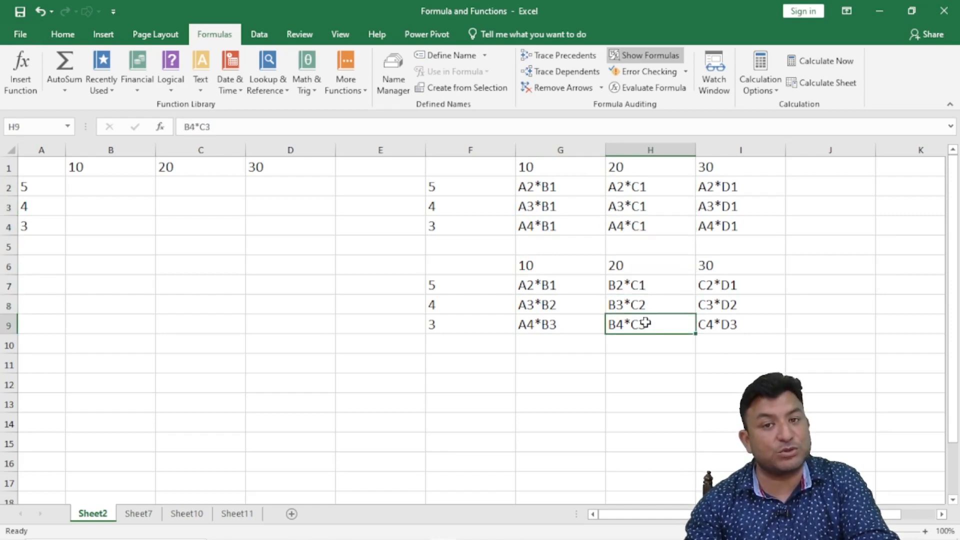
left_click(738, 186)
left_click(735, 205)
left_click(730, 286)
left_click(730, 304)
left_click(725, 324)
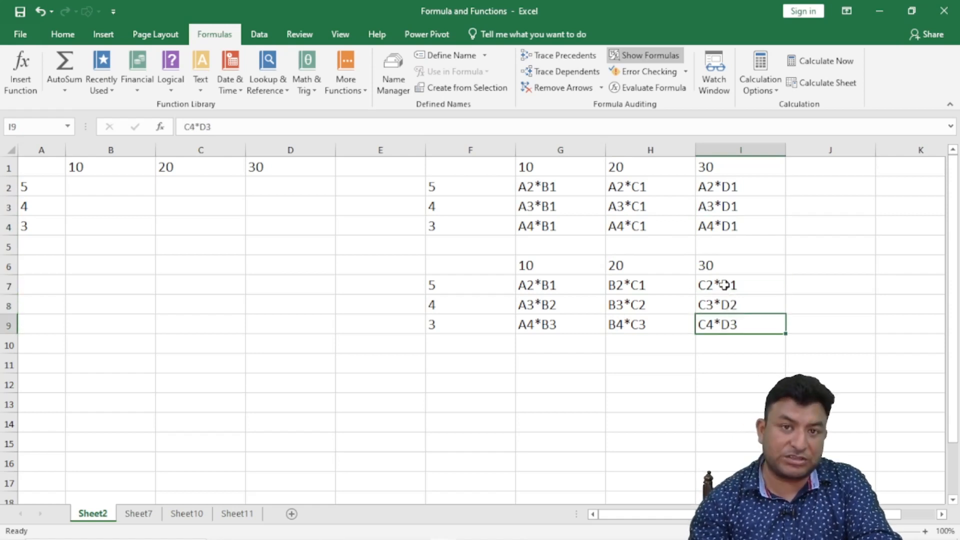
Review the whole block G2:I4 against the block G7:I9 to contrast the required and the filled references.
left_click_drag(546, 288, 711, 317)
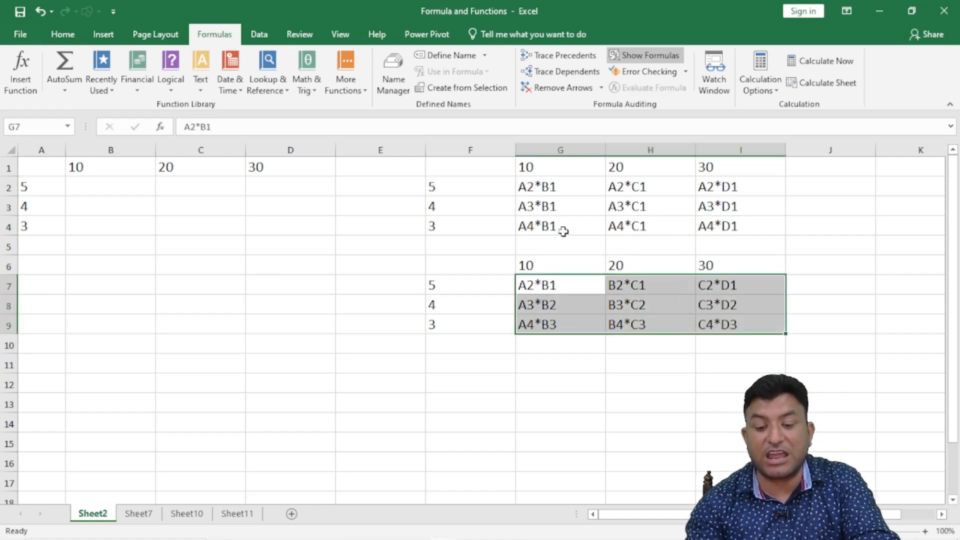
left_click_drag(532, 187, 733, 225)
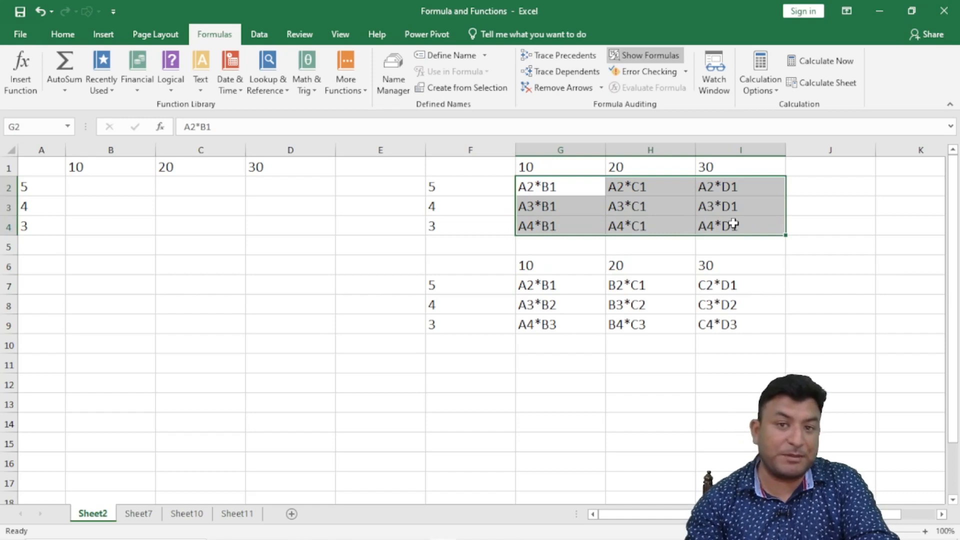
left_click(235, 227)
left_click_drag(534, 187, 731, 224)
left_click(554, 293)
left_click_drag(553, 293, 730, 325)
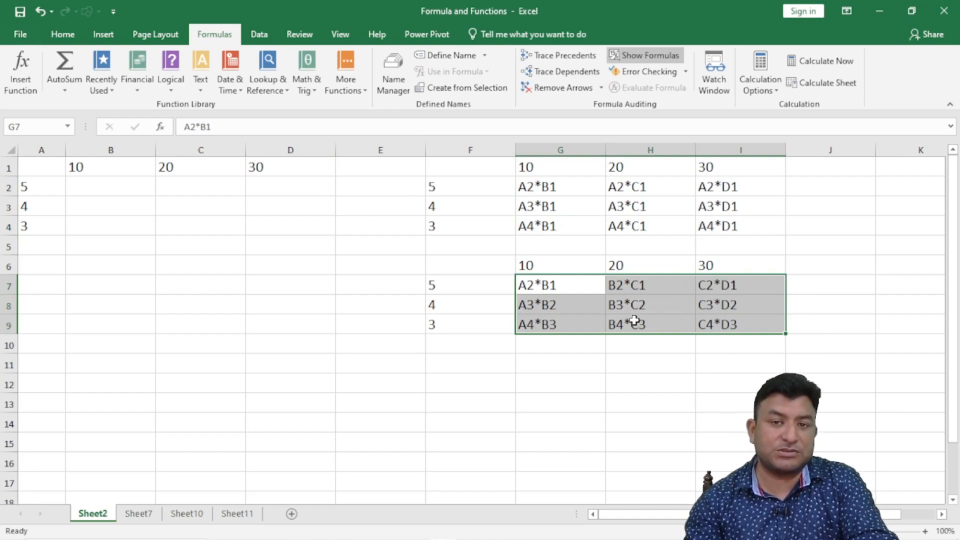
Enter the formula =A2*B1 in cell B2.
left_click(85, 186)
type("=")
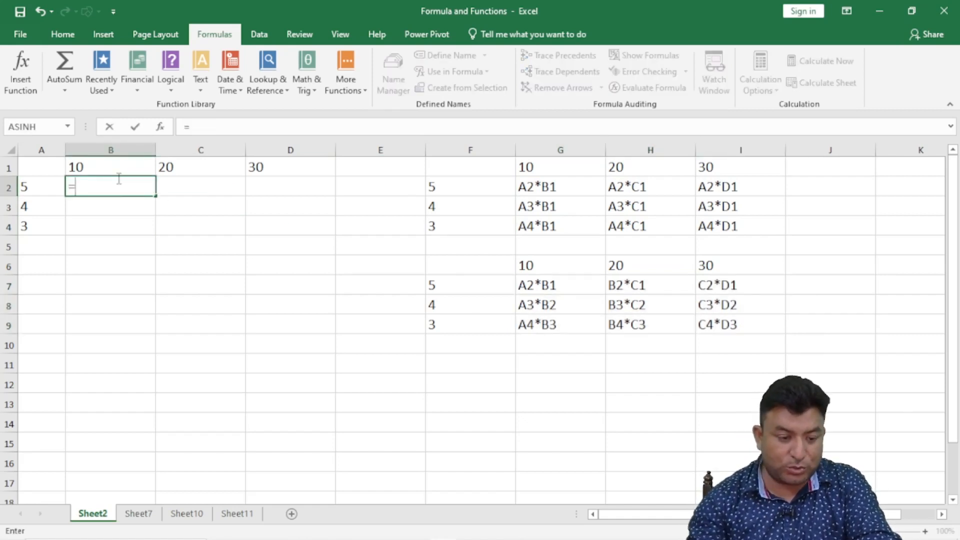
left_click(35, 184)
type("*")
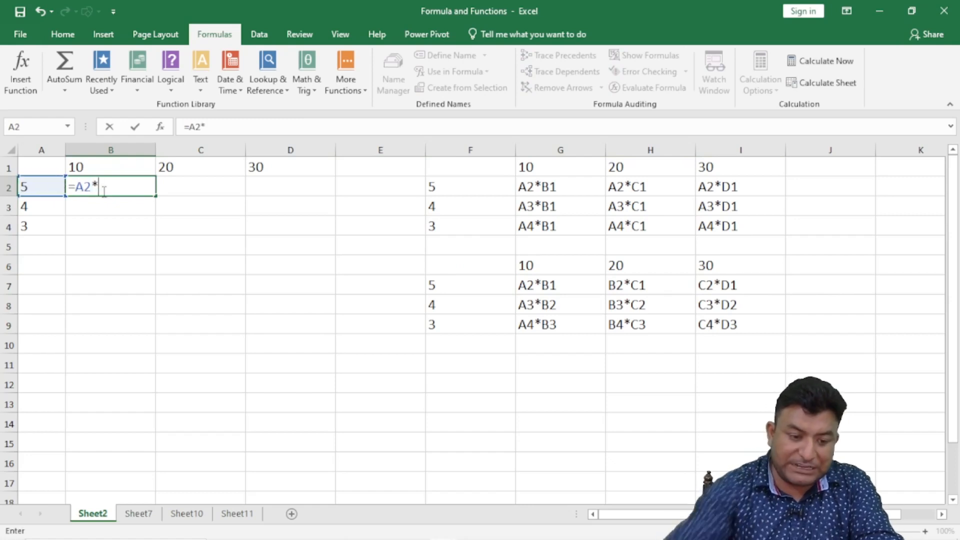
left_click(81, 167)
key("Return")
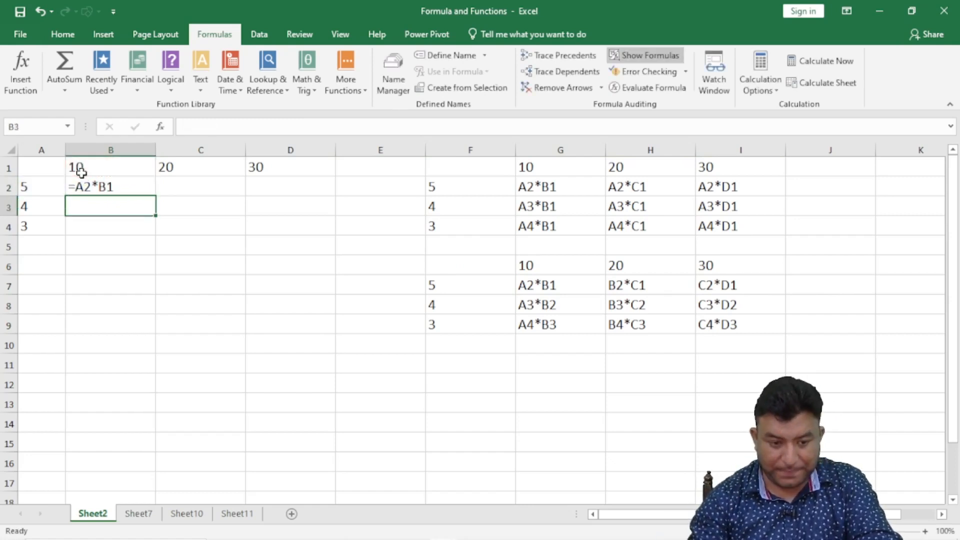
Switch the sheet from formulas back to calculated values and widen columns F to I and A to E.
left_click(121, 180)
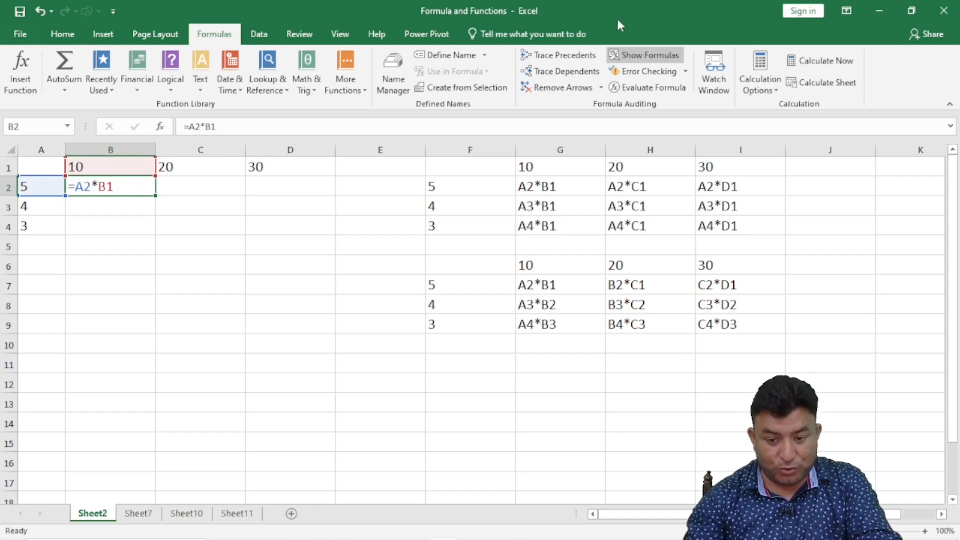
left_click(640, 55)
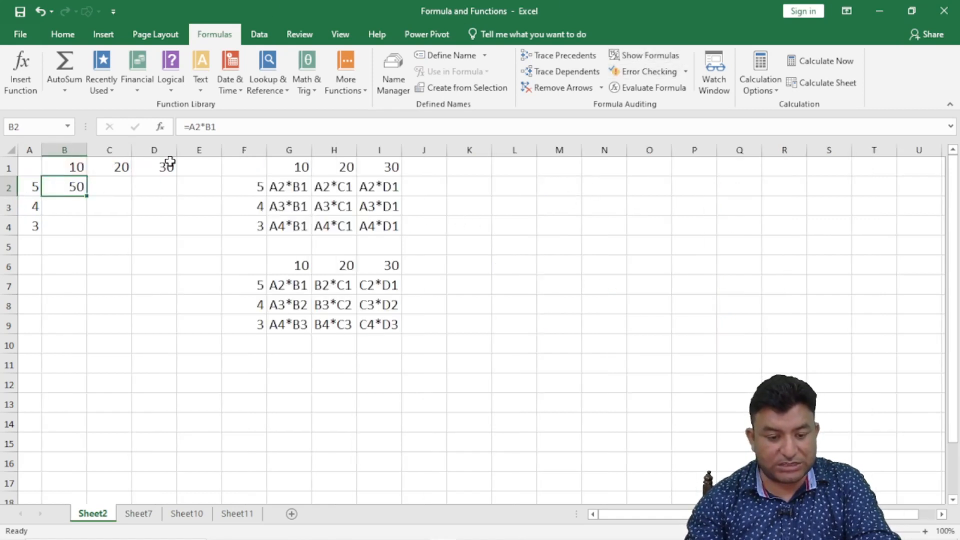
left_click_drag(260, 150, 451, 148)
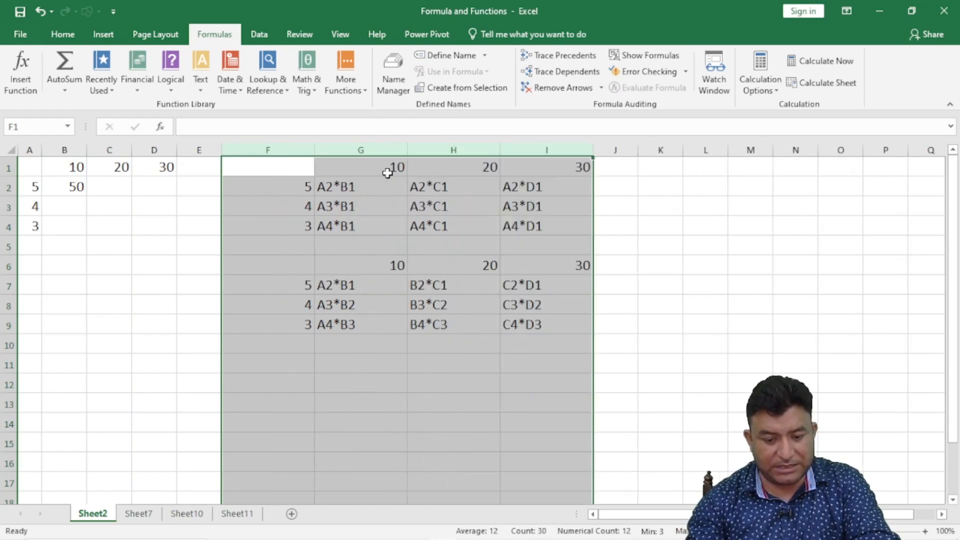
left_click(97, 268)
left_click_drag(28, 150, 195, 150)
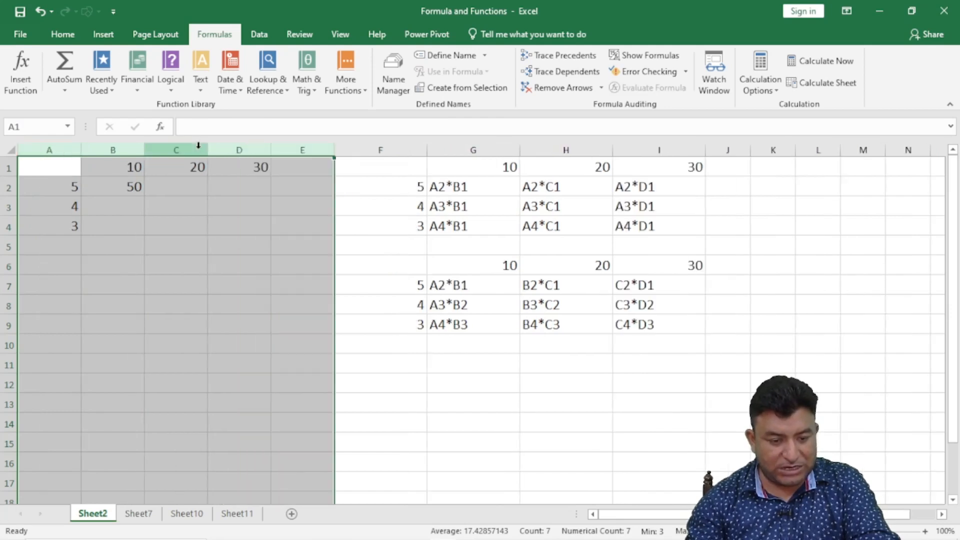
left_click(160, 233)
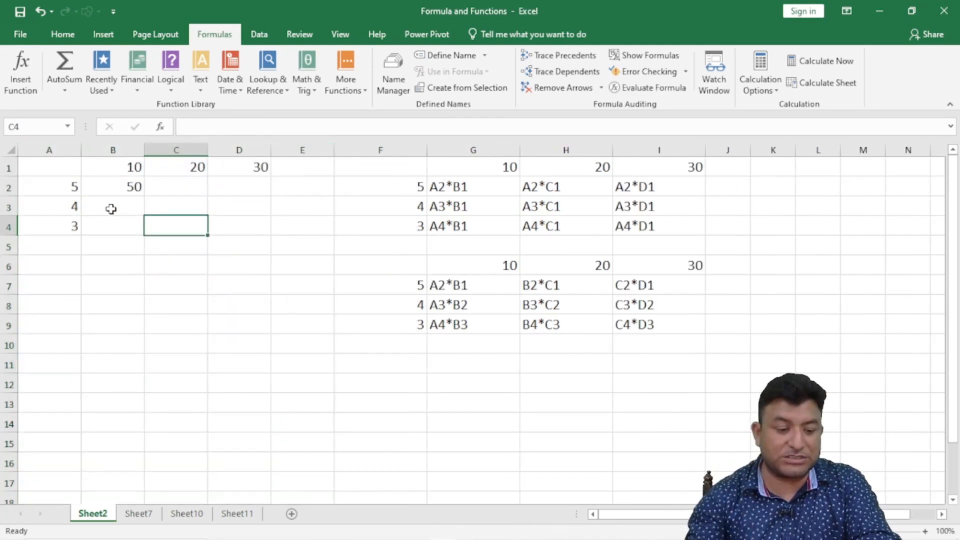
Fill the relative formula from B2 down to B4 and inspect which cells B3 refers to.
left_click(128, 187)
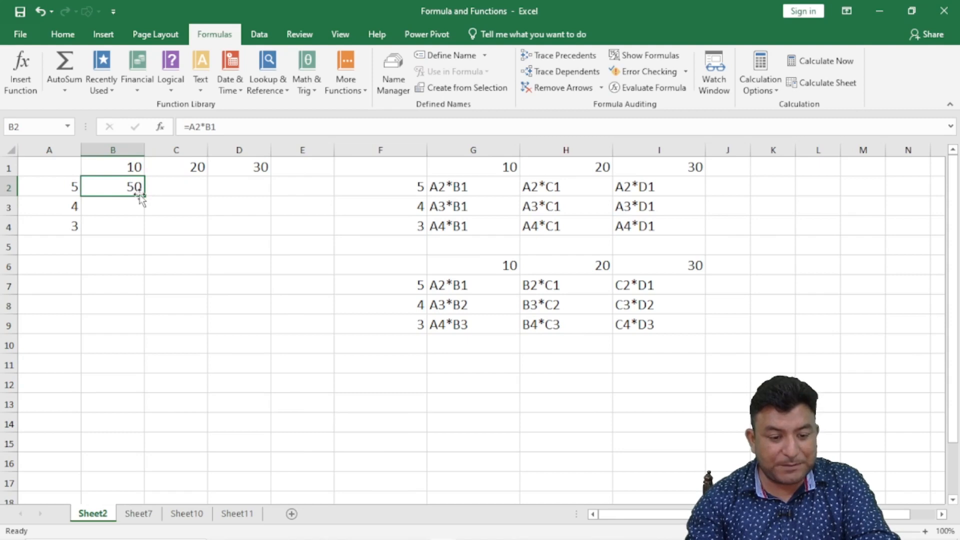
left_click_drag(146, 199, 142, 236)
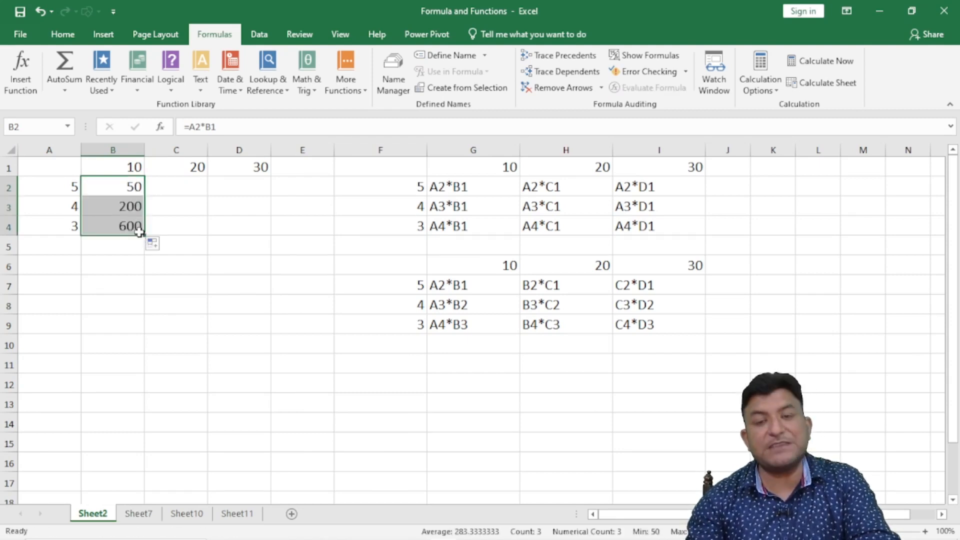
double_click(122, 207)
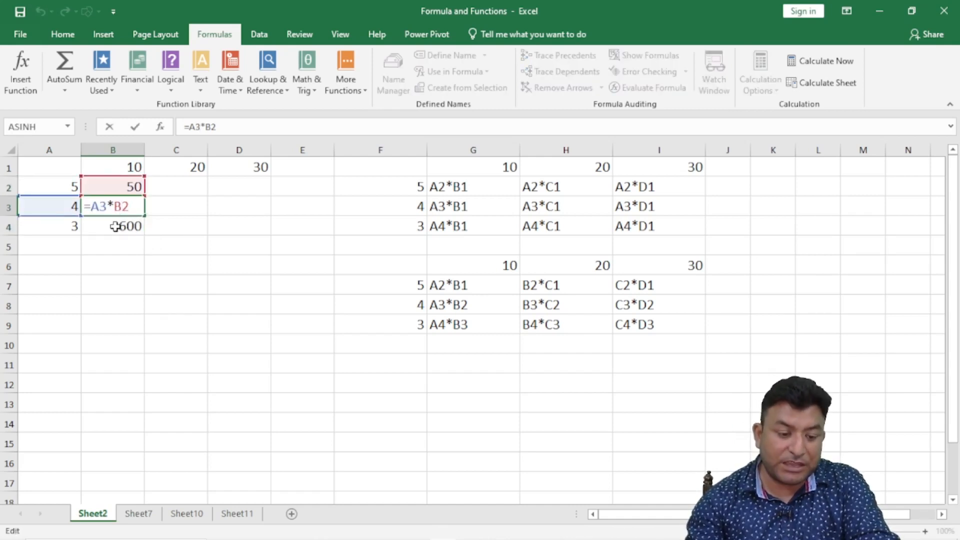
key("ctrl+Return")
left_click(131, 169)
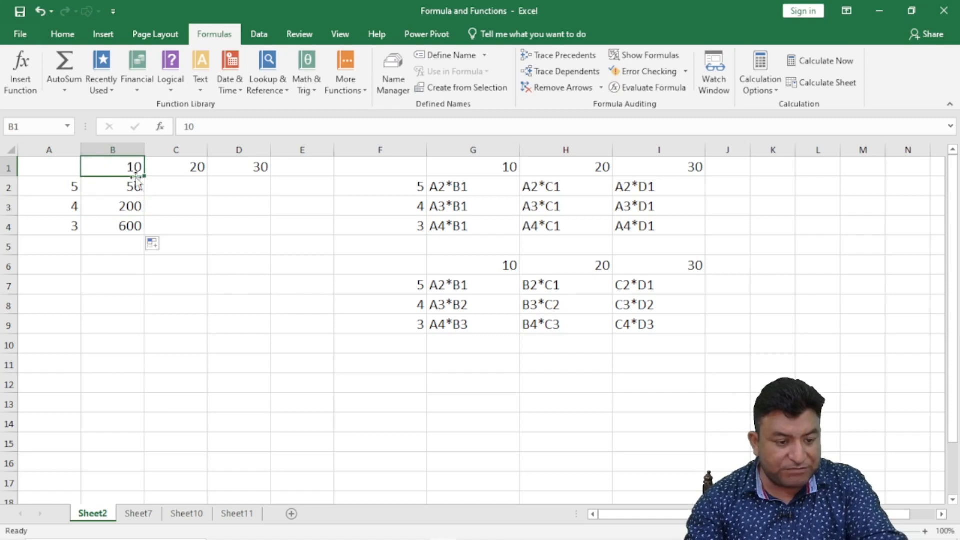
double_click(127, 205)
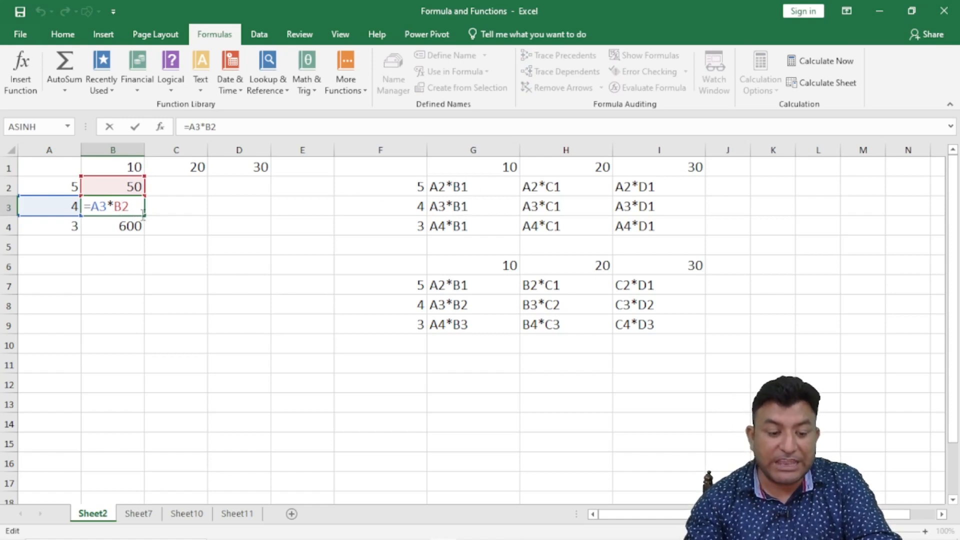
key("ctrl+Return")
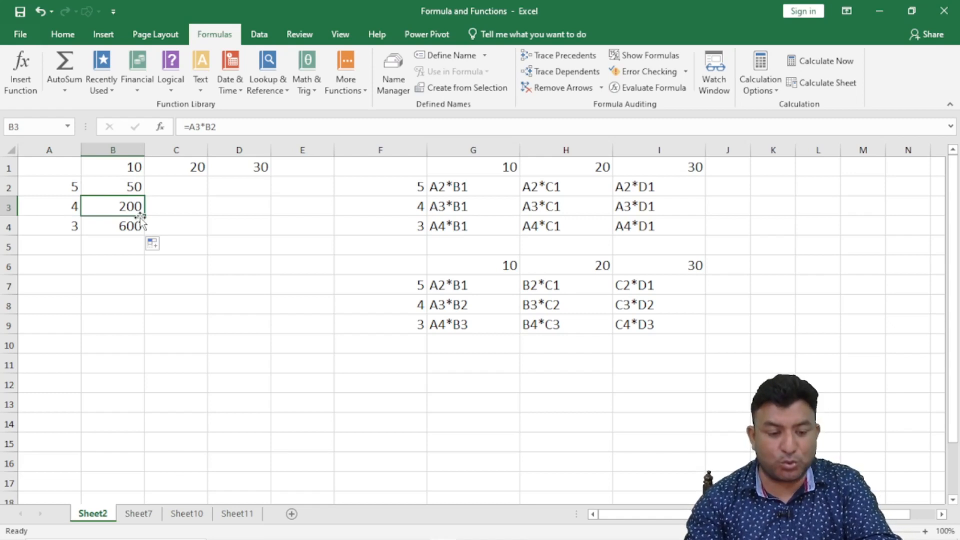
Lock the row of the B1 reference in cell B2 so the formula reads =A2*B$1.
double_click(131, 185)
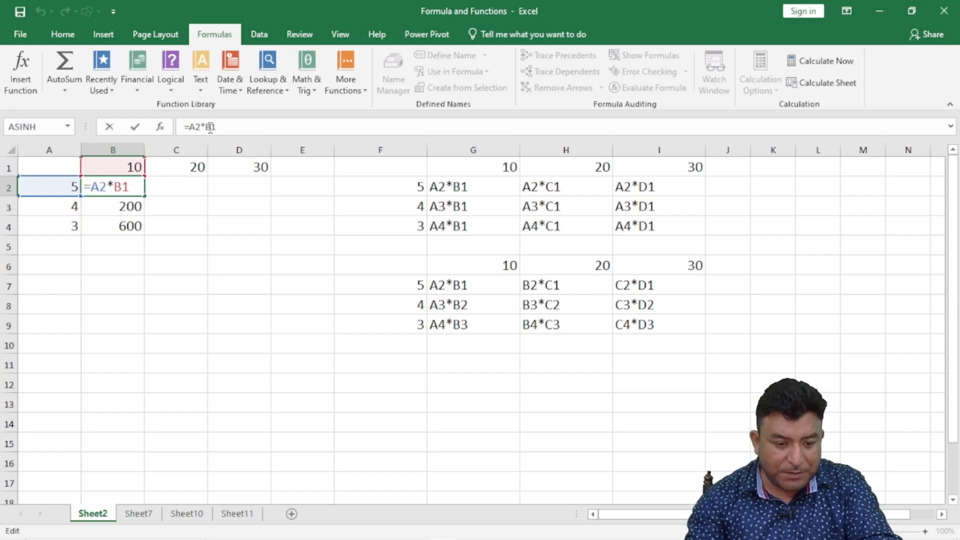
left_click_drag(205, 127, 214, 128)
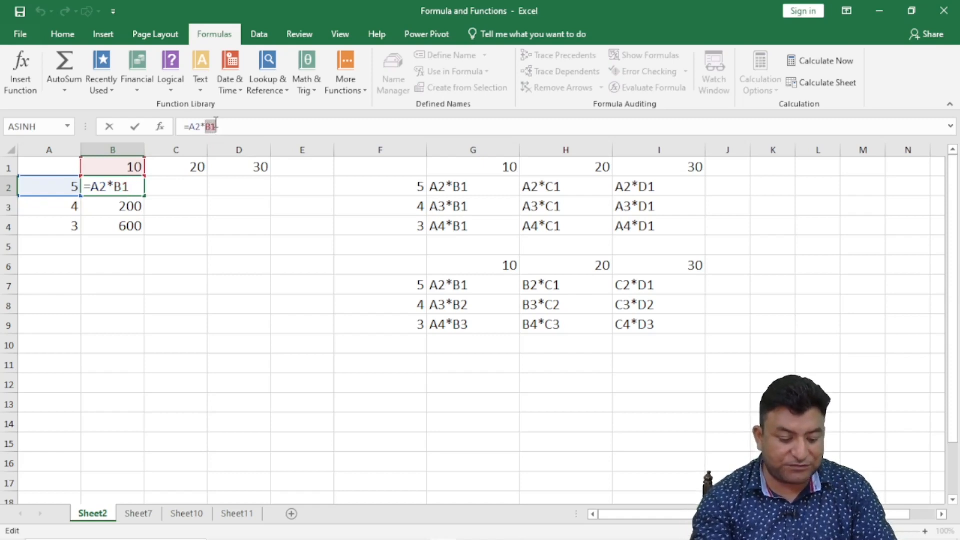
key("F4")
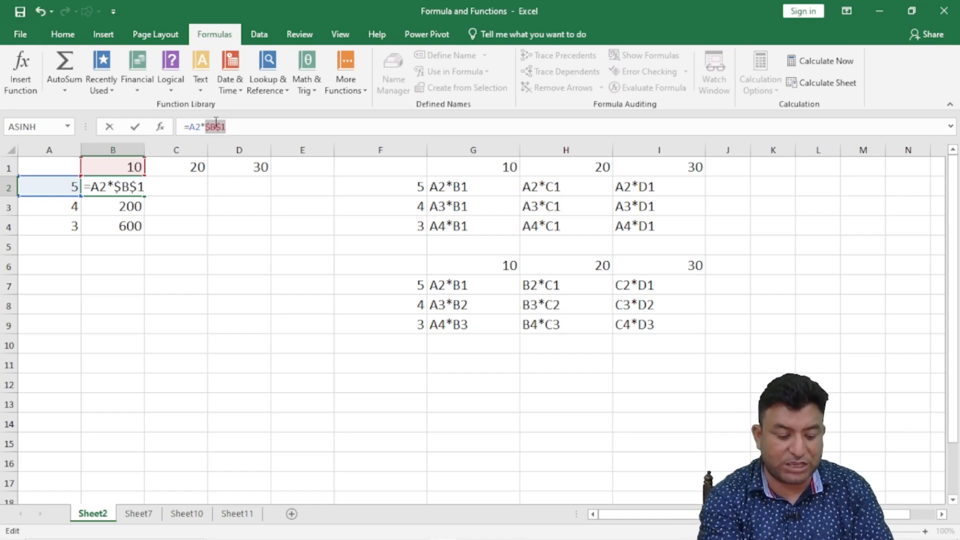
key("F4")
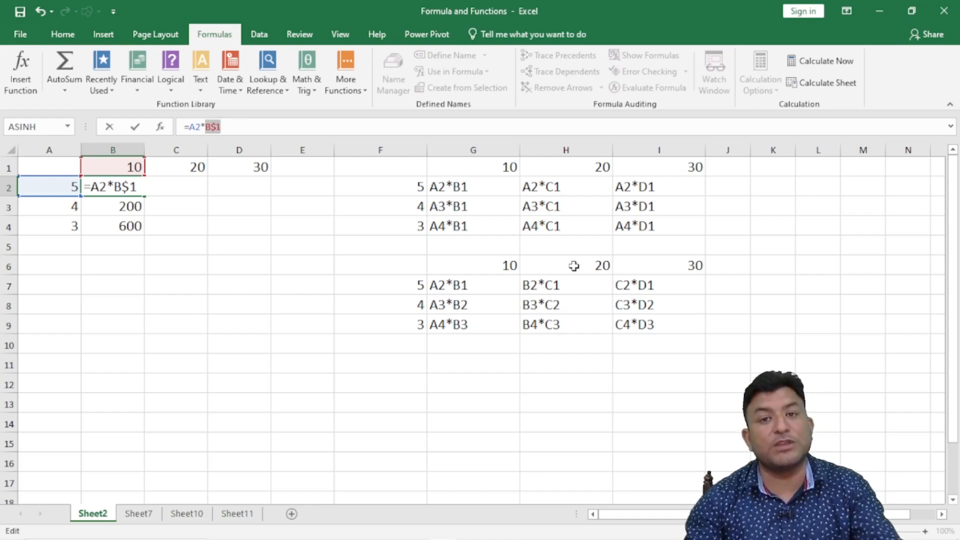
key("Return")
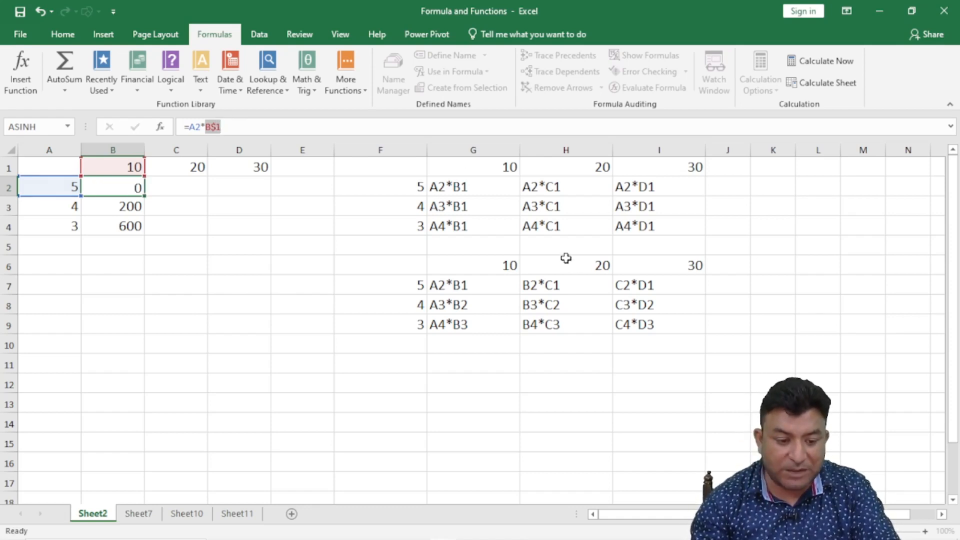
Fill the row-locked formula from B2 down to B4.
left_click(132, 183)
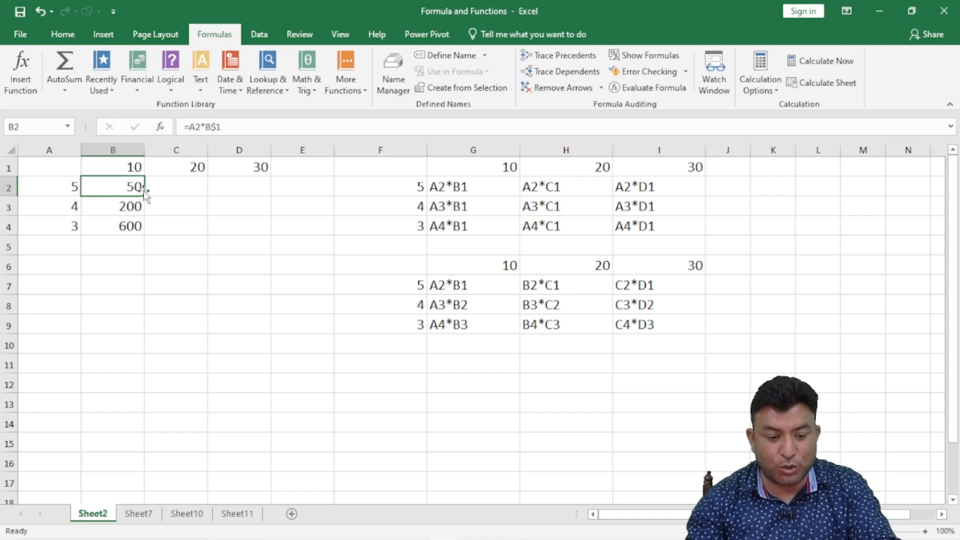
left_click_drag(144, 196, 144, 232)
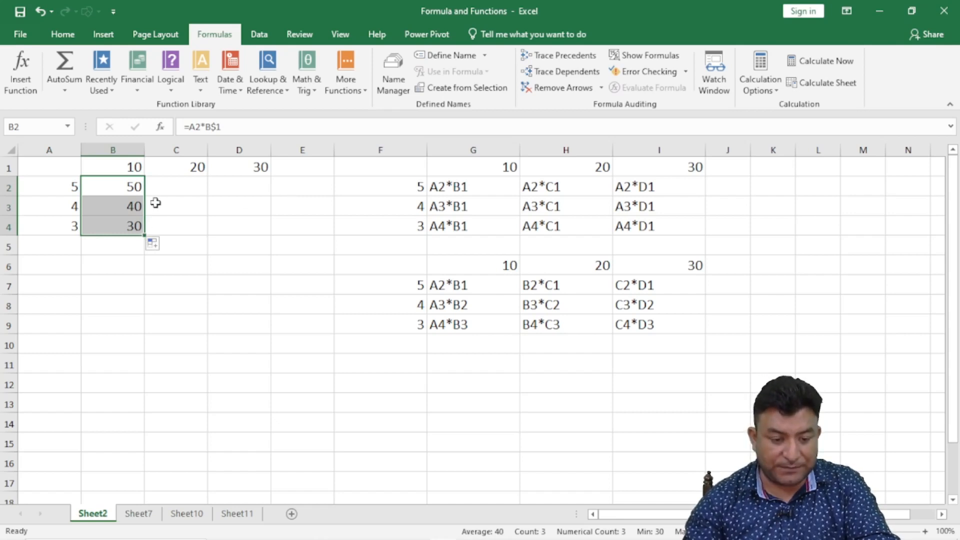
left_click_drag(125, 184, 136, 218)
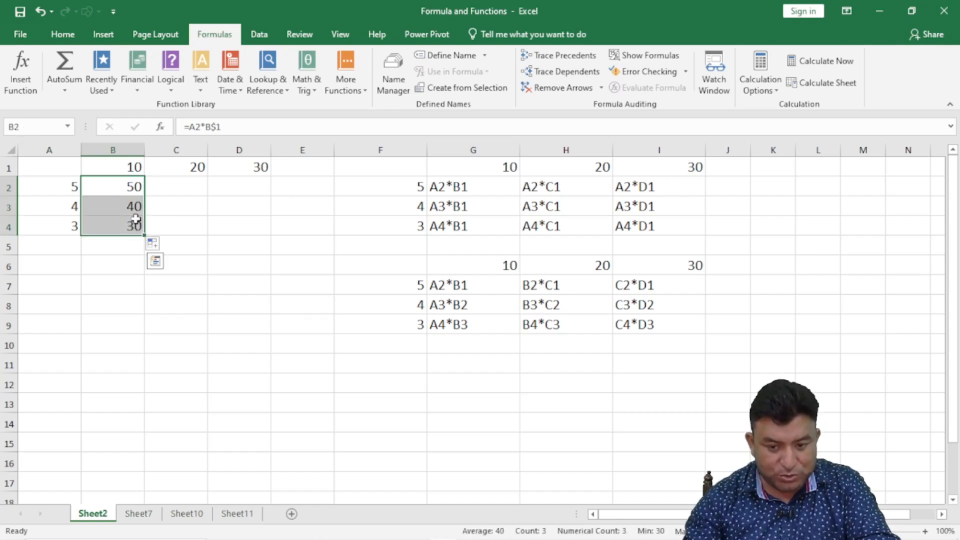
Display the formulas to compare B2:B4 with the required references in G2:G4, and return to calculated values.
left_click(650, 56)
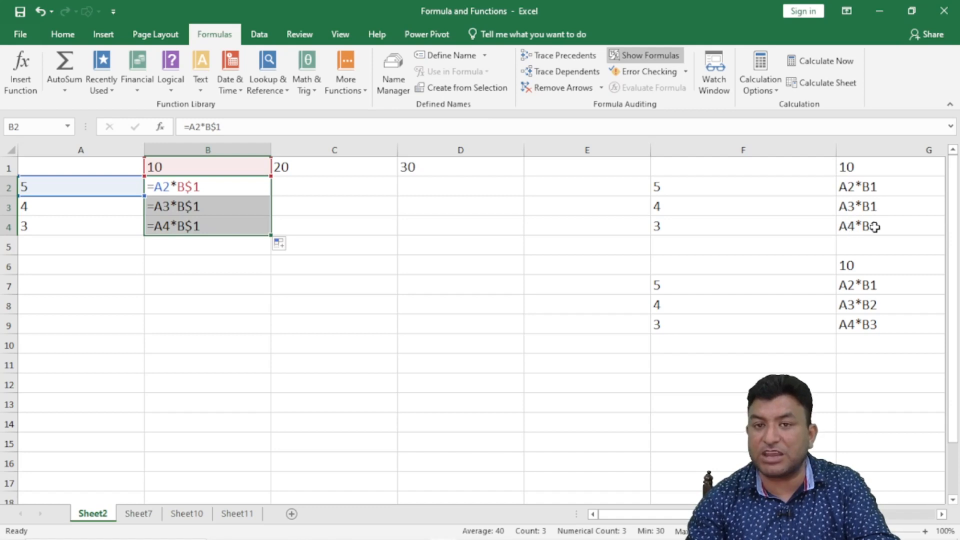
left_click_drag(869, 187, 871, 218)
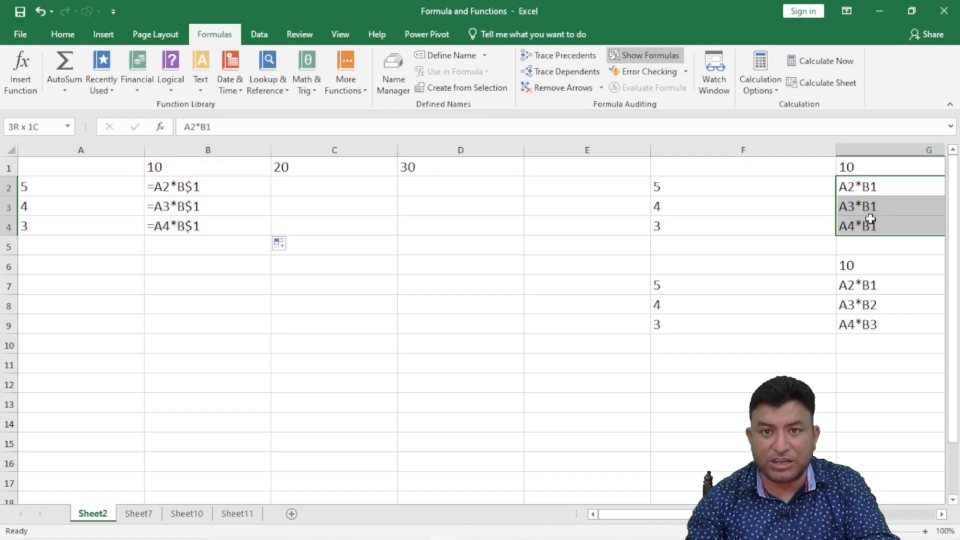
left_click_drag(200, 186, 196, 227)
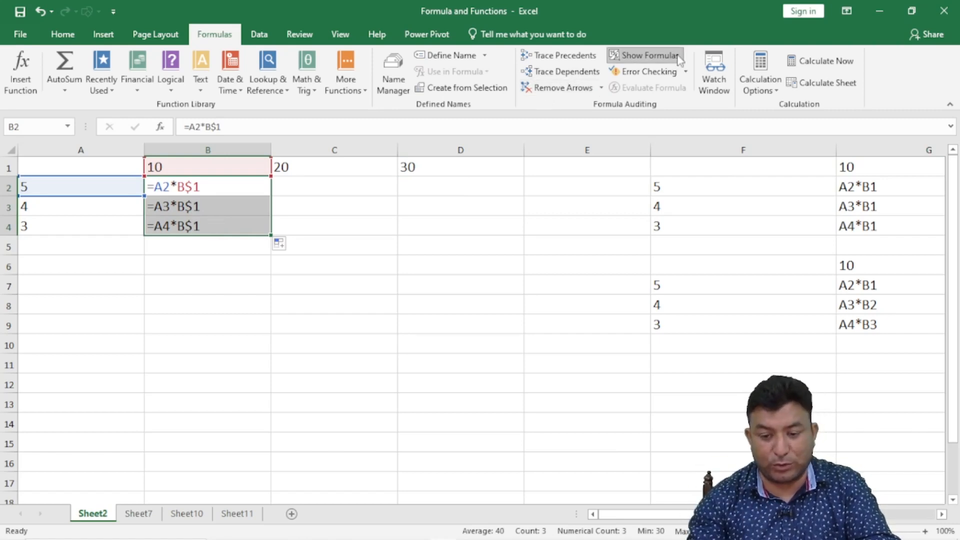
left_click(653, 57)
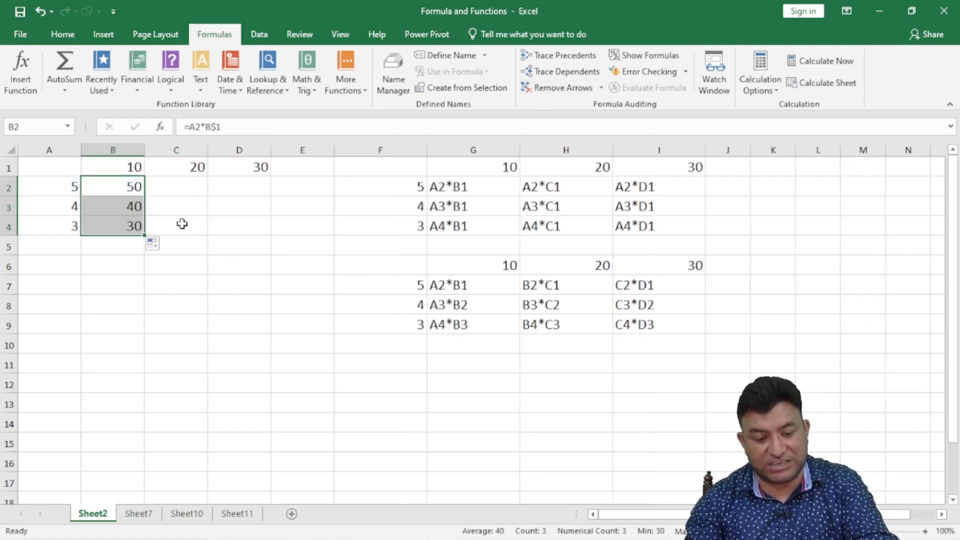
Fill the formula from B2 across to D2 and inspect which cells C2 refers to.
left_click(164, 188)
left_click(109, 185)
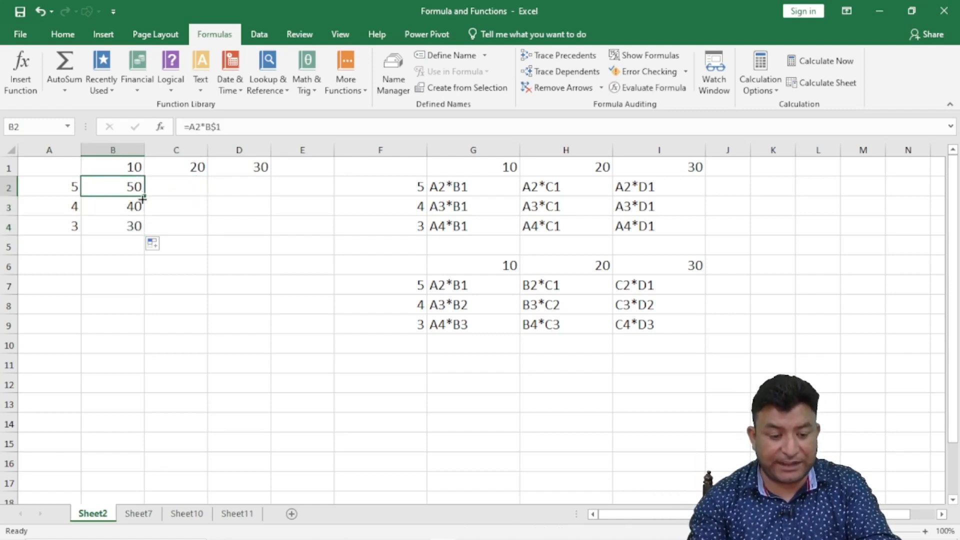
left_click_drag(145, 196, 260, 195)
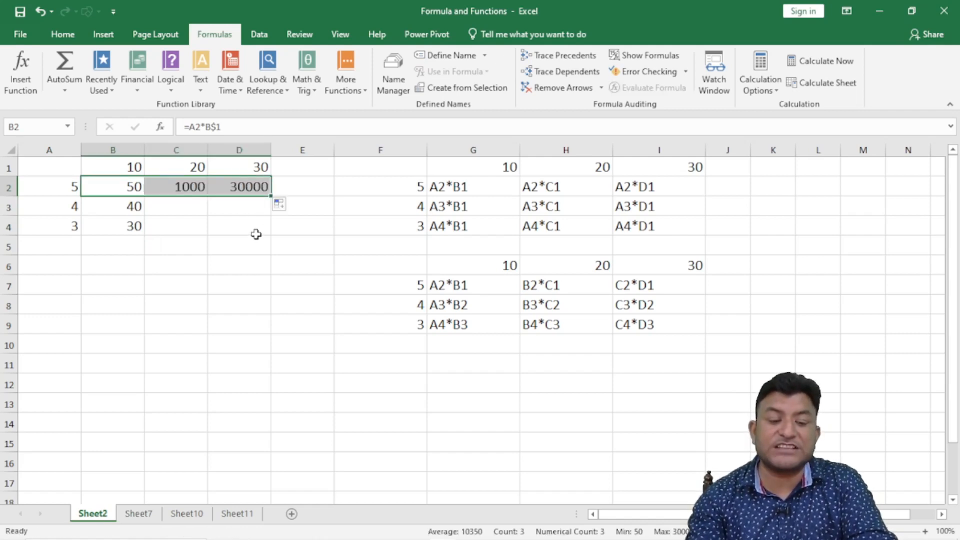
left_click(187, 186)
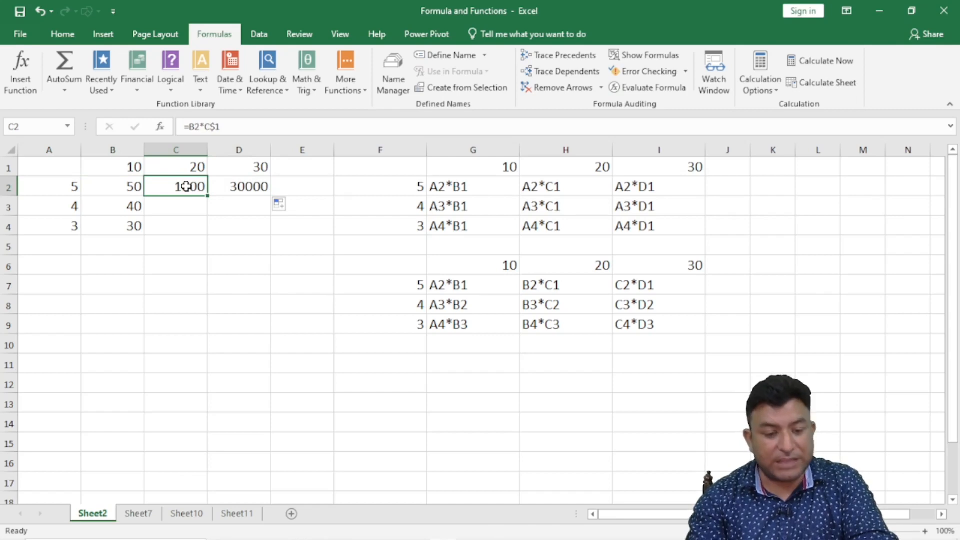
double_click(186, 186)
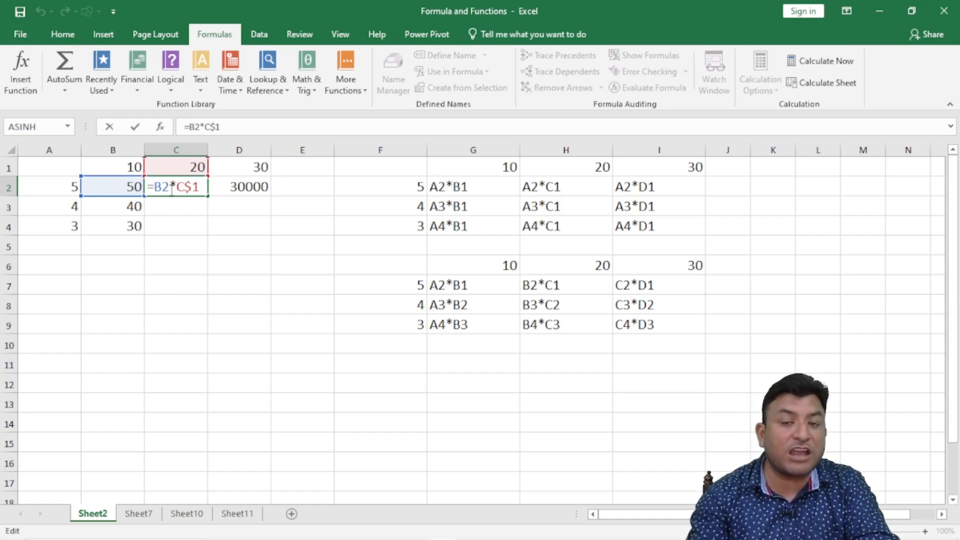
key("Escape")
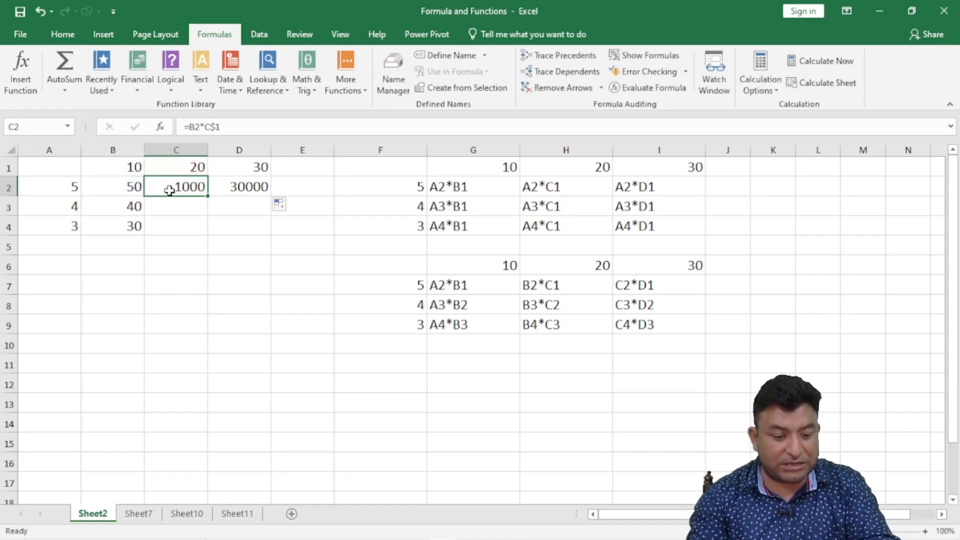
Lock the column of the A2 reference in cell B2 so the formula reads =$A2*B$1.
left_click(134, 188)
left_click(192, 127)
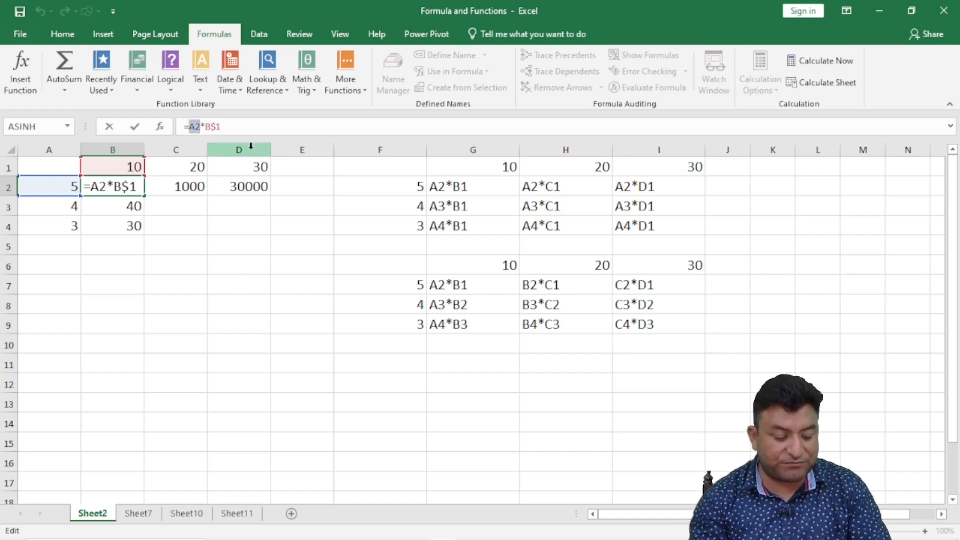
key("F4")
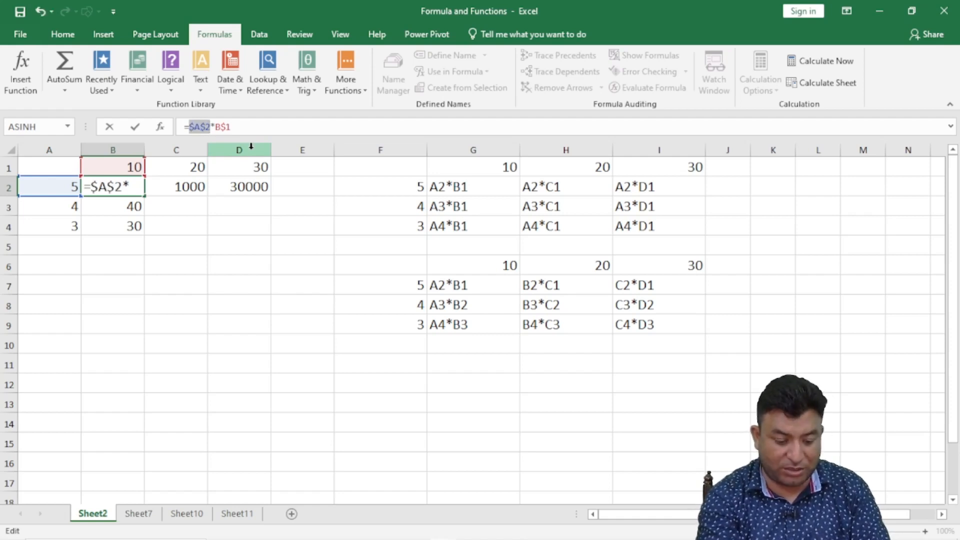
key("F4")
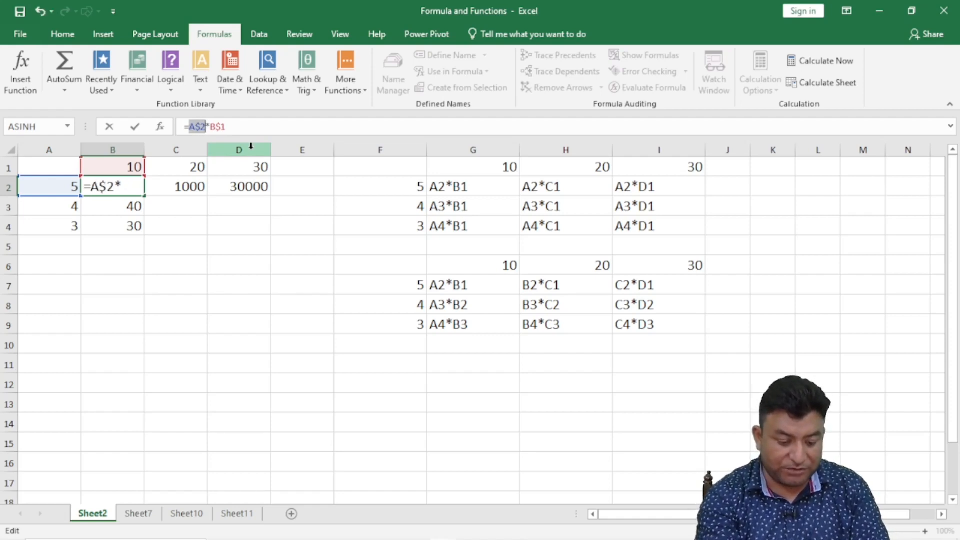
key("F4")
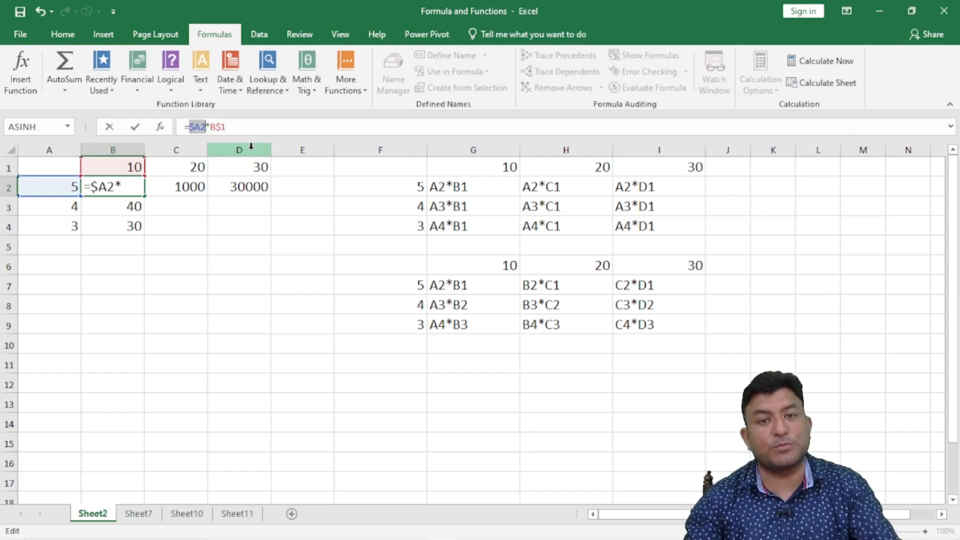
key("Return")
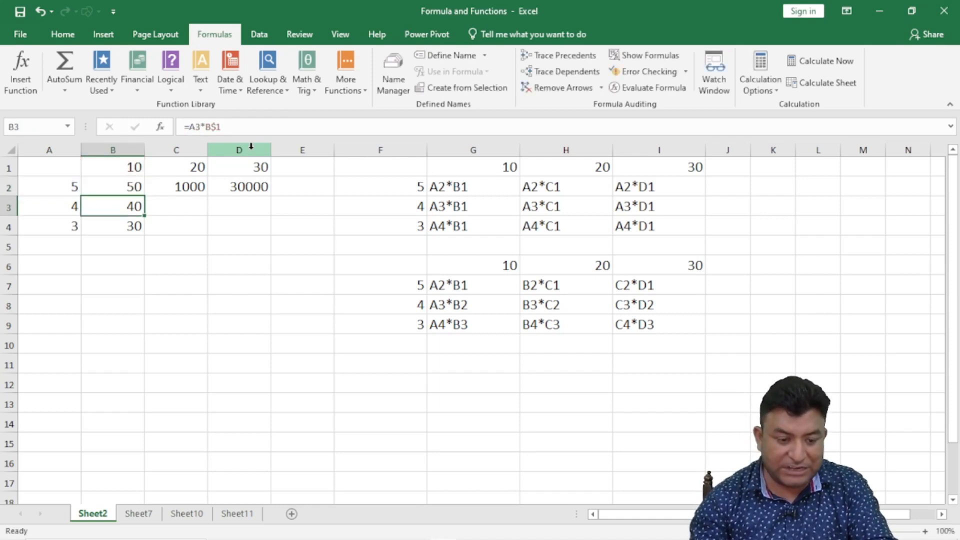
Fill the mixed-reference formula from B2 down and across the whole table range B2:D4.
left_click(138, 188)
left_click_drag(144, 196, 148, 235)
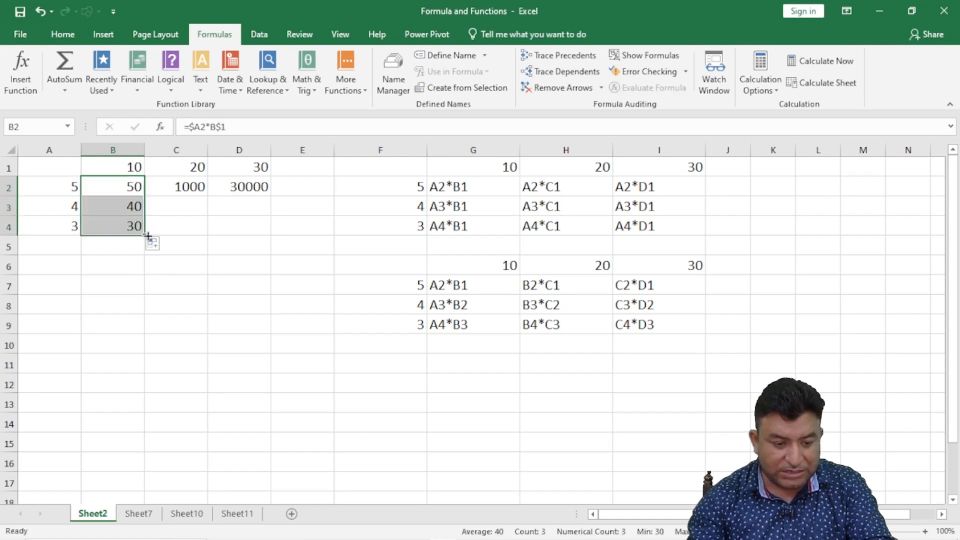
left_click(129, 207)
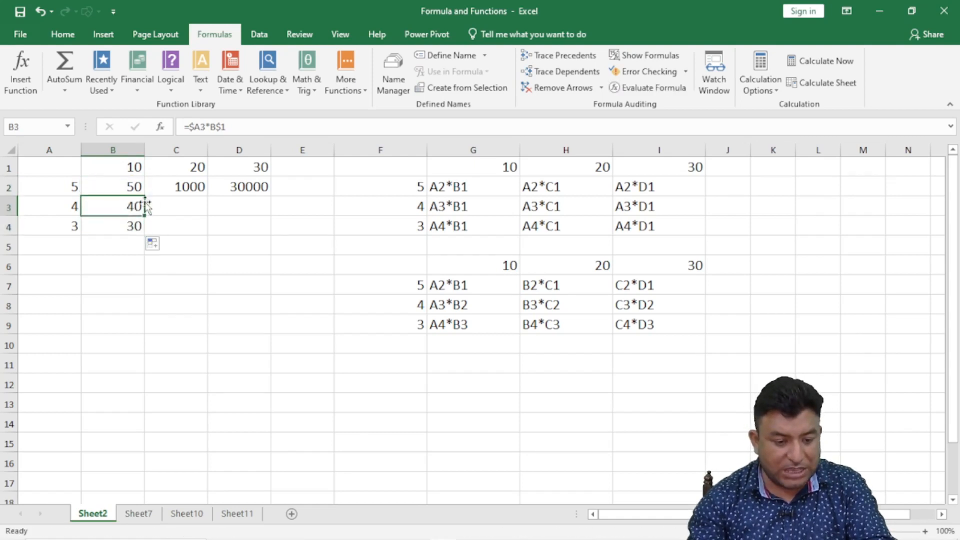
left_click_drag(146, 205, 245, 212)
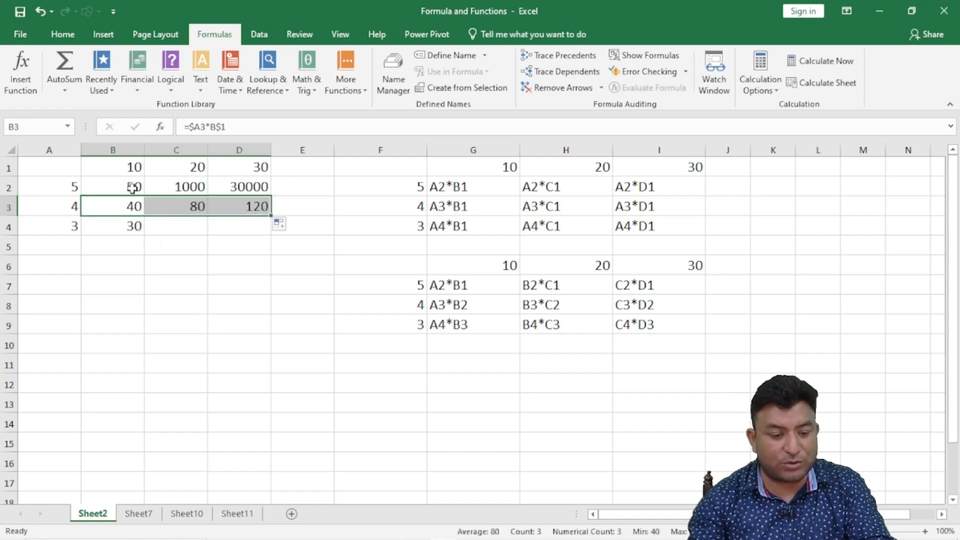
left_click(136, 190)
left_click_drag(148, 199, 275, 198)
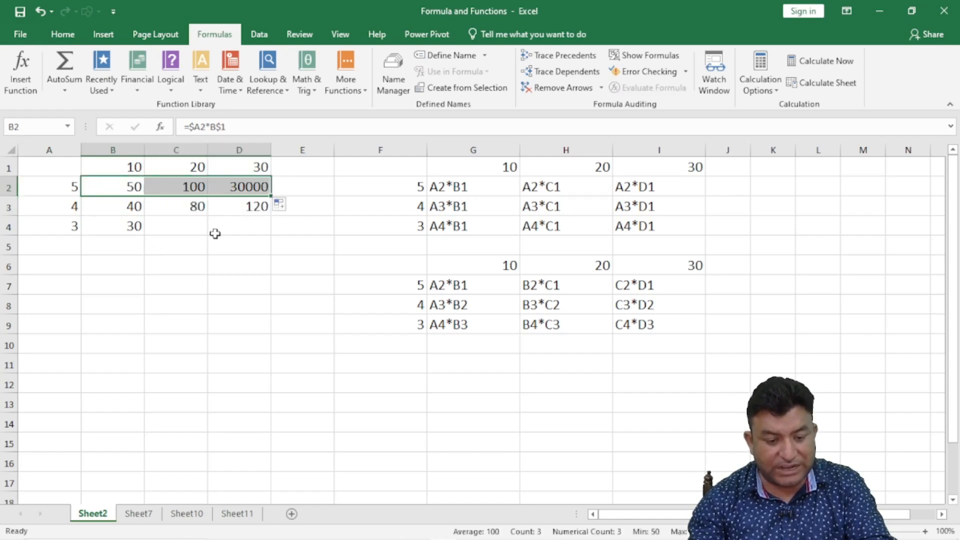
left_click(123, 186)
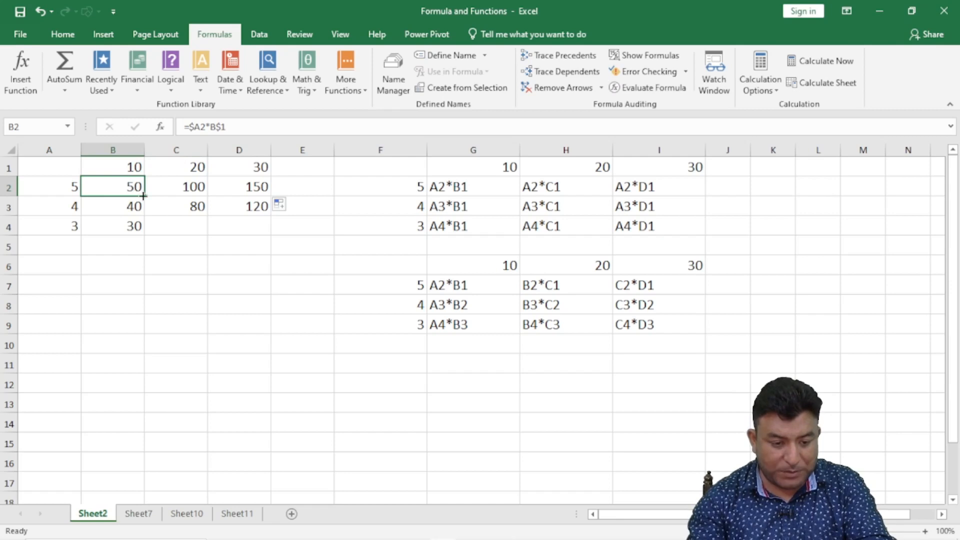
mouse_move(147, 197)
left_mouse_down()
mouse_move(267, 195)
mouse_move(272, 235)
left_mouse_up()
left_click(205, 275)
left_click(191, 228)
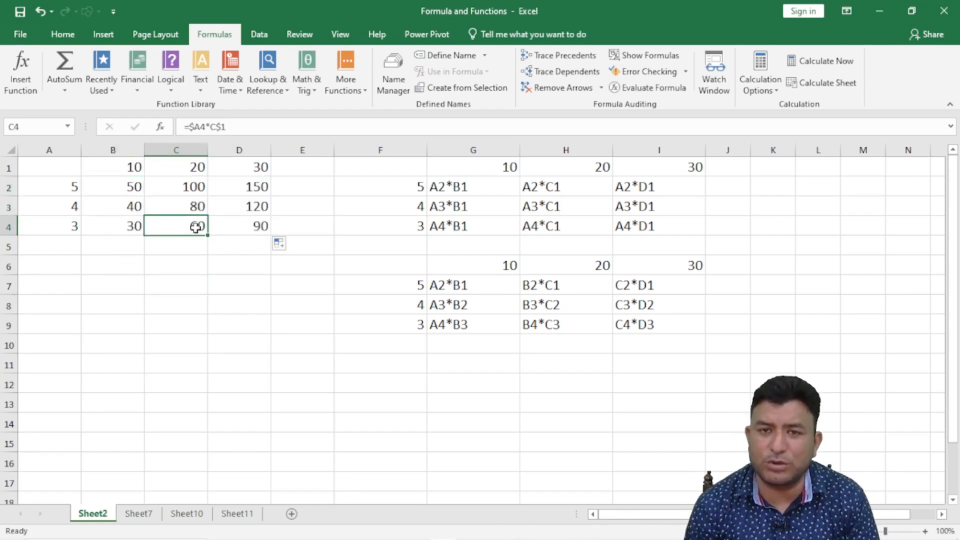
Show the worksheet's formulas and narrow columns A to F so the table sits close to the reference tables.
left_click_drag(428, 151, 300, 151)
left_click_drag(134, 186, 240, 222)
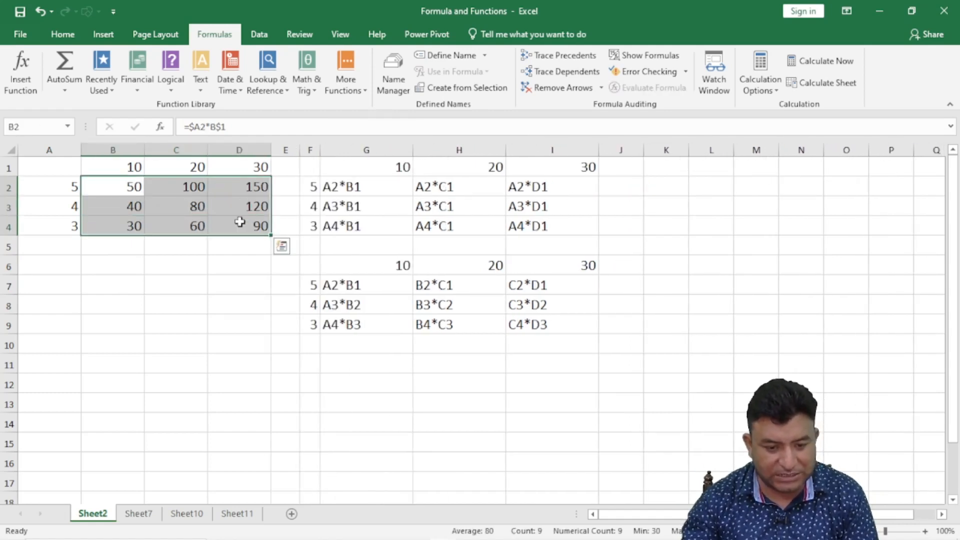
left_click(645, 55)
left_click(390, 325)
left_click_drag(581, 144, 475, 157)
left_click_drag(397, 150, 343, 150)
left_click_drag(270, 152, 219, 145)
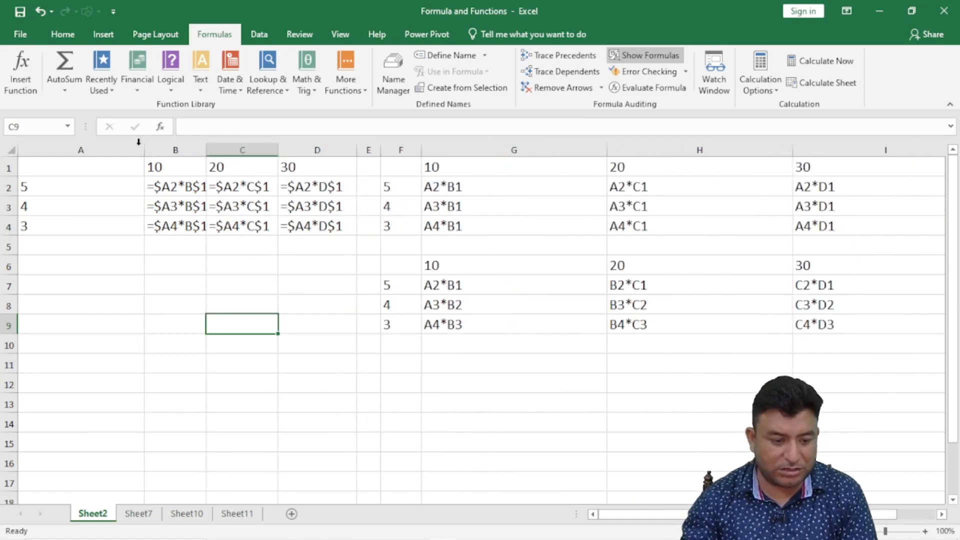
left_click_drag(144, 152, 54, 152)
left_click_drag(118, 152, 126, 151)
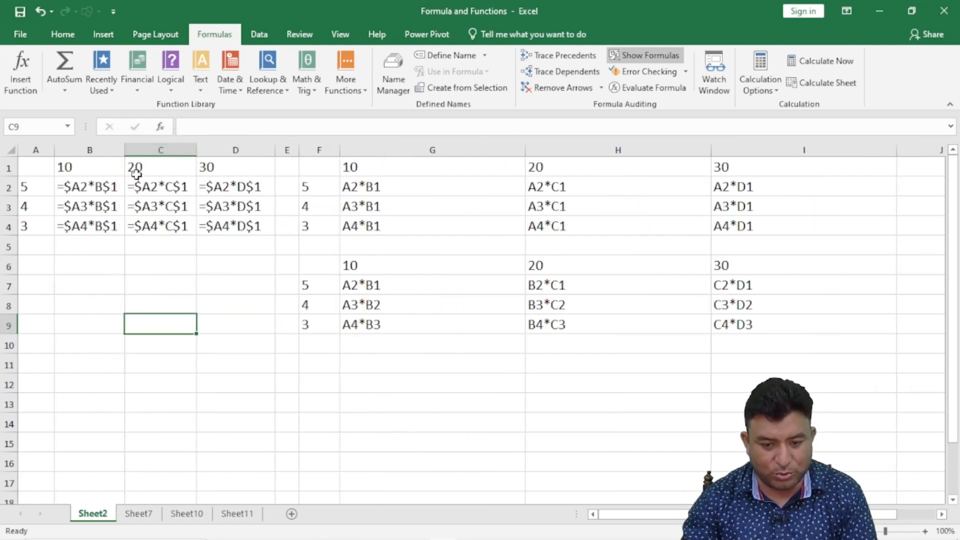
Compare the formulas in B2:B4 with the required references in G2:G4.
left_click(155, 300)
left_click(75, 186)
left_click(78, 206)
left_click(82, 226)
left_click(368, 188)
left_click(368, 206)
left_click(368, 228)
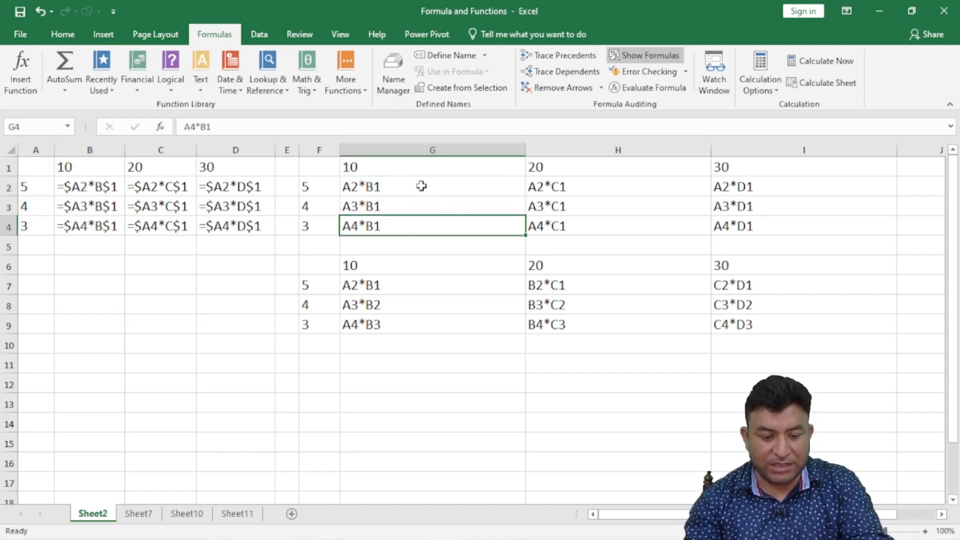
left_click(93, 188)
left_click(103, 206)
left_click(107, 225)
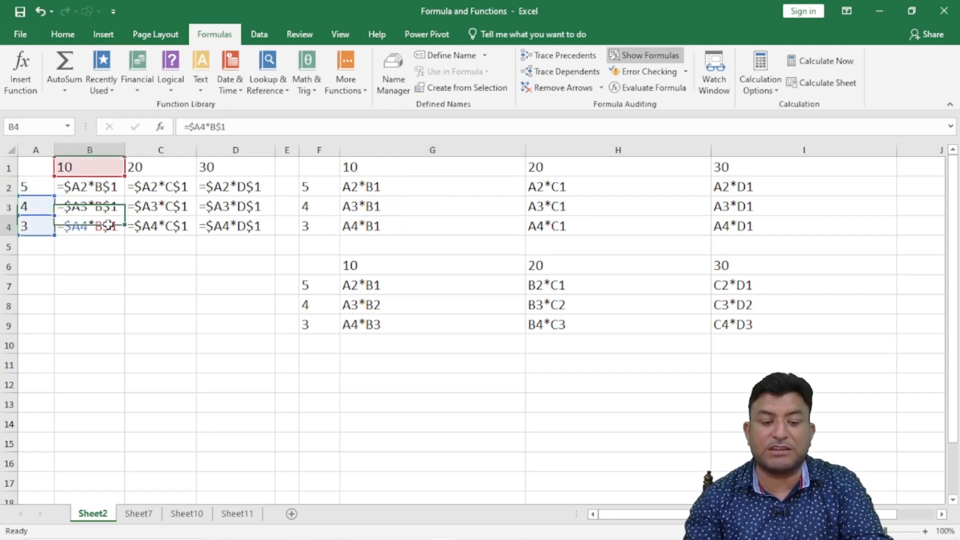
Compare the formulas in C2:D4 with the required references in H2:I4, and return to B2.
left_click(159, 187)
left_click(155, 211)
left_click(153, 227)
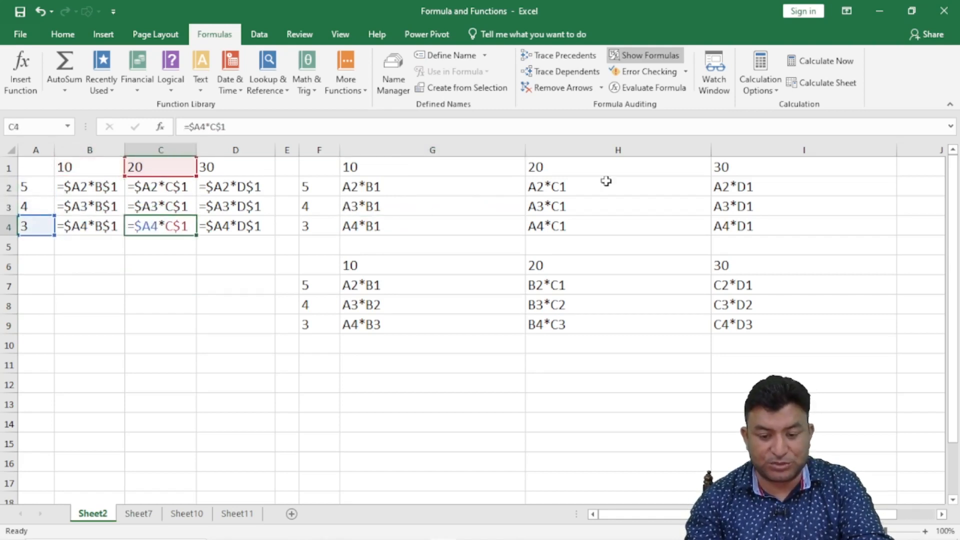
left_click(551, 186)
left_click(545, 210)
left_click(546, 227)
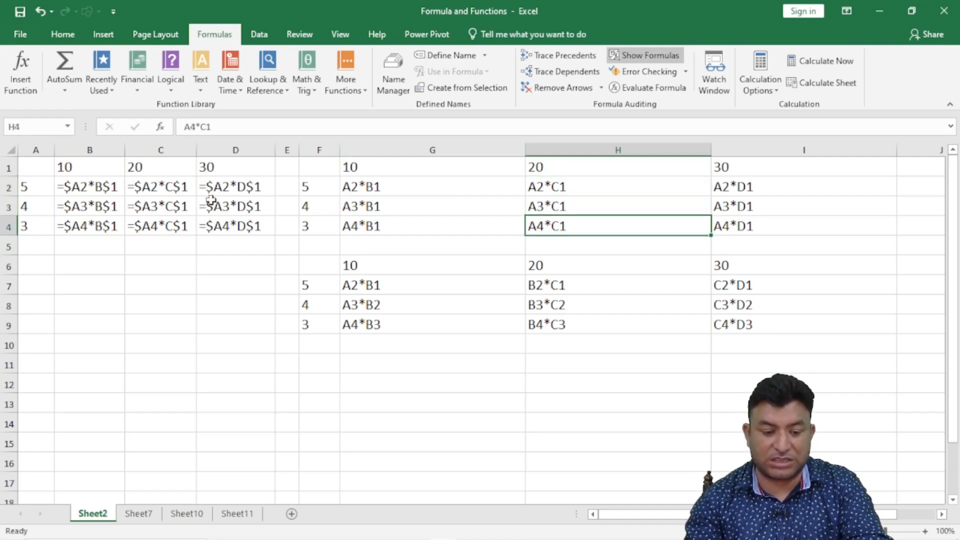
left_click_drag(562, 188, 564, 226)
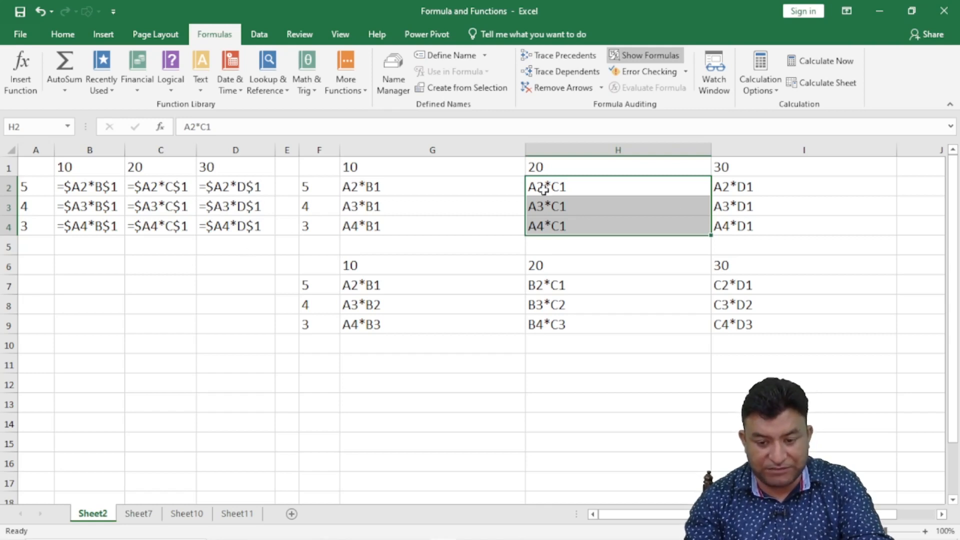
left_click_drag(742, 187, 749, 230)
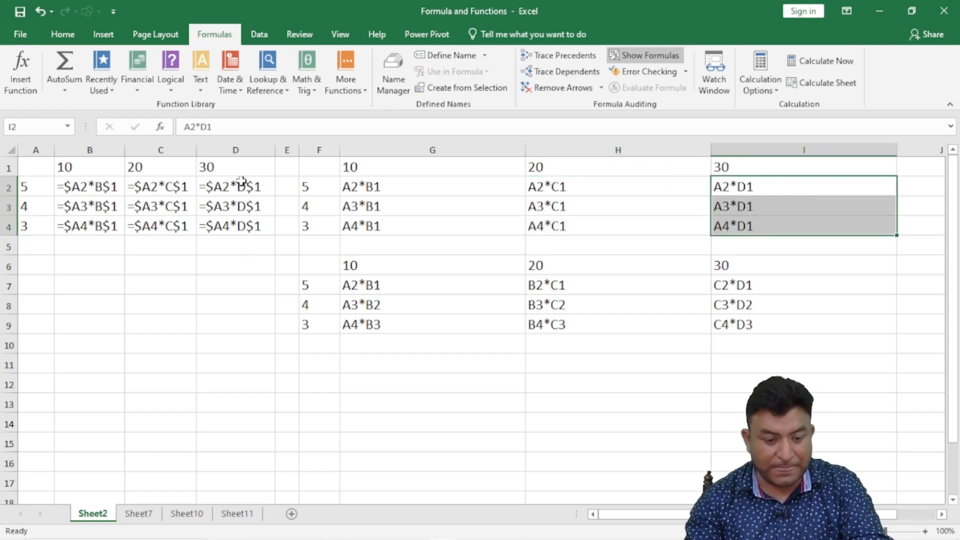
left_click(231, 189)
left_click(229, 206)
left_click(235, 226)
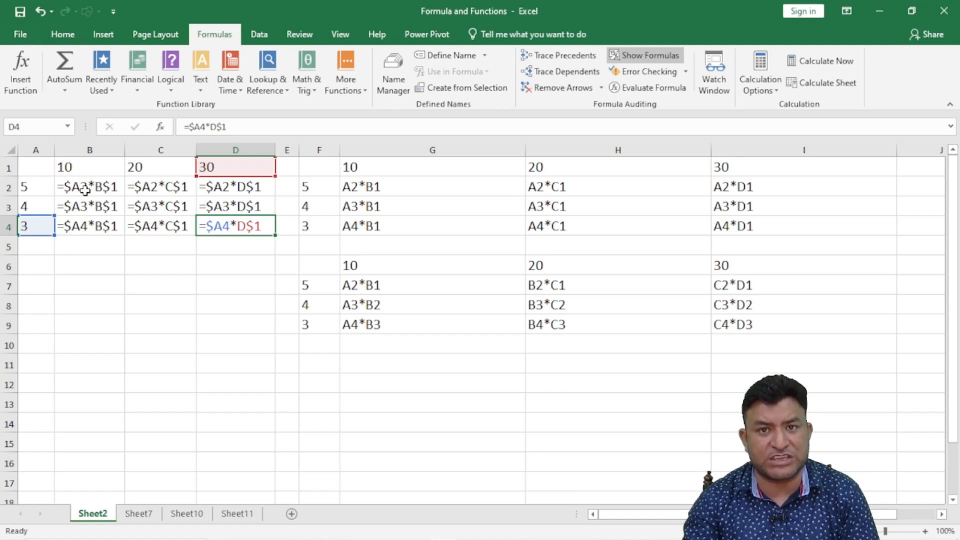
left_click(115, 188)
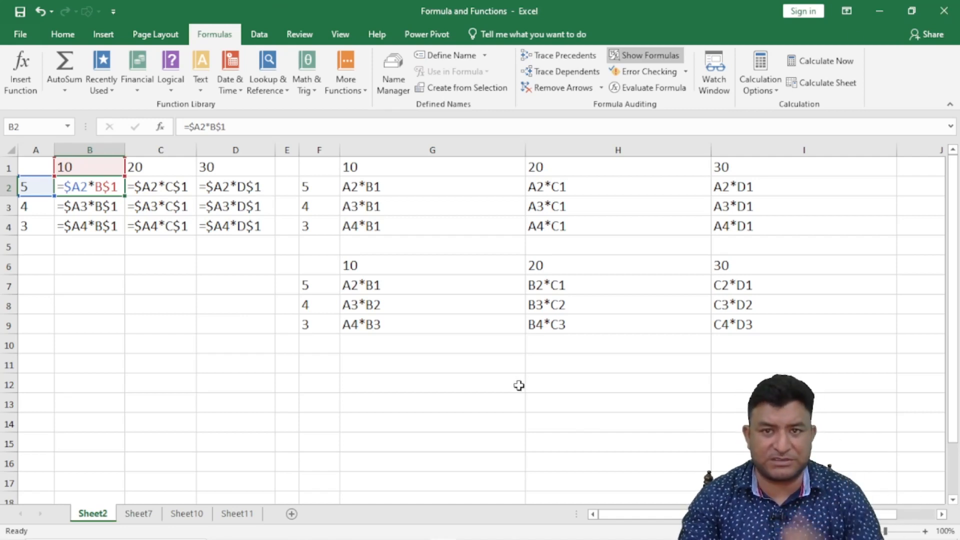
Switch to Sheet7 and review the yearly sales and price per unit of item PRO101 in row 4.
left_click(158, 516)
left_click(278, 336)
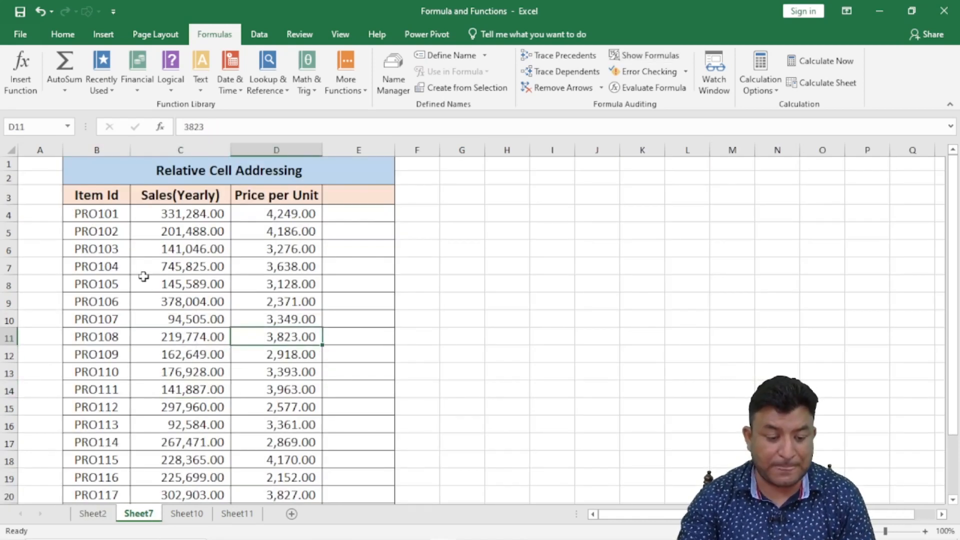
left_click(177, 218)
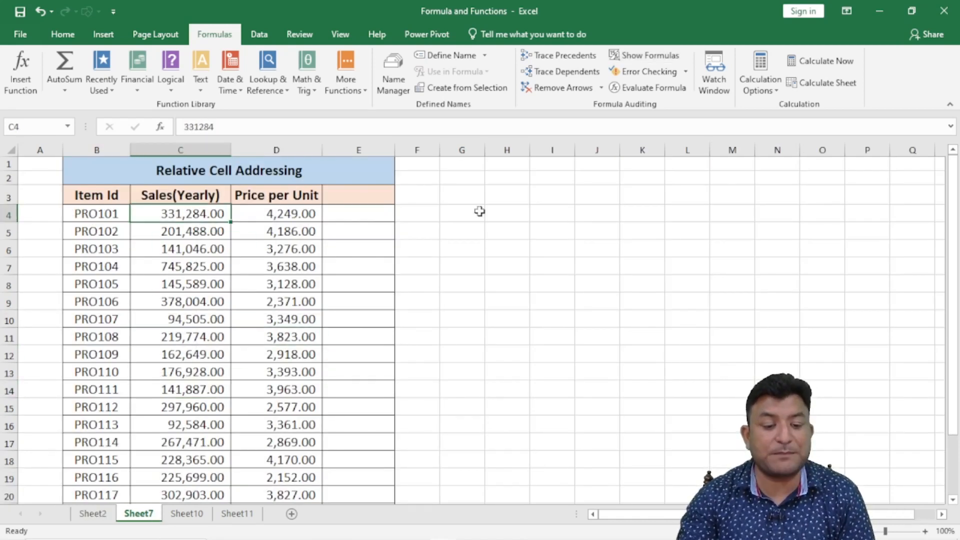
left_click(274, 214)
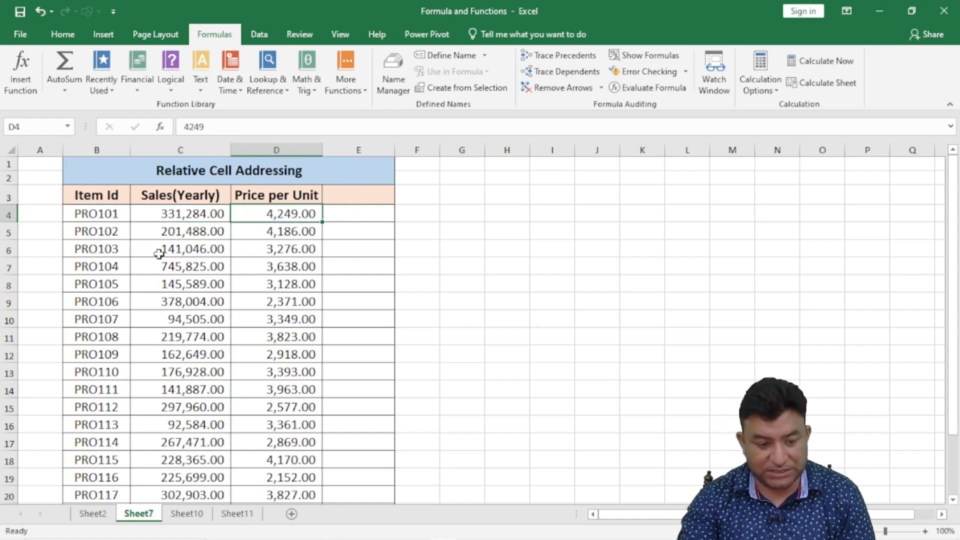
left_click(350, 218)
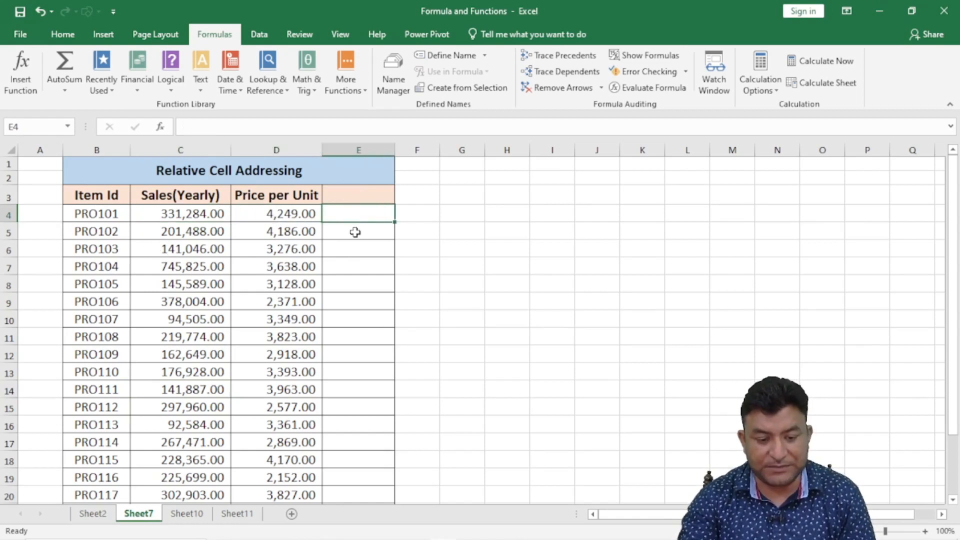
left_click(195, 211)
left_click(305, 214)
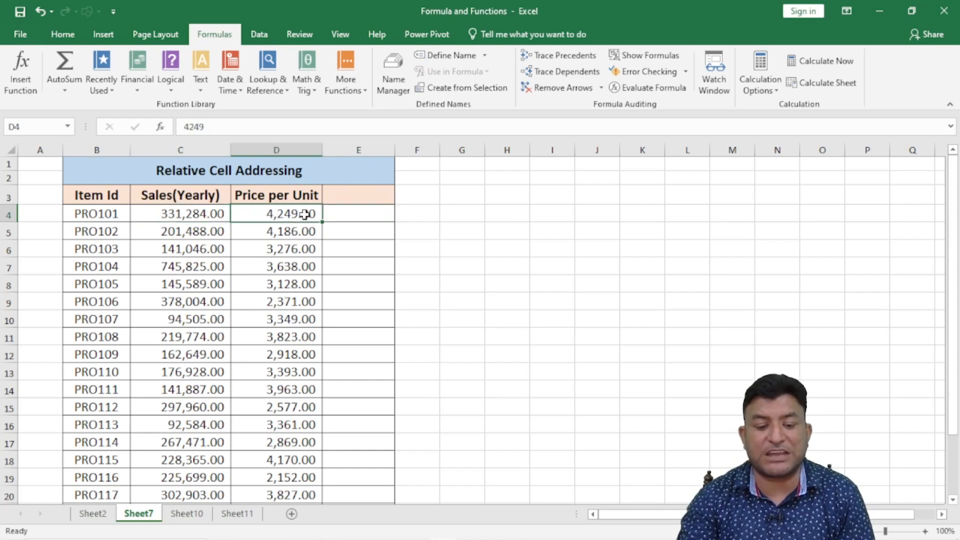
Enter the column header Quantity in cell E3.
left_click(349, 196)
type("Q")
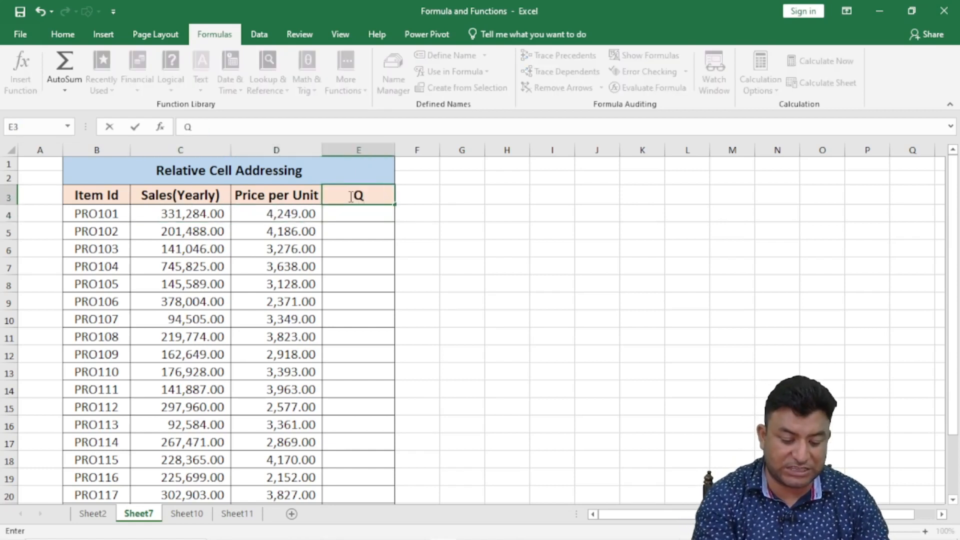
type("uantity")
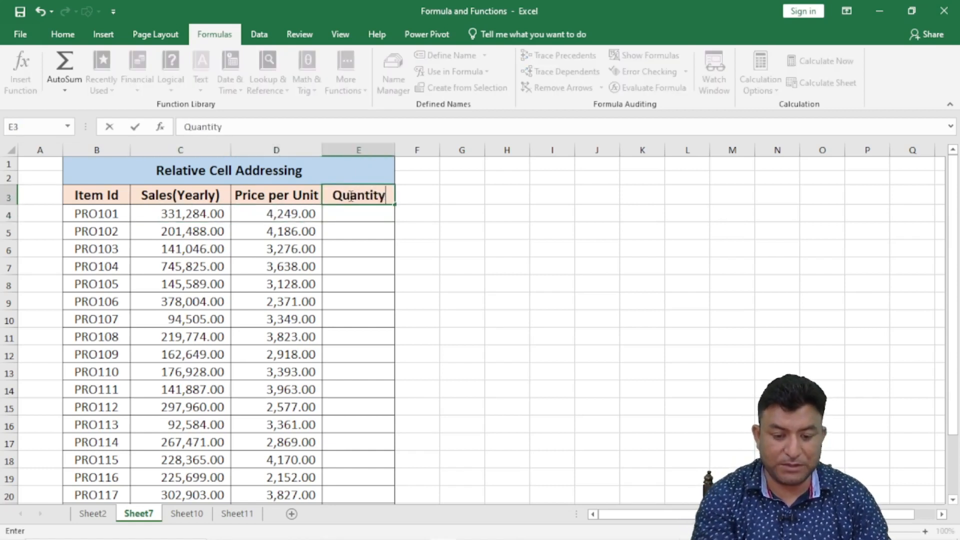
key("Return")
Calculate the quantity for PRO101 in E4 with the formula =C4/D4.
type("=")
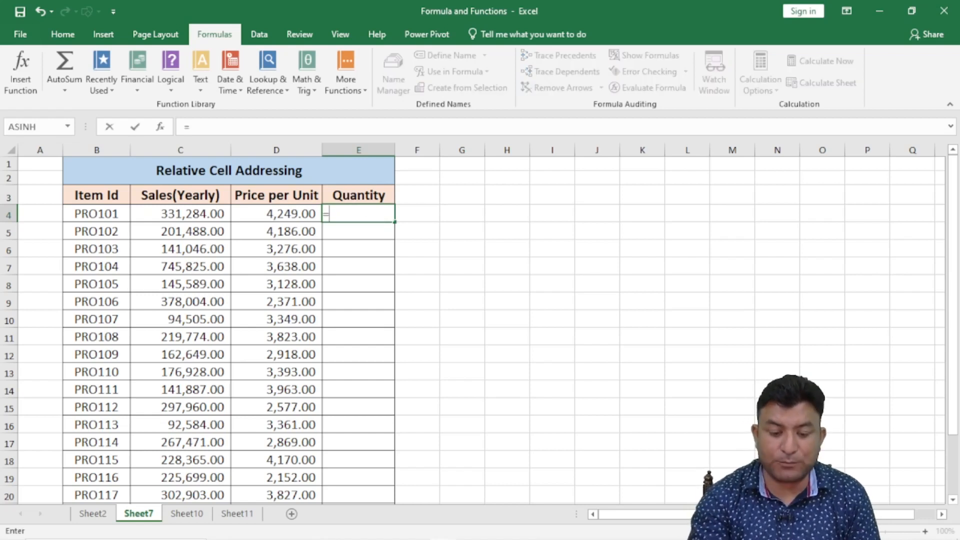
left_click(190, 214)
type("/")
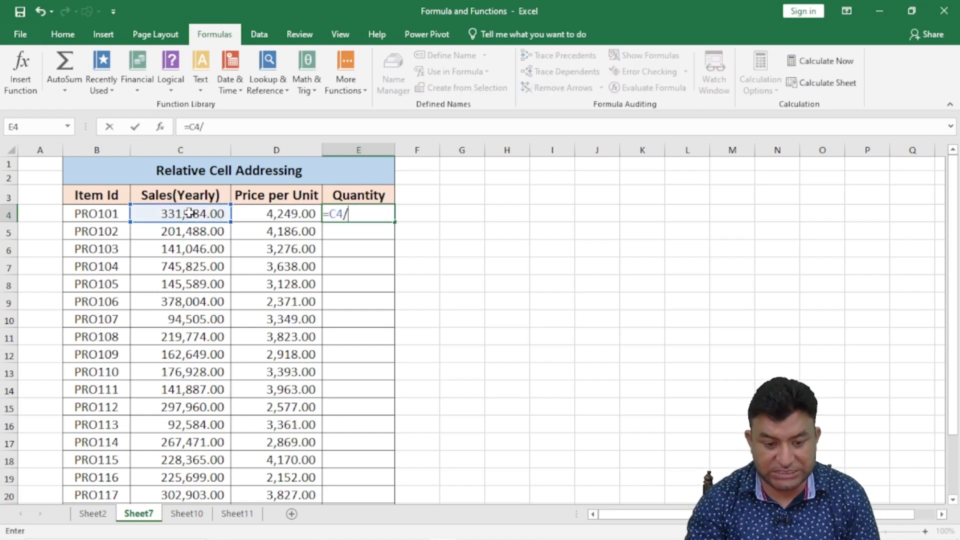
left_click(288, 215)
key("Return")
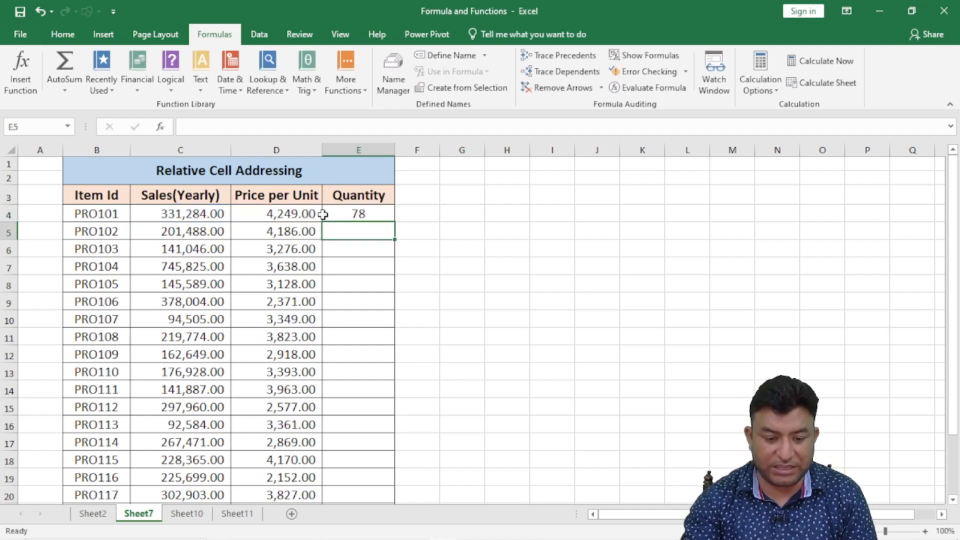
Fill the quantity formula from E4 down to E20 and inspect the row references in E5 and E6.
left_click(379, 209)
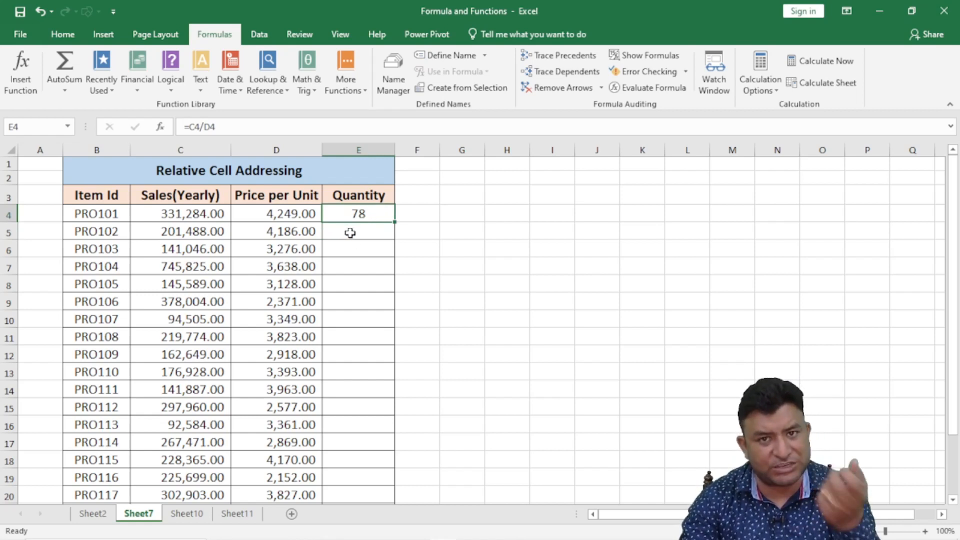
left_click_drag(398, 224, 398, 496)
double_click(366, 233)
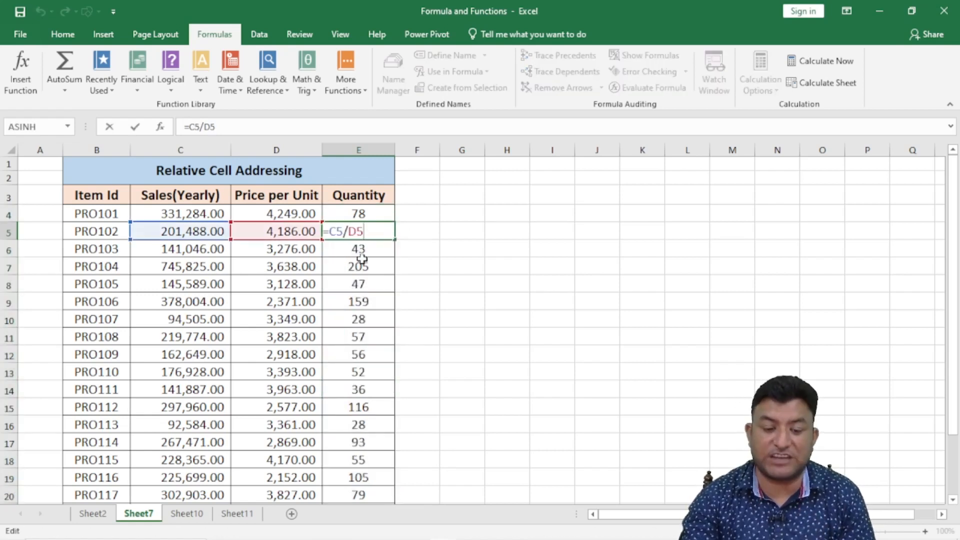
double_click(359, 248)
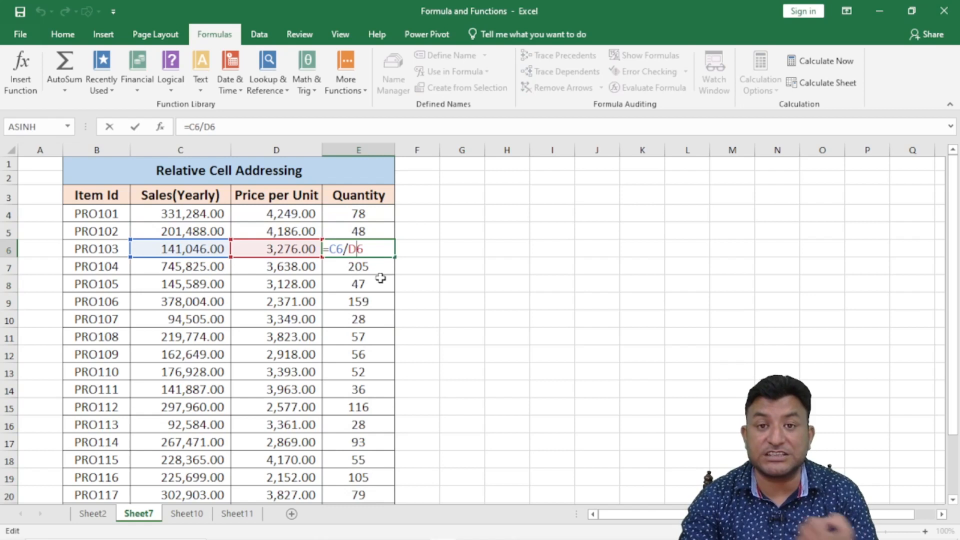
Inspect the row references in the quantity formula of E7 and leave the cell without changing it.
double_click(349, 267)
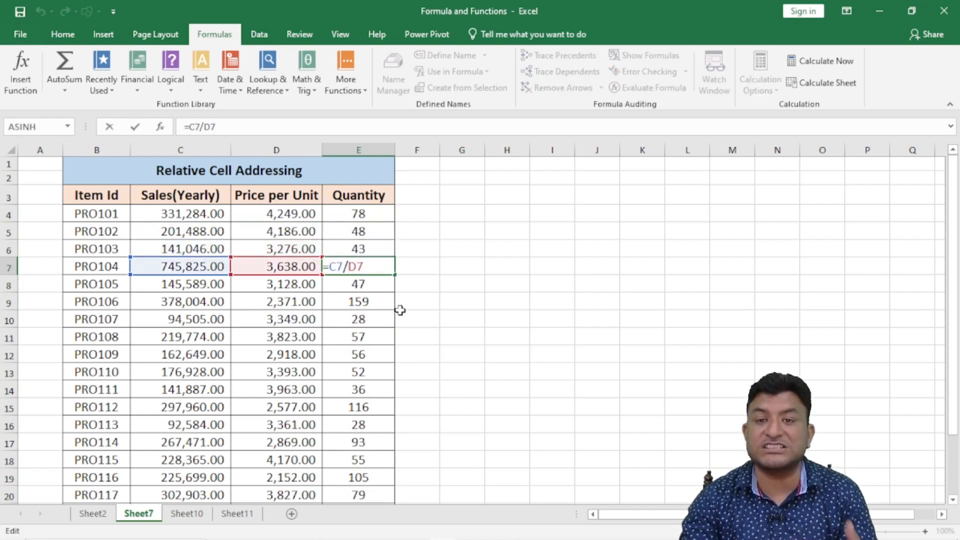
left_click(447, 289)
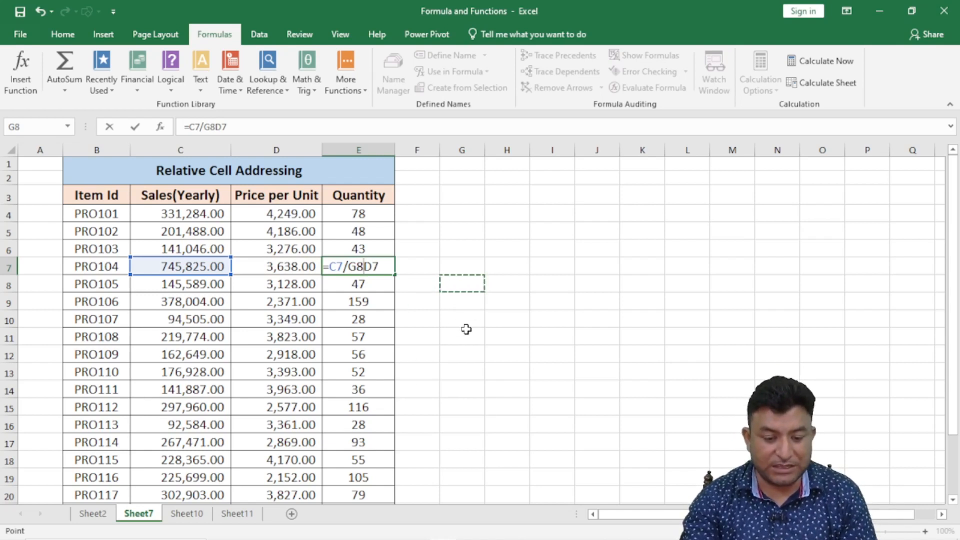
key("Escape")
Switch to Sheet10 and review the quarterly sales figures in columns C to F and the conversion rate in J3.
left_click(185, 514)
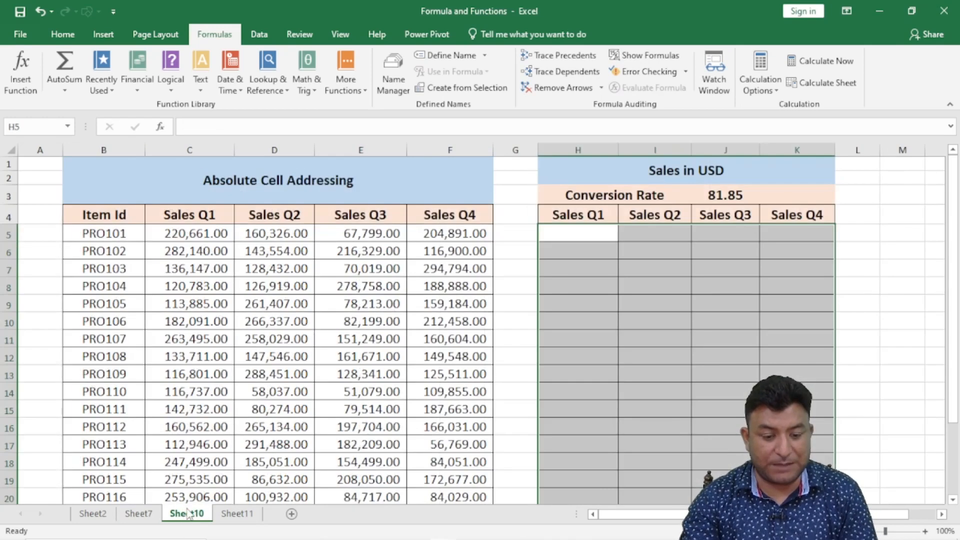
left_click(520, 360)
left_click_drag(202, 236, 304, 255)
left_click(209, 306)
left_click_drag(194, 236, 200, 304)
left_click_drag(280, 251, 280, 303)
left_click_drag(383, 236, 384, 279)
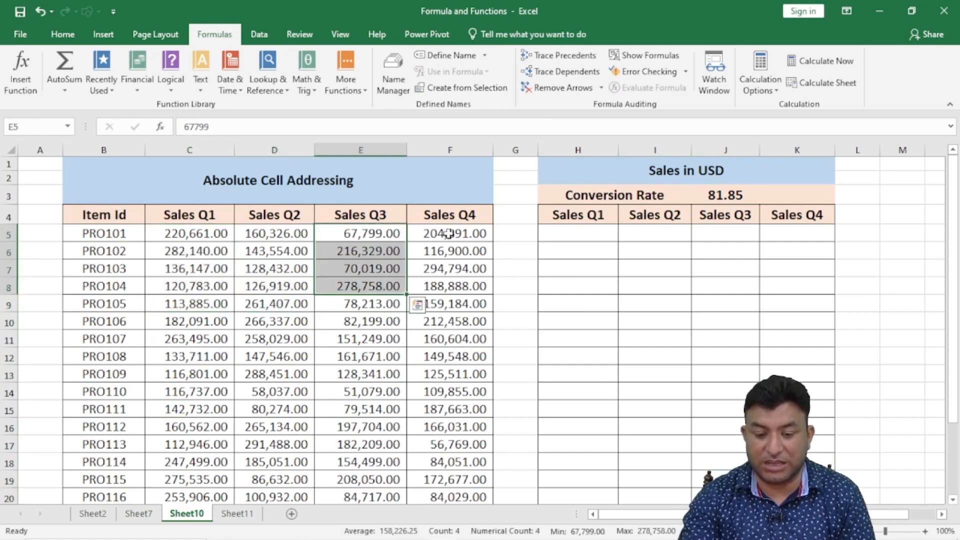
left_click_drag(448, 236, 451, 288)
left_click(193, 233)
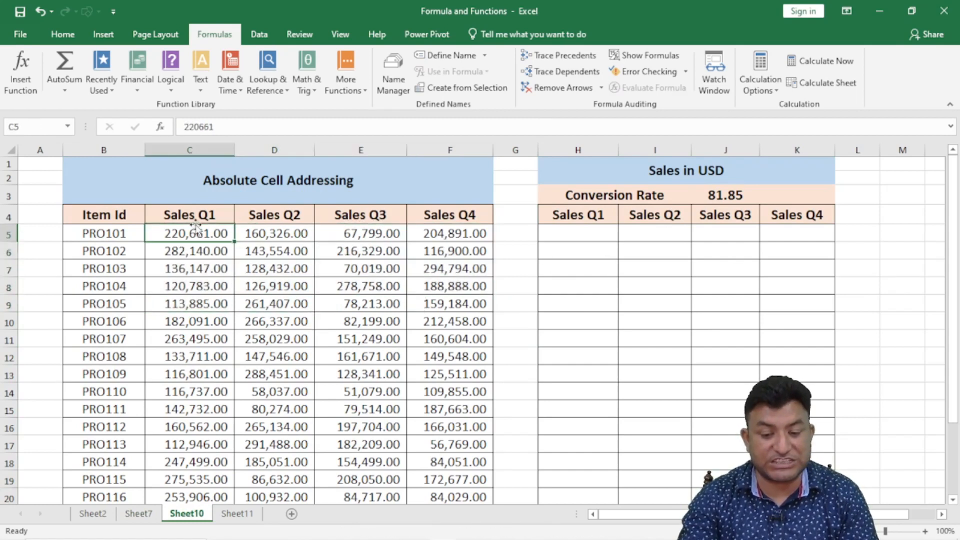
left_click(211, 253)
left_click(223, 323)
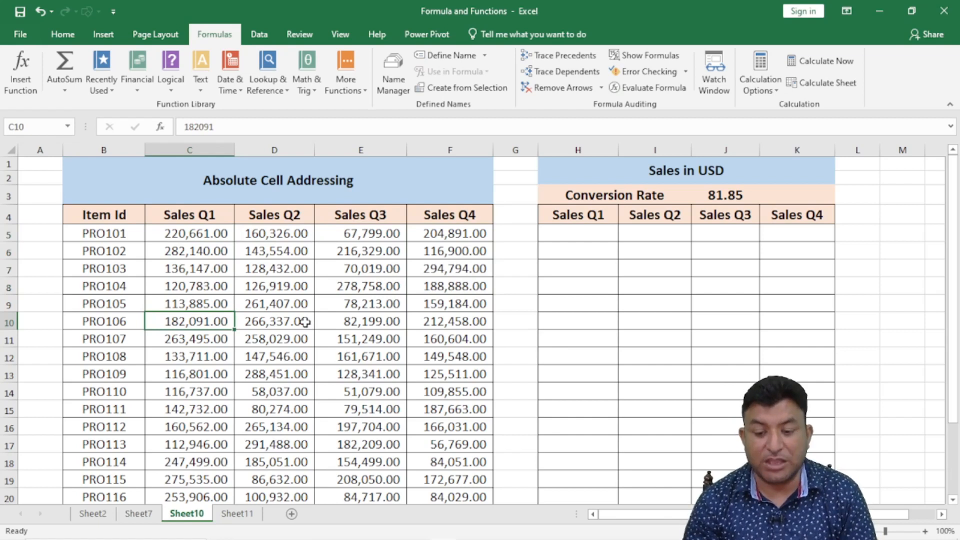
left_click(726, 196)
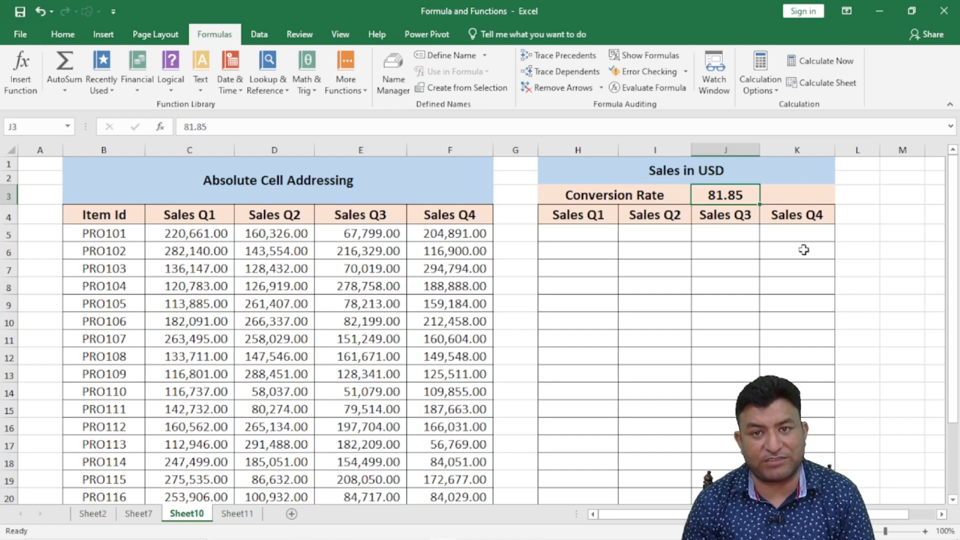
Convert the Sales Q1 figure of PRO101 to USD in H5 with the formula =C5/J3.
left_click(556, 229)
type("=")
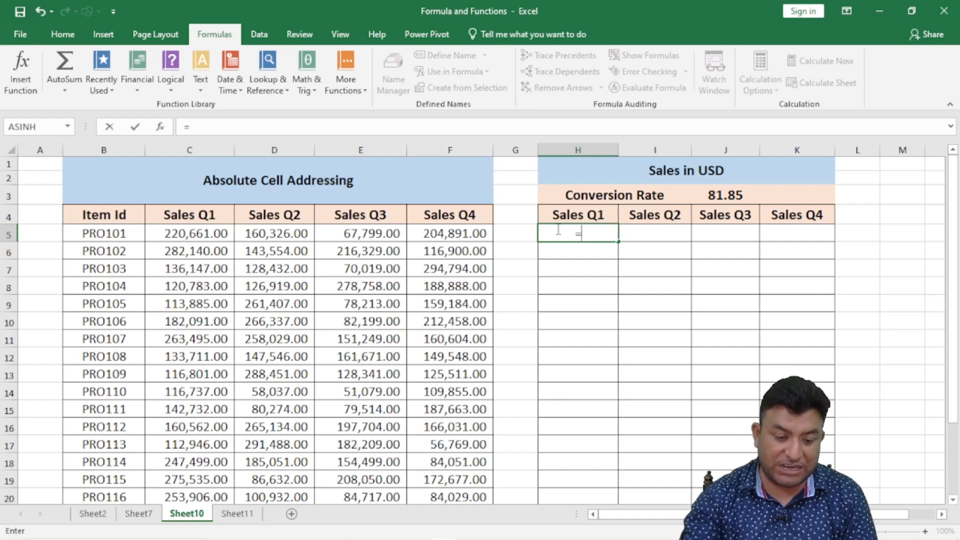
left_click(197, 231)
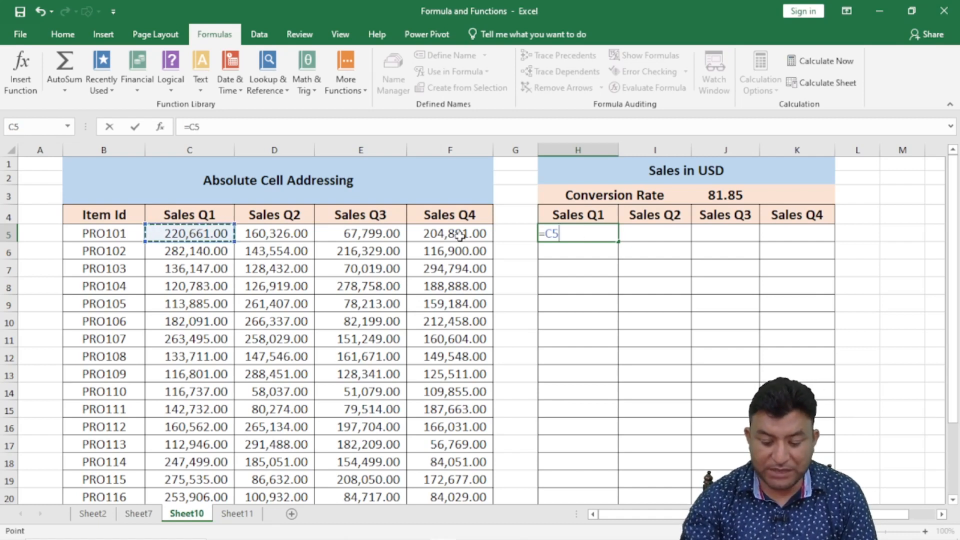
type("/")
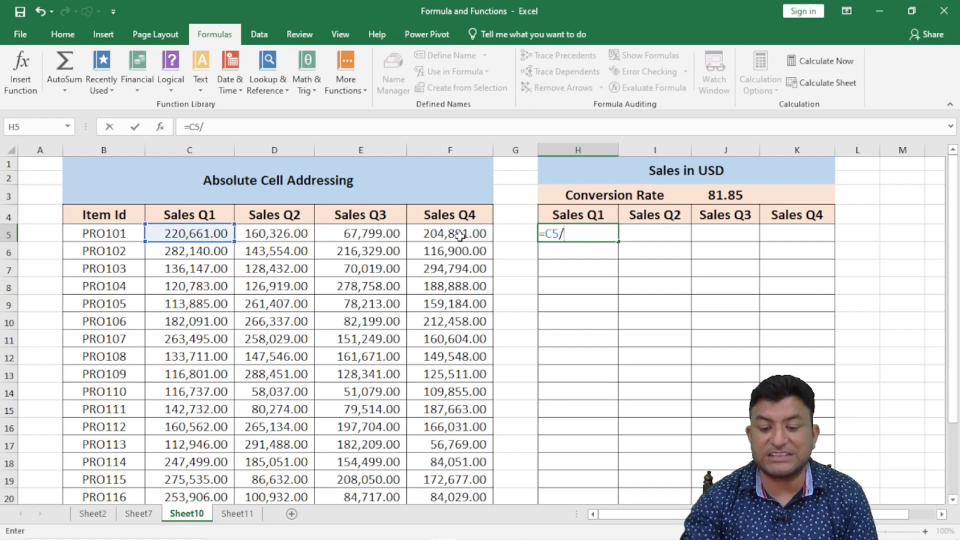
left_click(731, 192)
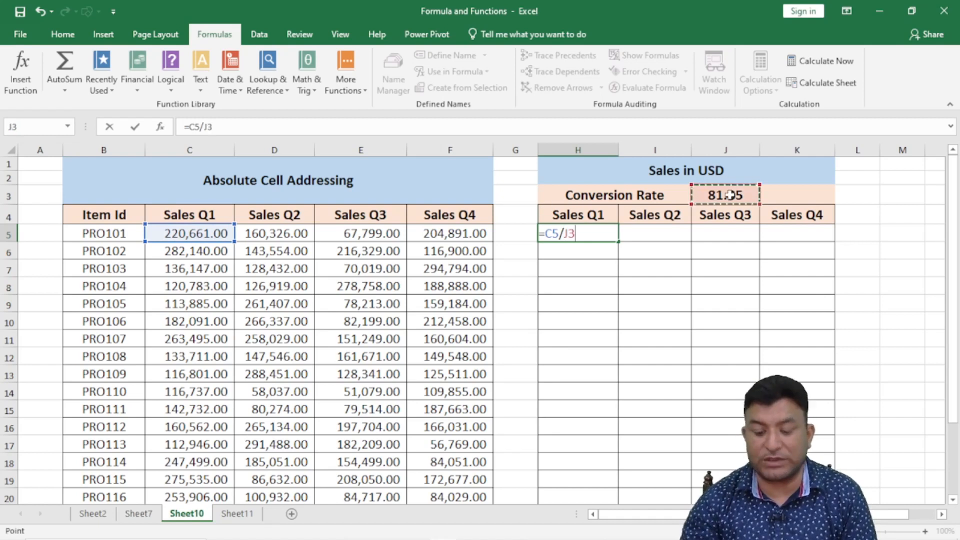
key("Return")
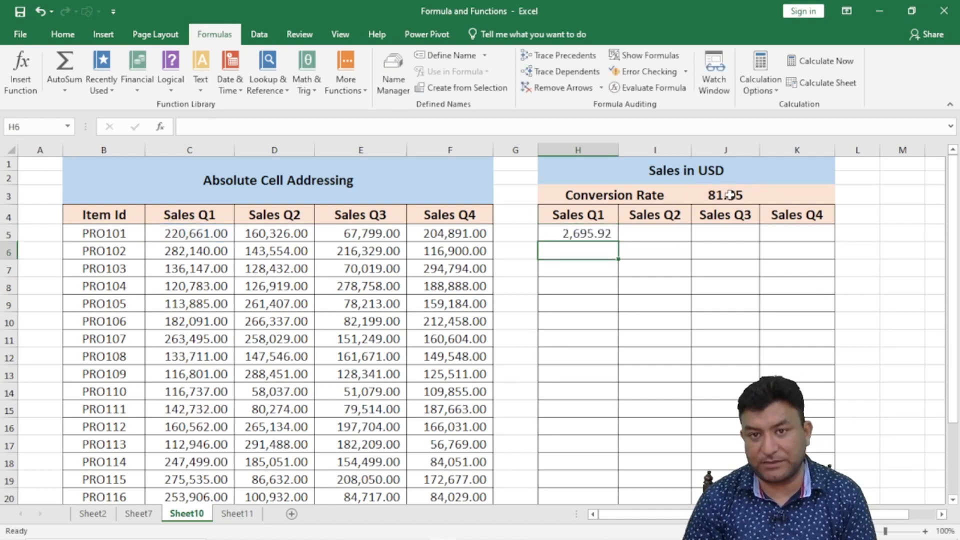
Try filling the H5 formula down to H6, inspect the shifted references, and clear the copied formula.
left_click(579, 235)
left_click_drag(619, 243, 619, 258)
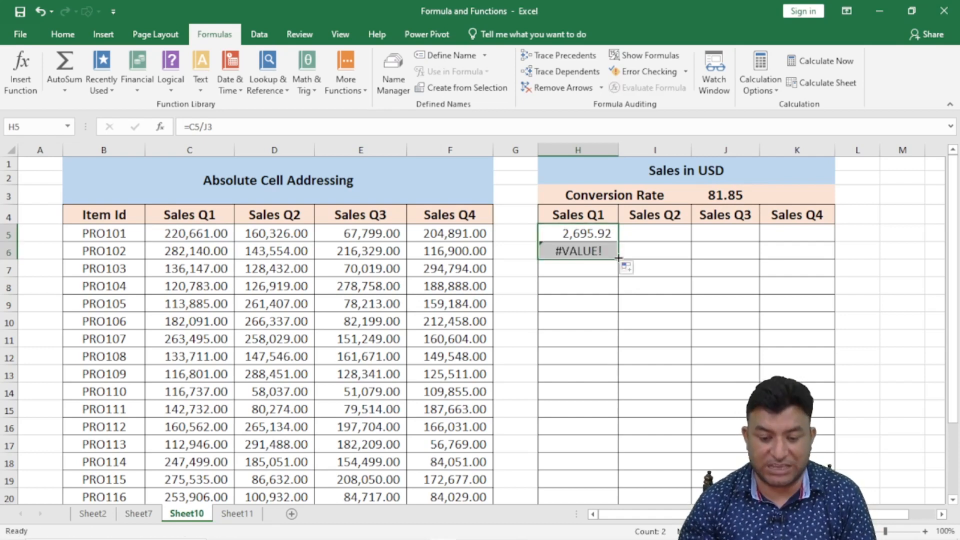
double_click(590, 250)
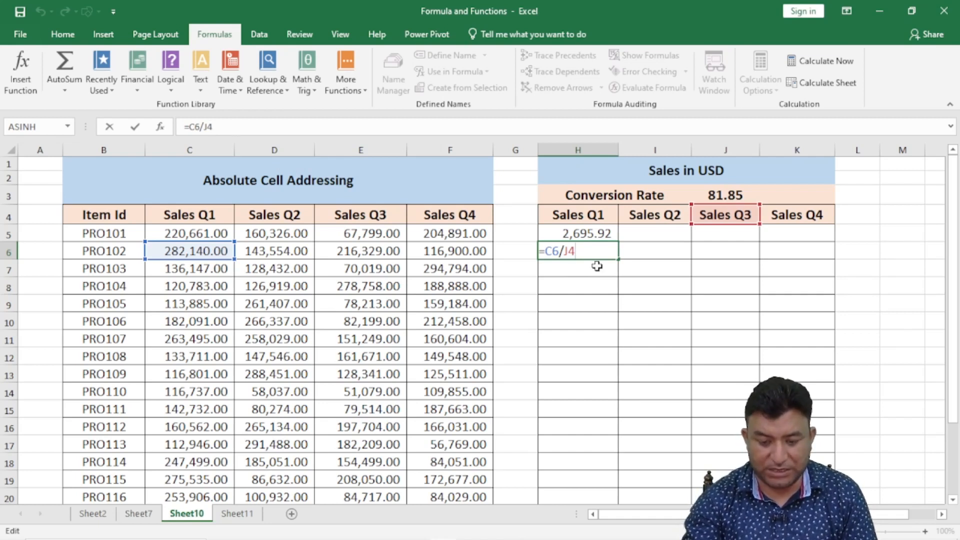
key("BackSpace")
key("BackSpace")
key("BackSpace")
key("BackSpace")
key("BackSpace")
key("BackSpace")
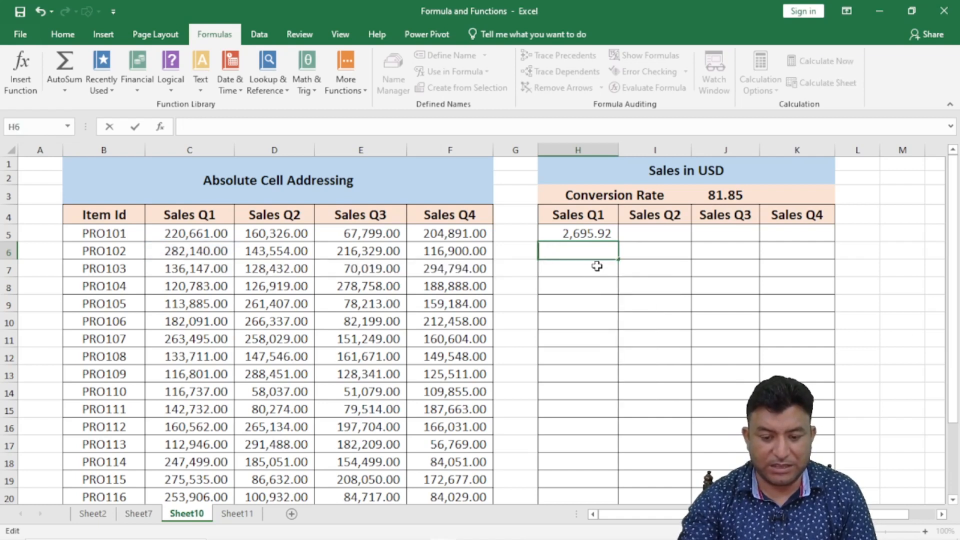
Lock only the row of the conversion rate reference in H5, making the formula =C5/J$3.
left_click(579, 233)
double_click(580, 232)
key("Escape")
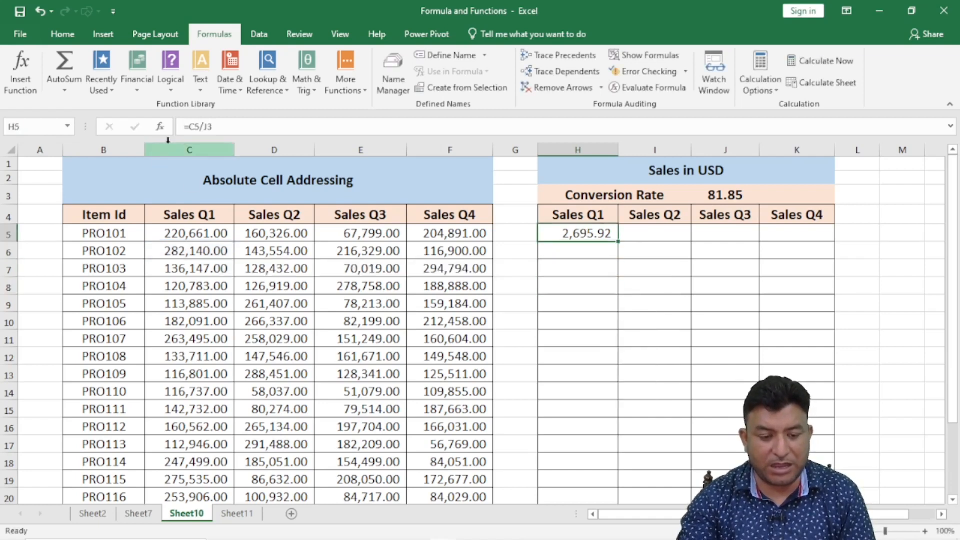
left_click_drag(203, 126, 213, 126)
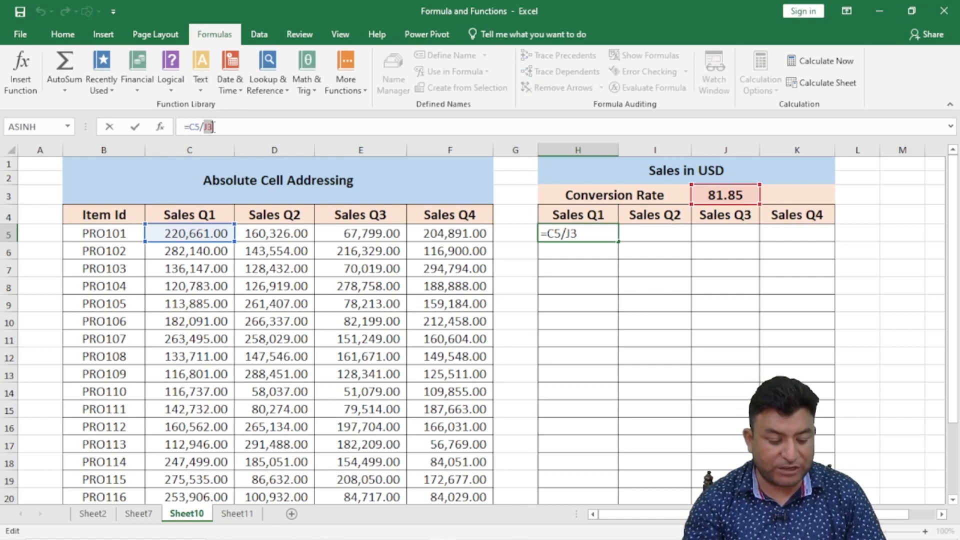
key("F4")
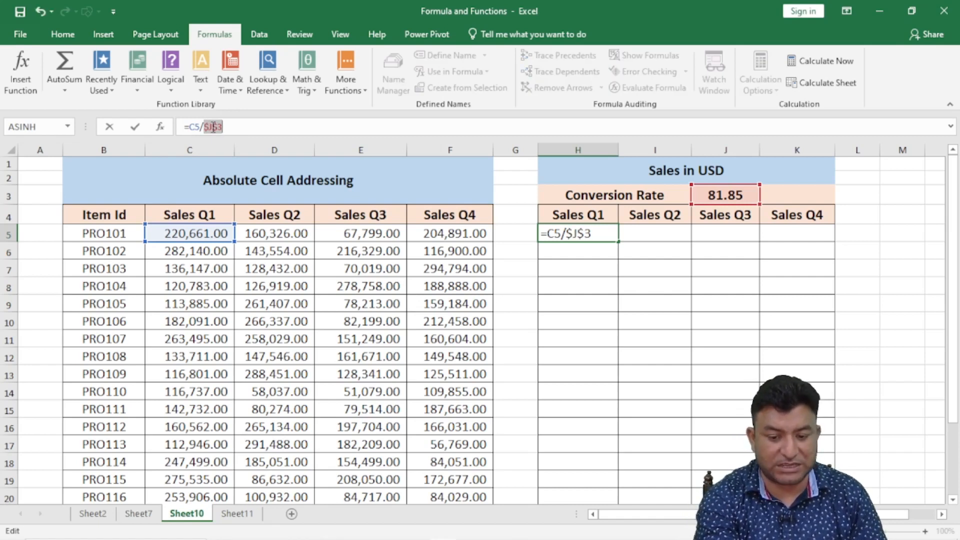
key("F4")
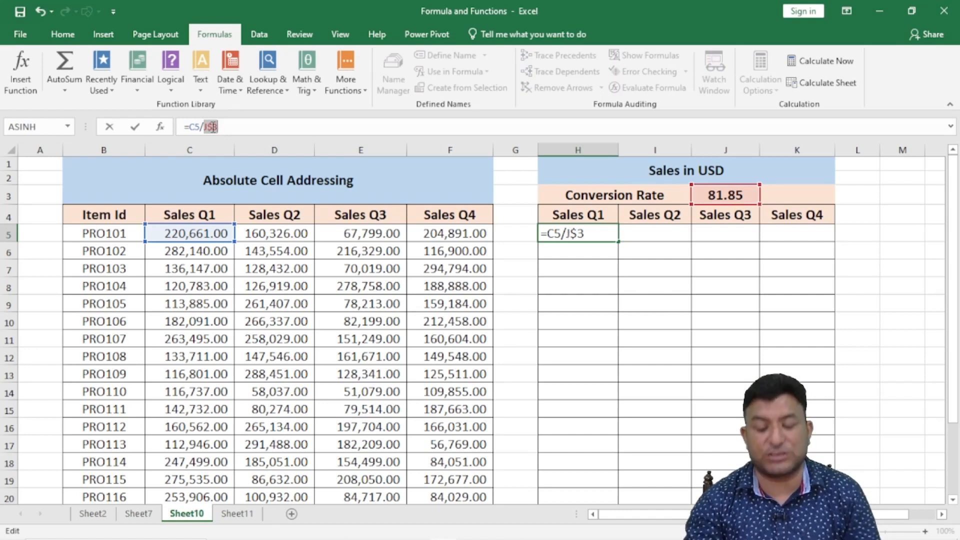
key("Return")
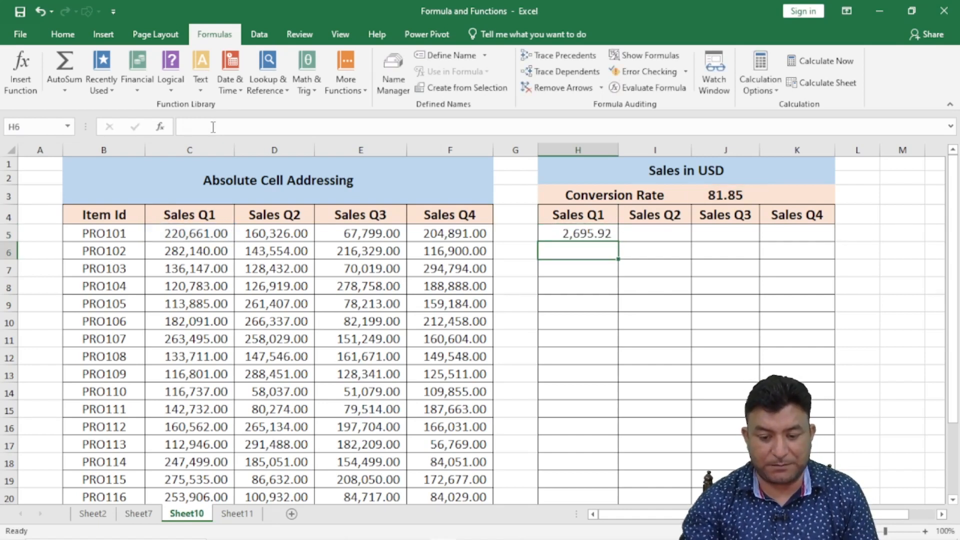
Fill the row-locked formula from H5 down to H6 and inspect the references in H6.
left_click(579, 229)
left_click_drag(618, 242, 618, 258)
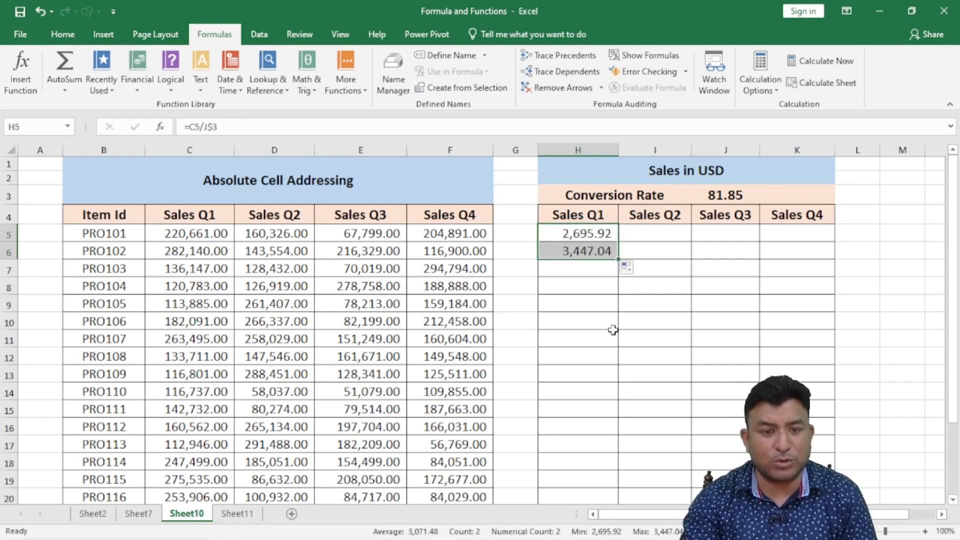
left_click(566, 234)
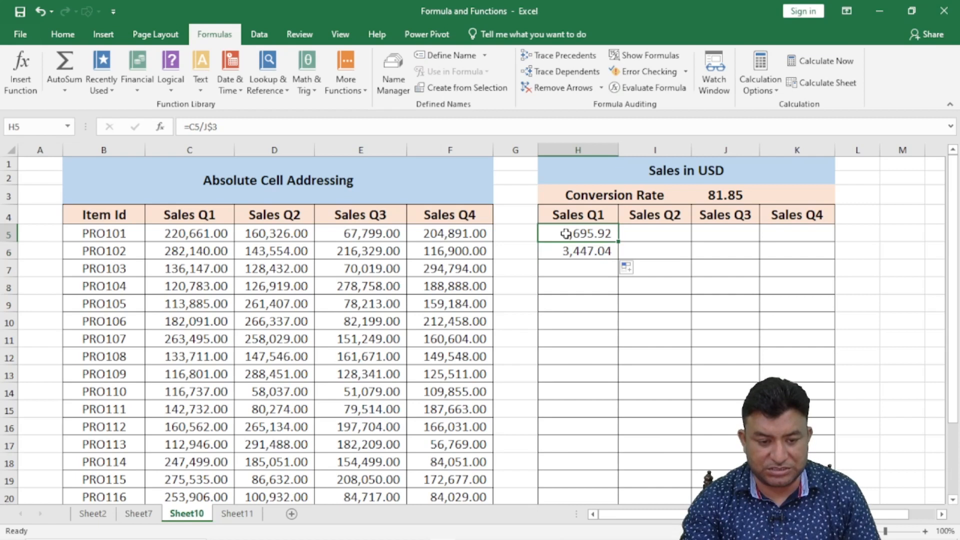
double_click(568, 248)
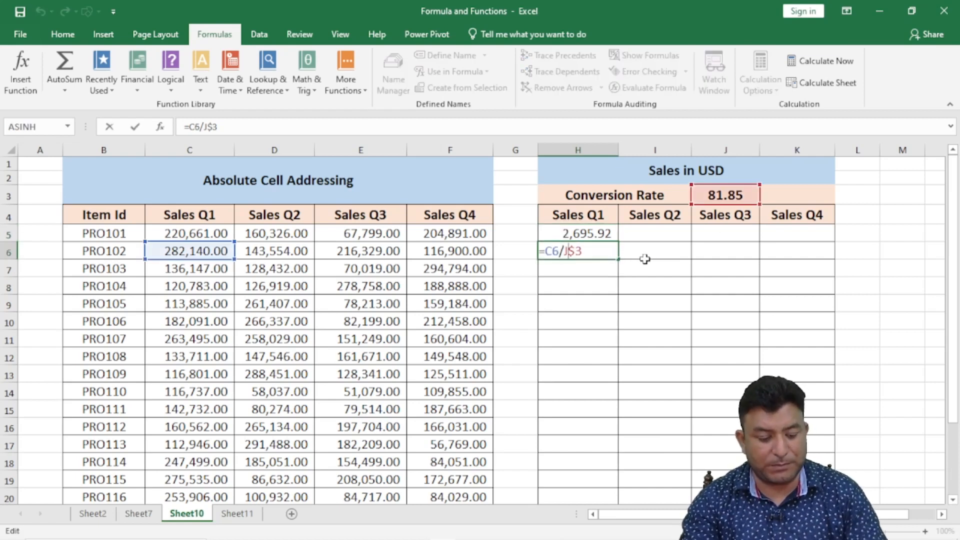
key("ctrl+Return")
Try filling the row-locked formula from H5 across to I5, inspect its references, and clear I5.
left_click(596, 233)
left_click_drag(619, 241, 673, 239)
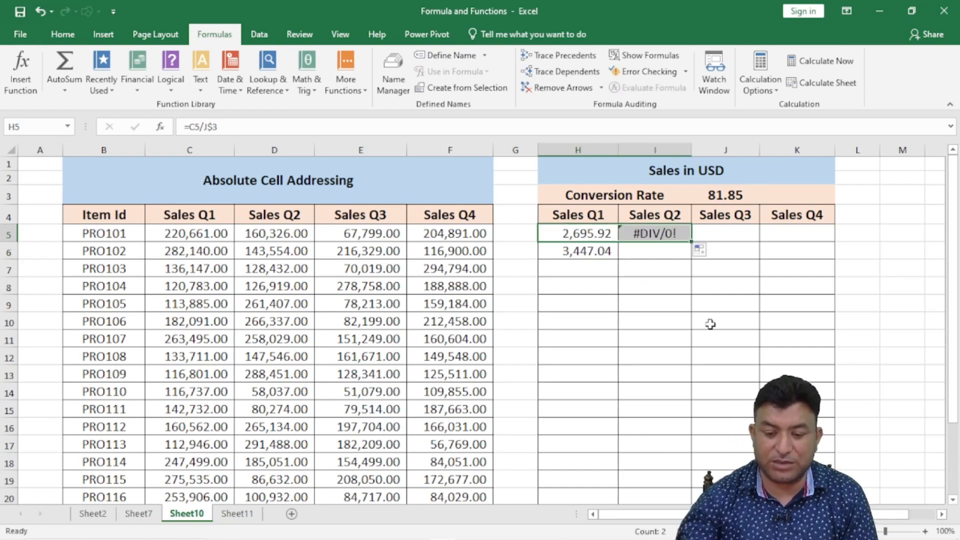
double_click(650, 234)
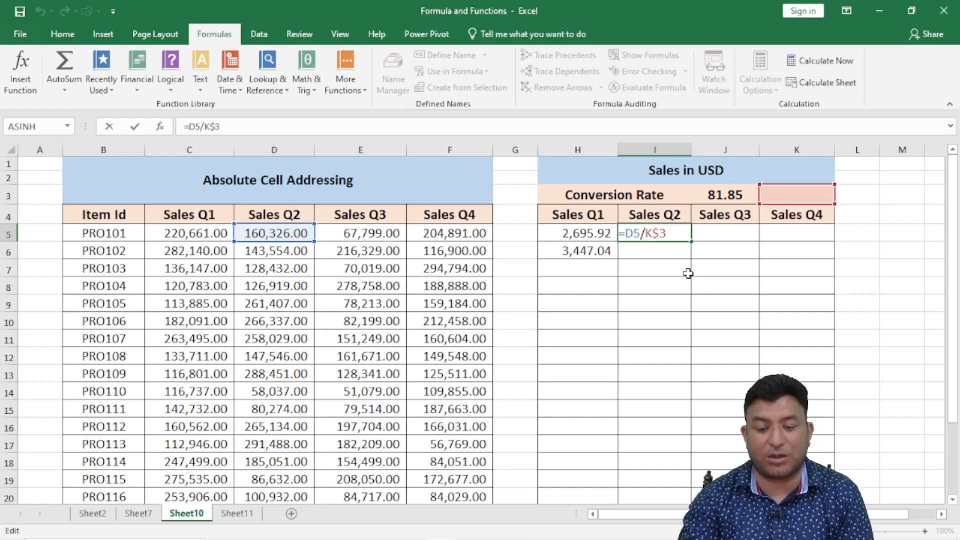
left_click_drag(665, 234, 612, 240)
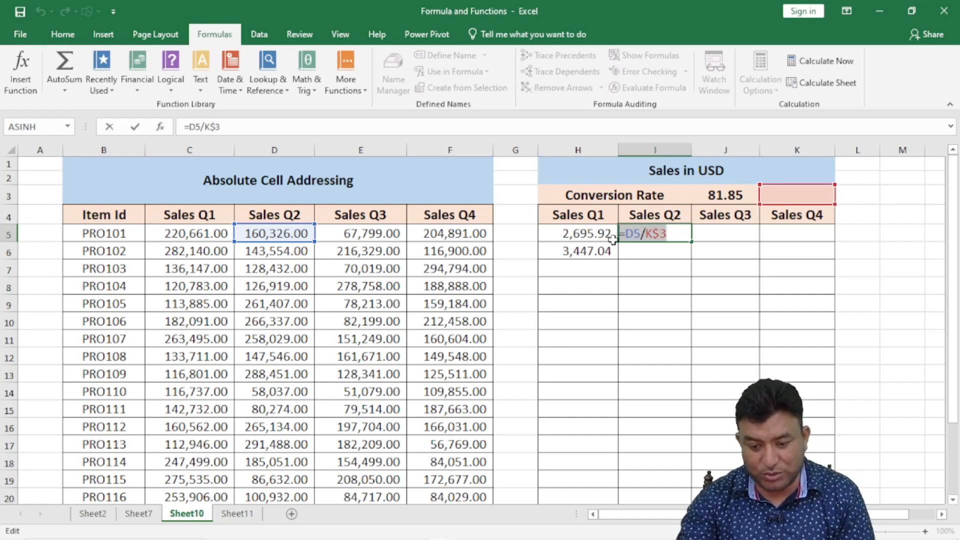
key("BackSpace")
left_click(613, 279)
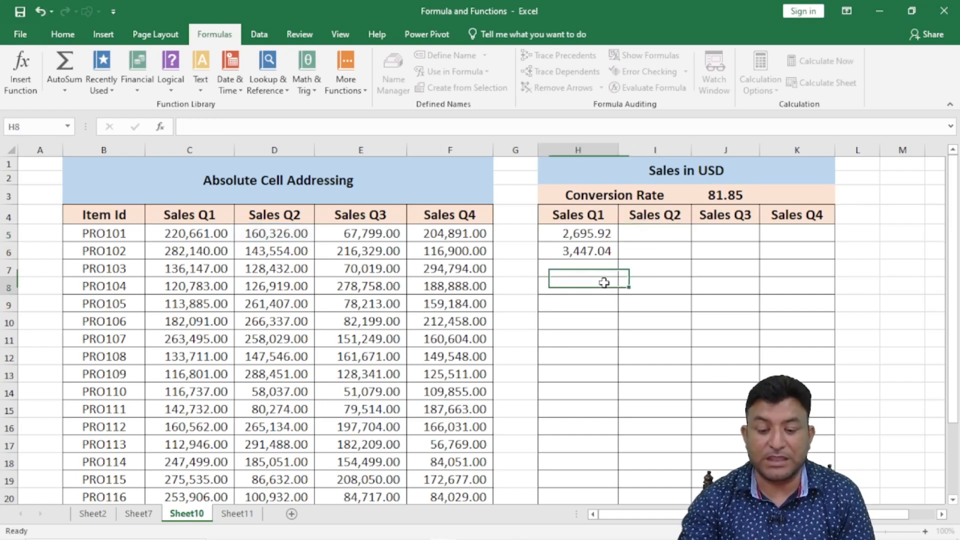
Make the conversion rate reference in H5 fully absolute, changing the formula to =C5/$J$3.
left_click(586, 230)
double_click(586, 233)
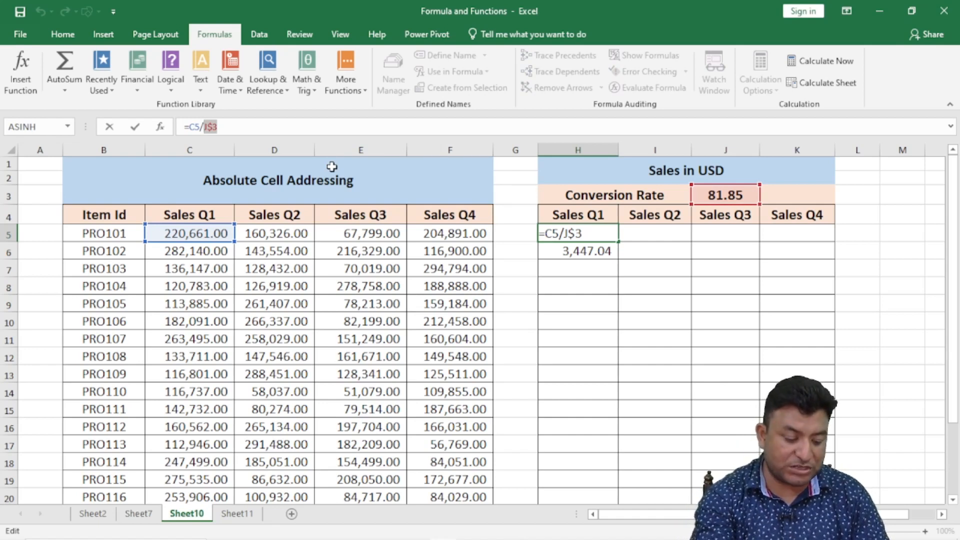
key("F4")
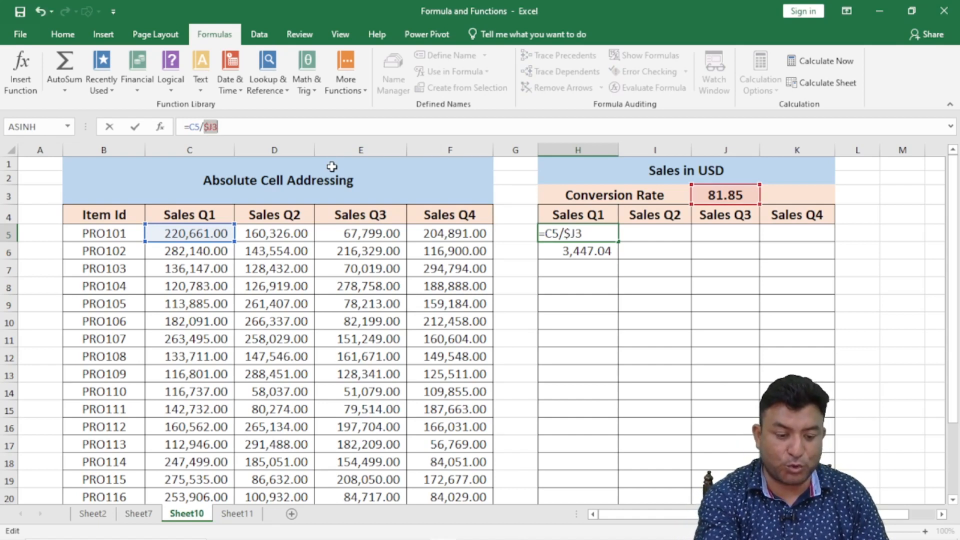
key("F4")
key("F4")
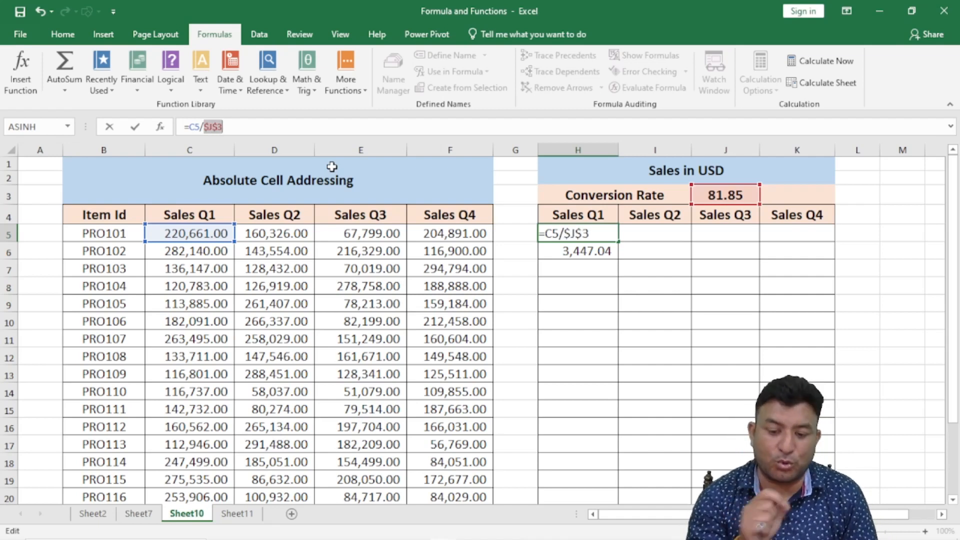
key("Return")
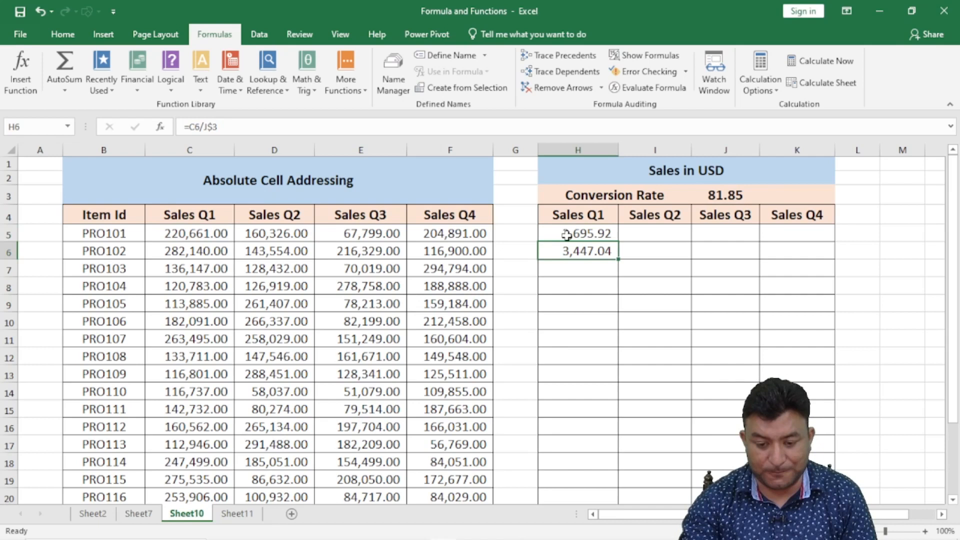
Fill the absolute-reference formula from H5 across to K5 and inspect the references in K5.
left_click(606, 233)
left_click_drag(619, 242, 812, 242)
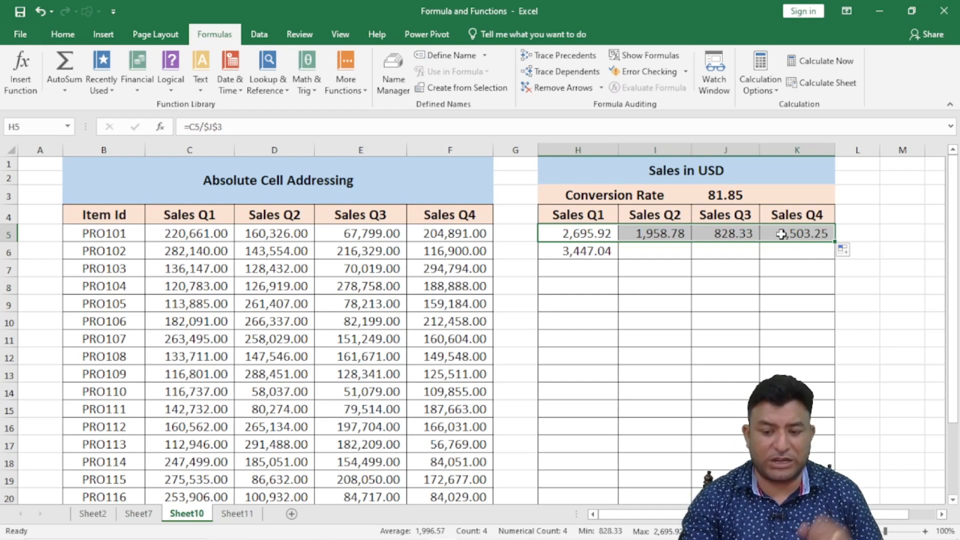
left_click(781, 233)
double_click(782, 233)
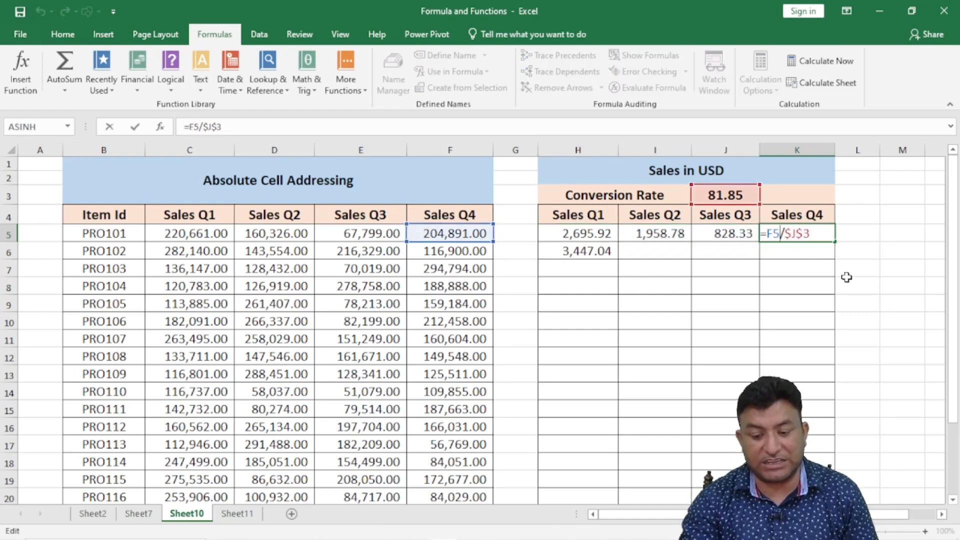
key("Escape")
Fill the conversion formula throughout the Sales in USD range H5:K24.
left_click_drag(553, 233, 834, 490)
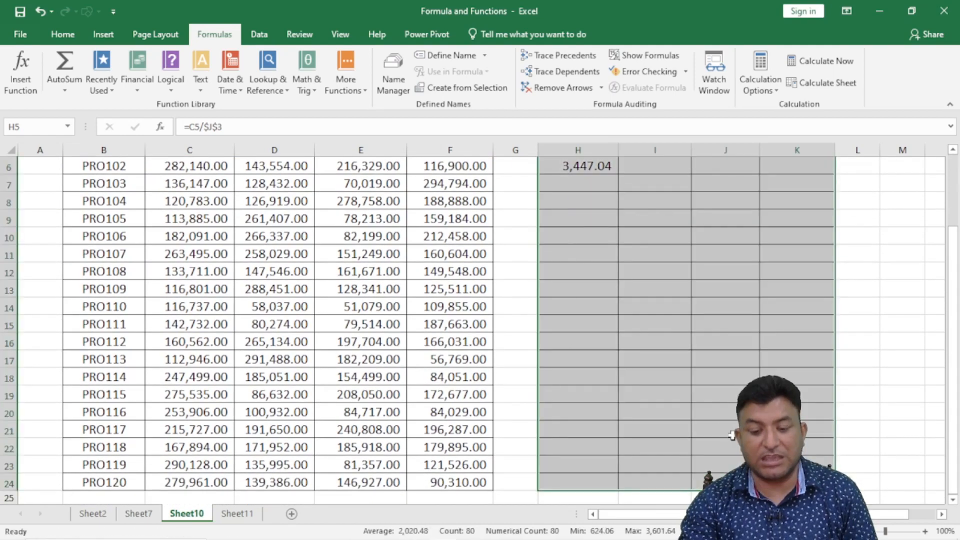
scroll(634, 315, "up", 2)
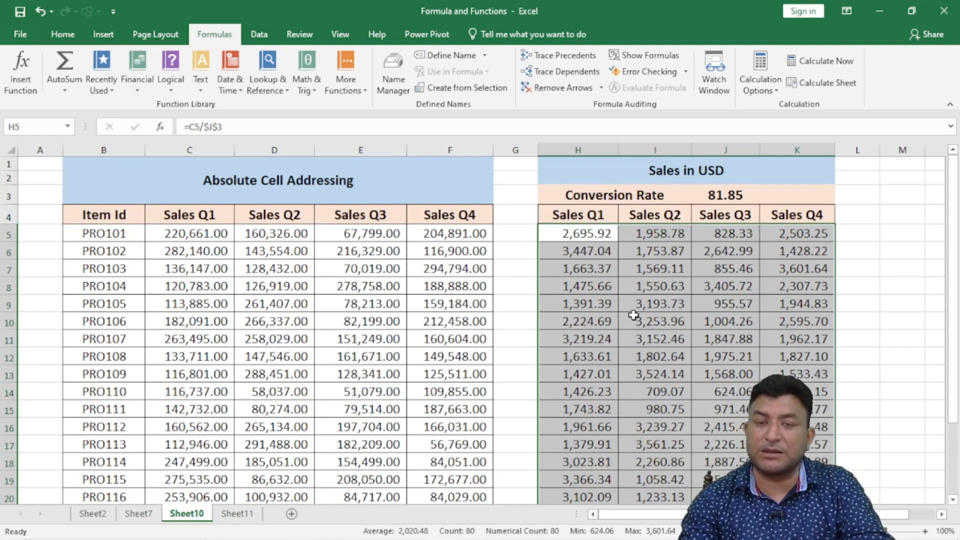
Inspect the conversion formula references in sample cells I9, J15 and J18 of the Sales in USD table.
double_click(656, 301)
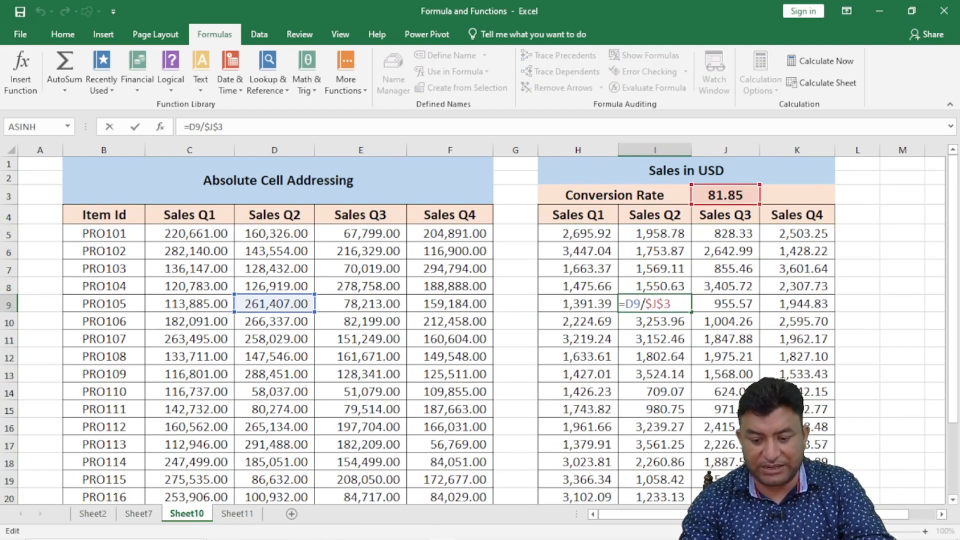
double_click(715, 409)
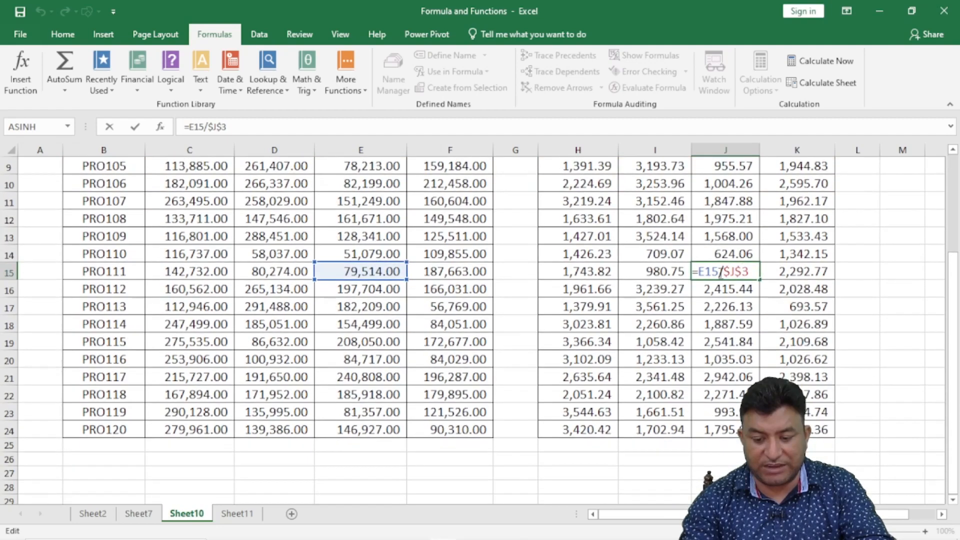
scroll(721, 273, "down", 3)
double_click(713, 323)
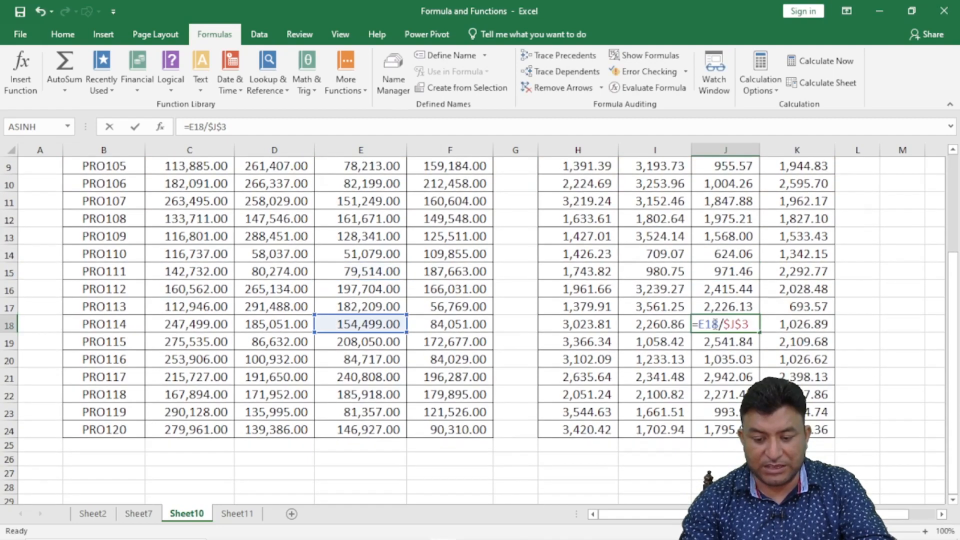
left_click_drag(954, 376, 954, 279)
key("ctrl+Return")
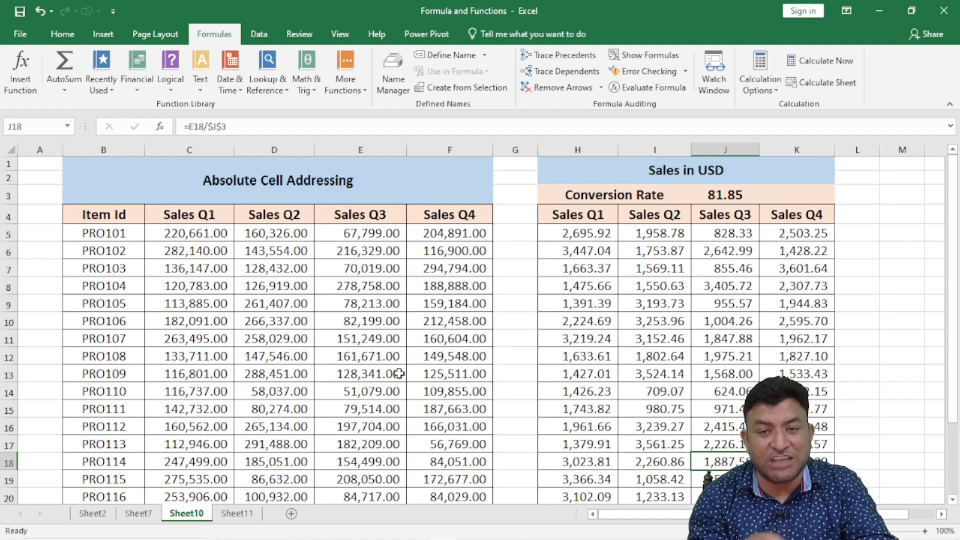
On Sheet11, enter the formula =C4/G4 in I4 to calculate the Quantity Q1 value for PRO101.
left_click(237, 514)
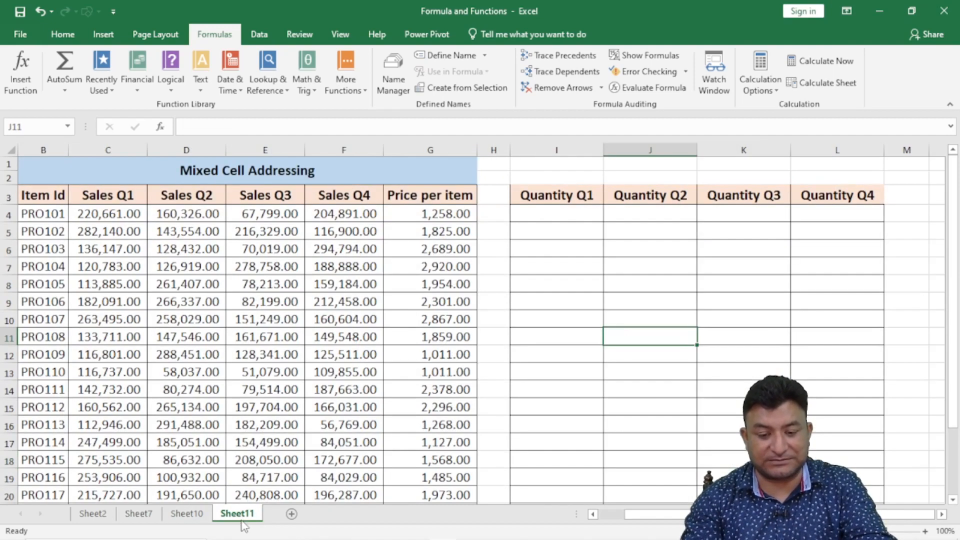
left_click(311, 381)
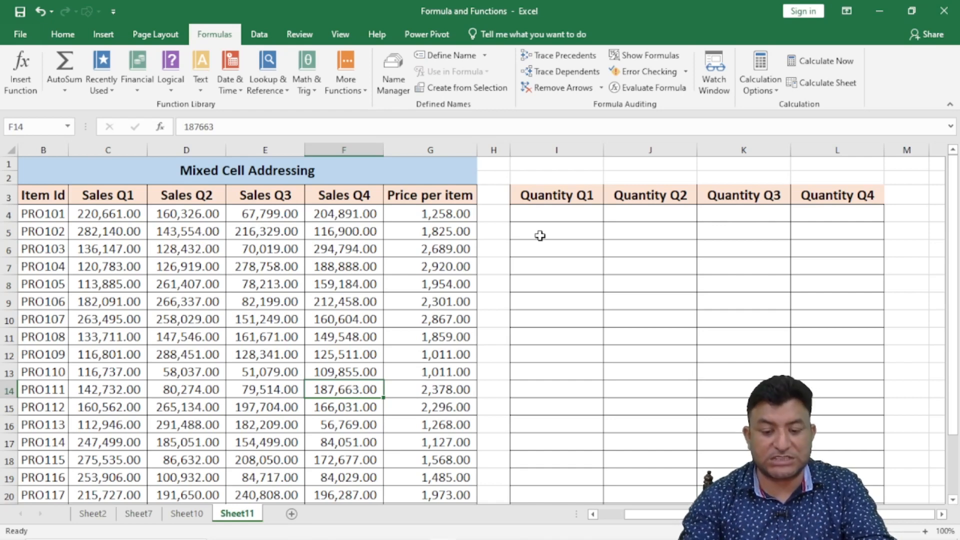
left_click(538, 214)
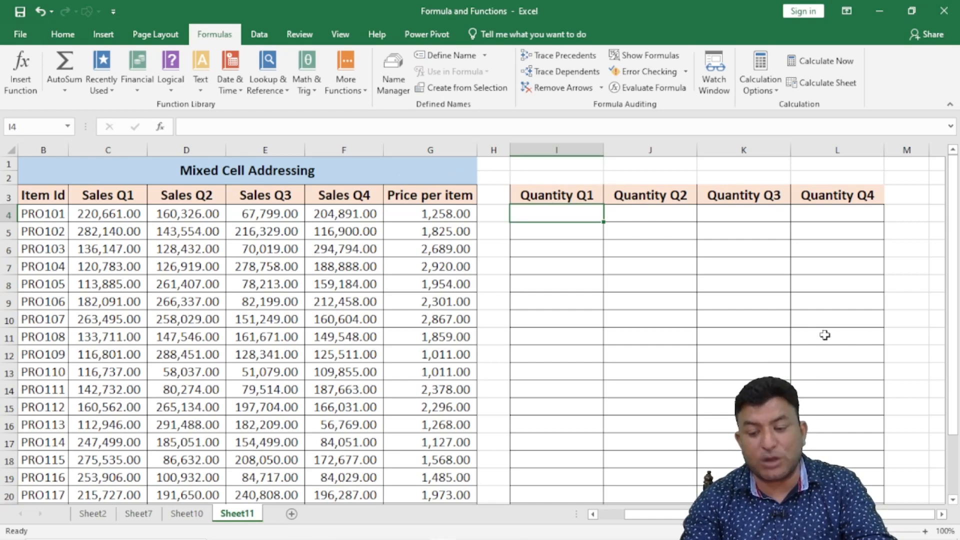
type("=")
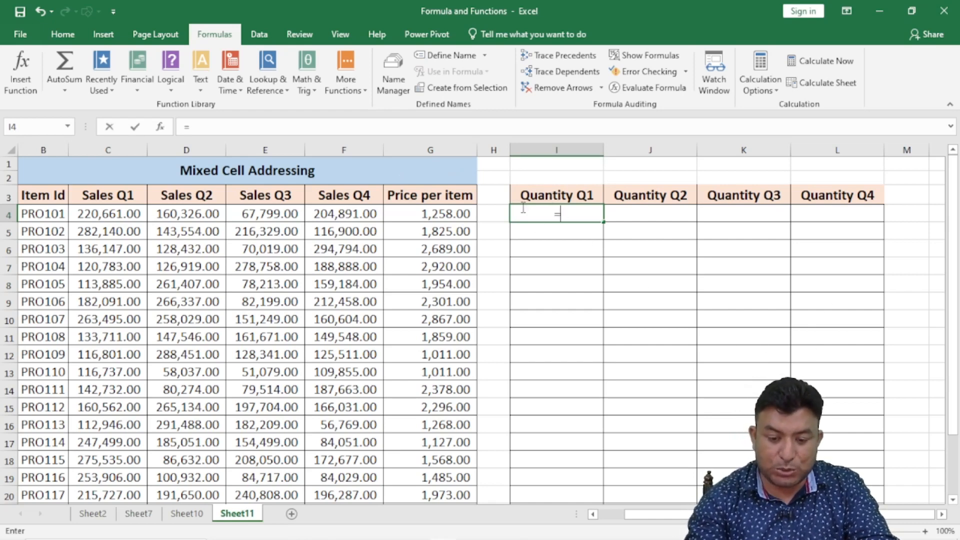
left_click(92, 214)
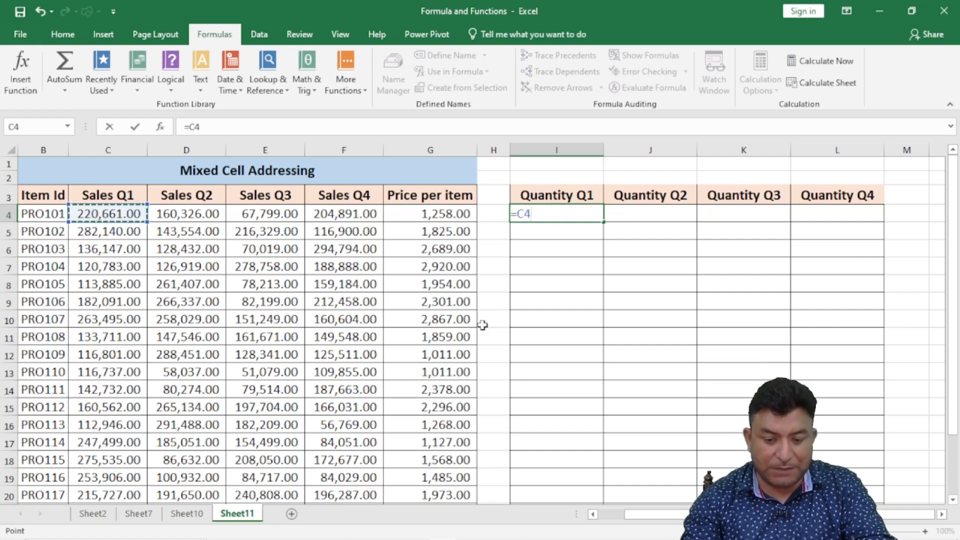
type("/")
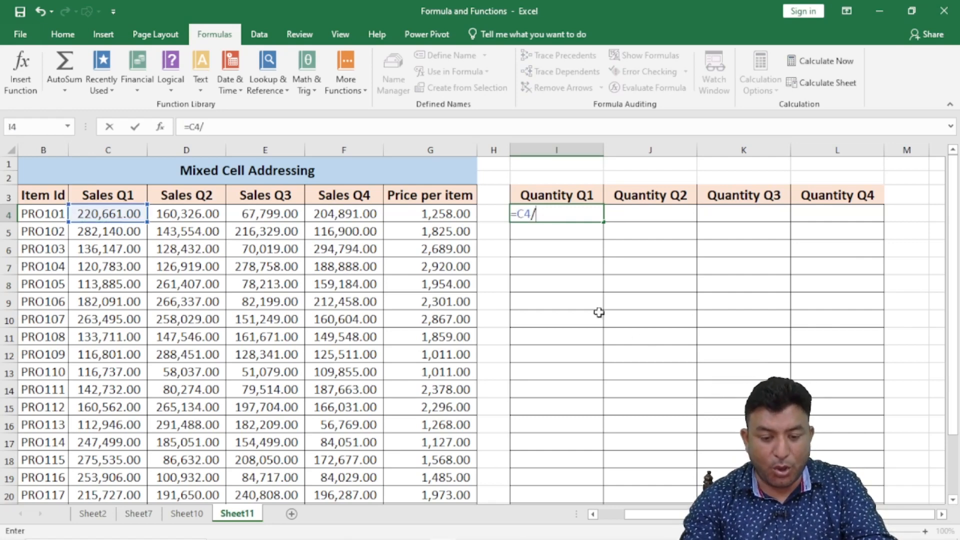
left_click(469, 216)
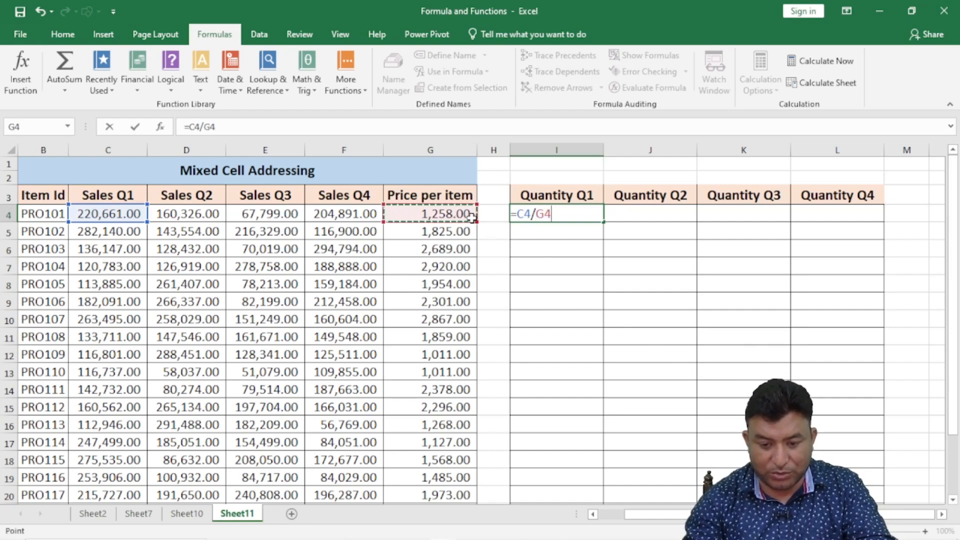
key("Return")
left_click(554, 212)
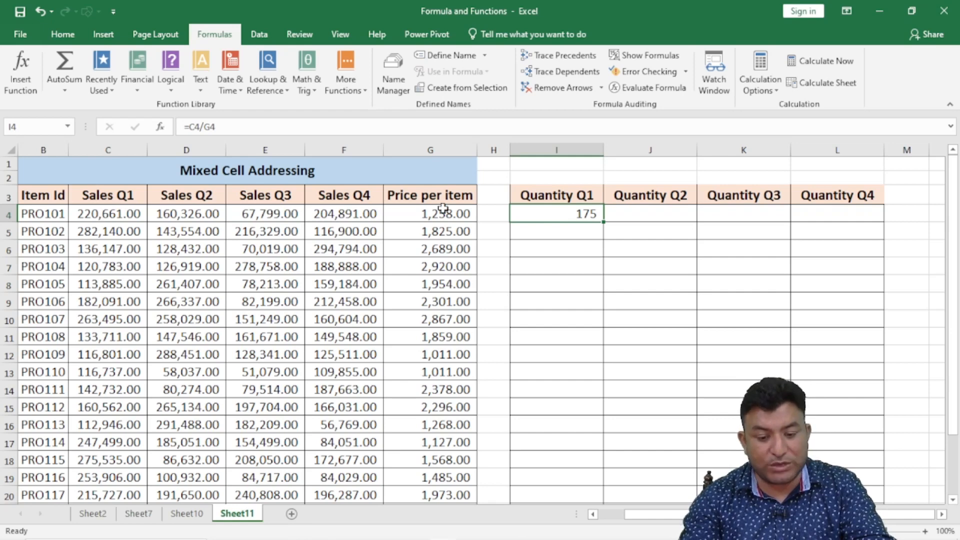
Fill the relative quantity formula from I4 down to I6 and inspect the references in I5 and I6.
left_click_drag(603, 223, 602, 240)
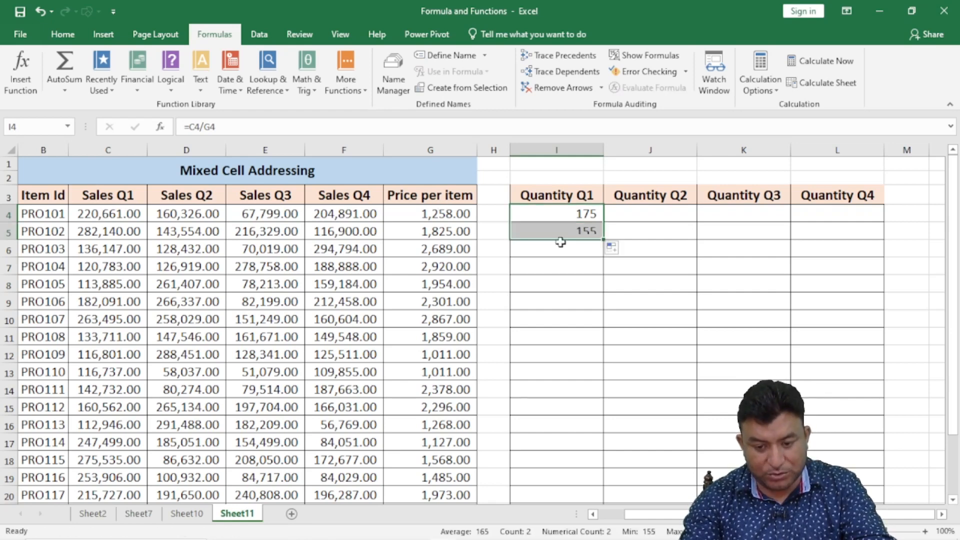
double_click(554, 232)
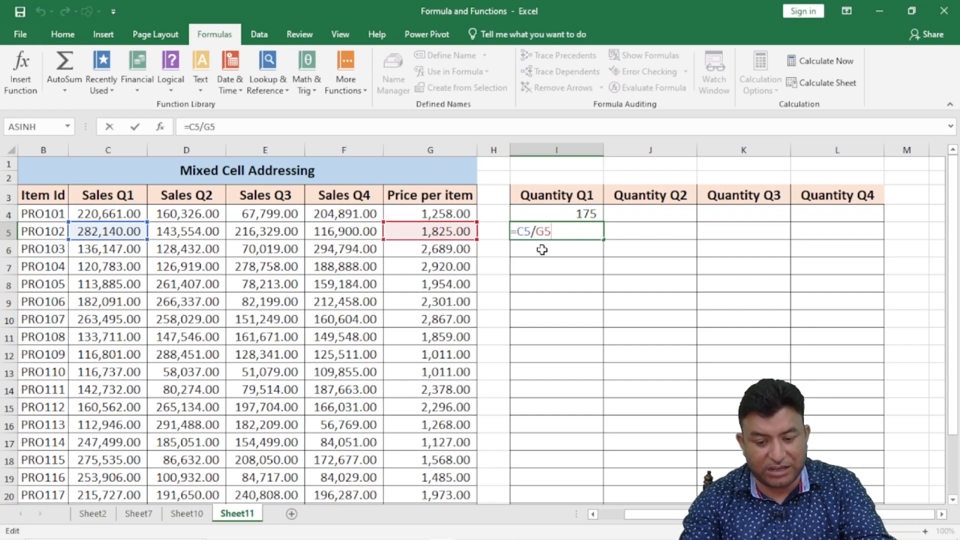
key("Return")
left_click(585, 230)
left_click_drag(604, 240, 558, 249)
double_click(558, 249)
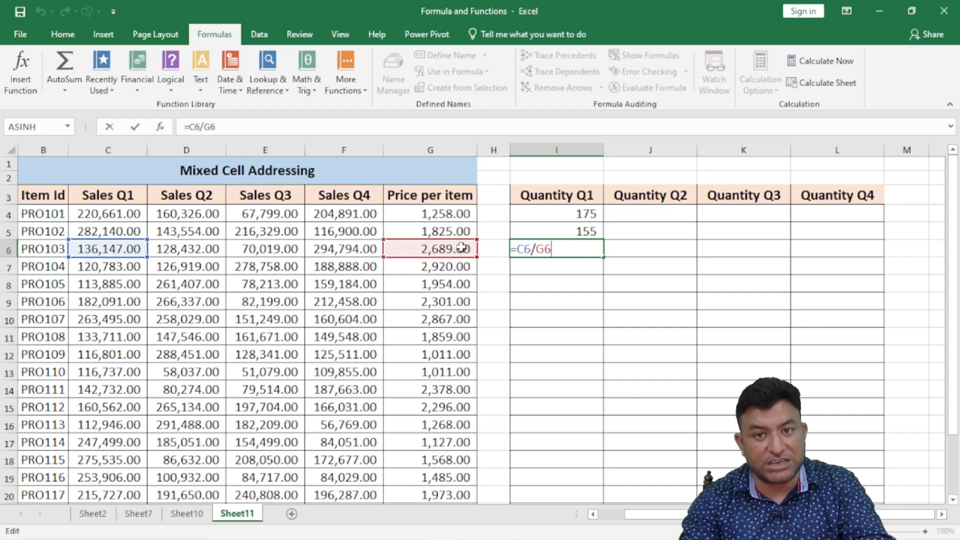
key("Return")
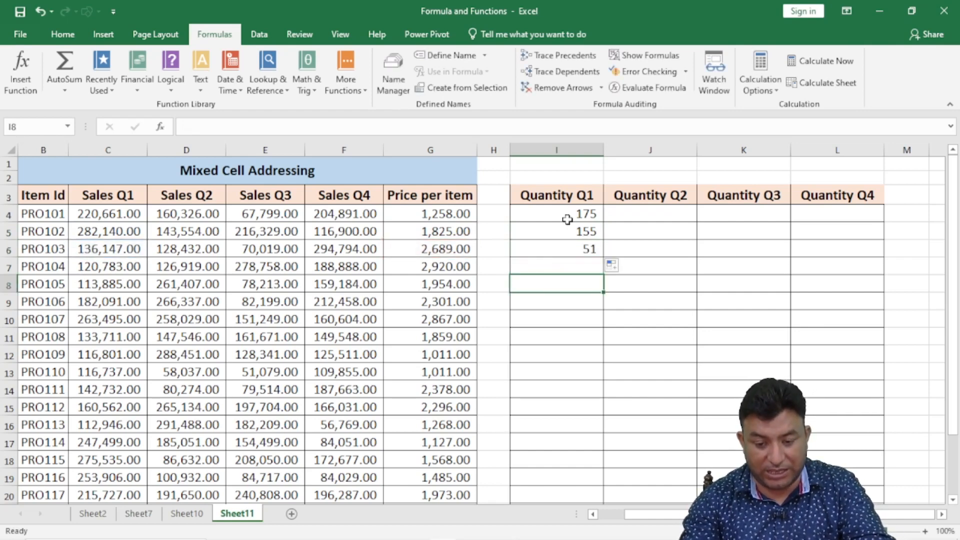
Try filling the relative formula from I4 across to J4, inspect its references, and clear J4.
left_click(564, 212)
left_click_drag(603, 221, 675, 221)
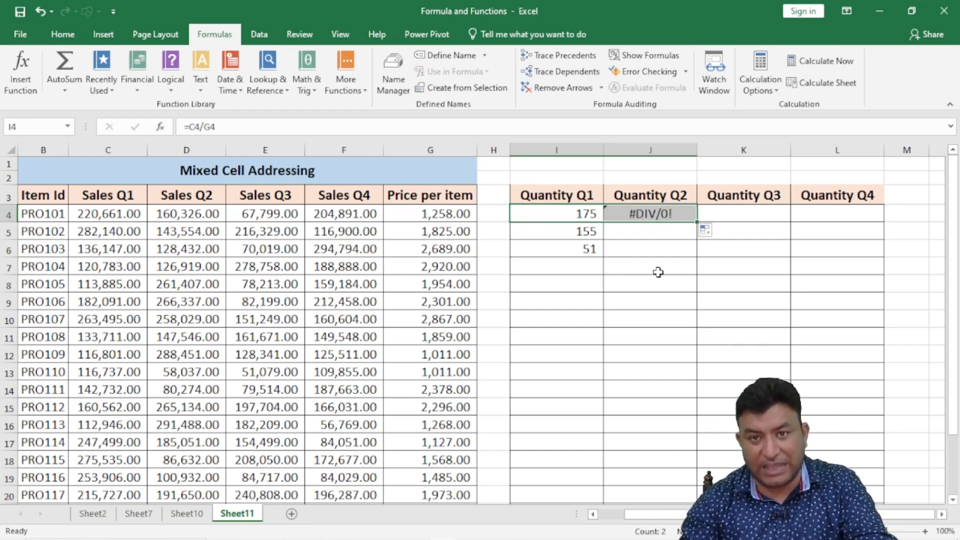
double_click(638, 214)
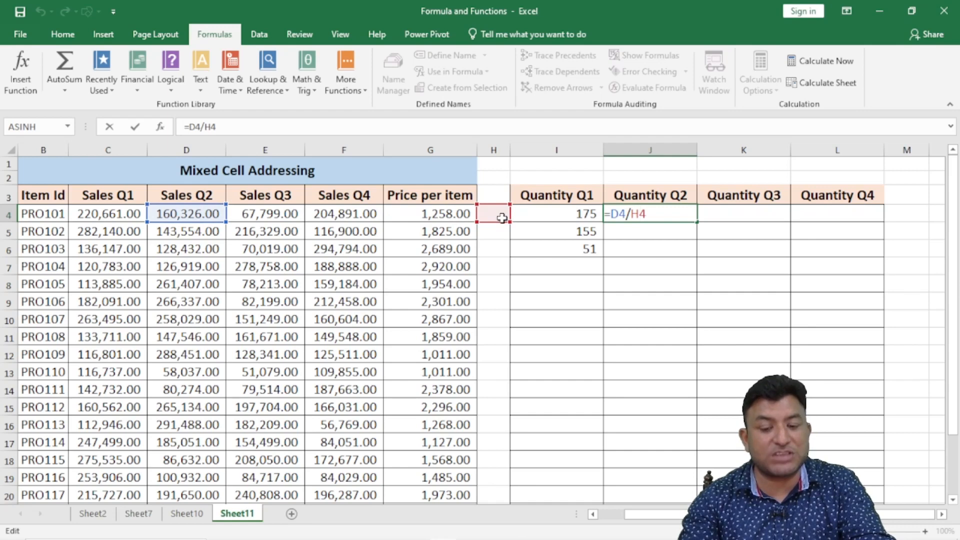
key("ctrl+Return")
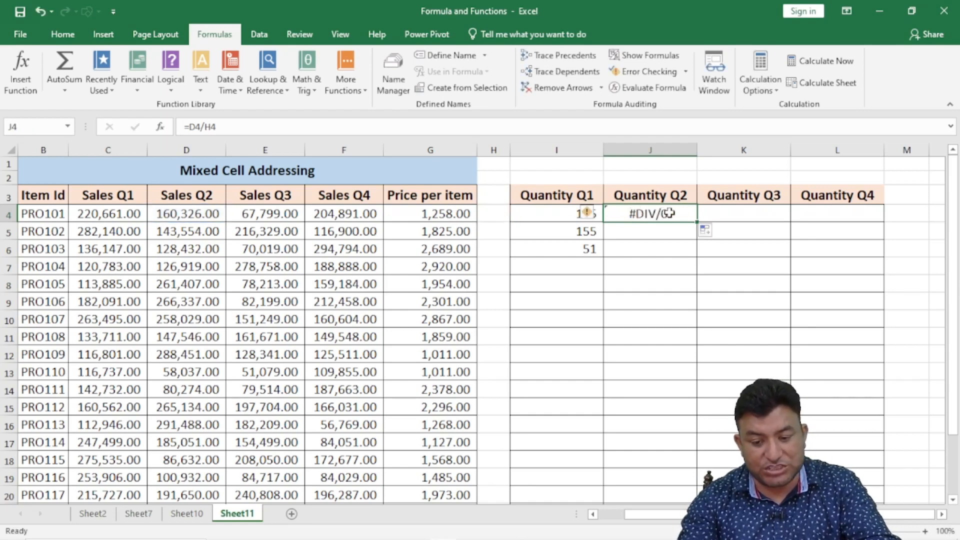
double_click(671, 214)
key("BackSpace")
key("BackSpace")
key("BackSpace")
key("BackSpace")
key("BackSpace")
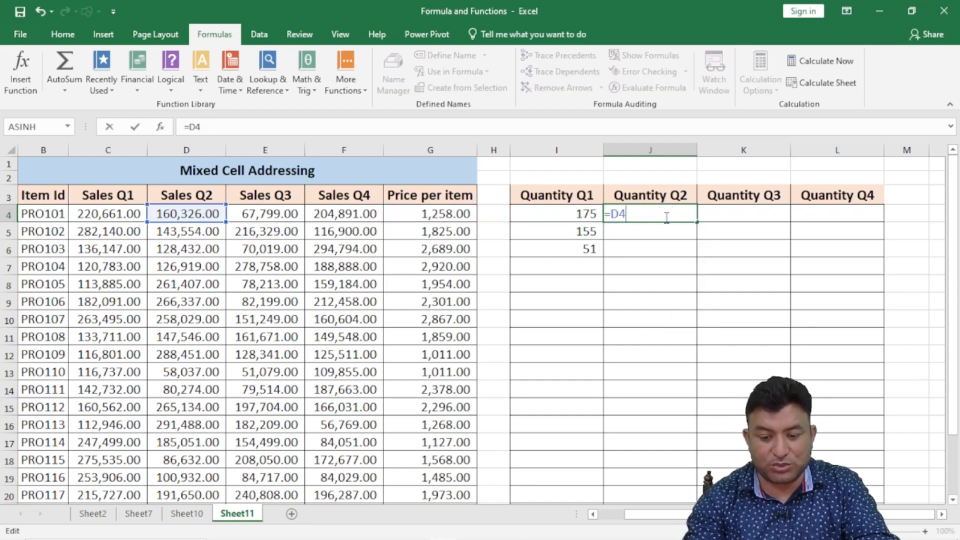
key("BackSpace")
Lock only the column of the price reference in I4, changing the formula to =C4/$G4.
left_click(571, 212)
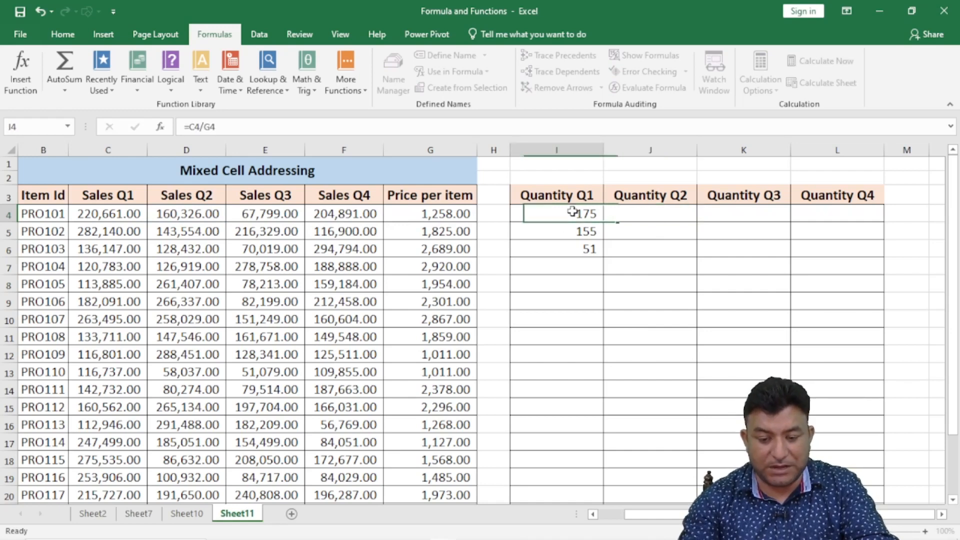
double_click(572, 212)
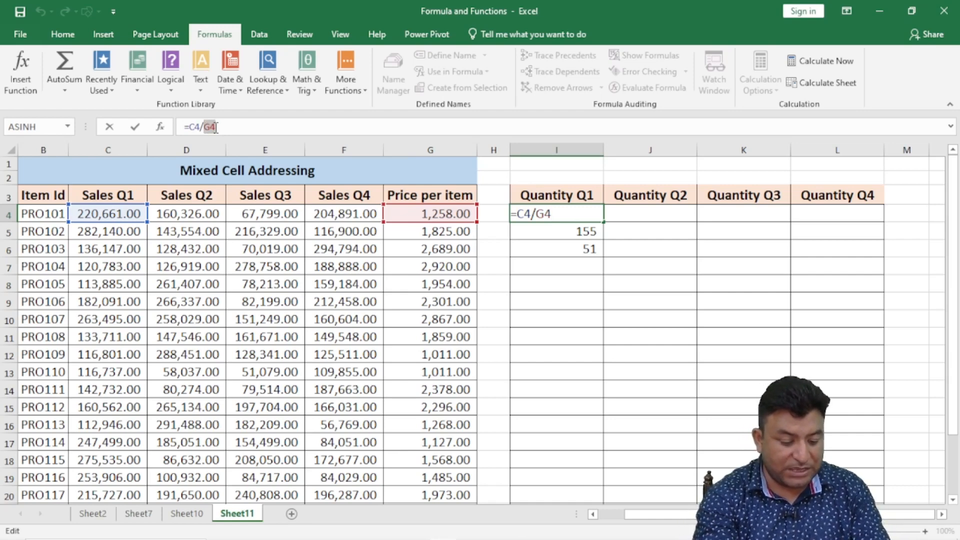
key("F4")
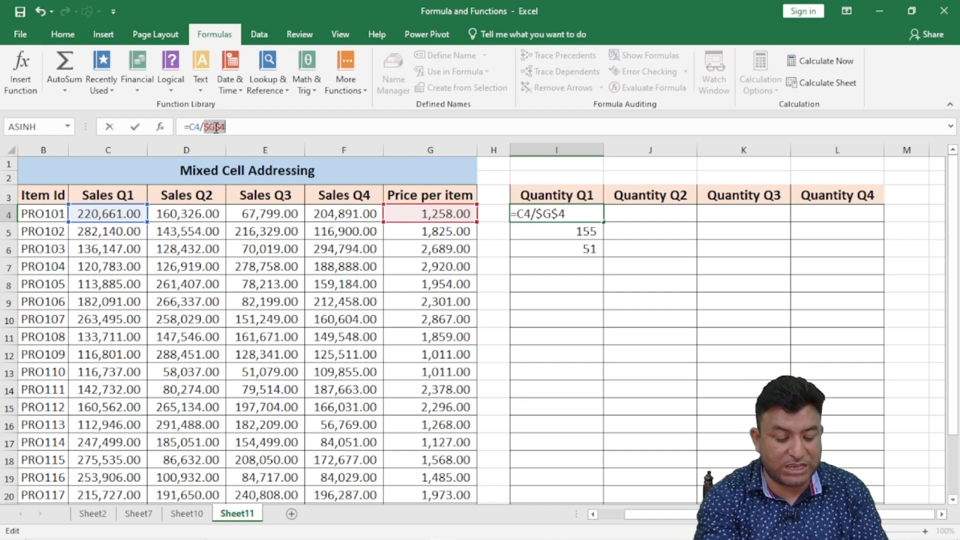
key("F4")
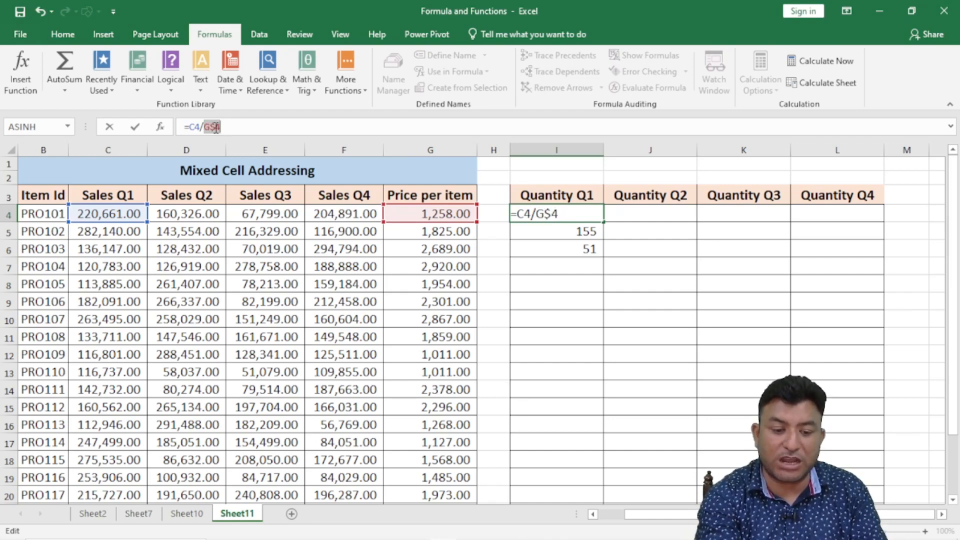
key("F4")
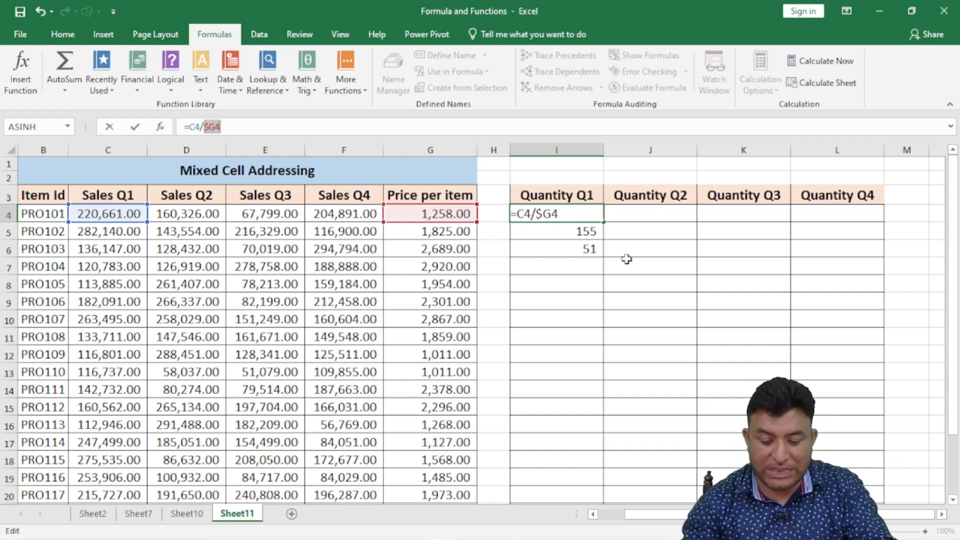
key("ctrl+Return")
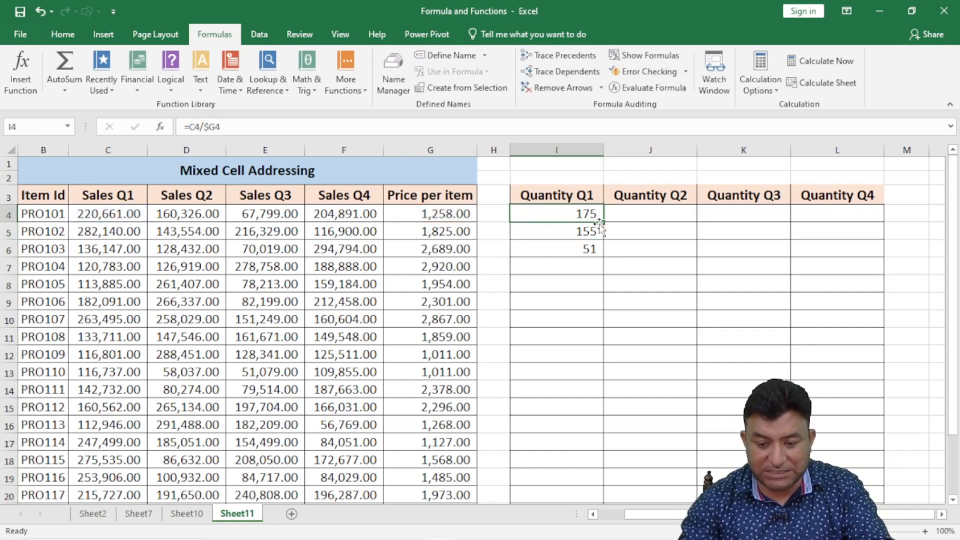
Fill the column-locked formula from I4 across to L4 and inspect the references in each quarter's quantity cell.
left_click_drag(604, 222, 855, 223)
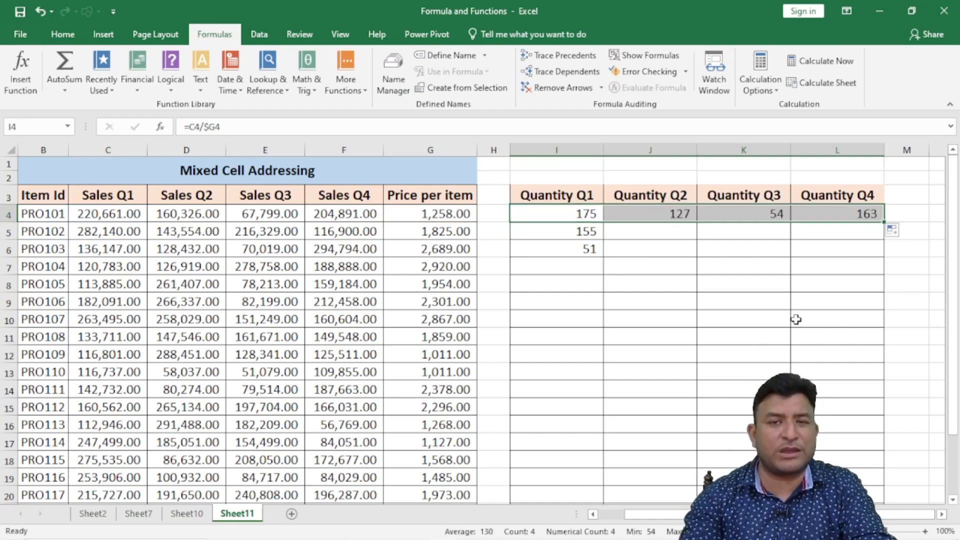
double_click(747, 214)
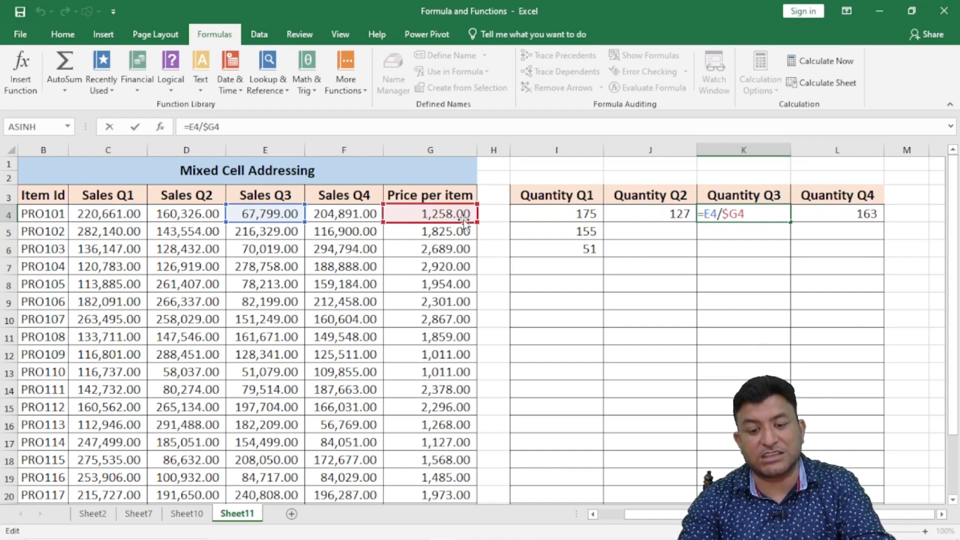
left_click(850, 213)
double_click(850, 214)
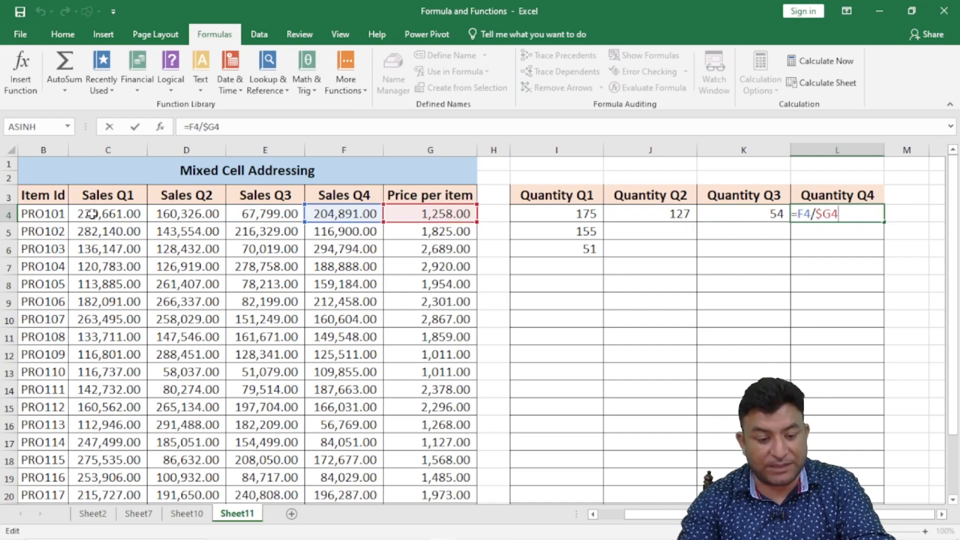
double_click(547, 214)
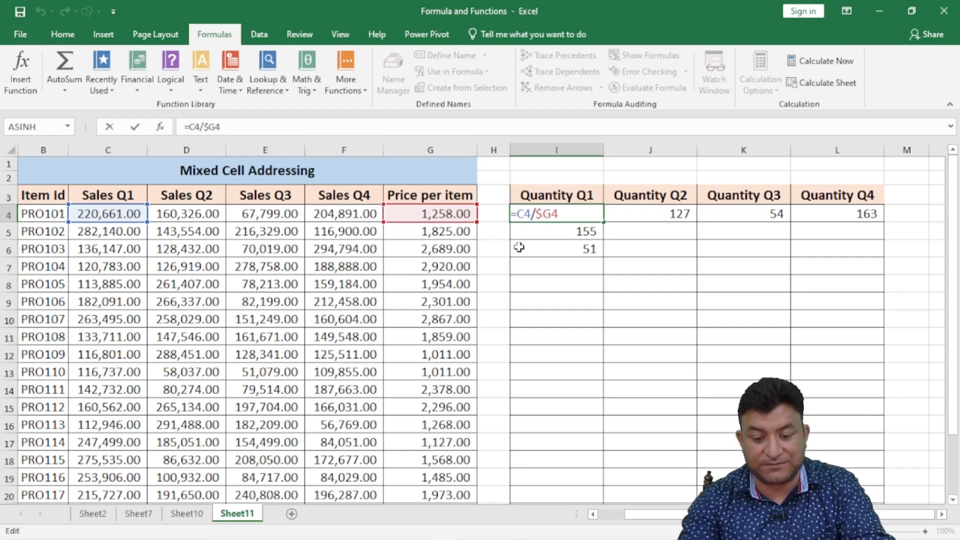
double_click(641, 217)
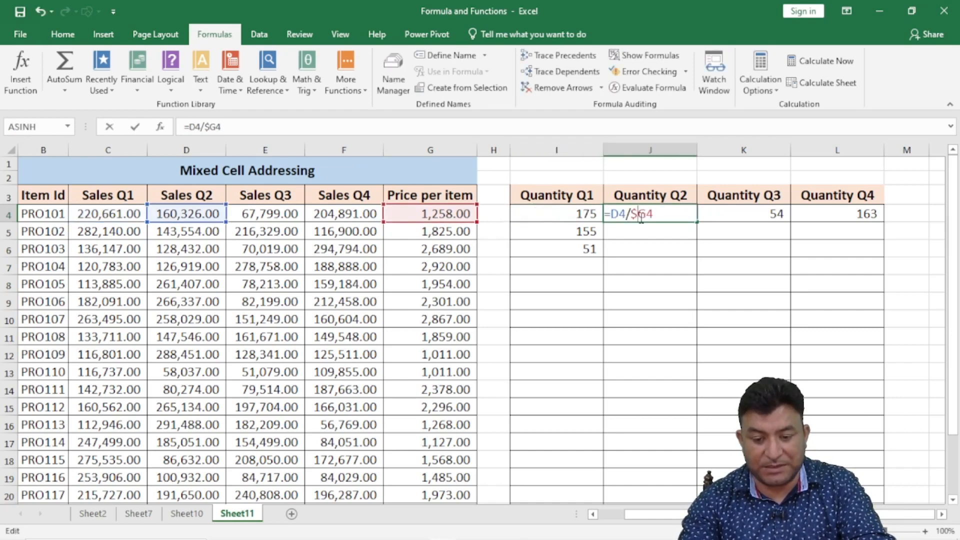
left_click(753, 214)
double_click(753, 214)
double_click(831, 218)
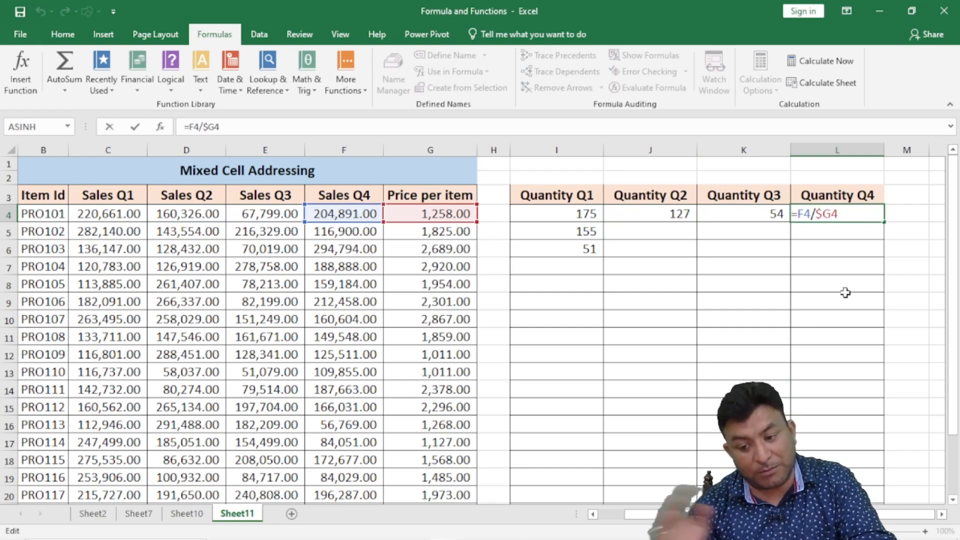
Fill the Quantity Q1 formula from I6 down to I23.
left_click(585, 248)
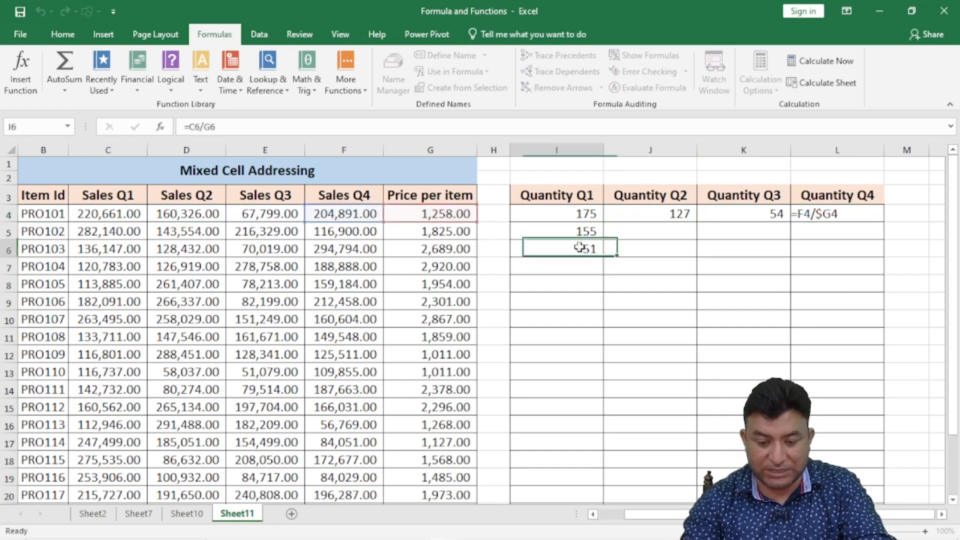
left_click_drag(604, 259, 627, 535)
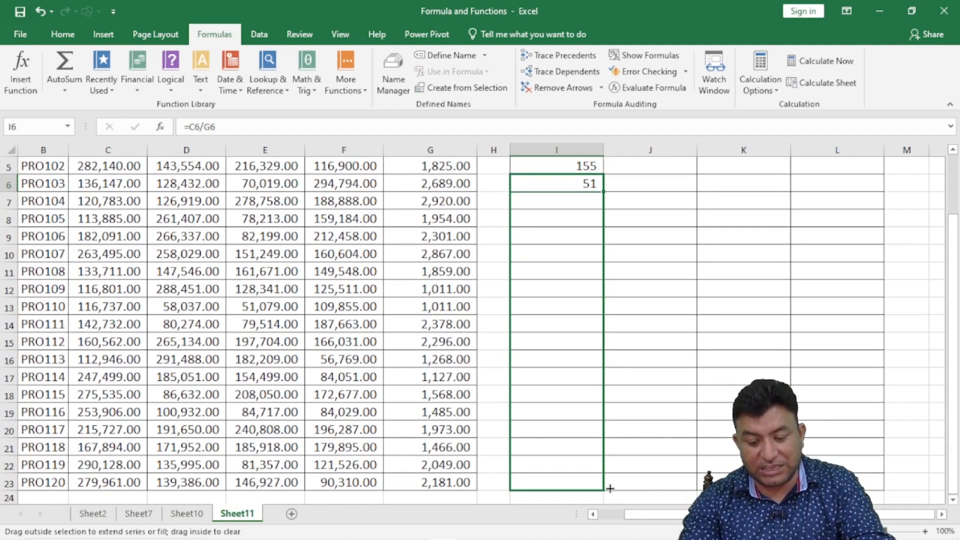
left_click_drag(610, 488, 610, 488)
Fill the column-locked quantity formulas in I4:L4 down through row 23 for all four quarters.
scroll(610, 450, "up", 1)
left_click_drag(564, 214, 879, 456)
scroll(686, 417, "up", 2)
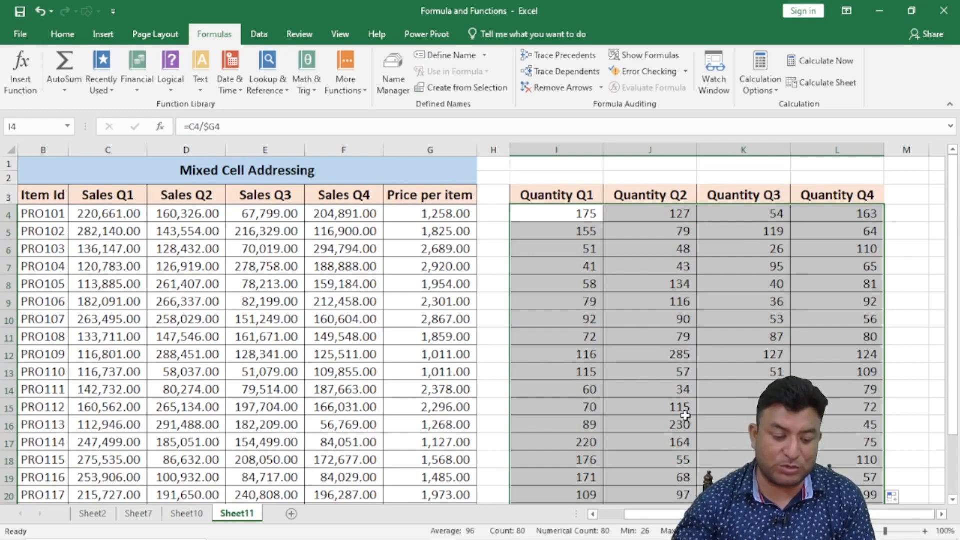
Review the relative addressing example on Sheet7 and inspect the first Sales Q2 conversion formula, I5, on Sheet10.
left_click(138, 514)
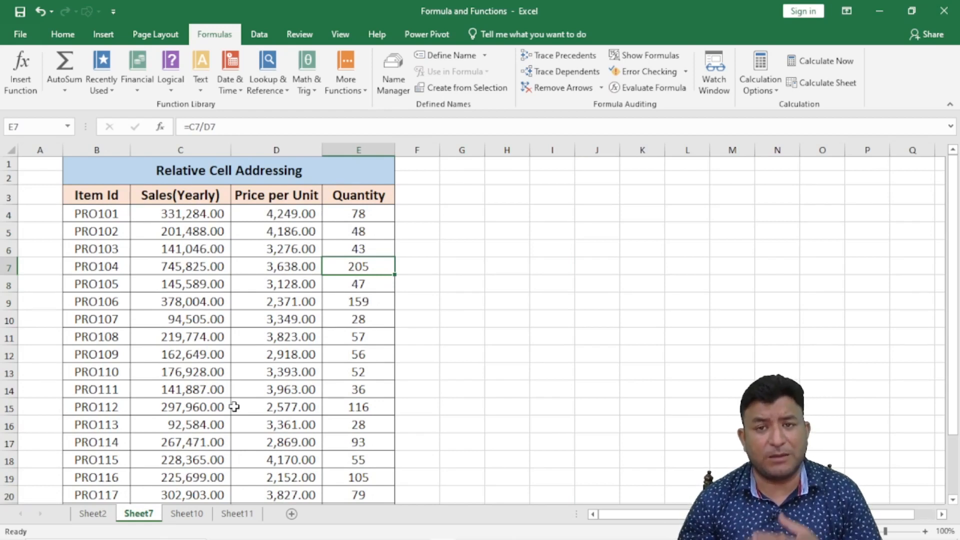
left_click(187, 514)
left_click(627, 239)
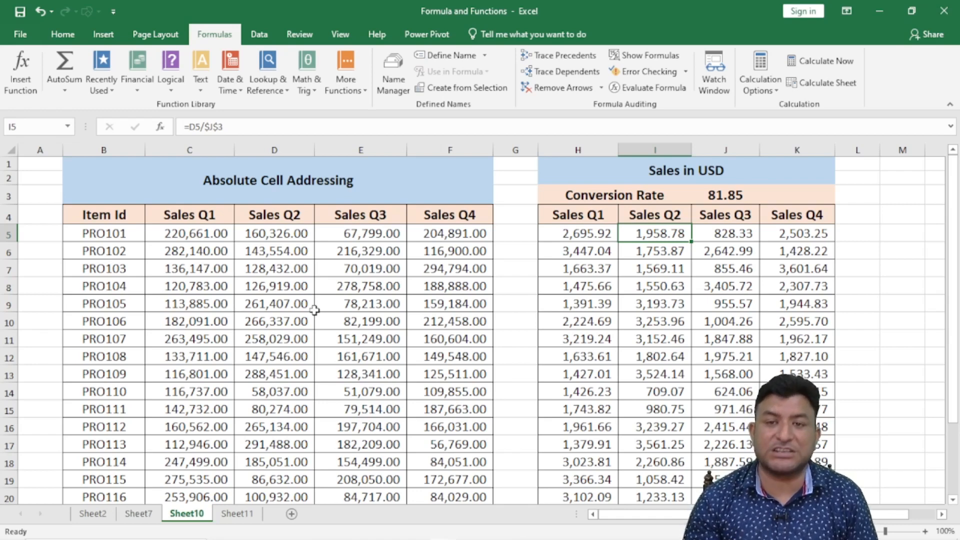
Set the USD conversion rate in J3 on Sheet10 to 75.
left_click(722, 200)
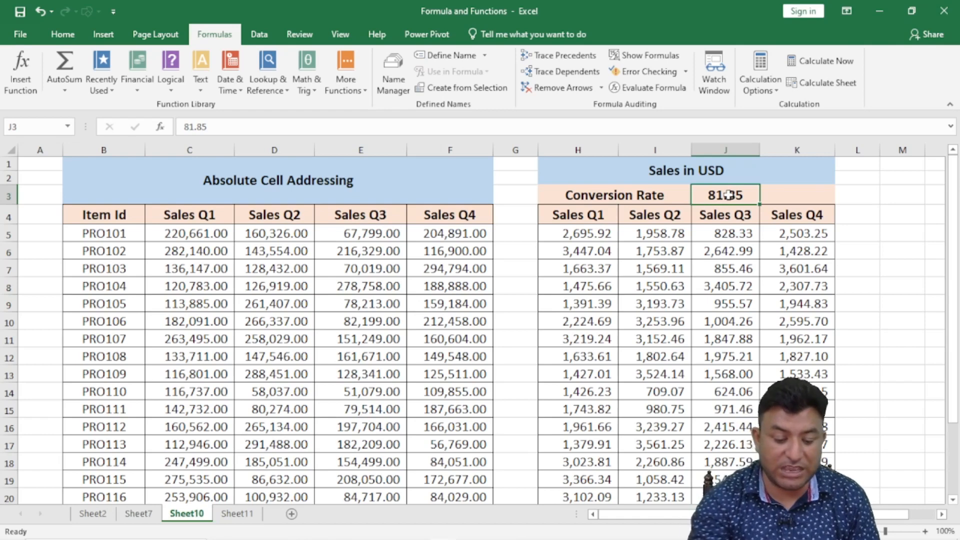
type("75")
key("Return")
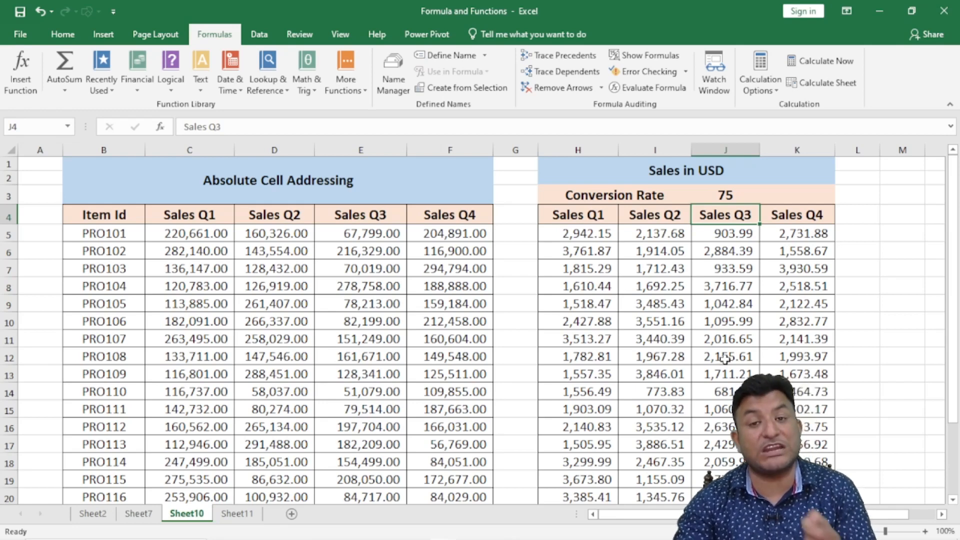
Set the USD conversion rate in J3 back to 81.85 and keep that cell selected.
left_click(736, 193)
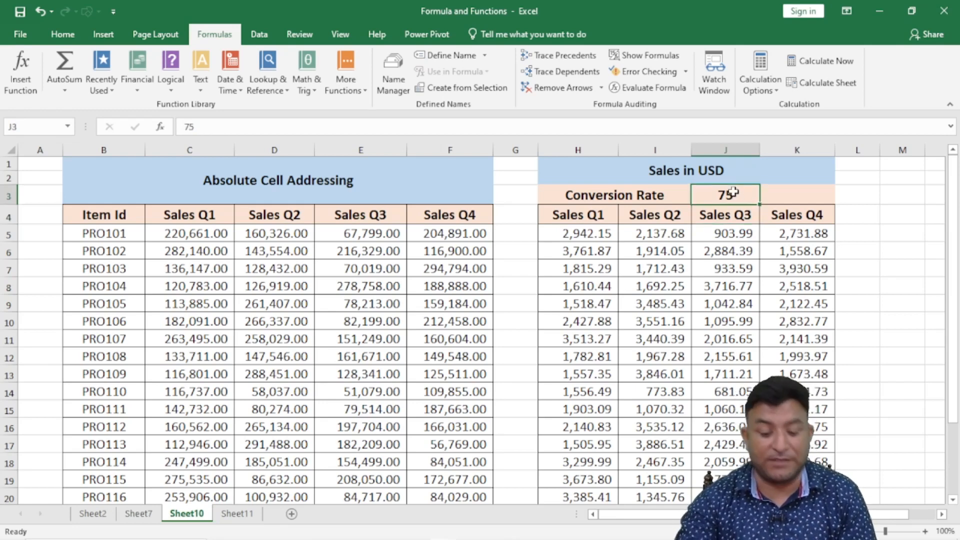
type("81.")
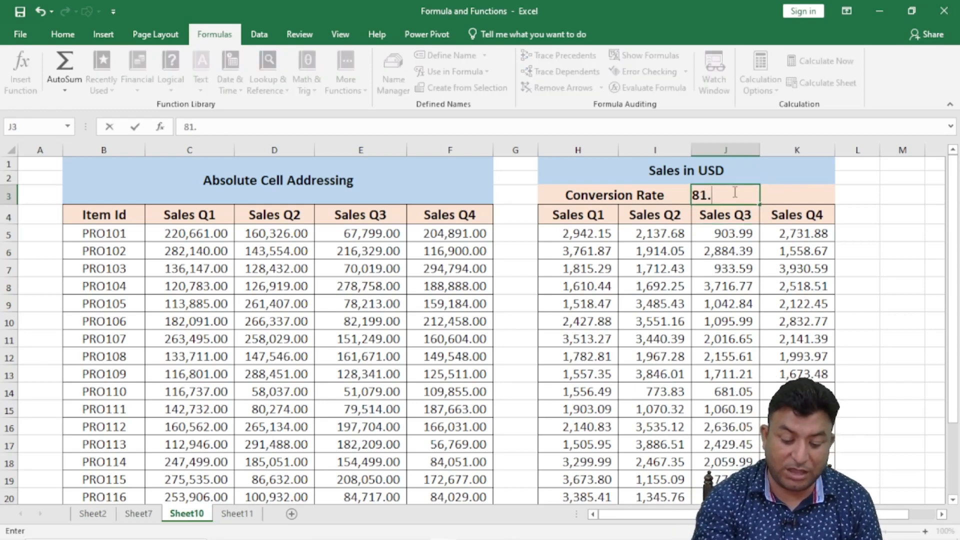
type("85")
key("Return")
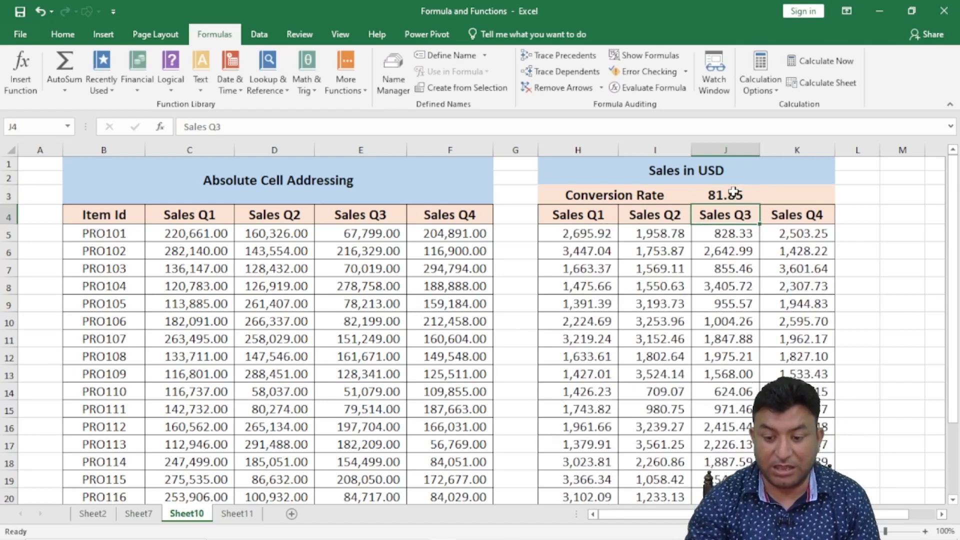
left_click(734, 192)
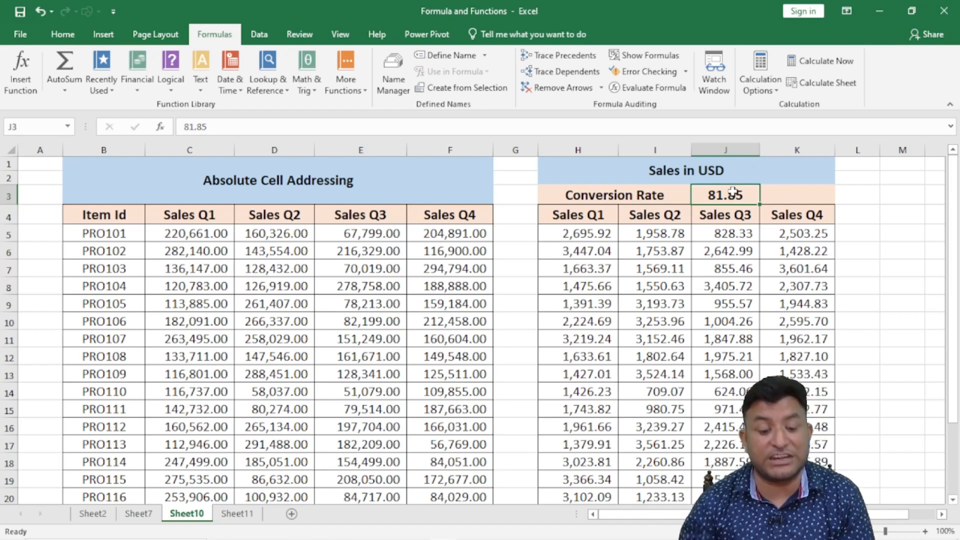
Inspect the mixed-reference formula in the PRO103 Quantity Q1 cell on Sheet11, and return to Sheet10.
left_click(242, 515)
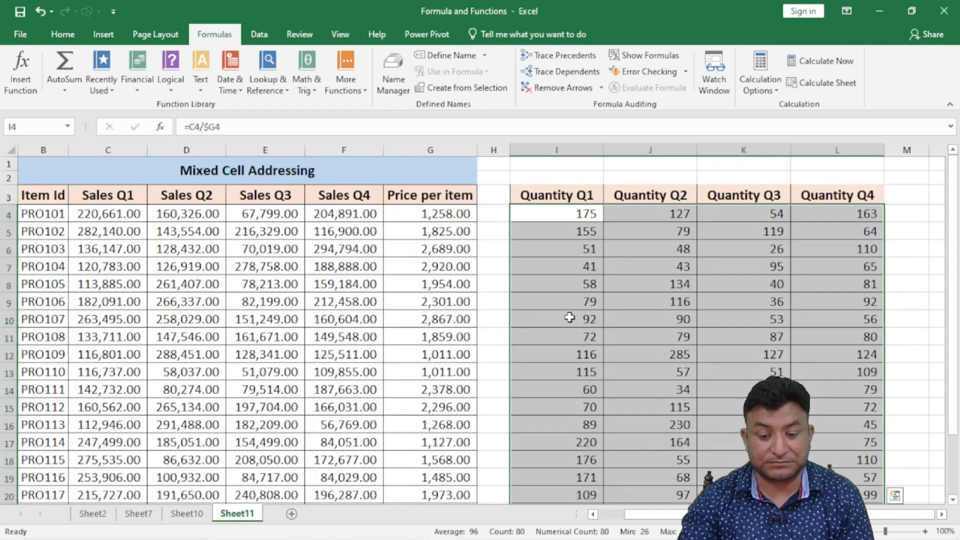
left_click(589, 249)
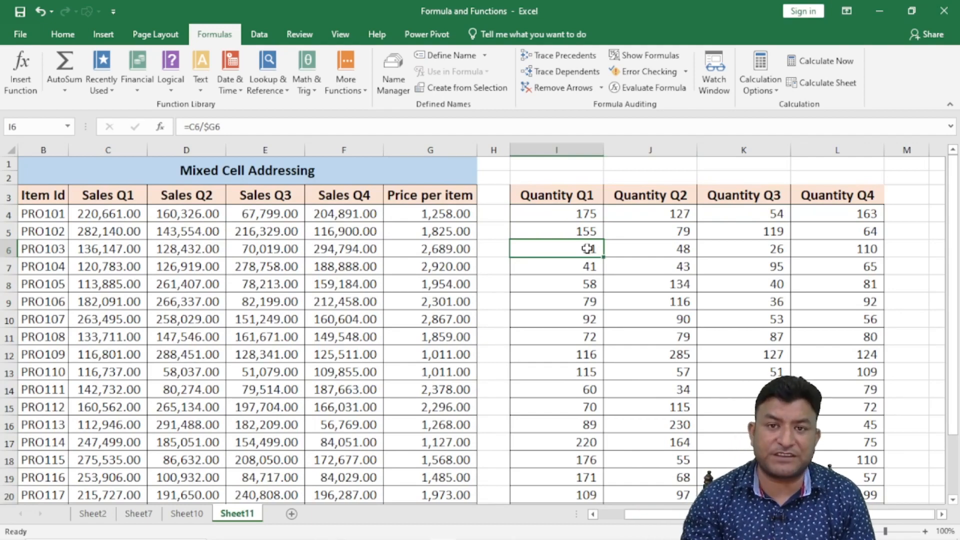
left_click(186, 514)
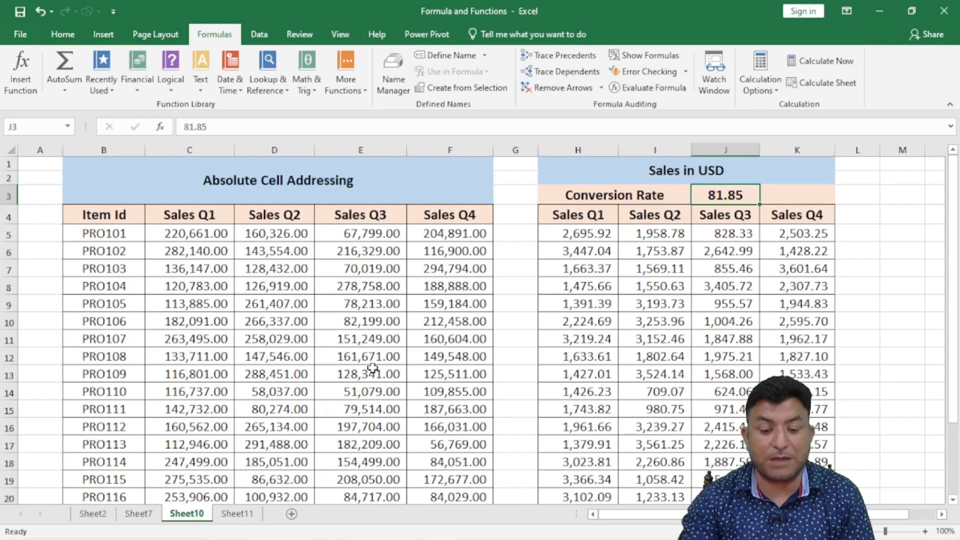